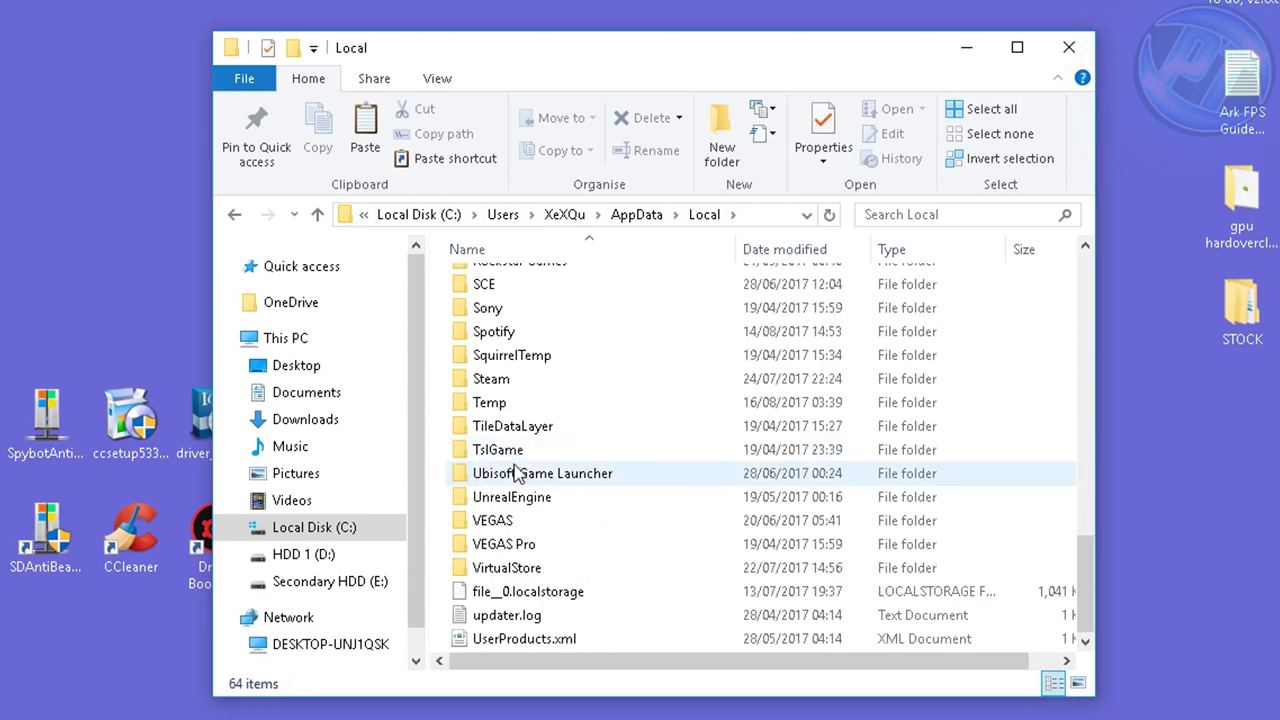
# Step: Open the Temp folder inside AppData\Local and delete all of its contents
pyautogui.doubleClick(505, 406)
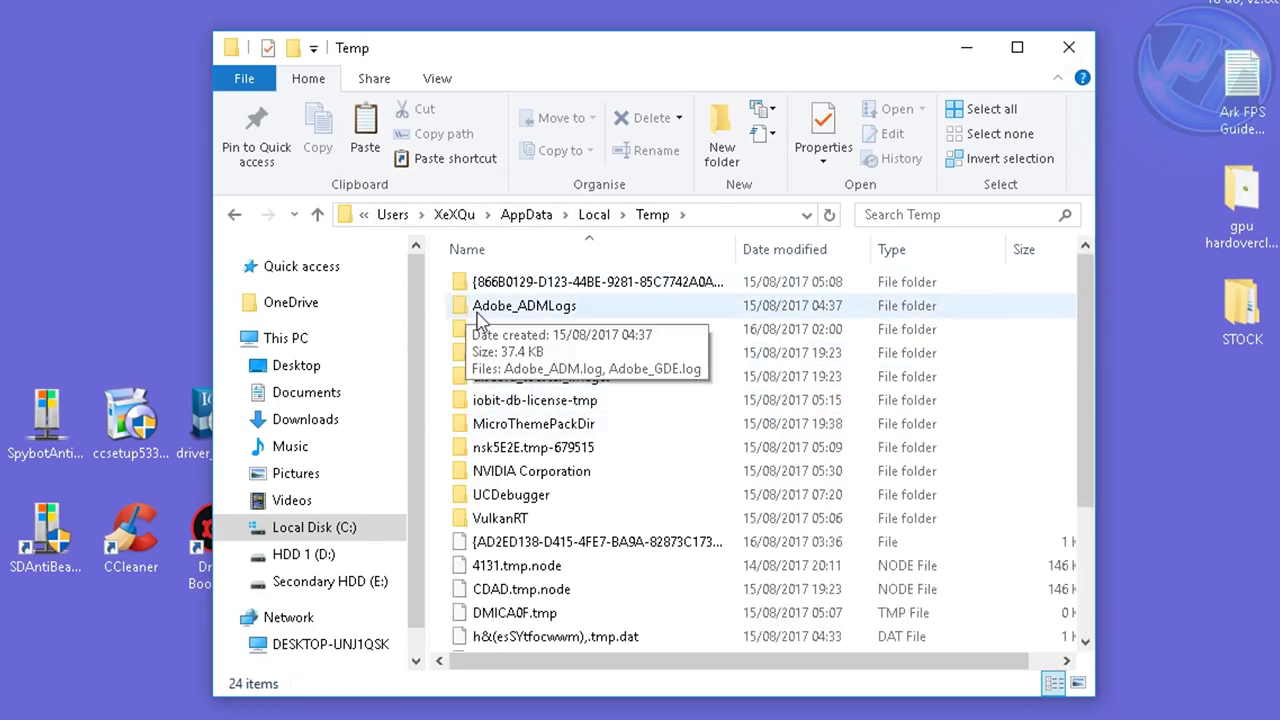
pyautogui.moveTo(442, 279); pyautogui.dragTo(460, 300)
pyautogui.moveTo(776, 291); pyautogui.dragTo(817, 586)
pyautogui.rightClick(843, 362)
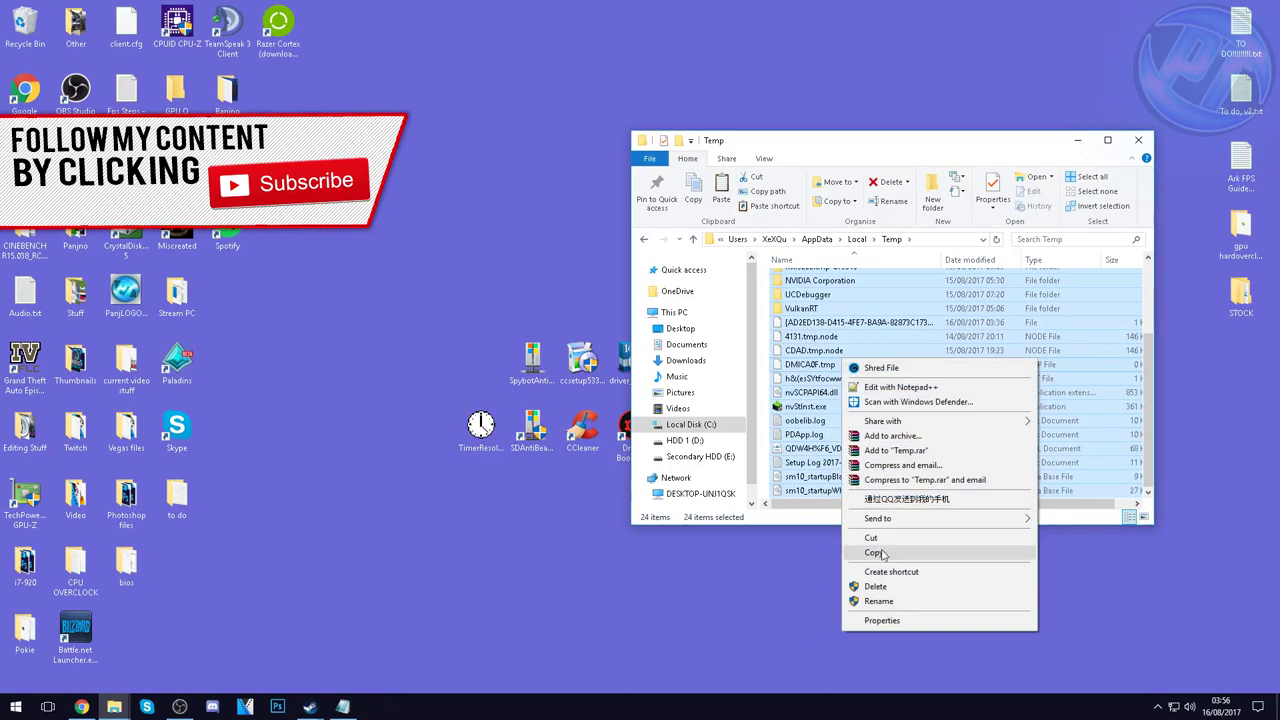
pyautogui.click(880, 585)
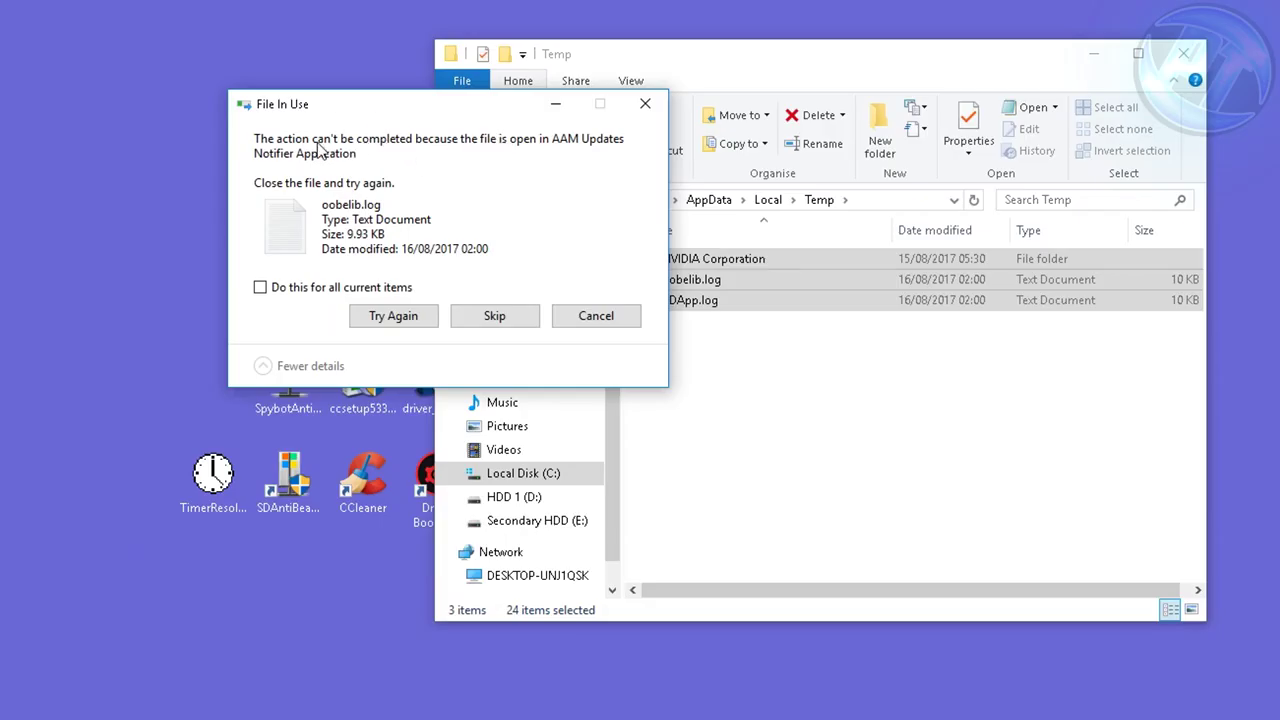
# Step: Skip the files and folders that are in use, applying the choice to all current items
pyautogui.click(283, 292)
pyautogui.click(494, 316)
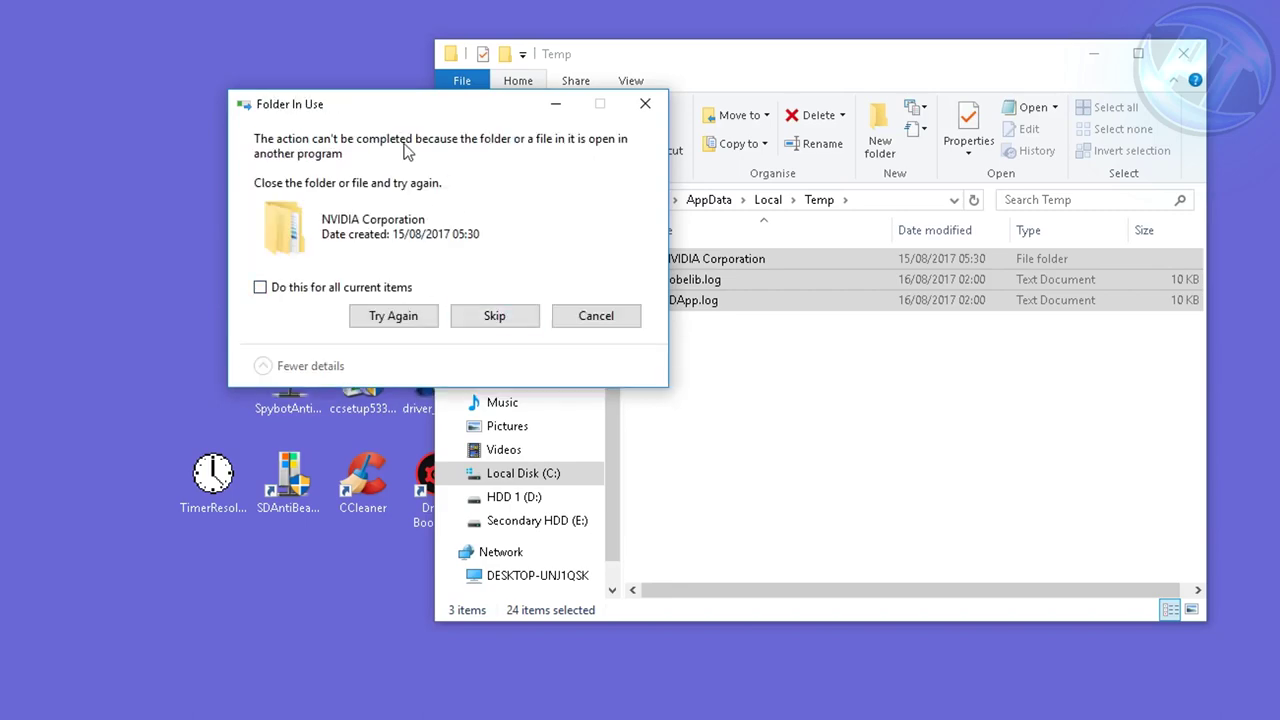
pyautogui.click(312, 290)
pyautogui.click(659, 316)
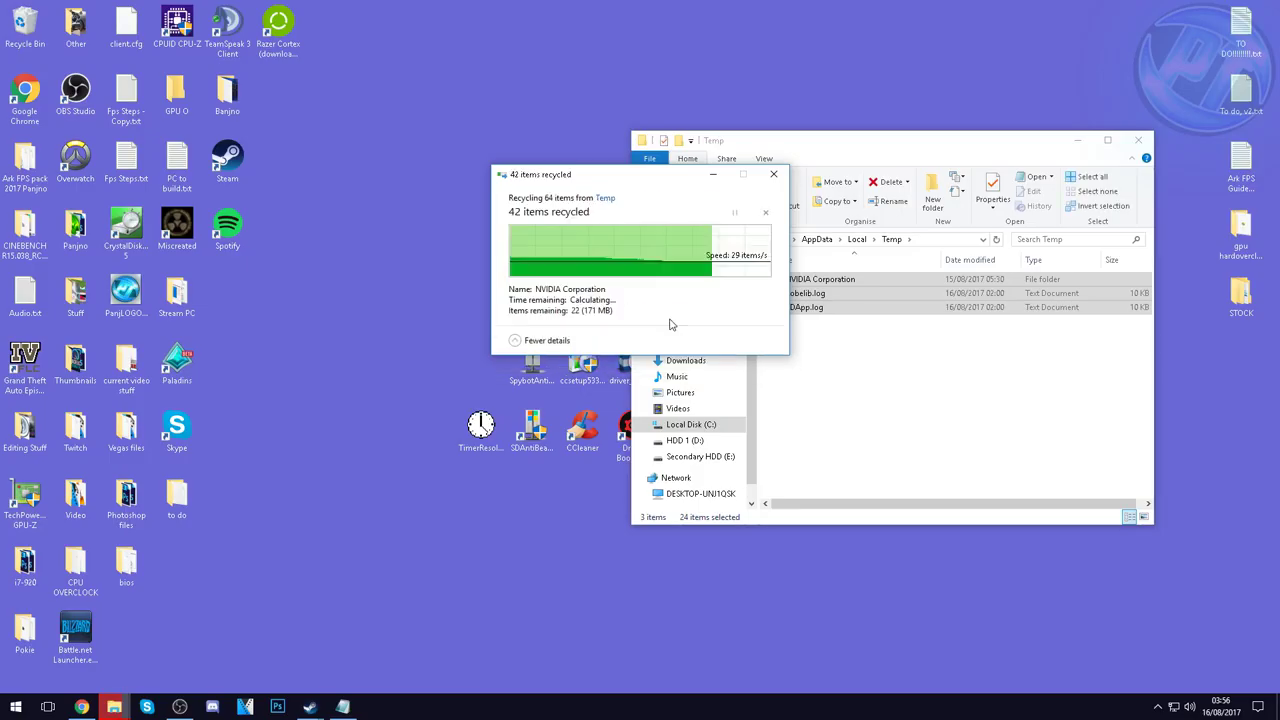
# Step: Close the Temp folder window, leaving the skipped items in place
pyautogui.click(830, 321)
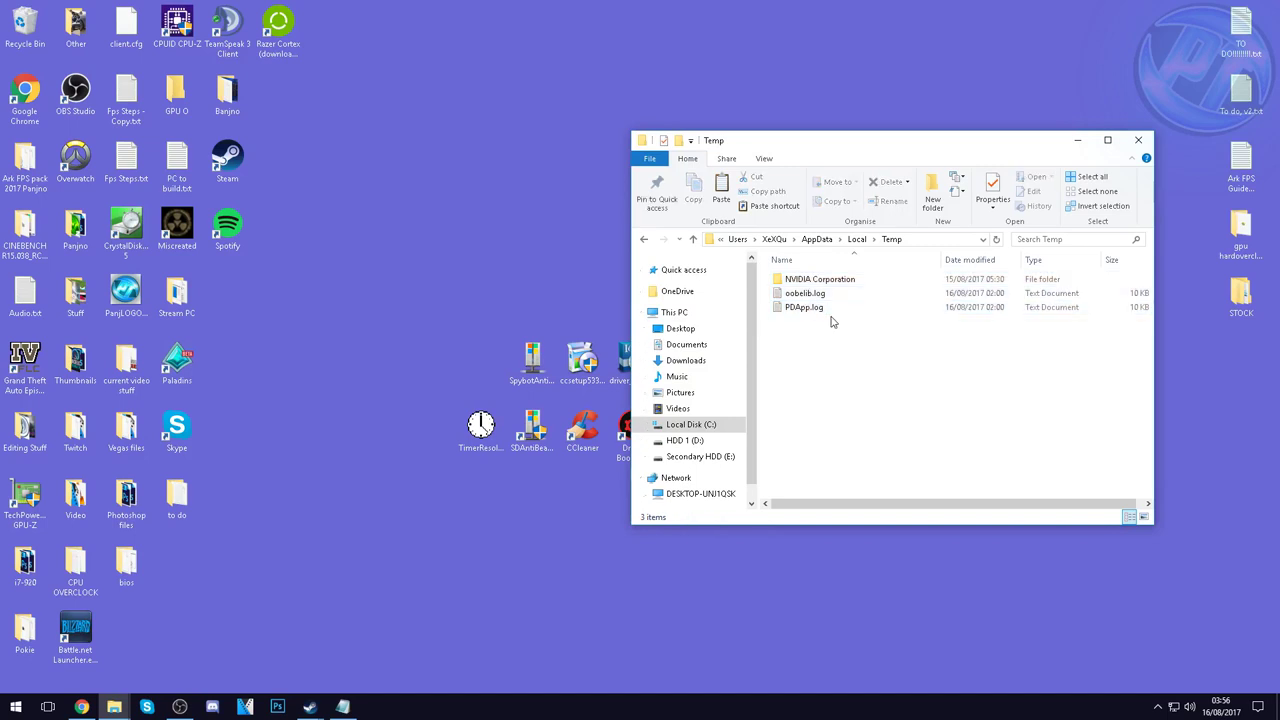
pyautogui.moveTo(828, 339); pyautogui.dragTo(806, 280)
pyautogui.click(800, 348)
pyautogui.moveTo(800, 348); pyautogui.dragTo(790, 277)
pyautogui.click(808, 346)
pyautogui.click(1136, 142)
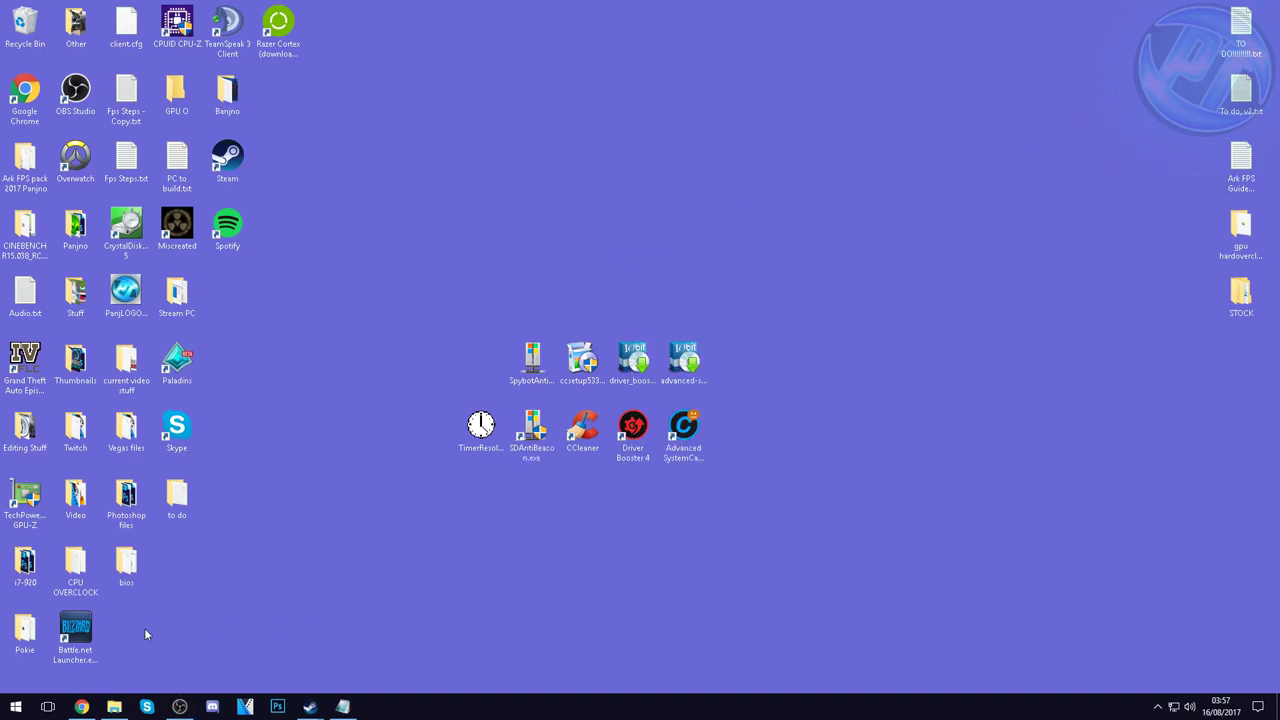
# Step: Open the Windows Prefetch folder by running "prefetch" from the Run dialog
pyautogui.press('super')
pyautogui.write('run')
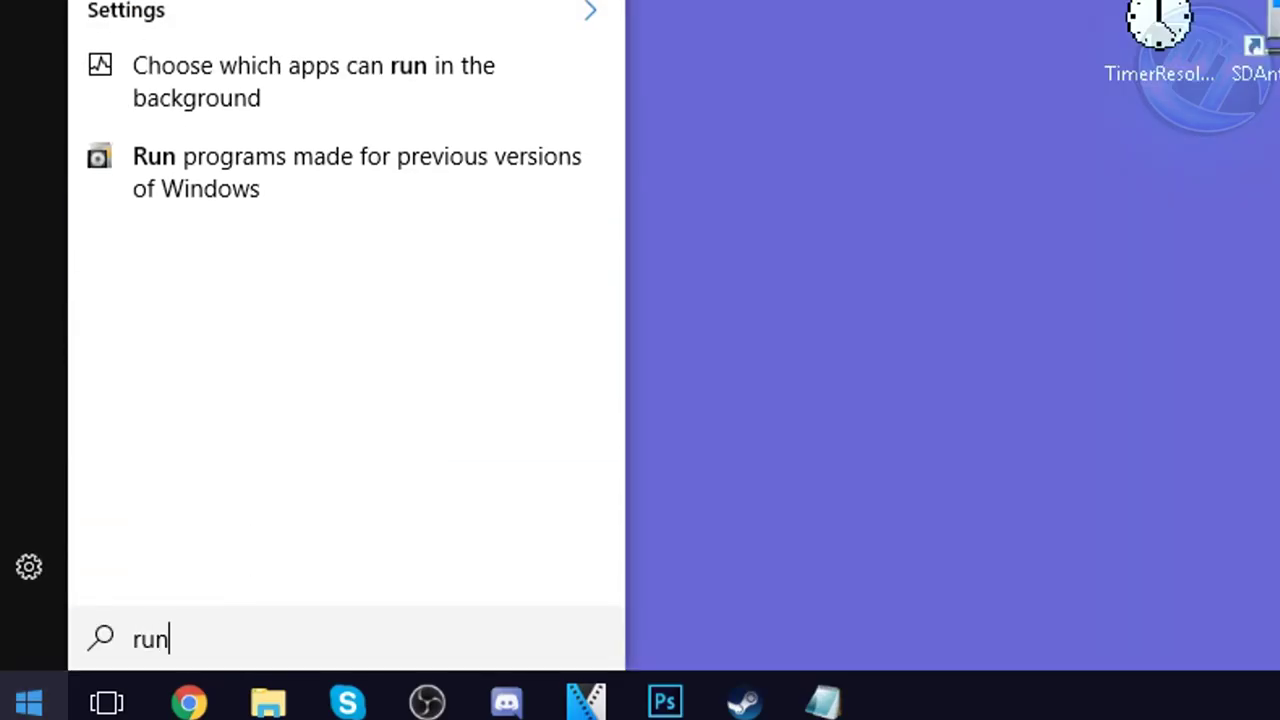
pyautogui.press('Return')
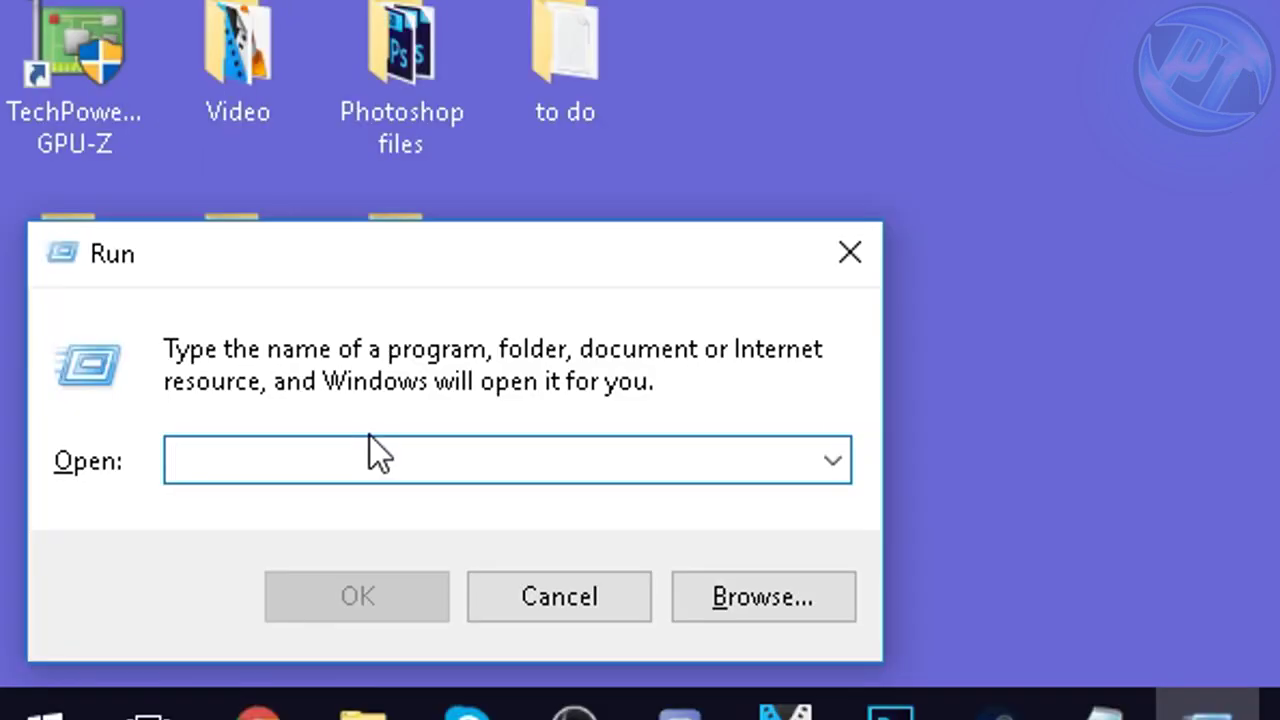
pyautogui.write('prefetch')
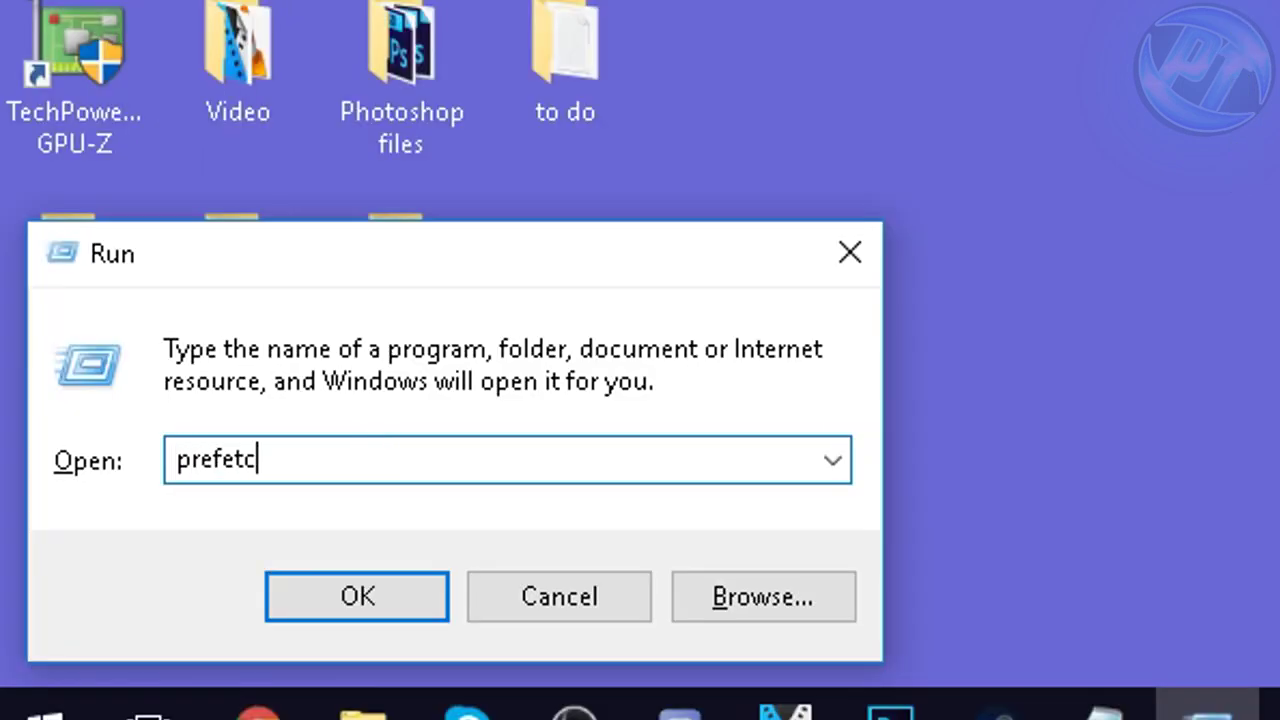
pyautogui.press('Return')
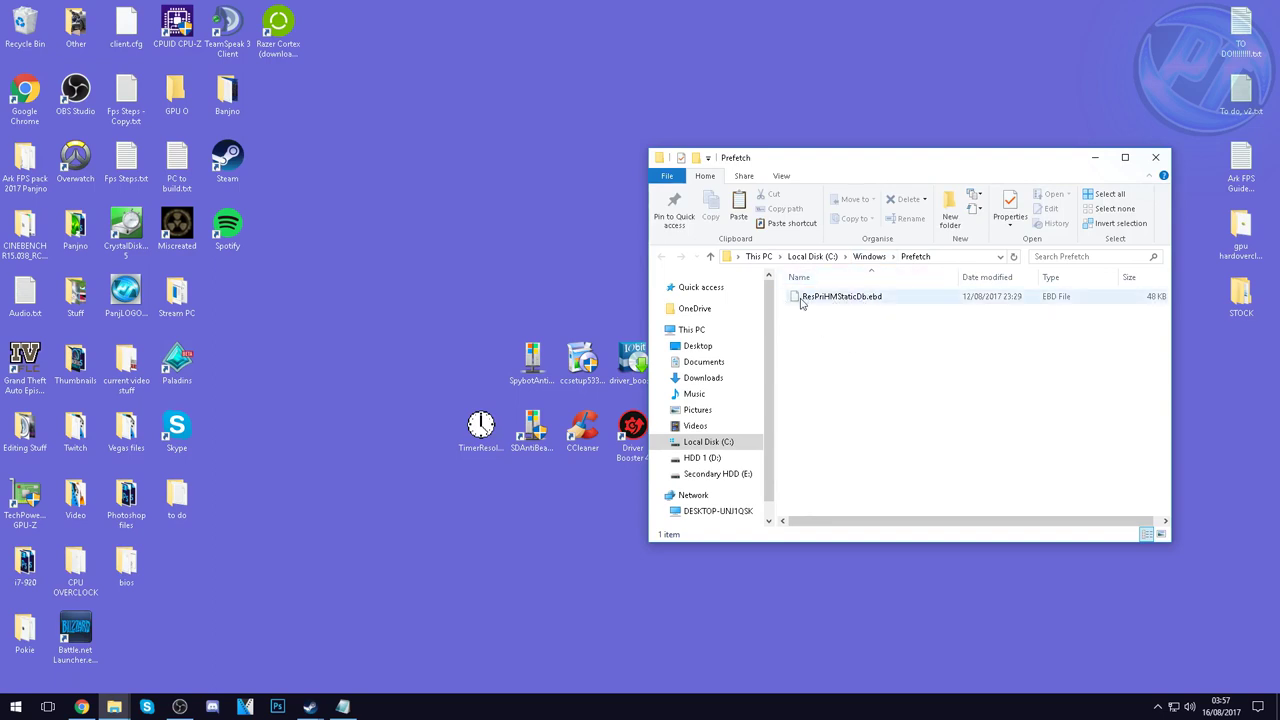
# Step: Delete ResPriHMStaticDb.ebd from the Prefetch folder and close the folder window
pyautogui.moveTo(786, 291); pyautogui.dragTo(869, 497)
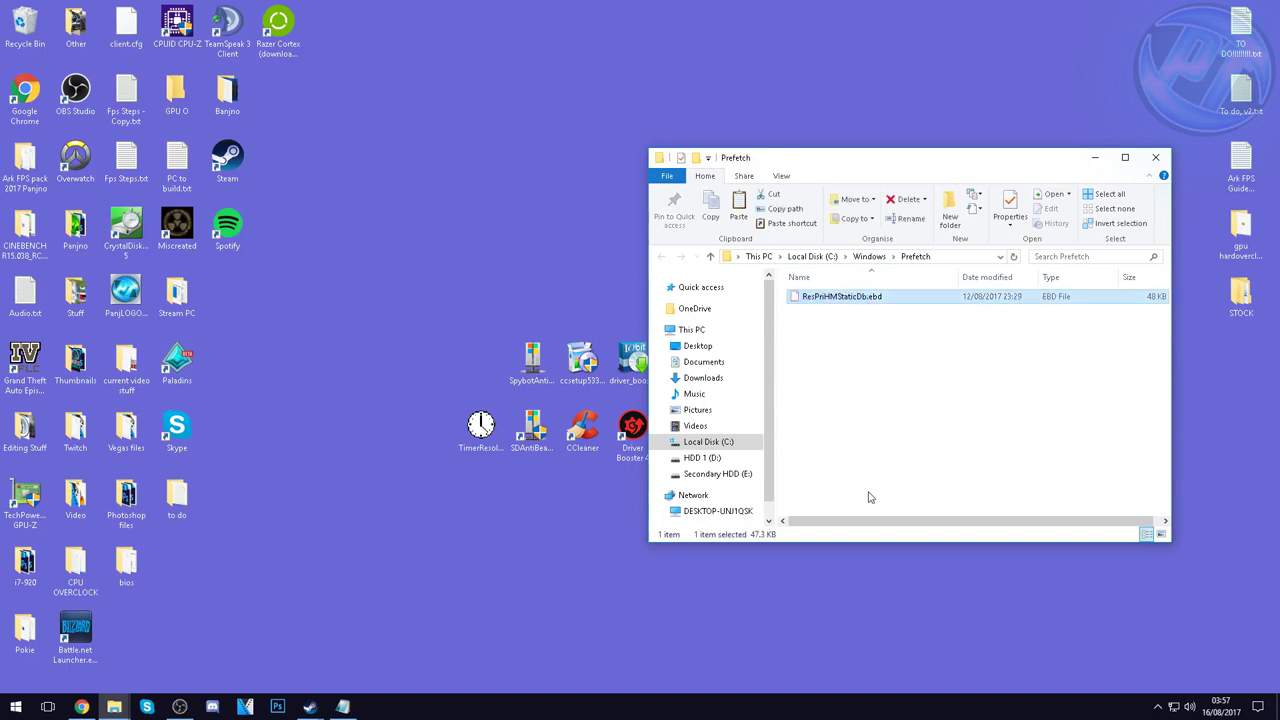
pyautogui.rightClick(815, 298)
pyautogui.click(840, 545)
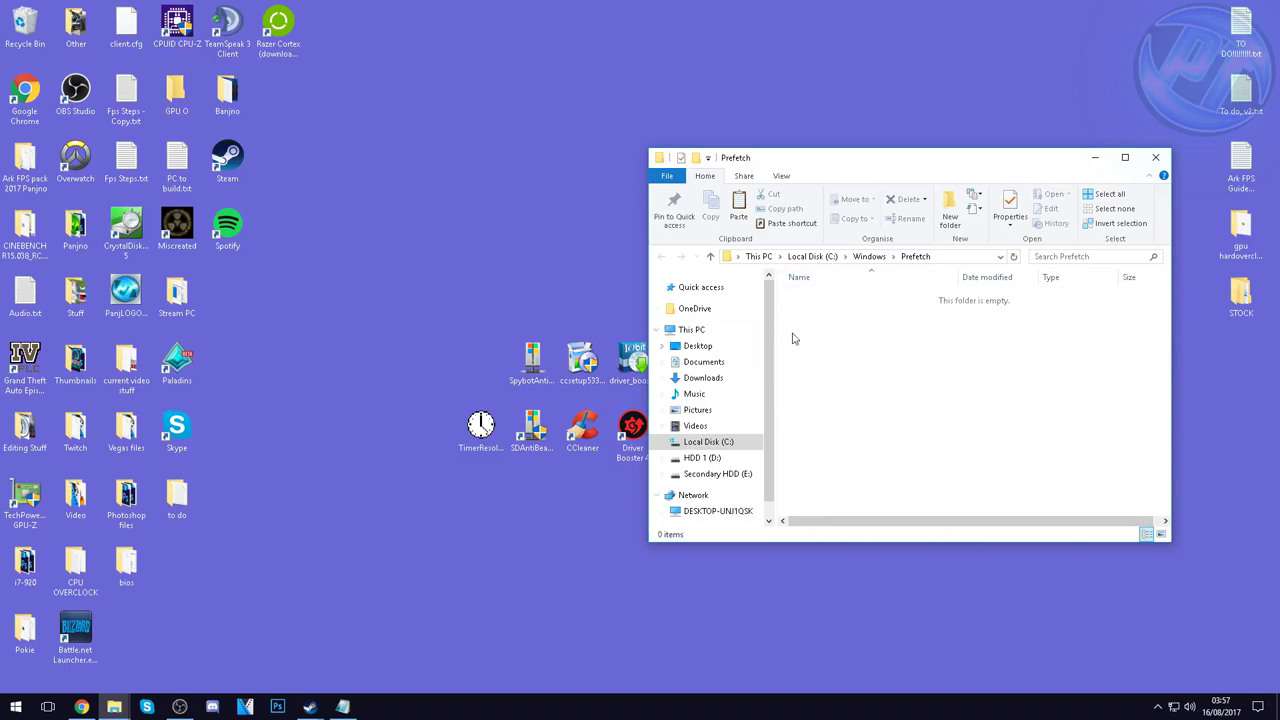
pyautogui.click(1155, 157)
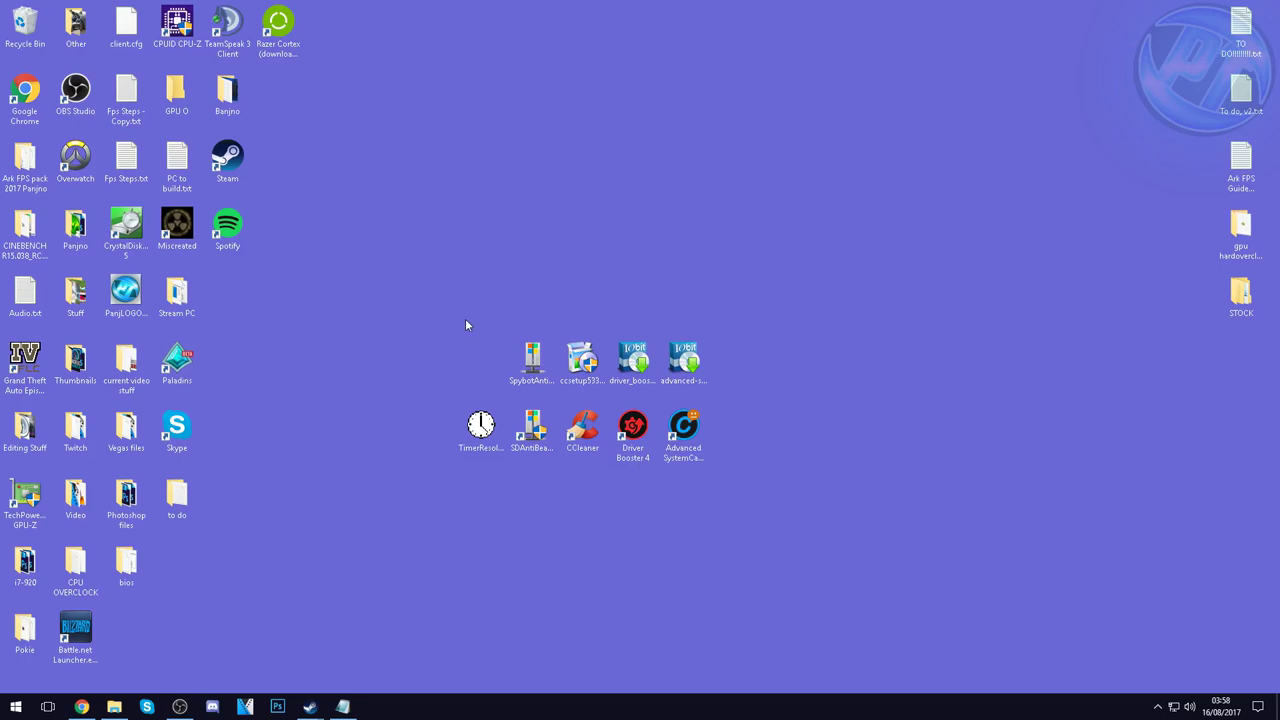
# Step: Search Windows for "services" and open the Services console
pyautogui.click(15, 706)
pyautogui.write('services')
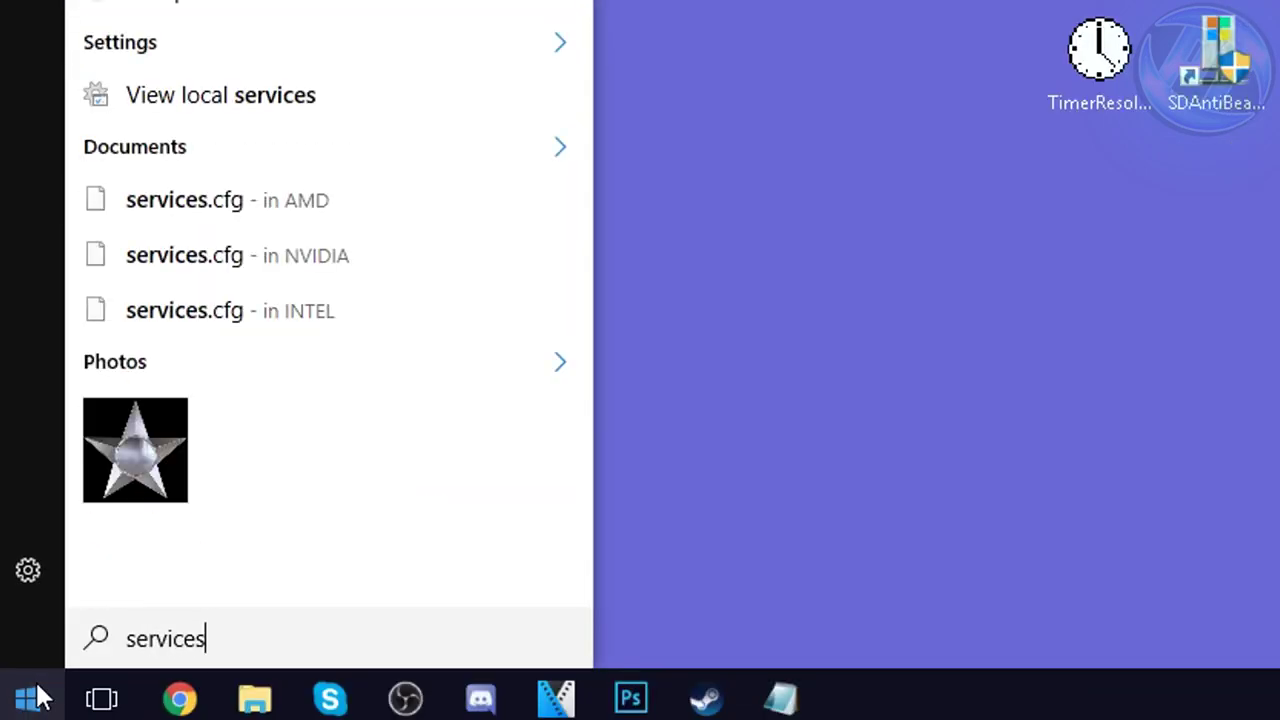
pyautogui.press('Return')
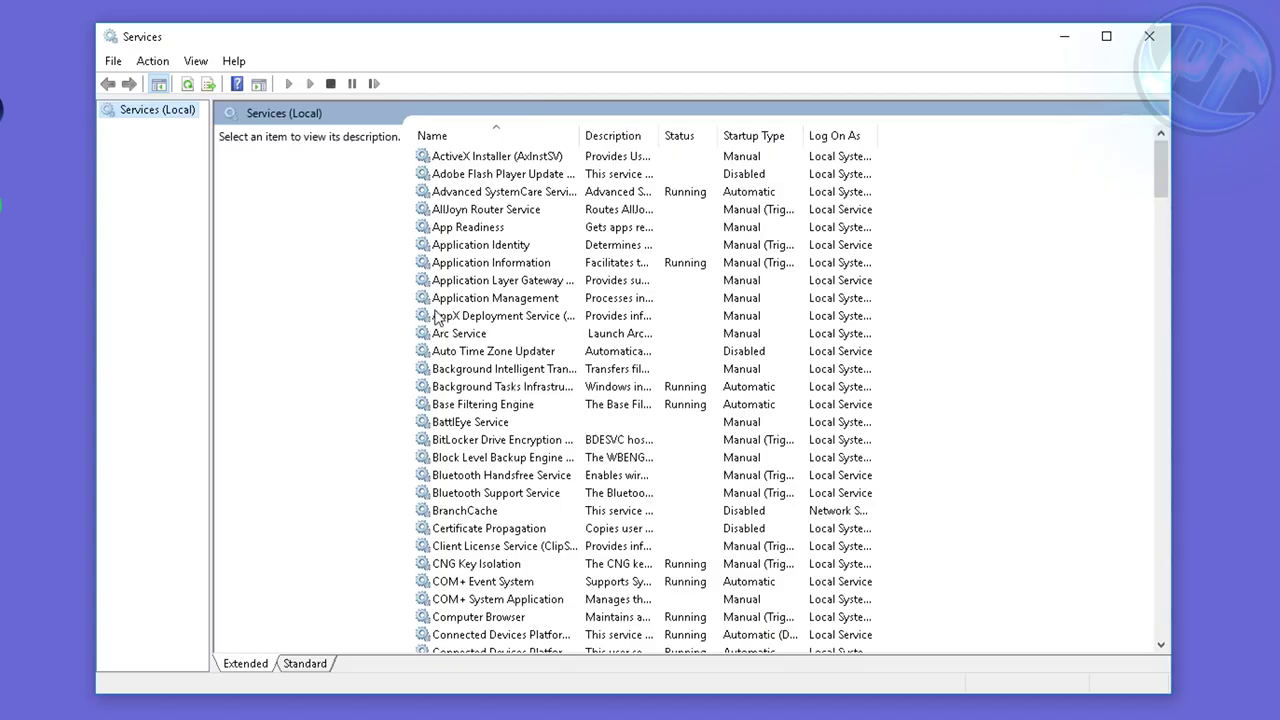
# Step: Set the Superfetch service's startup type to Disabled, then apply and confirm the change
pyautogui.scroll(-12, 618, 317)
pyautogui.scroll(-18, 527, 337)
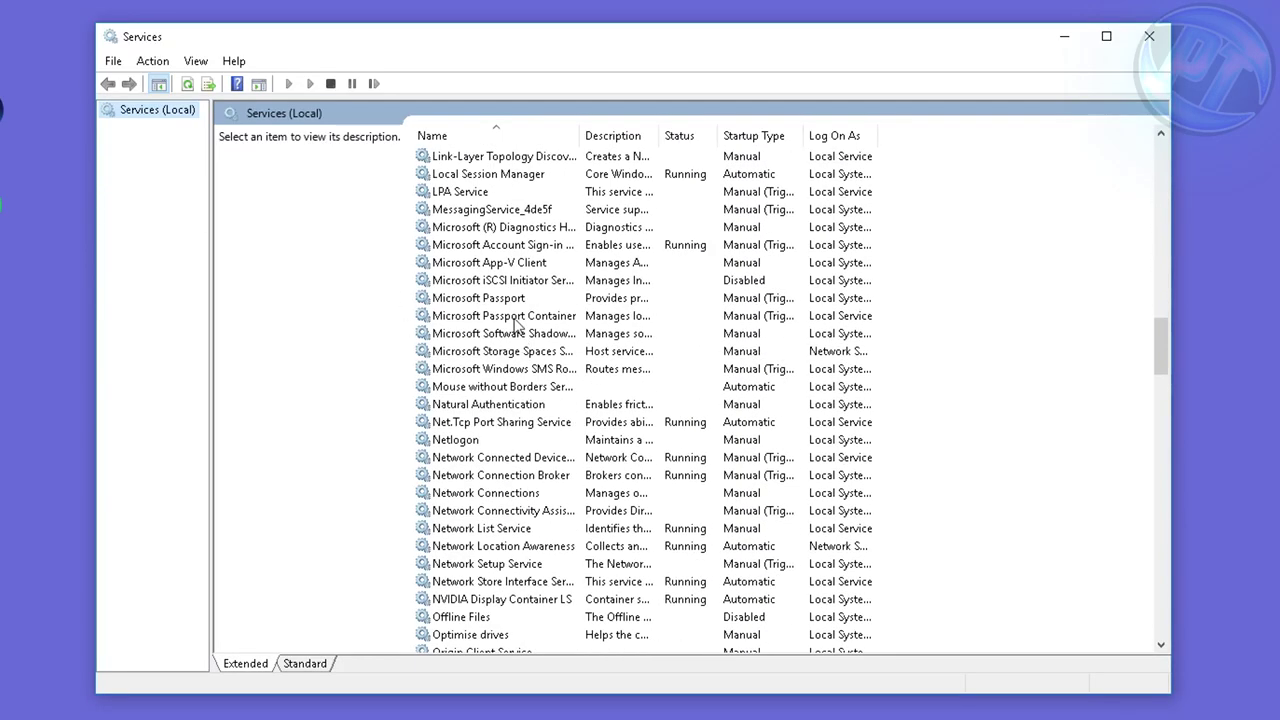
pyautogui.scroll(-7, 497, 392)
pyautogui.scroll(-17, 497, 395)
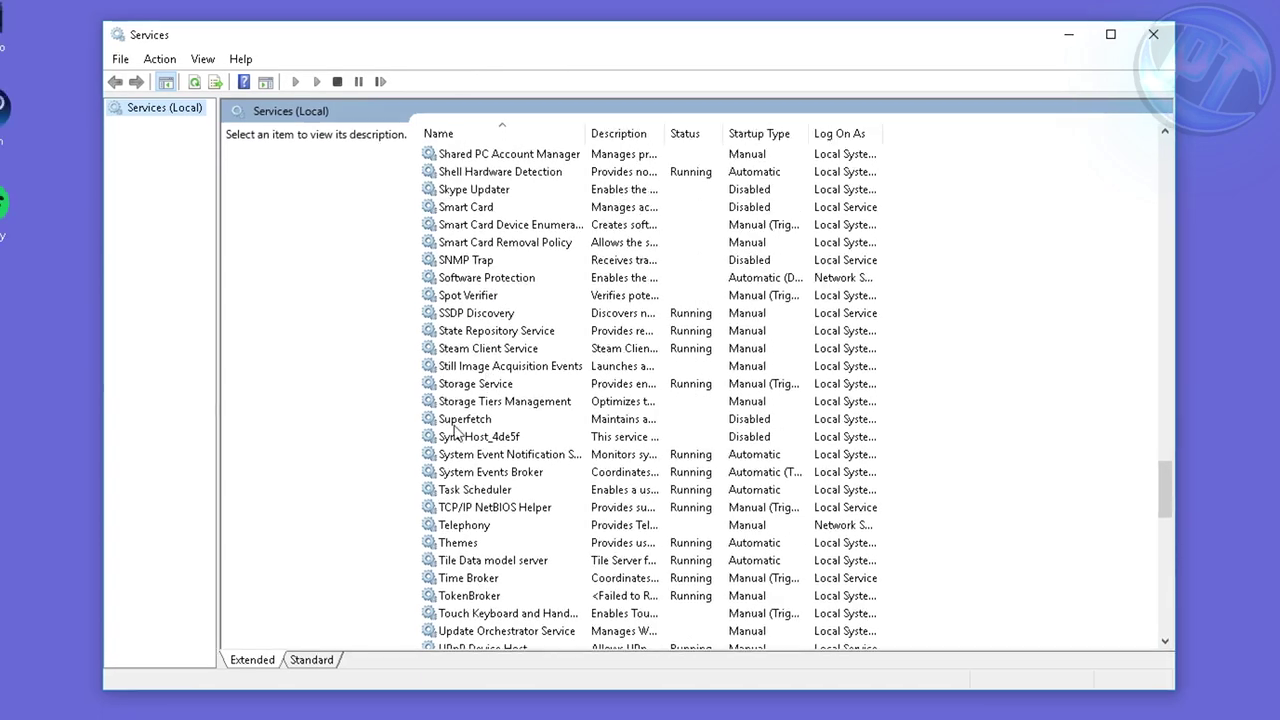
pyautogui.click(486, 421)
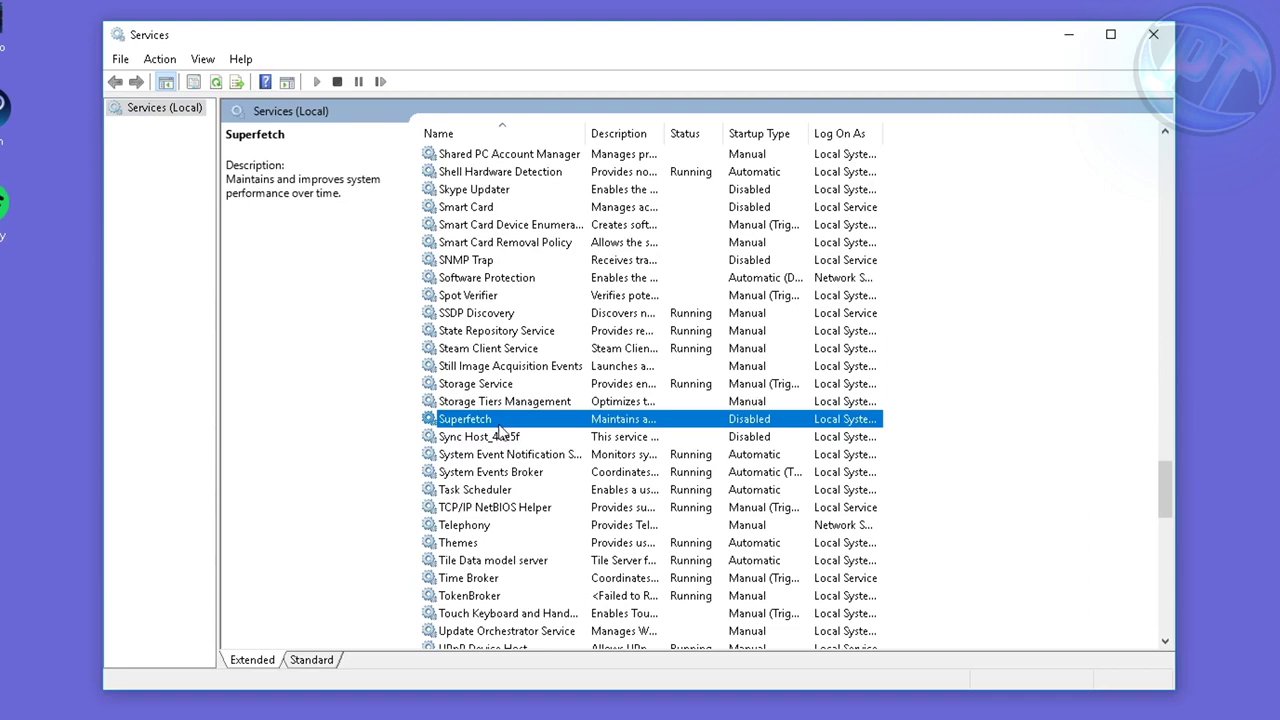
pyautogui.rightClick(502, 425)
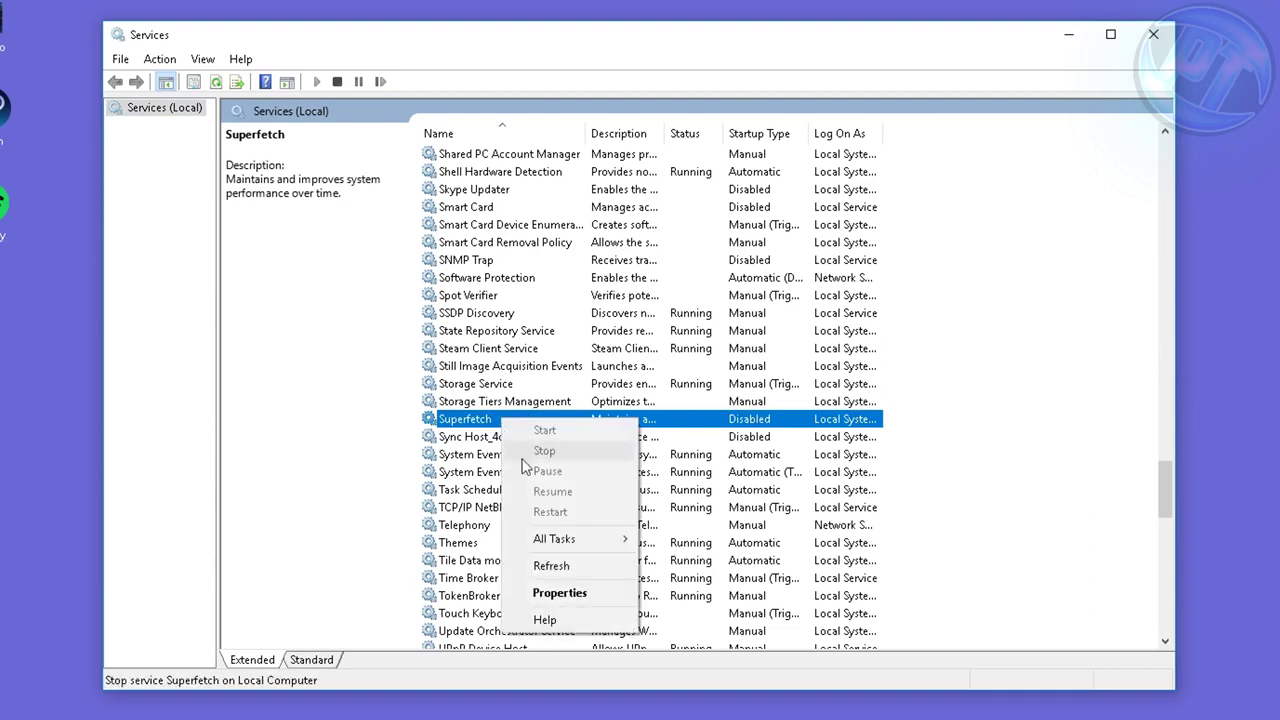
pyautogui.click(570, 594)
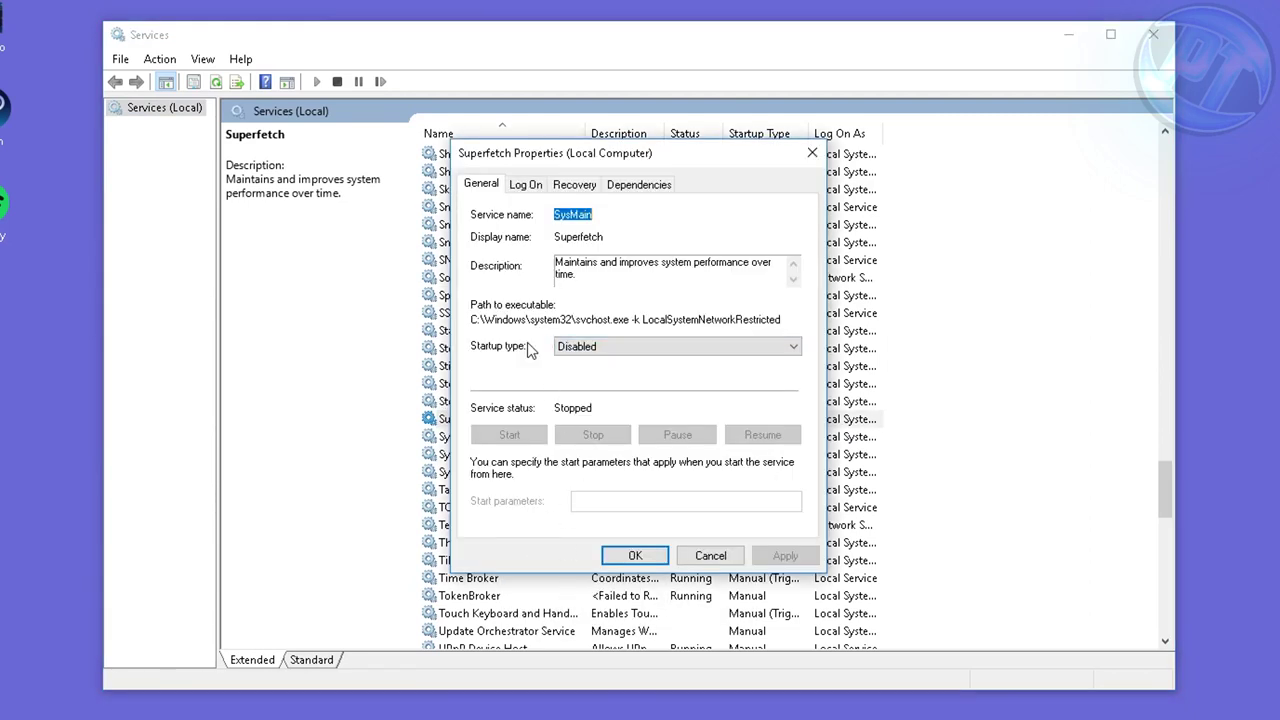
pyautogui.click(580, 346)
pyautogui.click(584, 400)
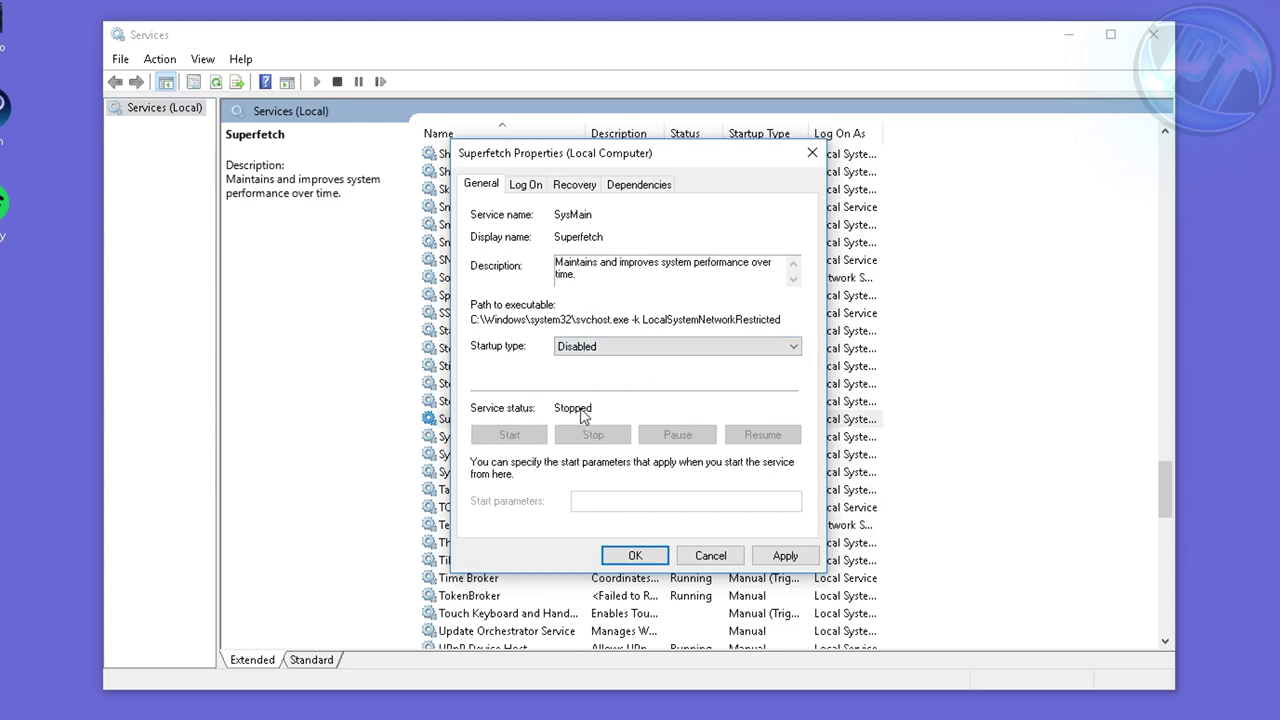
pyautogui.click(785, 556)
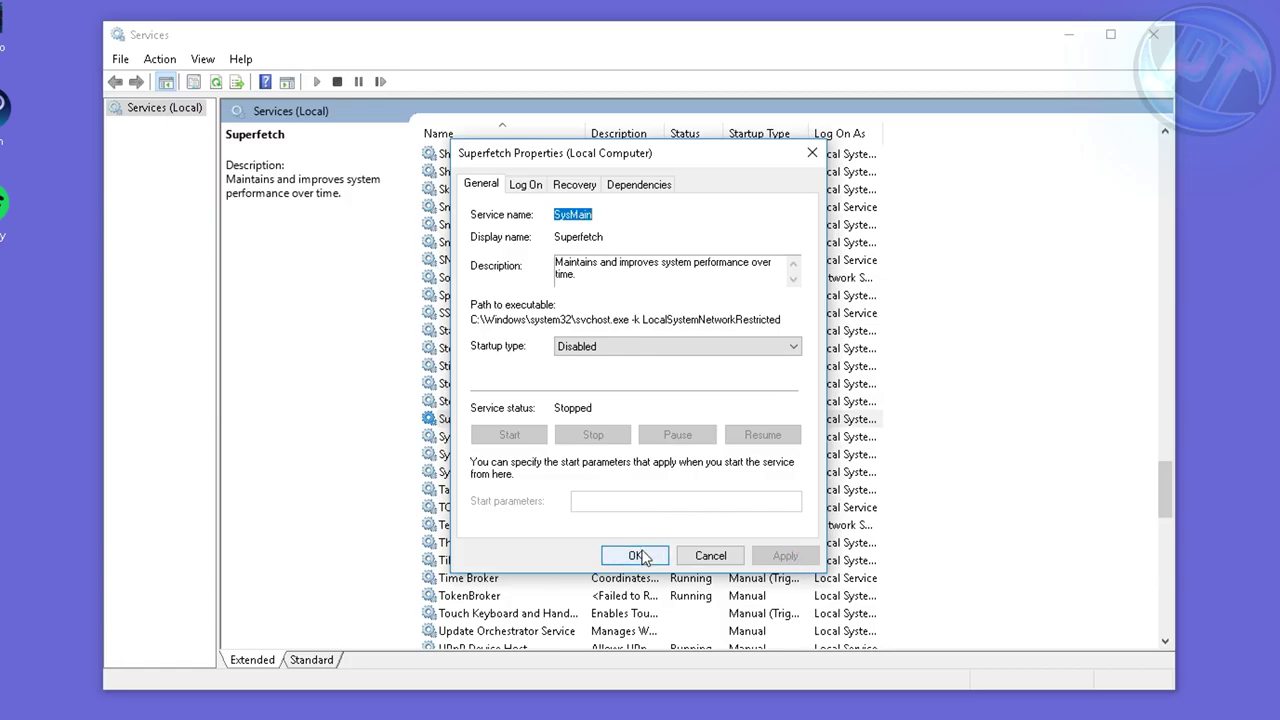
pyautogui.click(643, 556)
pyautogui.click(600, 421)
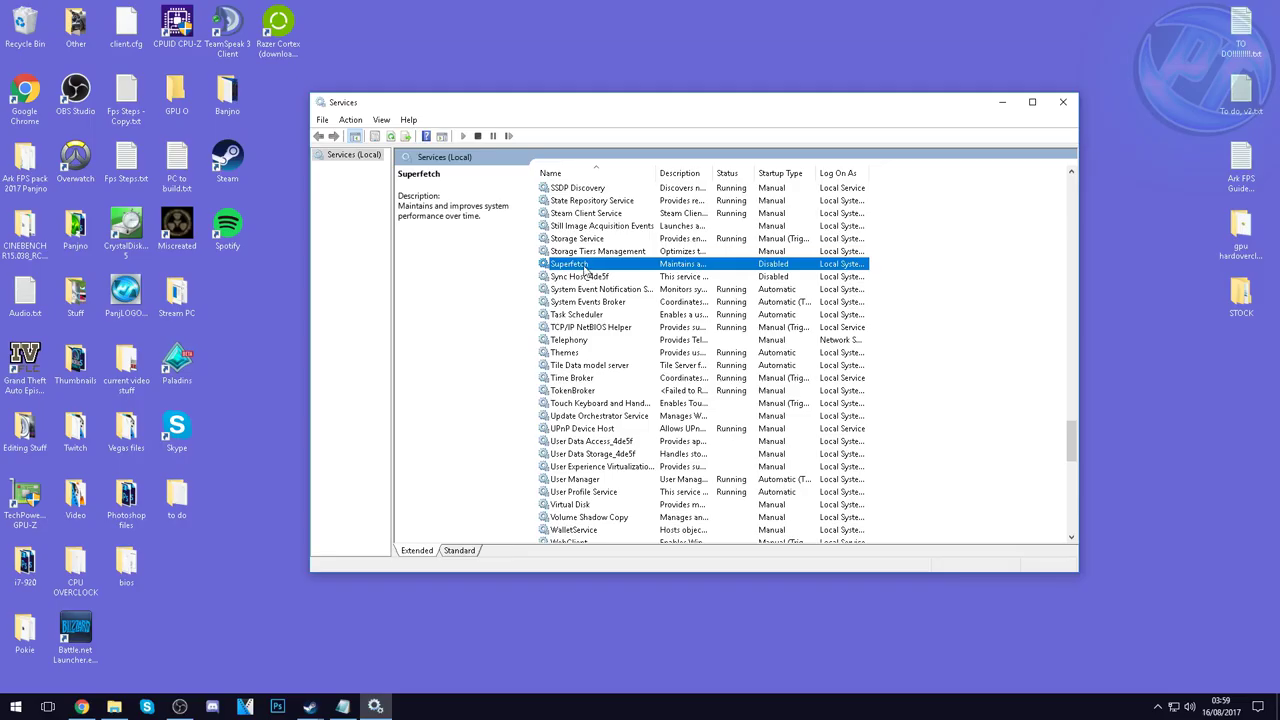
# Step: Set the Xbox Live Networking Service's startup type to Disabled and confirm it
pyautogui.scroll(-15, 590, 300)
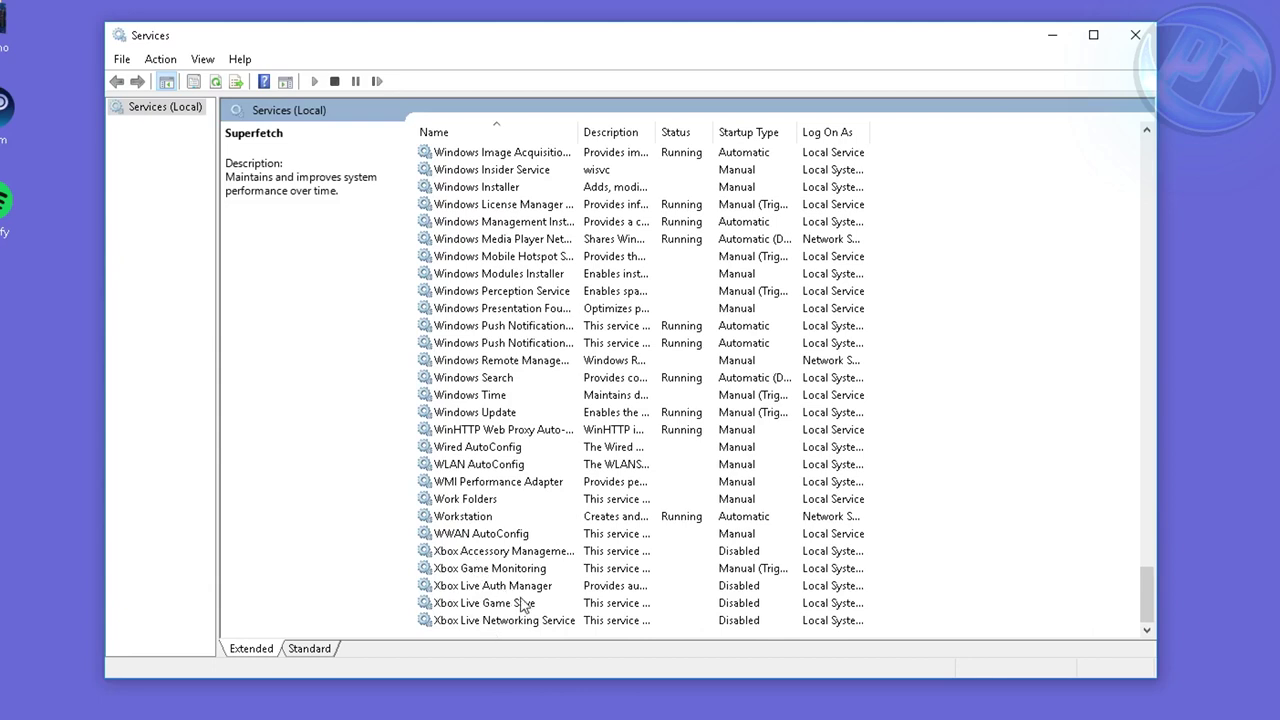
pyautogui.rightClick(494, 621)
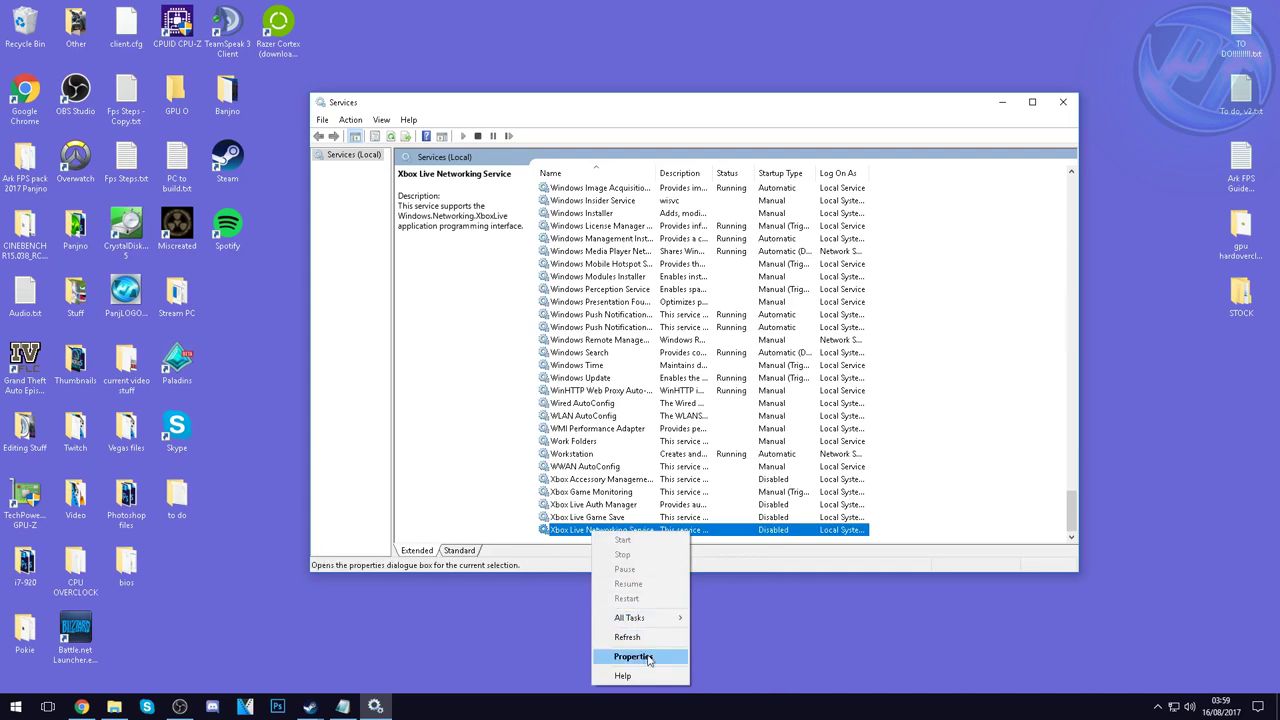
pyautogui.click(634, 656)
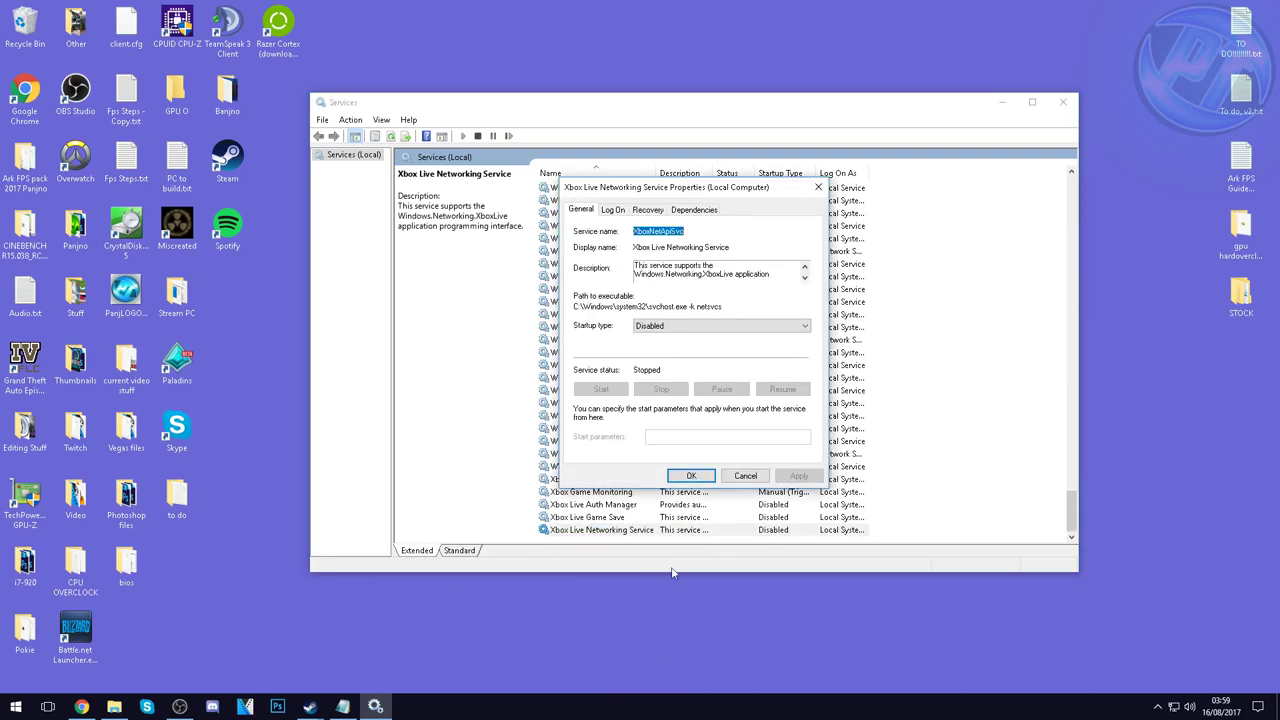
pyautogui.click(676, 328)
pyautogui.click(659, 364)
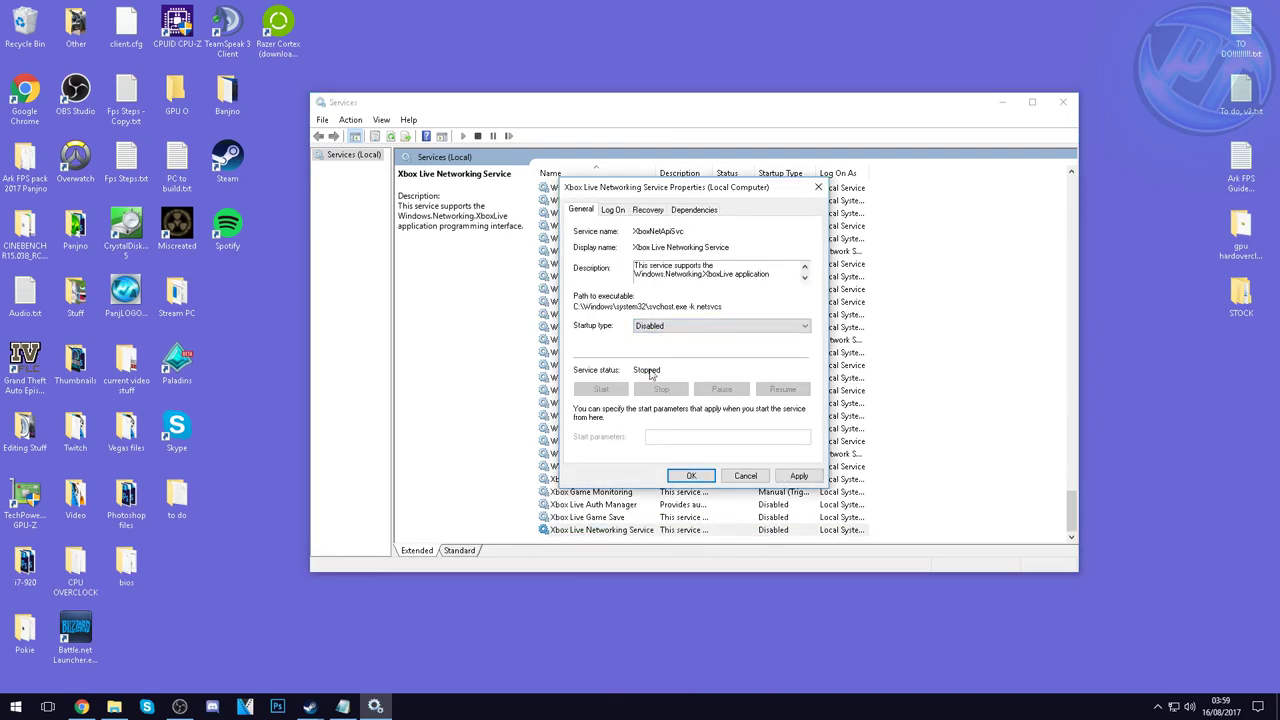
pyautogui.click(690, 476)
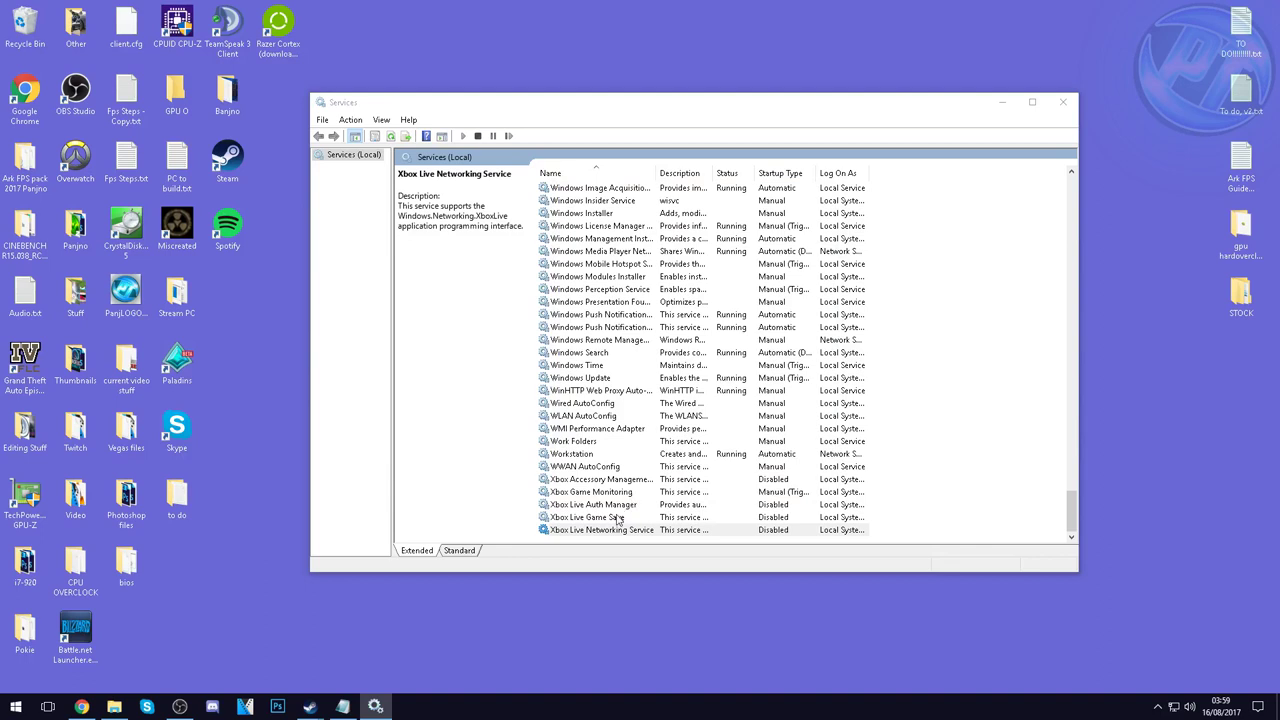
# Step: Check the startup types of Xbox Live Game Save, Xbox Live Auth Manager, Xbox Game Monitoring and Xbox Accessory Management
pyautogui.click(611, 530)
pyautogui.click(604, 519)
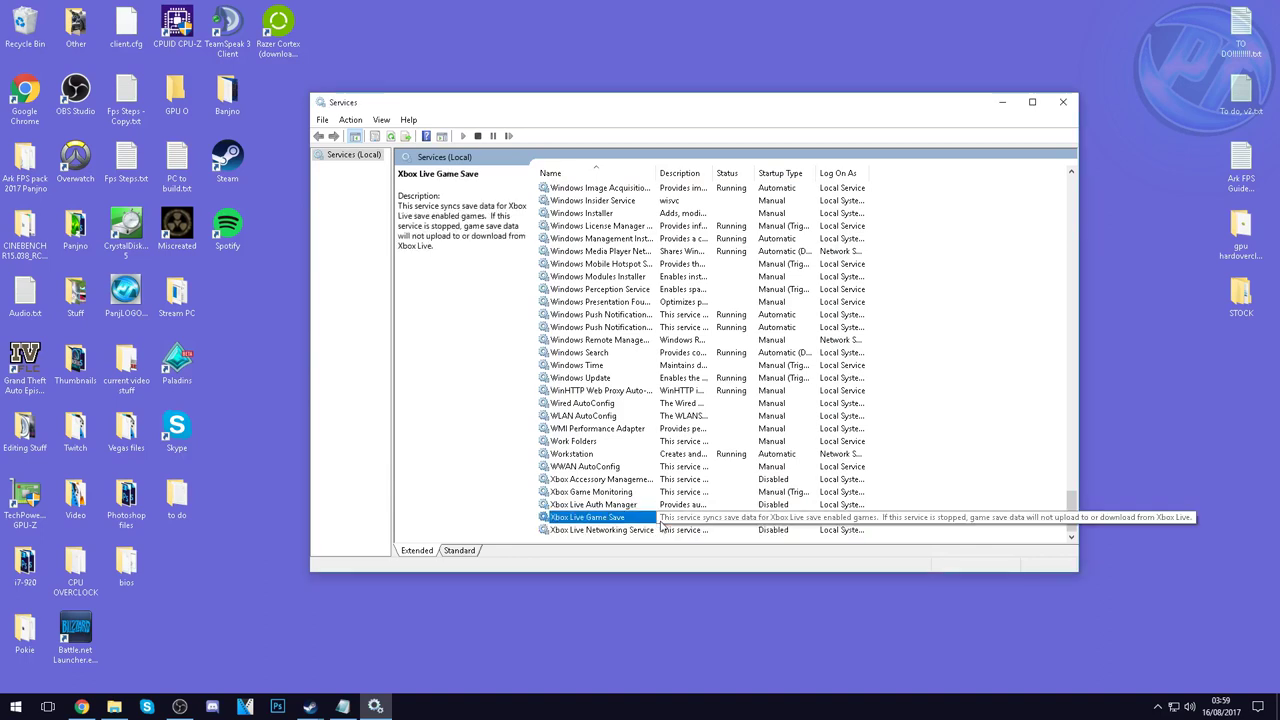
pyautogui.click(650, 506)
pyautogui.click(619, 494)
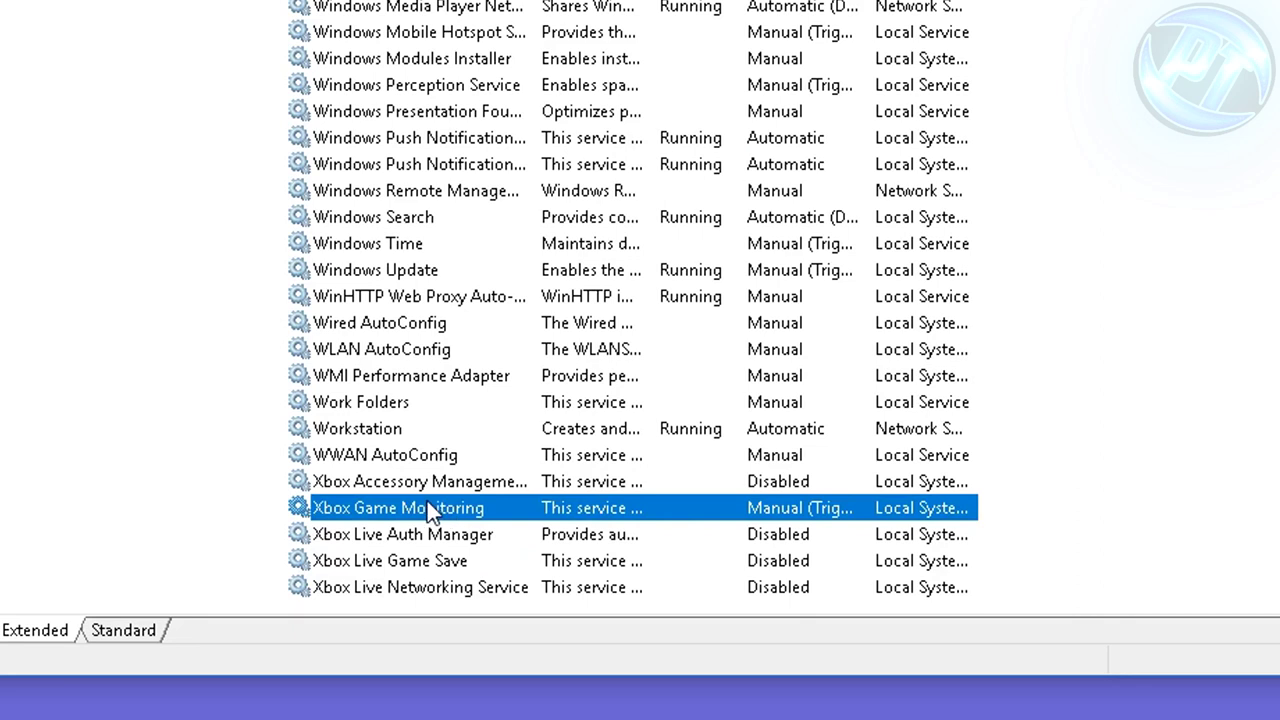
pyautogui.click(505, 487)
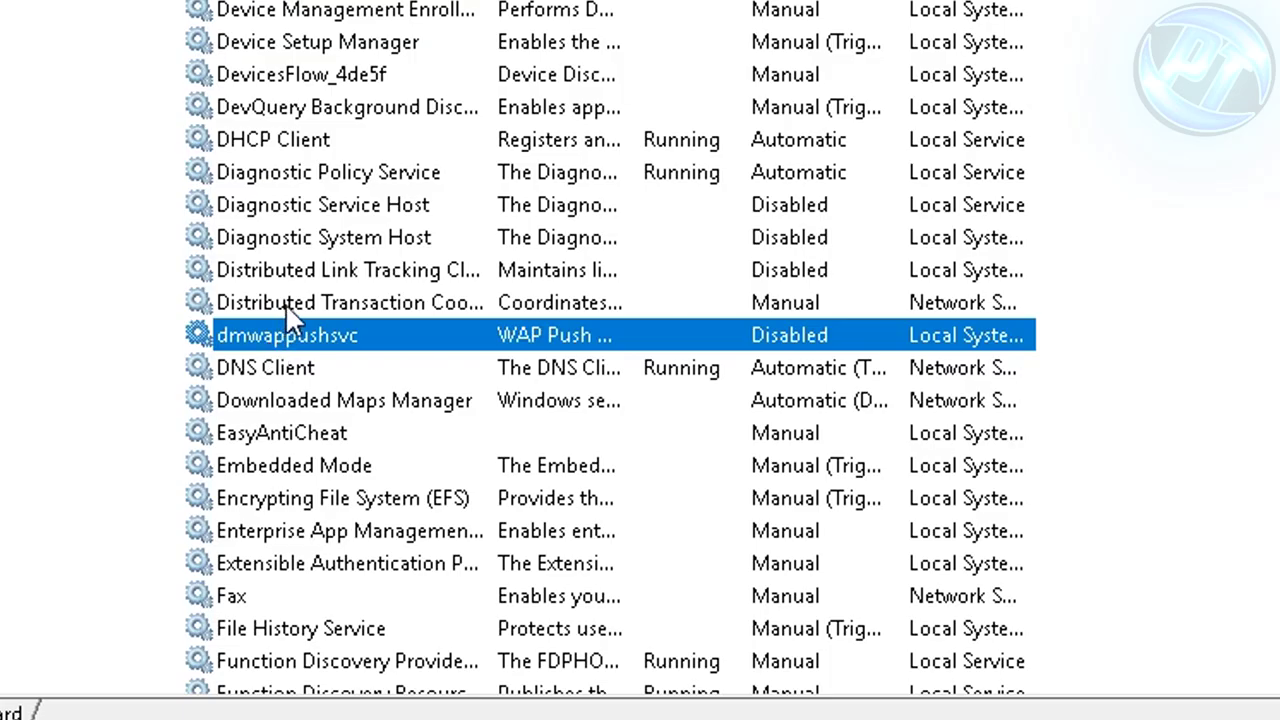
# Step: Set the dmwappushsvc service's startup type to Disabled and confirm its properties
pyautogui.click(585, 419)
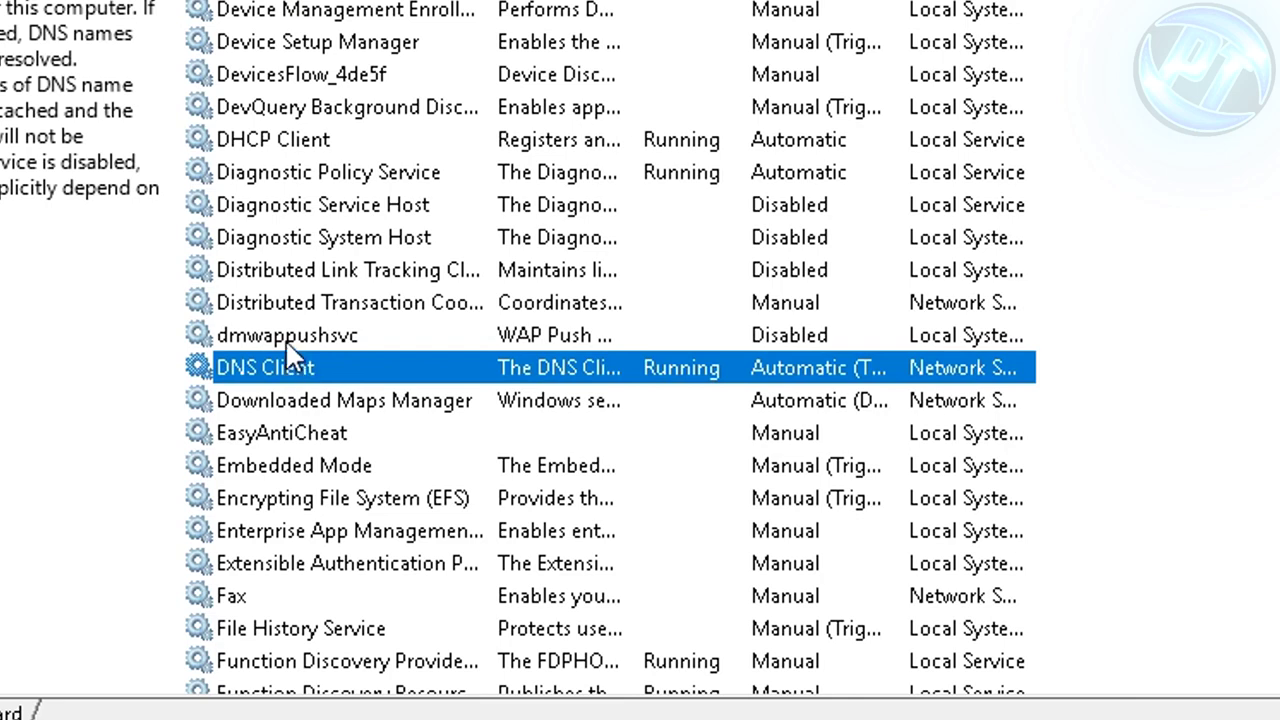
pyautogui.click(287, 339)
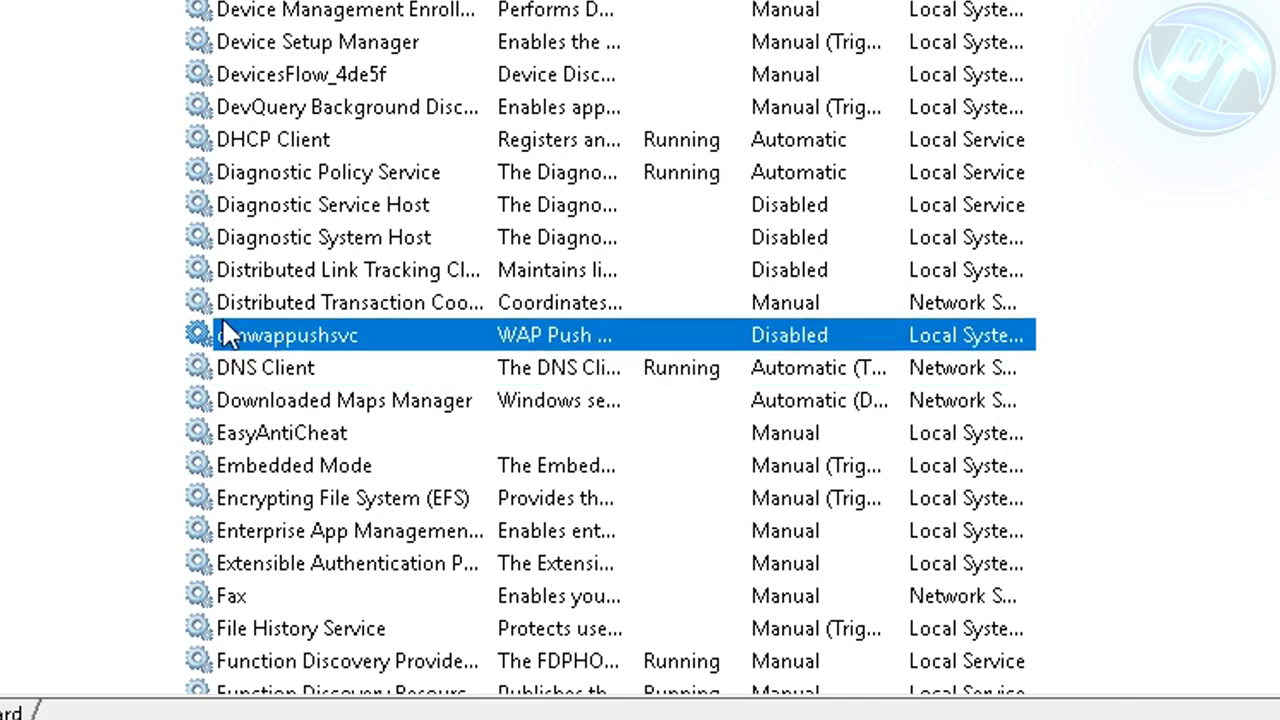
pyautogui.rightClick(356, 337)
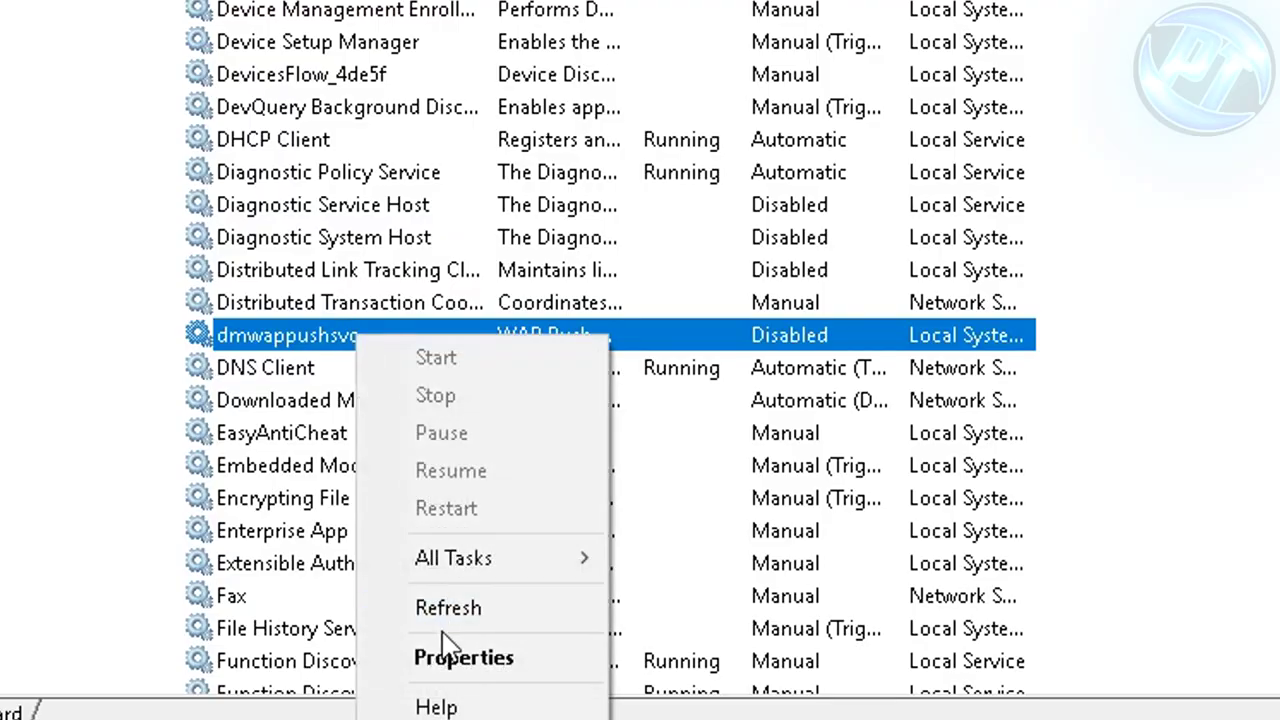
pyautogui.click(452, 655)
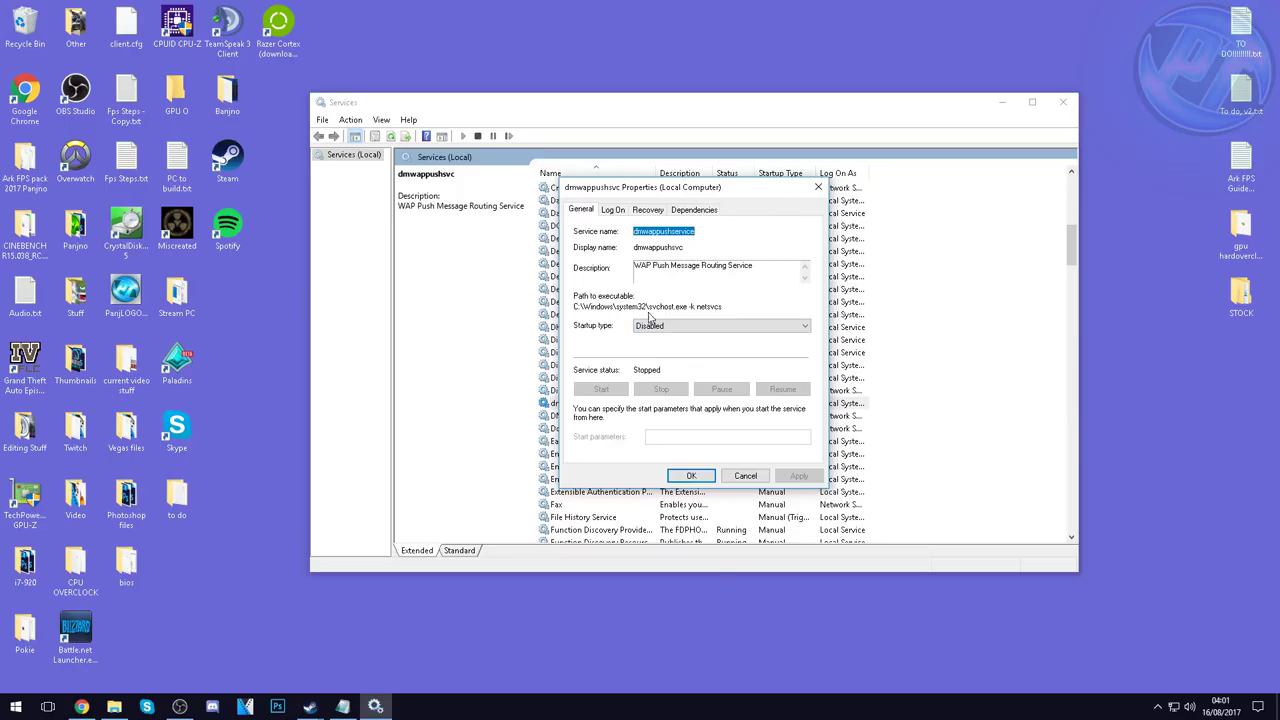
pyautogui.click(651, 326)
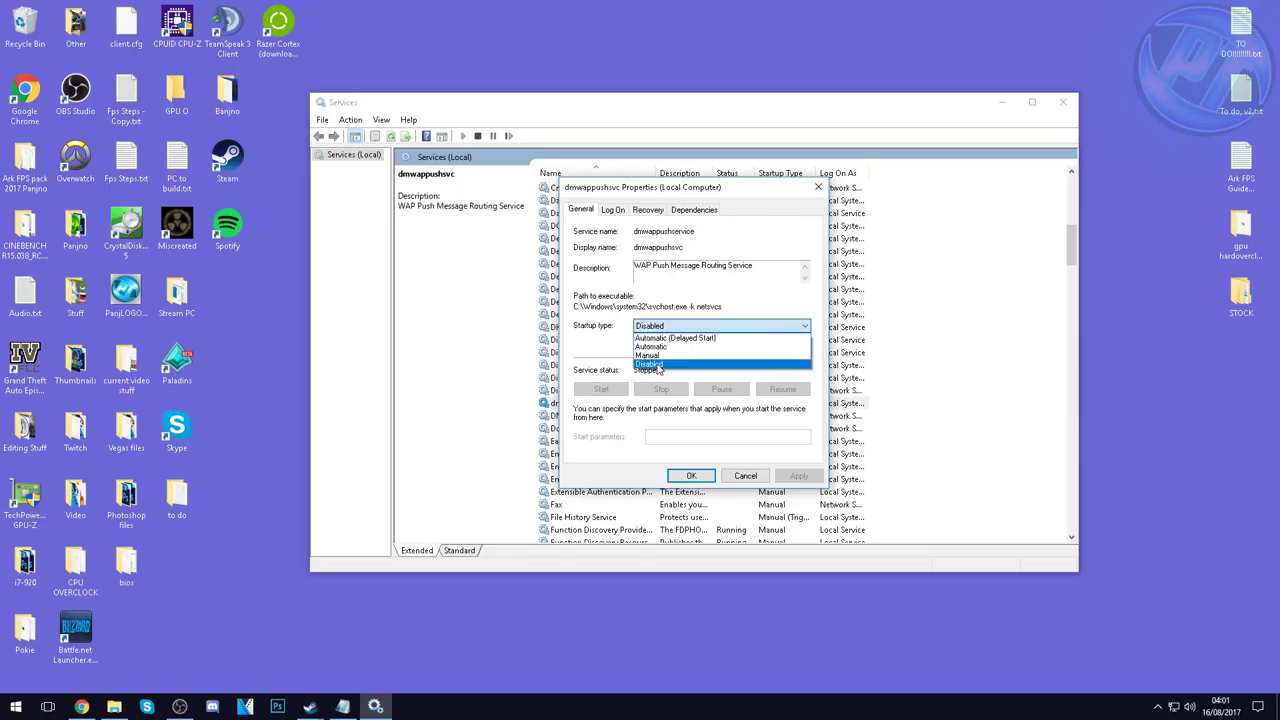
pyautogui.click(658, 365)
pyautogui.click(799, 475)
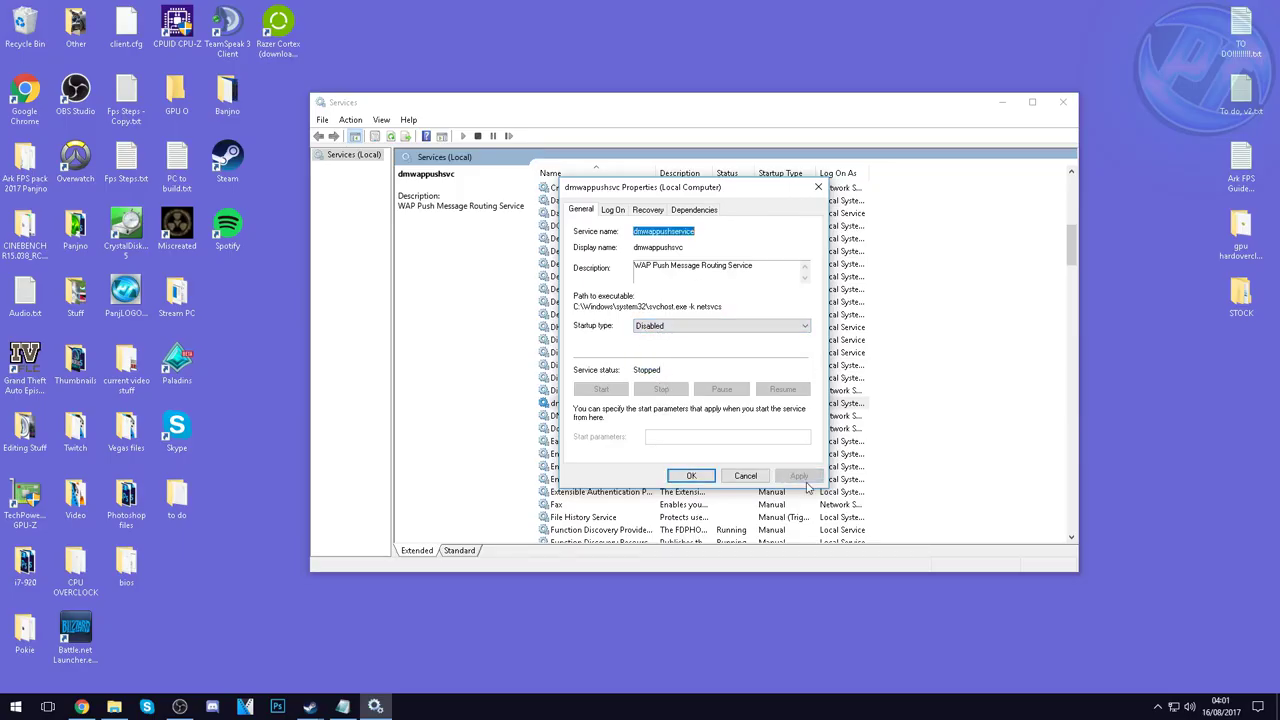
pyautogui.click(691, 475)
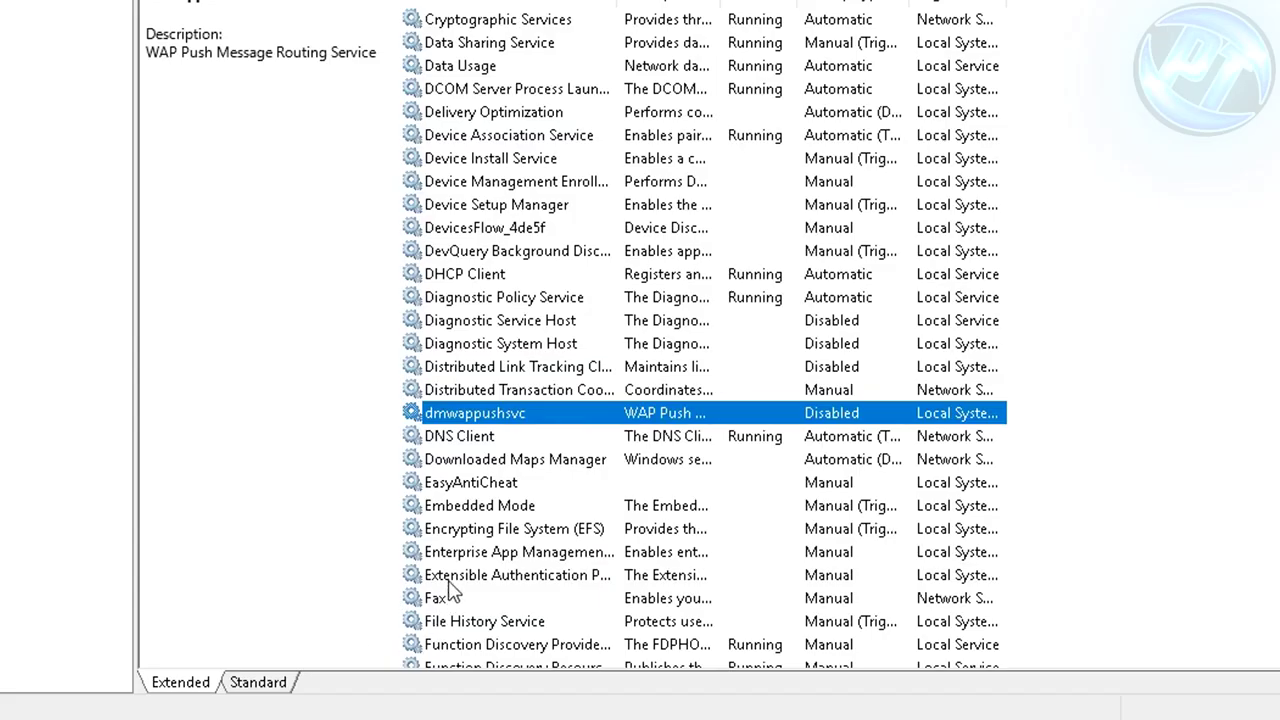
# Step: Set the Fax service's startup type to Disabled and confirm it
pyautogui.scroll(-2, 567, 500)
pyautogui.click(565, 433)
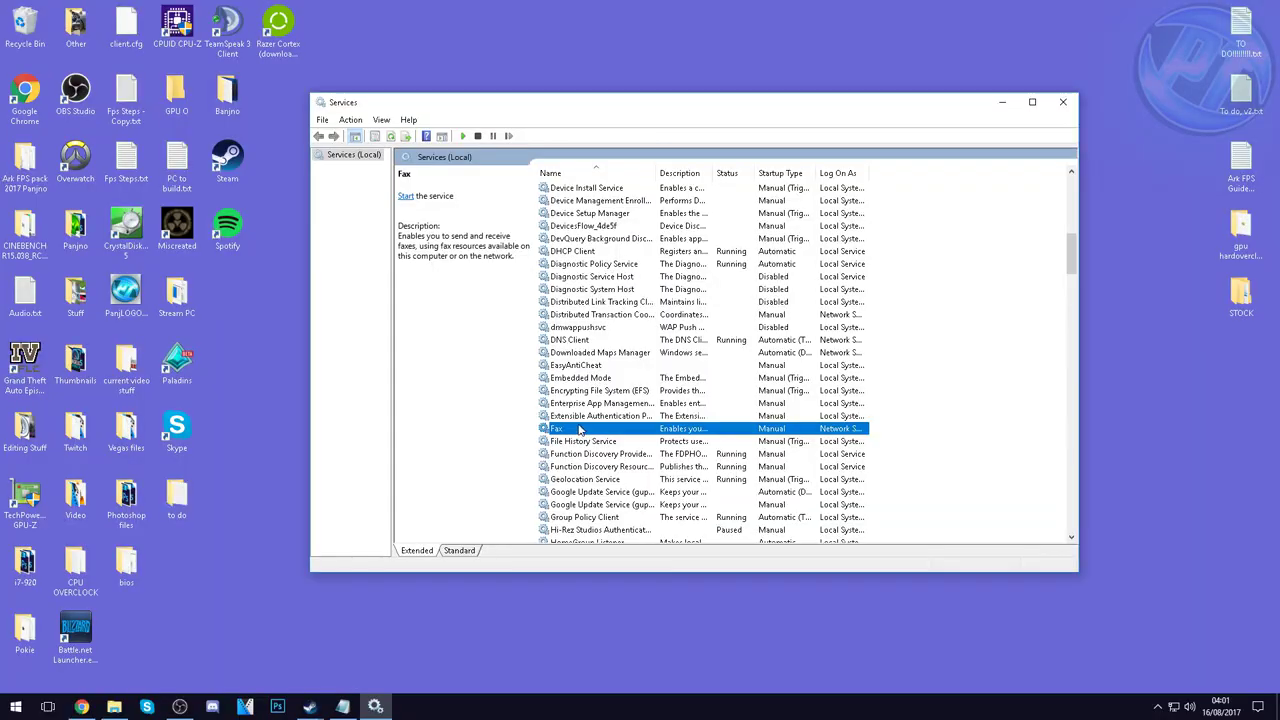
pyautogui.rightClick(486, 463)
pyautogui.click(615, 553)
pyautogui.click(663, 327)
pyautogui.click(665, 369)
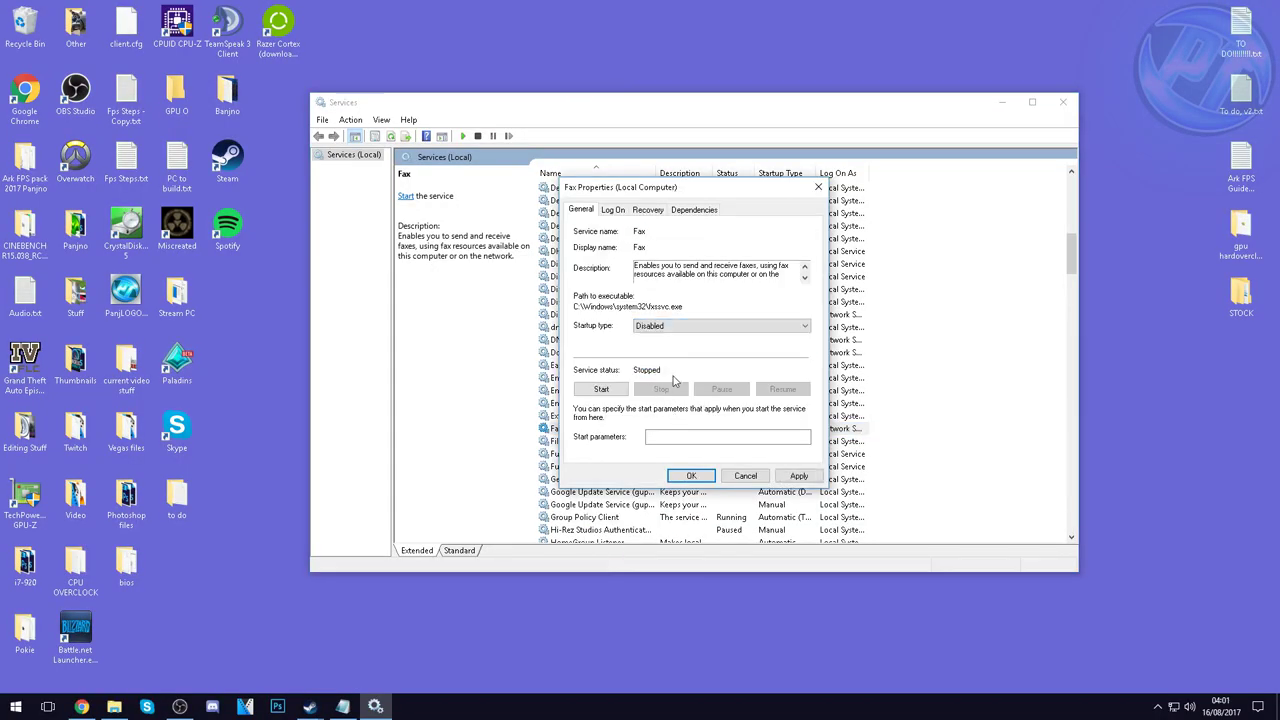
pyautogui.click(691, 475)
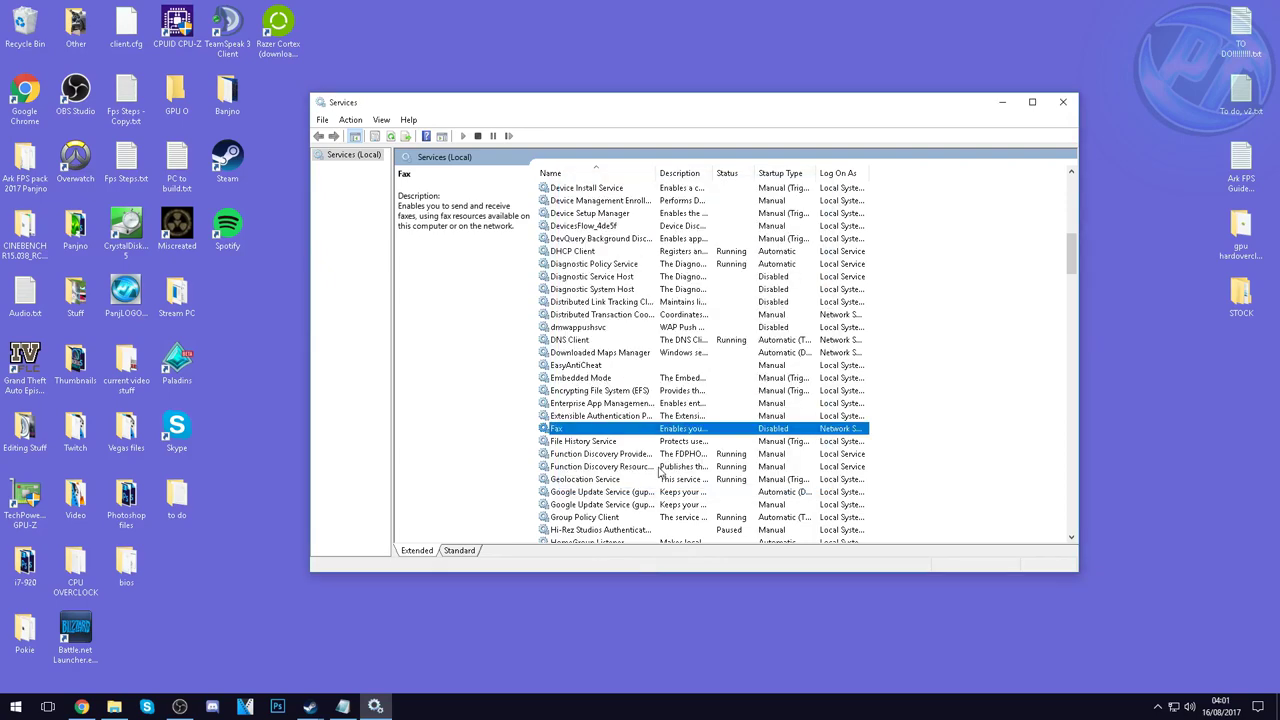
# Step: Close the Services console and open System Configuration by searching Windows for "msconfig"
pyautogui.scroll(-15, 680, 258)
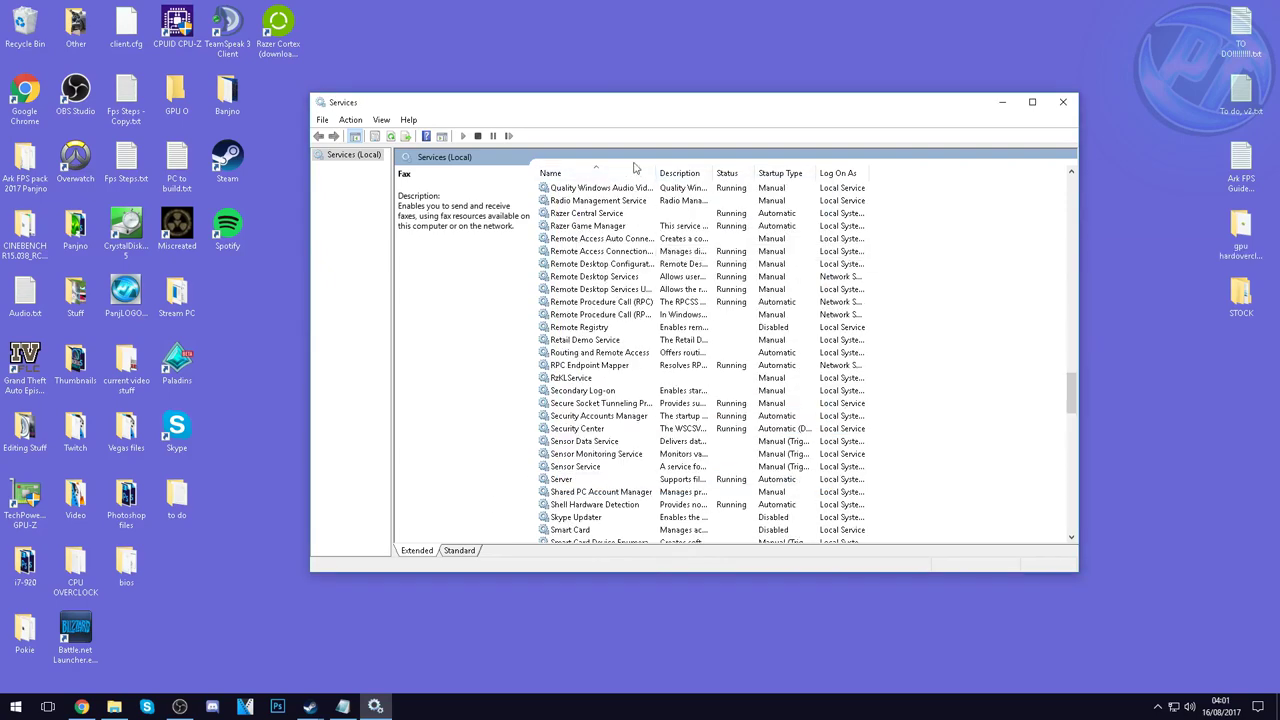
pyautogui.click(1063, 101)
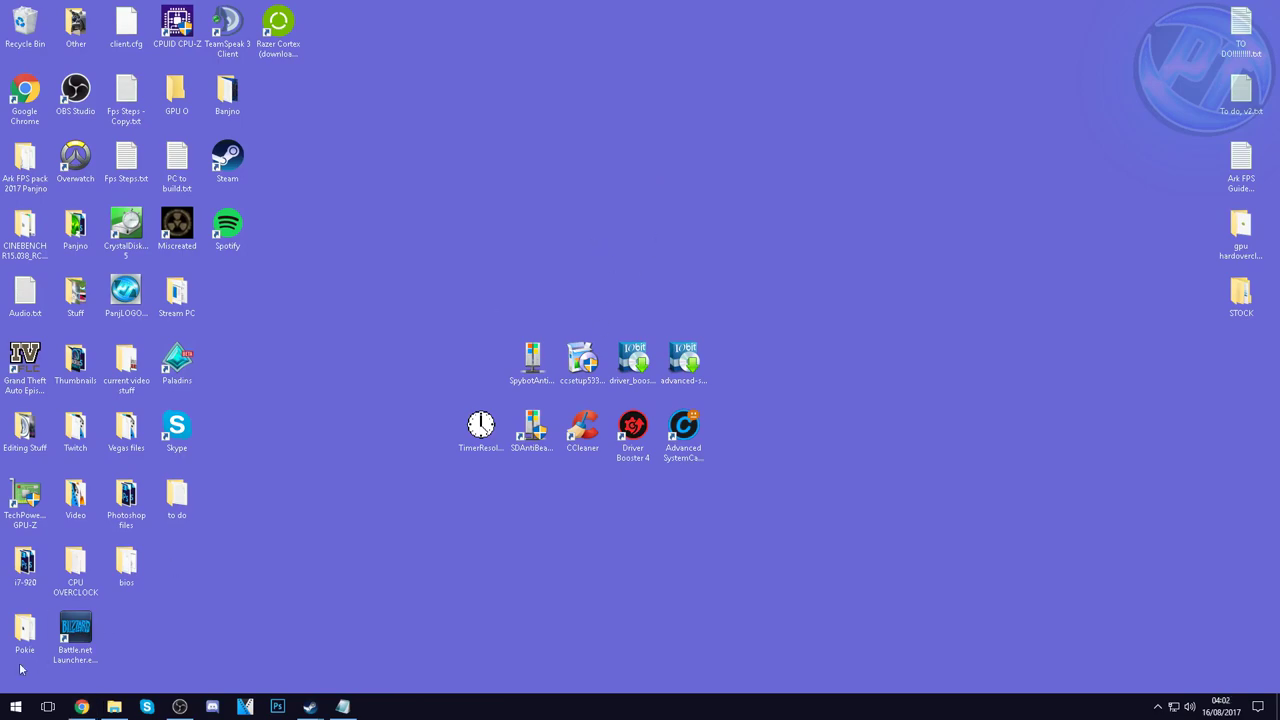
pyautogui.click(14, 706)
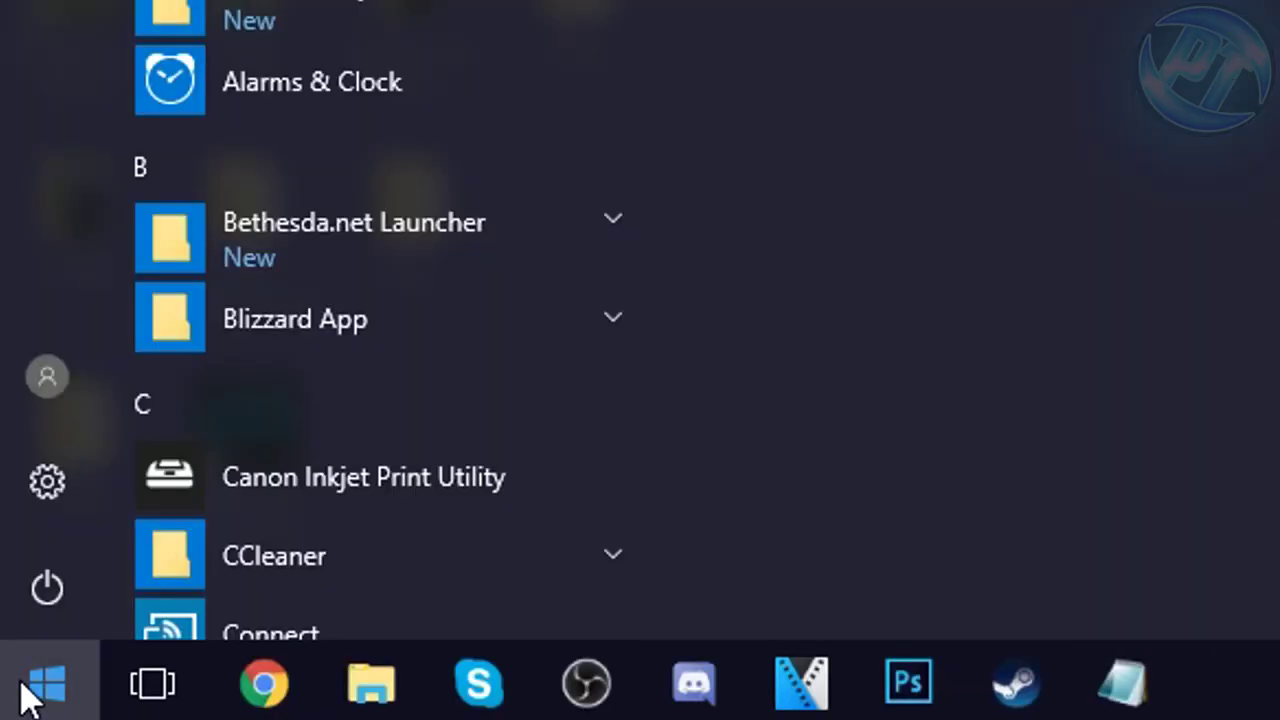
pyautogui.write('msconfig')
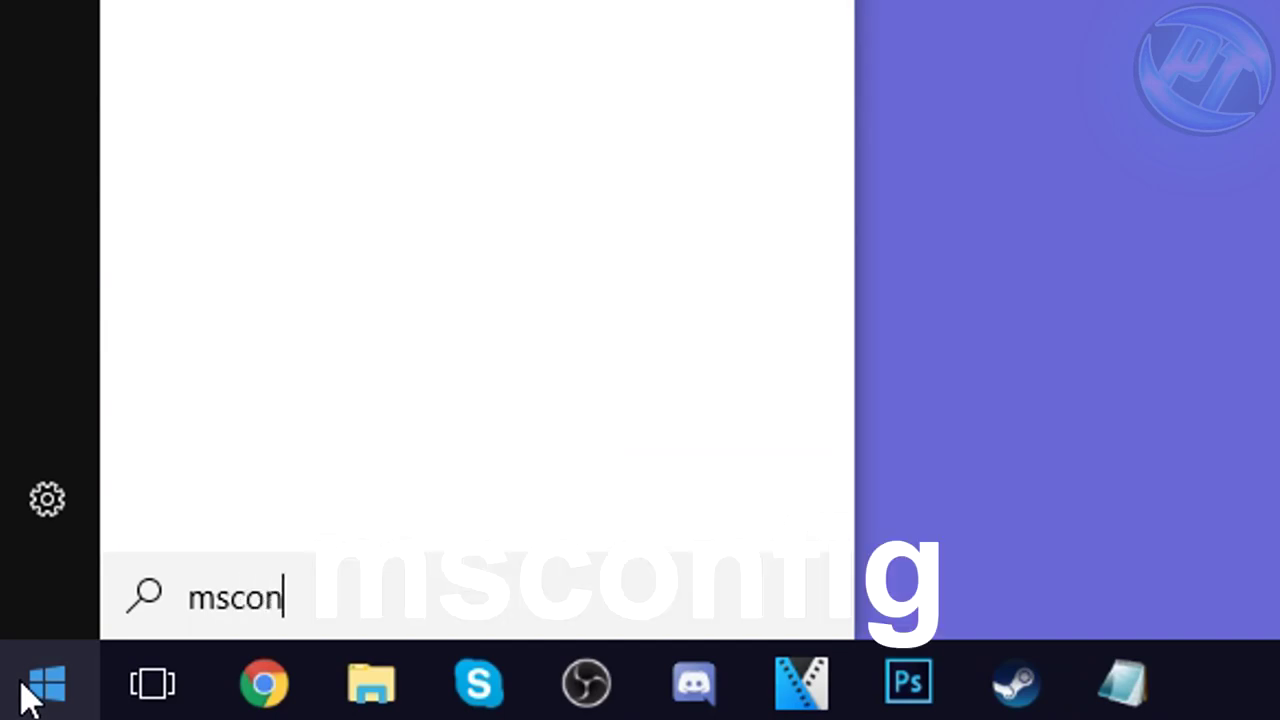
pyautogui.press('Return')
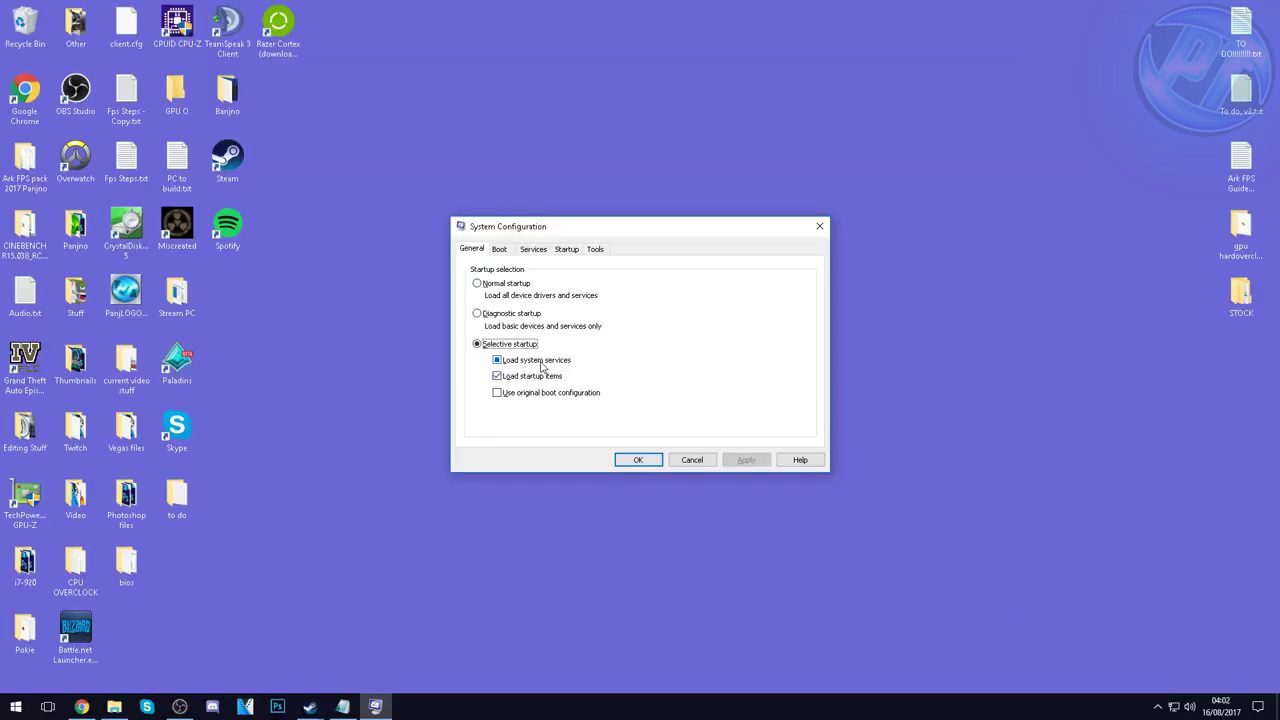
# Step: In the advanced boot options, enable Number of processors, set it to 6 and confirm
pyautogui.click(501, 251)
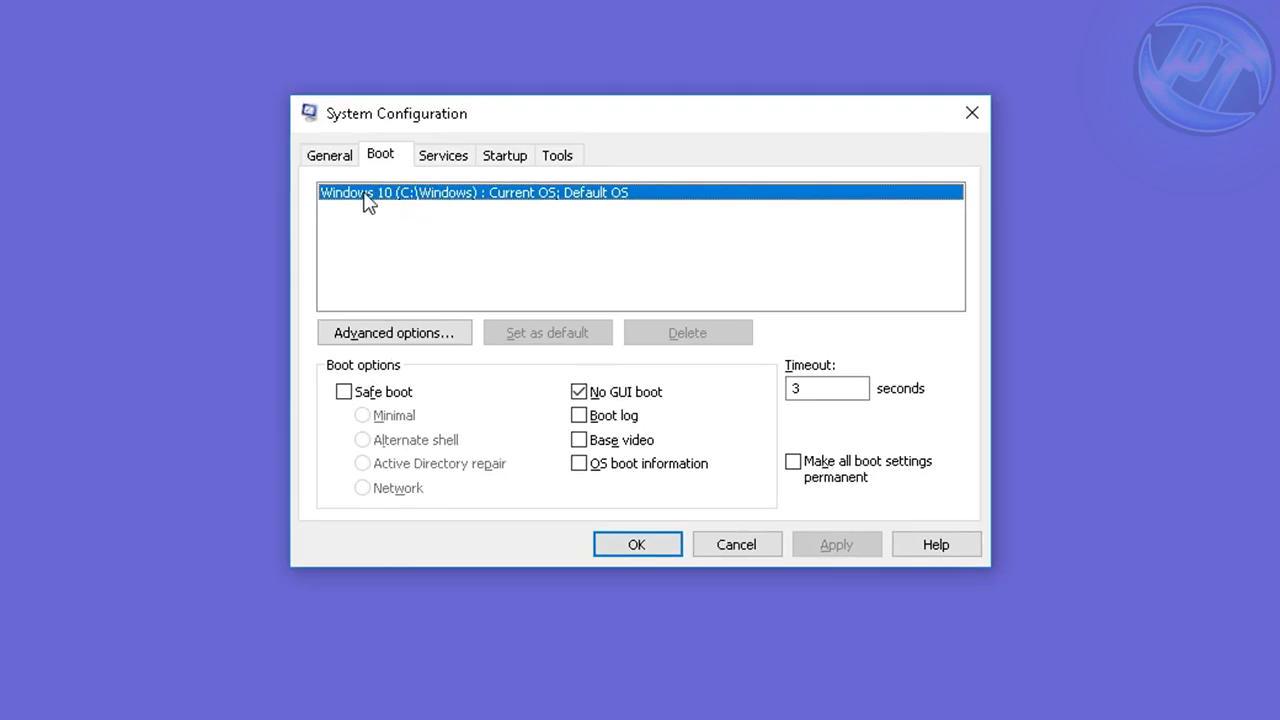
pyautogui.click(397, 336)
pyautogui.click(458, 160)
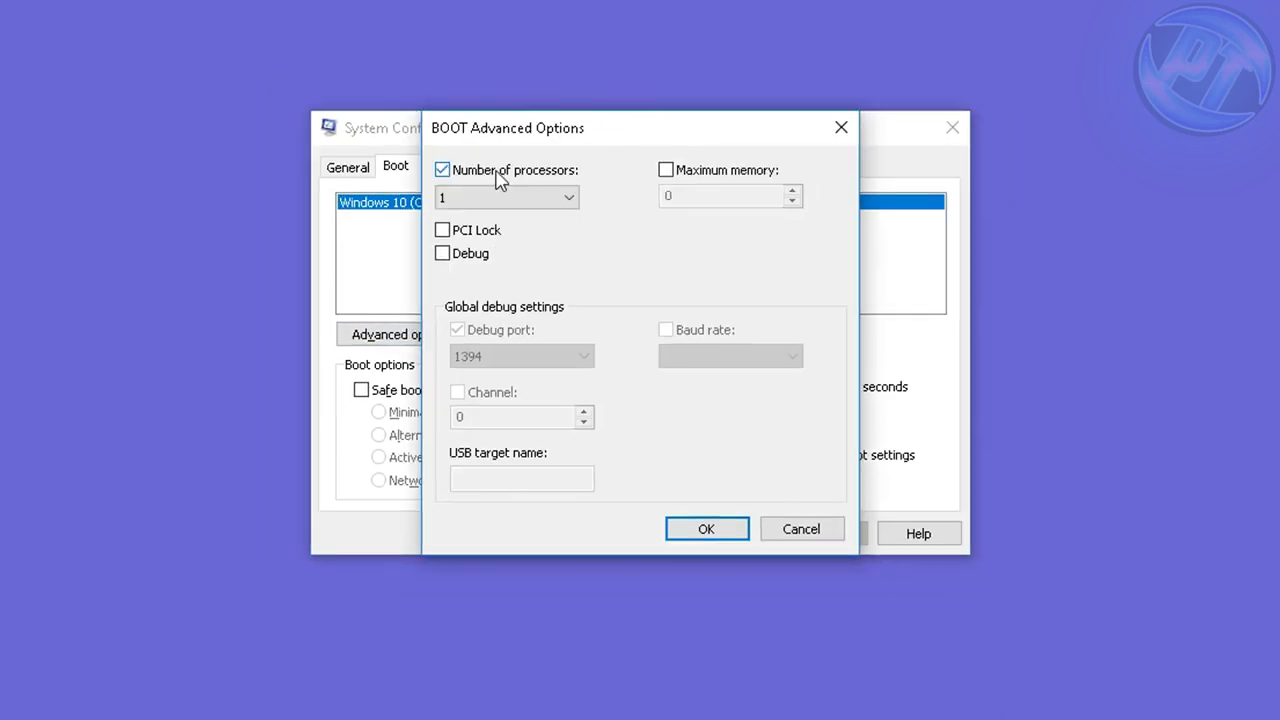
pyautogui.click(470, 190)
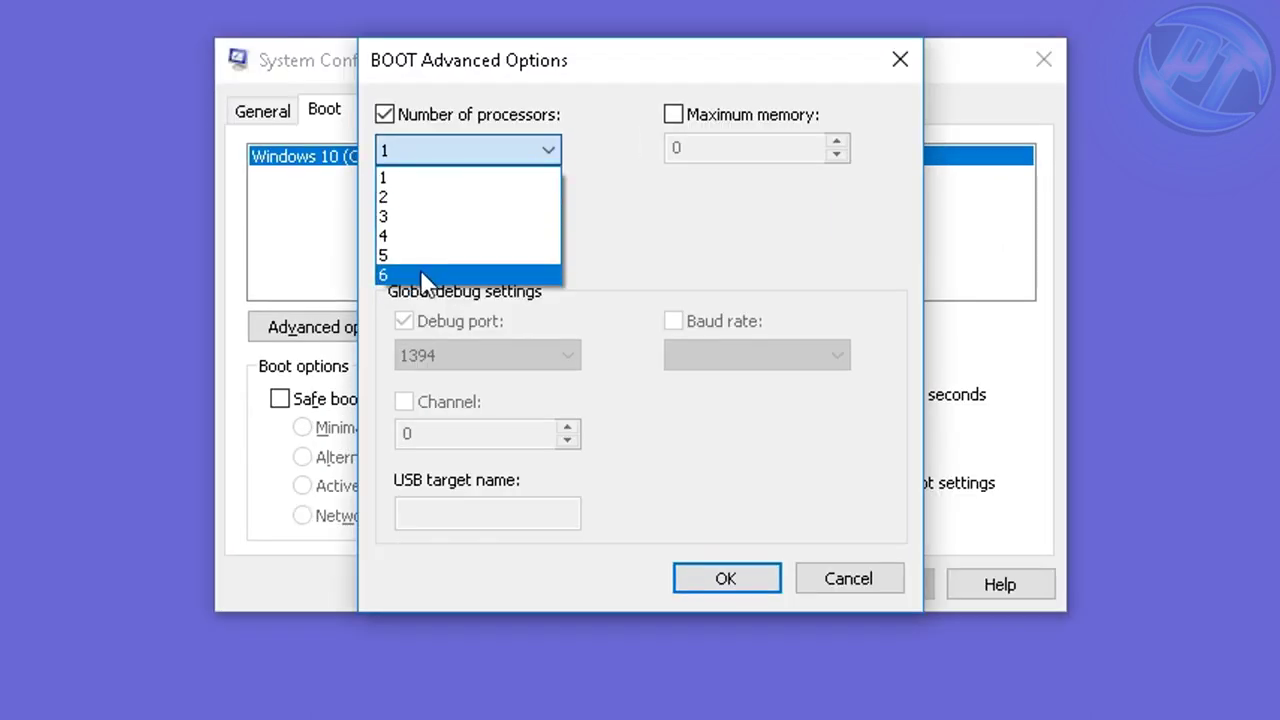
pyautogui.click(401, 272)
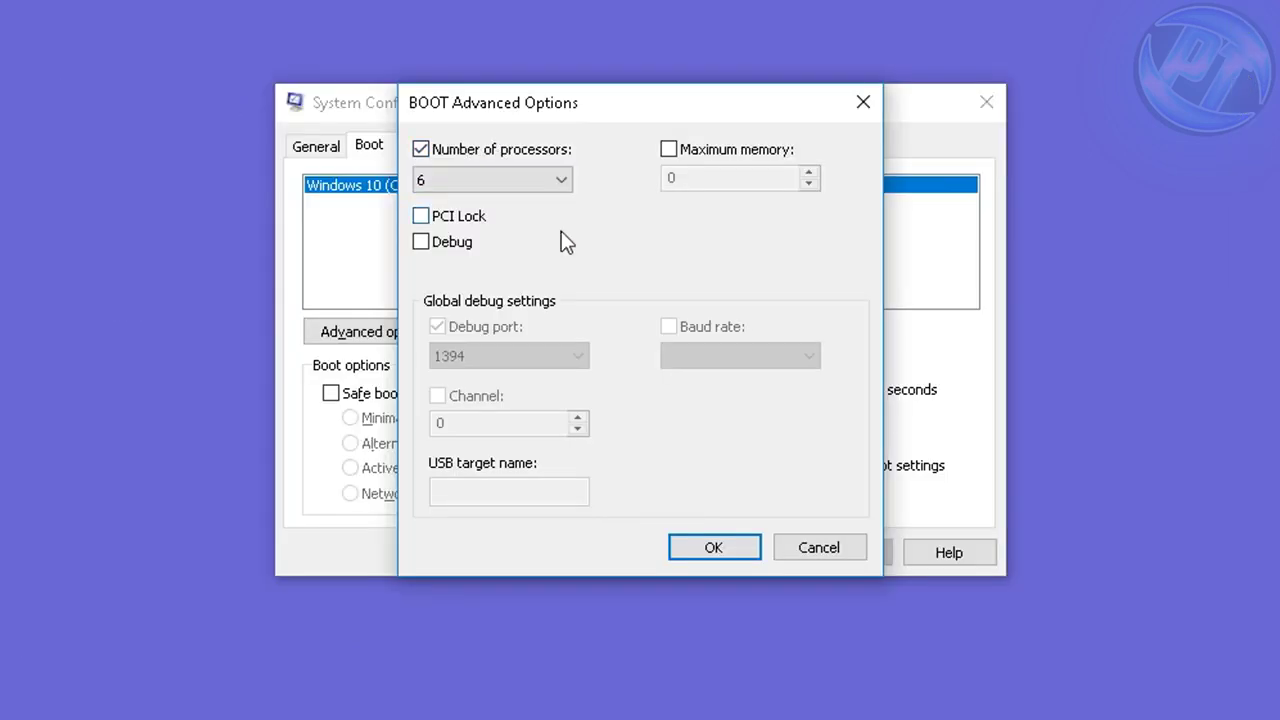
pyautogui.click(678, 457)
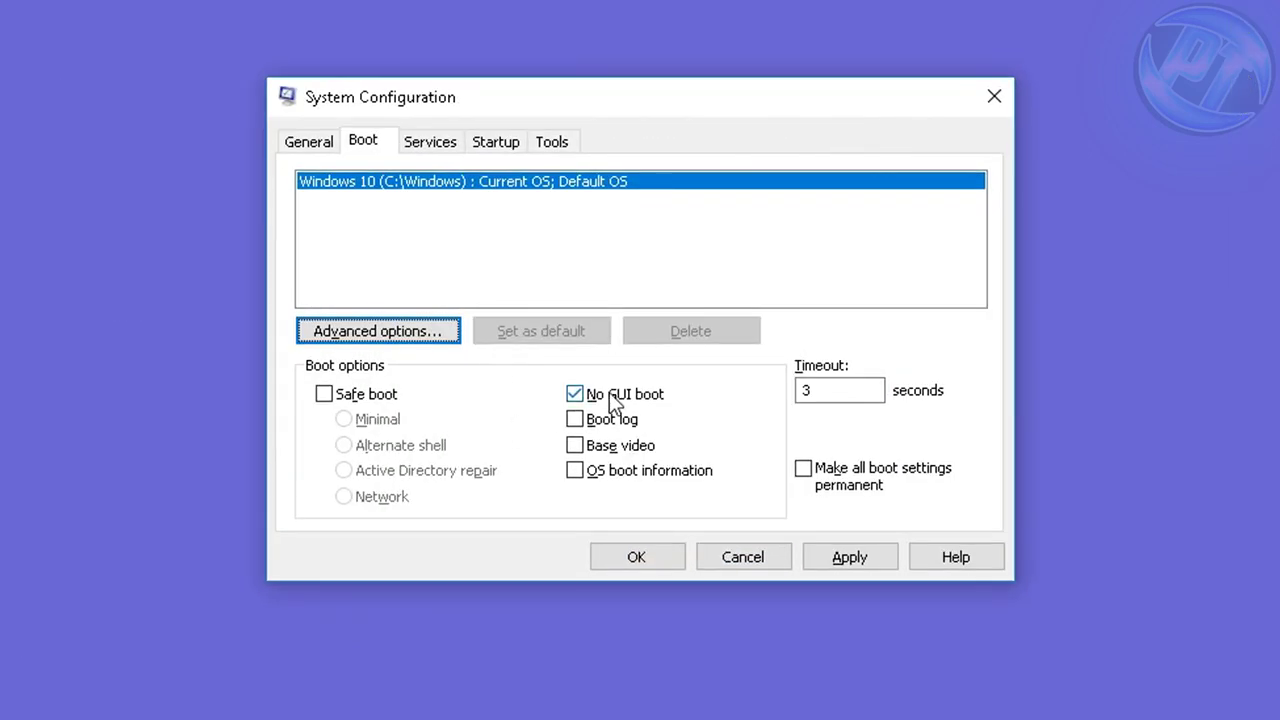
# Step: Keep No GUI boot enabled with a boot timeout of 3 seconds and apply the boot settings
pyautogui.press('Tab')
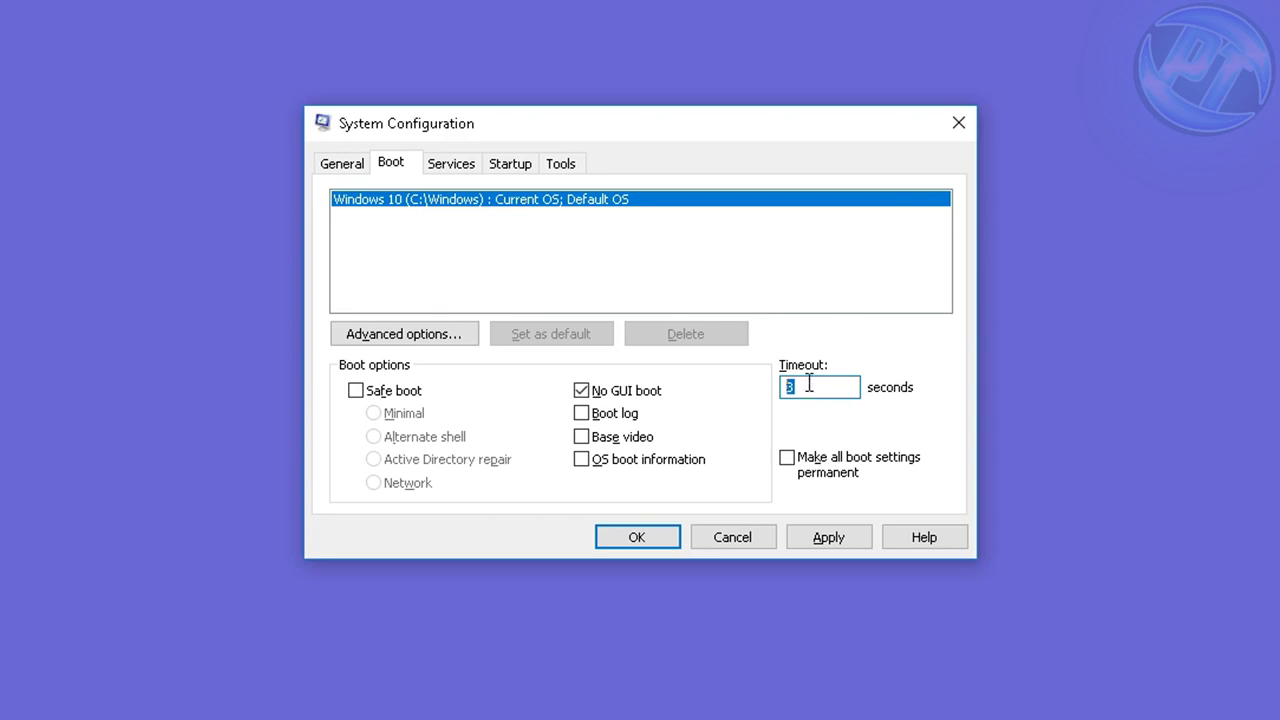
pyautogui.click(725, 375)
pyautogui.click(650, 410)
pyautogui.click(655, 408)
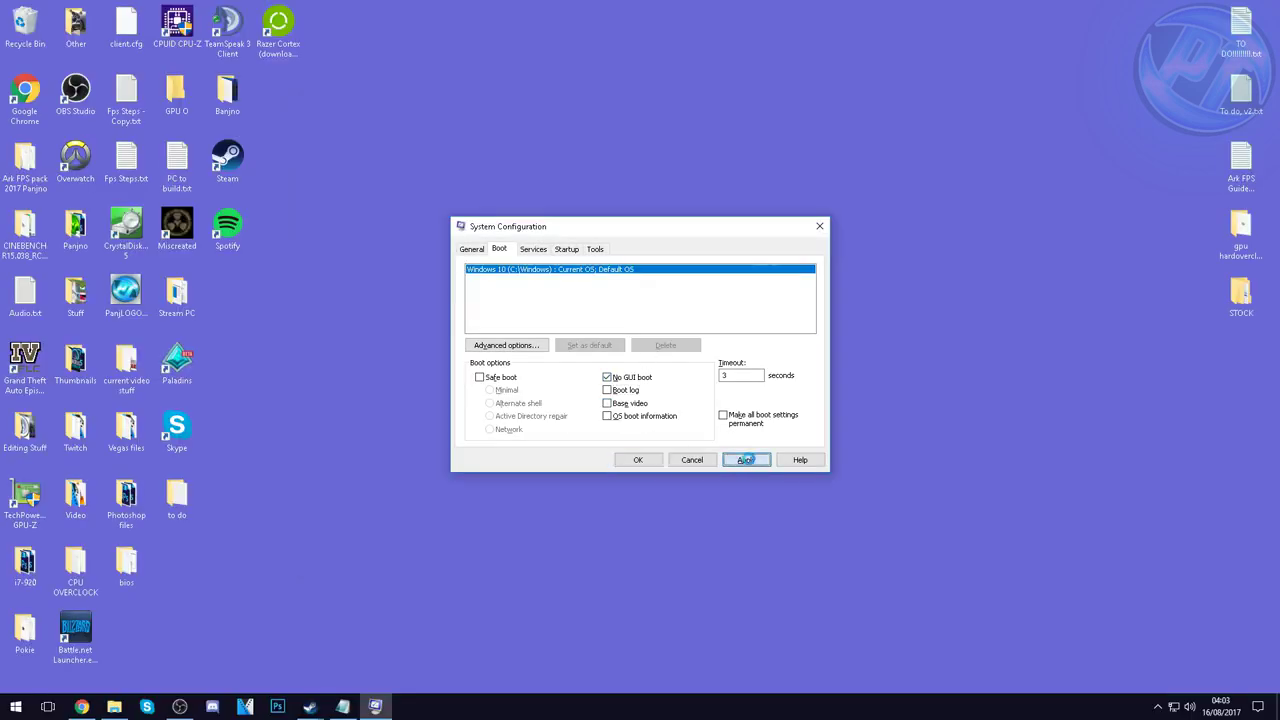
pyautogui.click(828, 537)
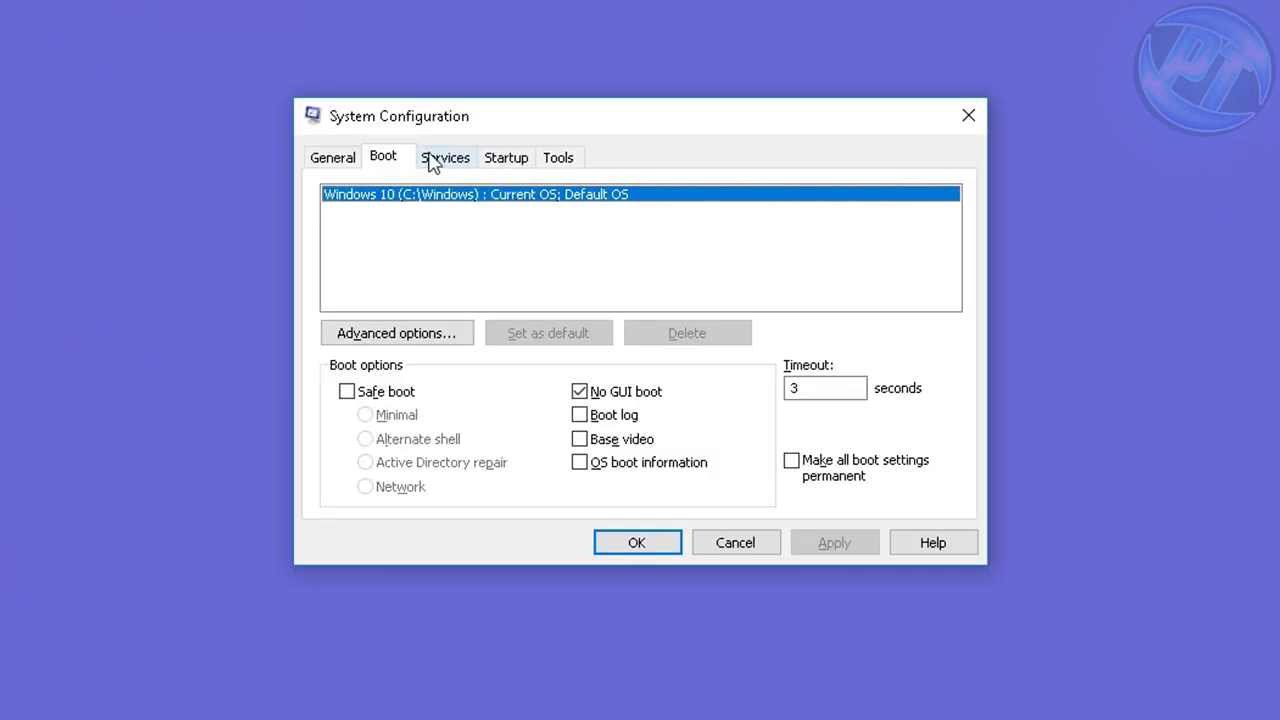
# Step: Show the System Configuration services with all Microsoft services hidden and look through the remaining ones
pyautogui.click(432, 163)
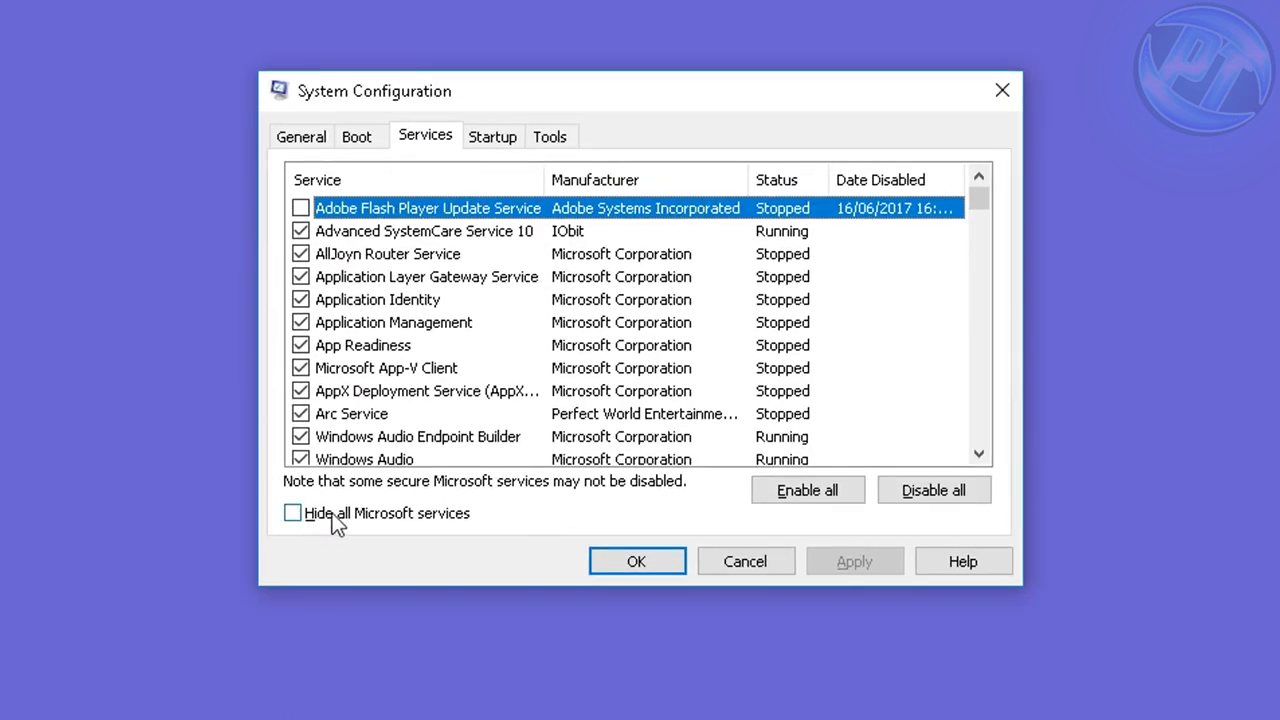
pyautogui.click(333, 513)
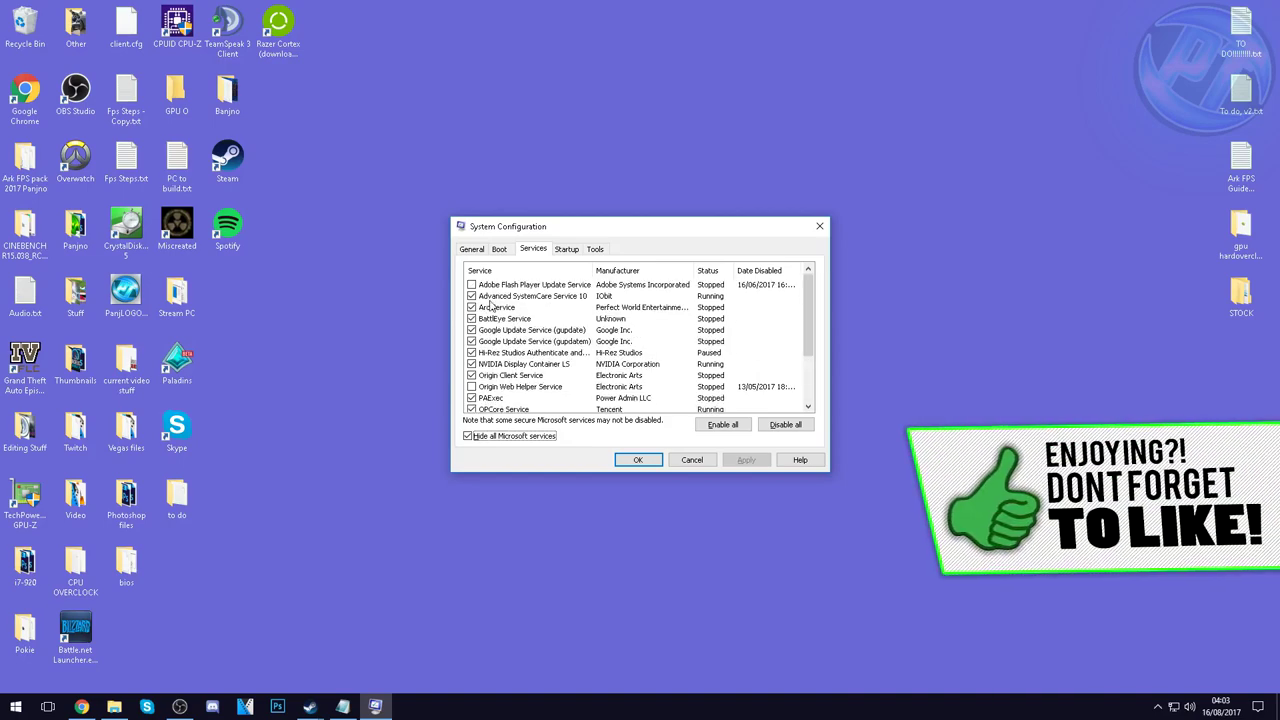
pyautogui.scroll(-2, 494, 341)
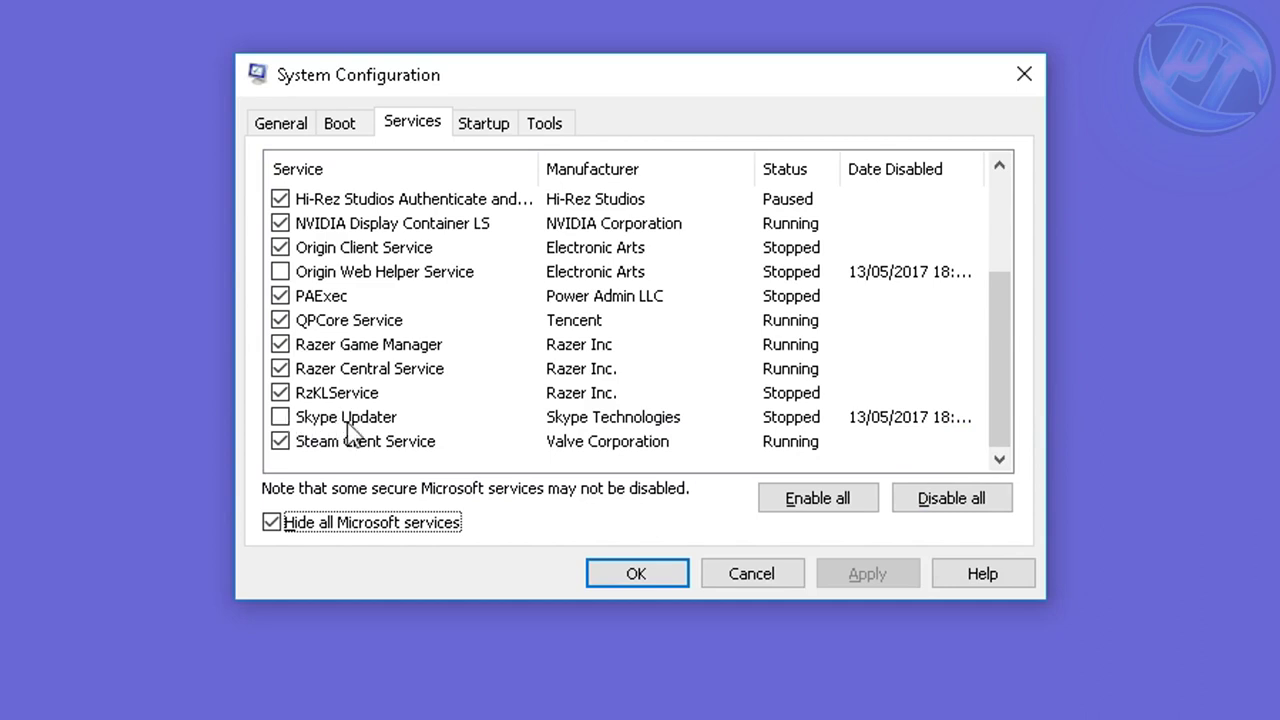
# Step: Disable Arc Service in the filtered service list, keeping Skype Updater disabled
pyautogui.click(280, 417)
pyautogui.click(280, 417)
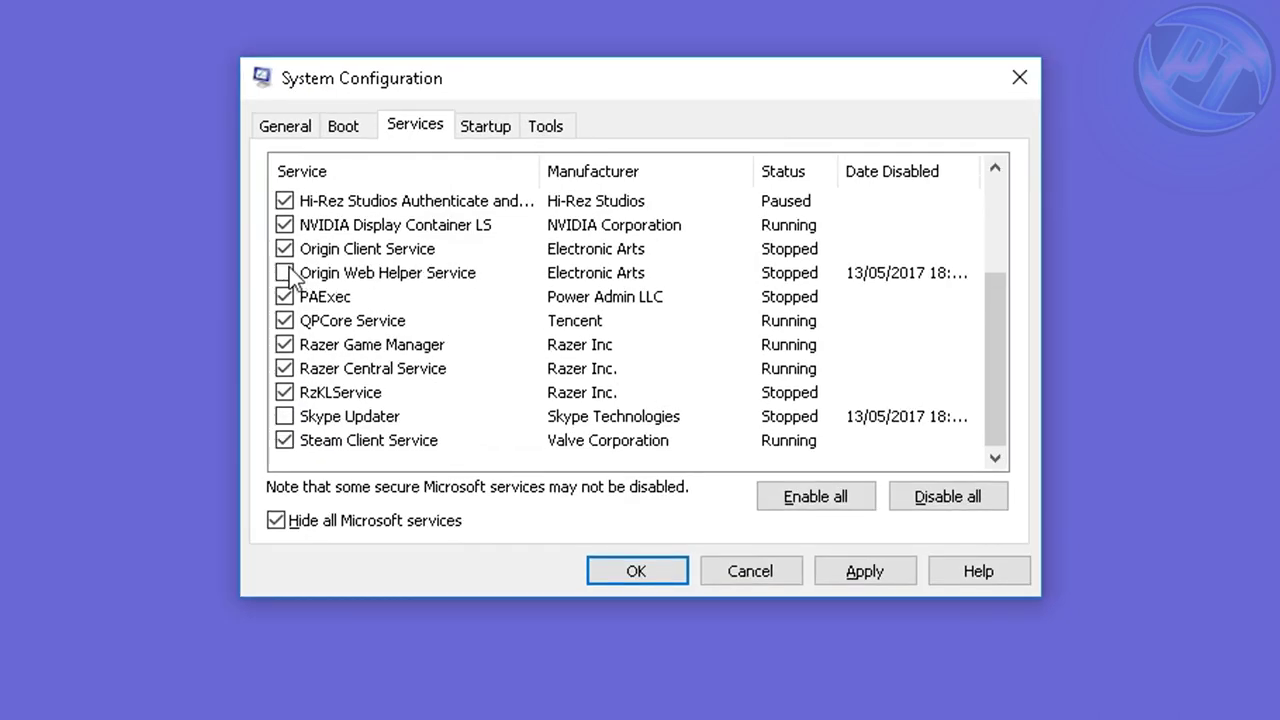
pyautogui.scroll(2, 300, 289)
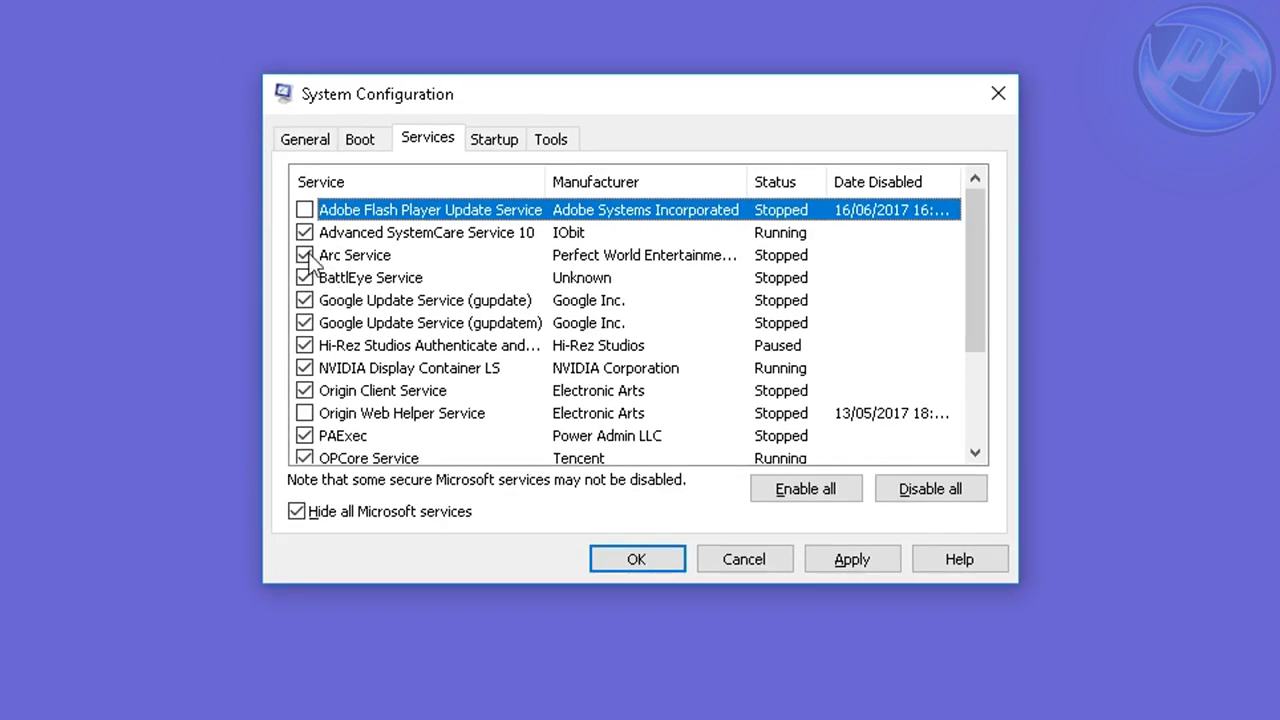
pyautogui.click(309, 255)
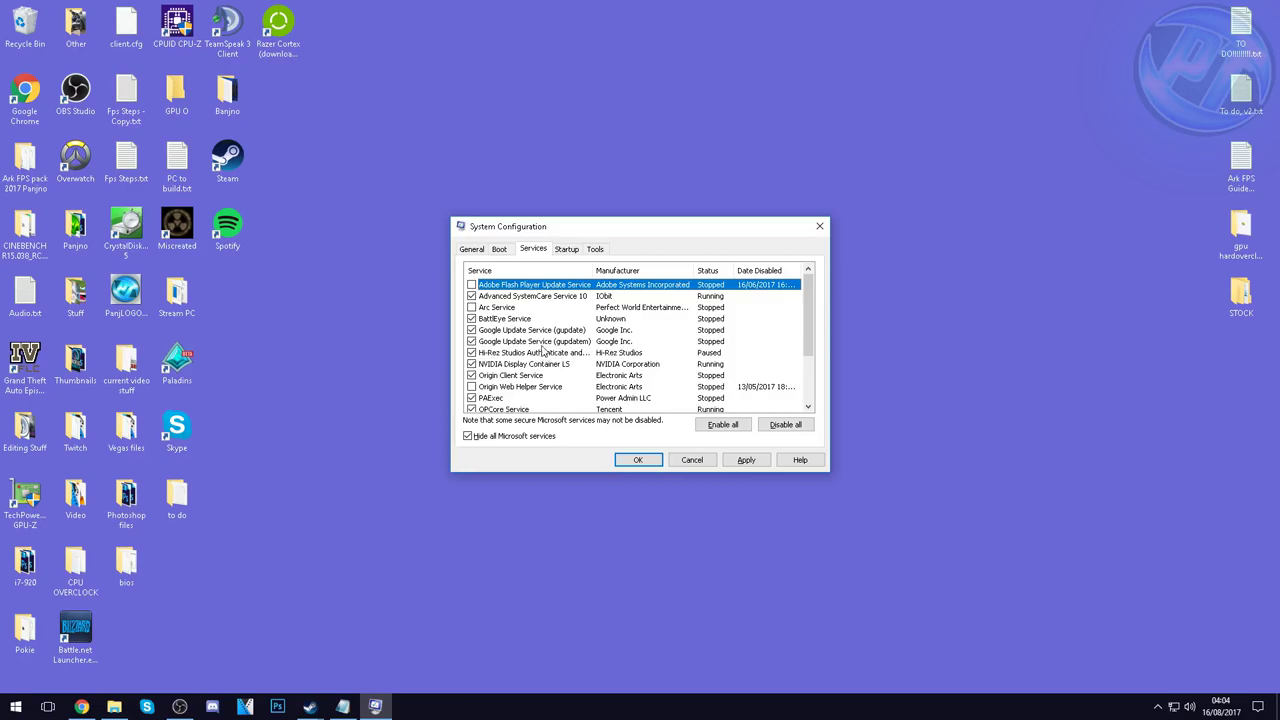
# Step: Apply the service changes, confirm System Configuration and exit without restarting
pyautogui.scroll(-2, 542, 352)
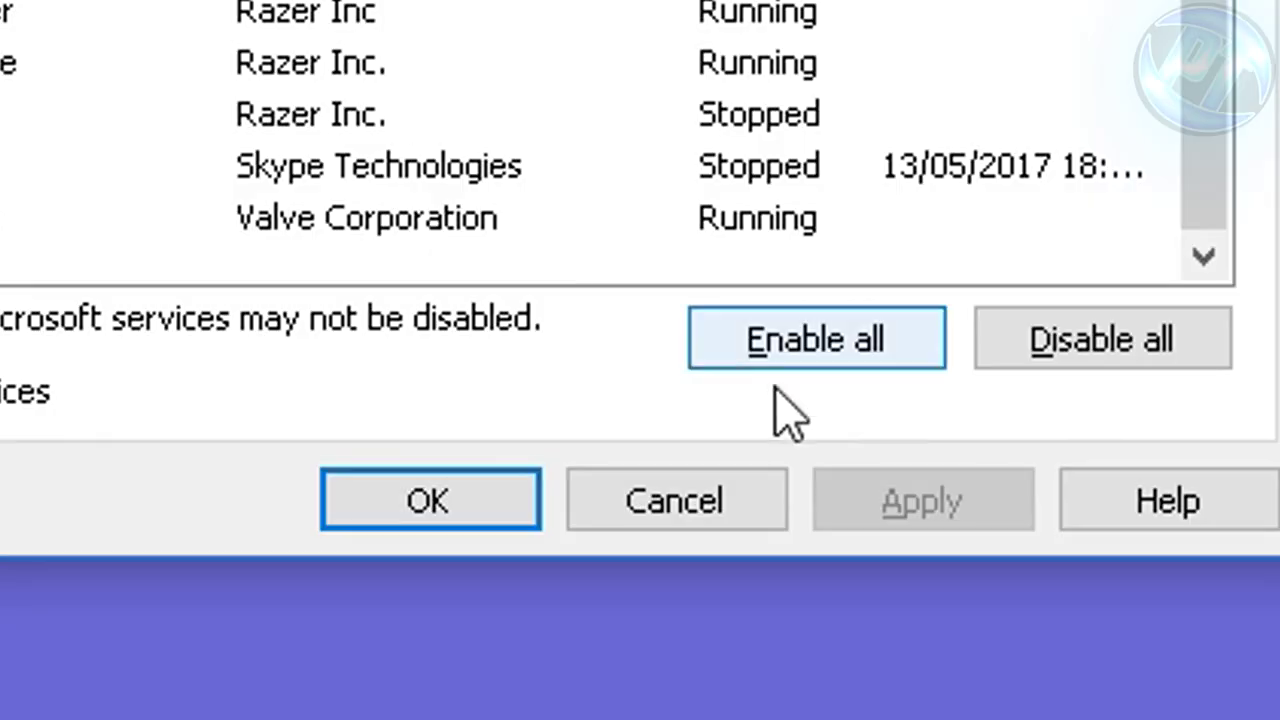
pyautogui.click(650, 548)
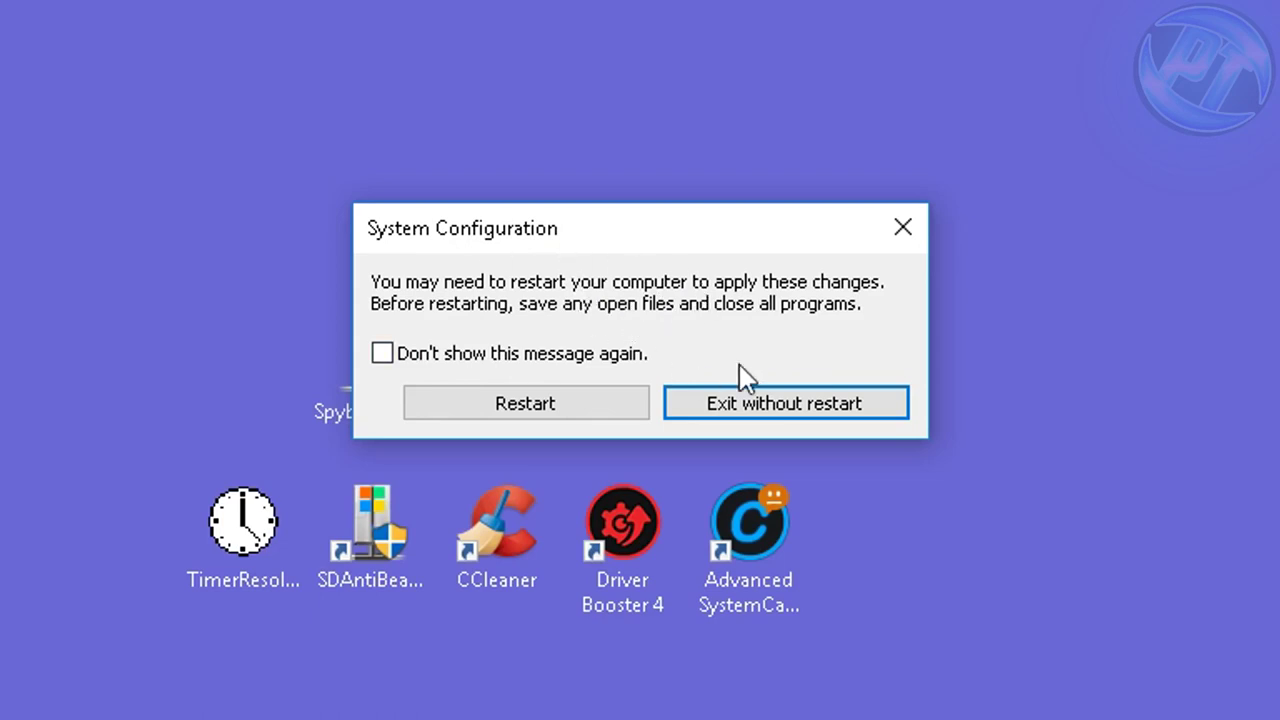
pyautogui.click(834, 415)
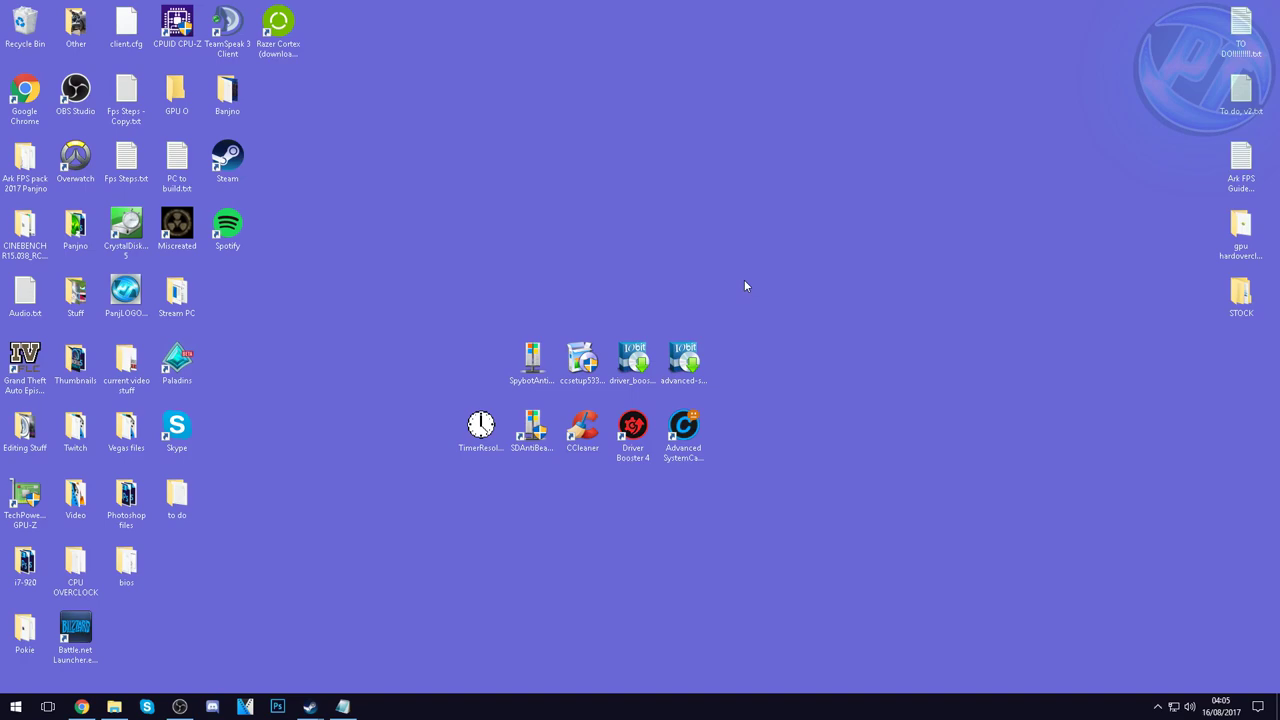
# Step: Open Windows Settings and reposition its window on the desktop
pyautogui.click(15, 706)
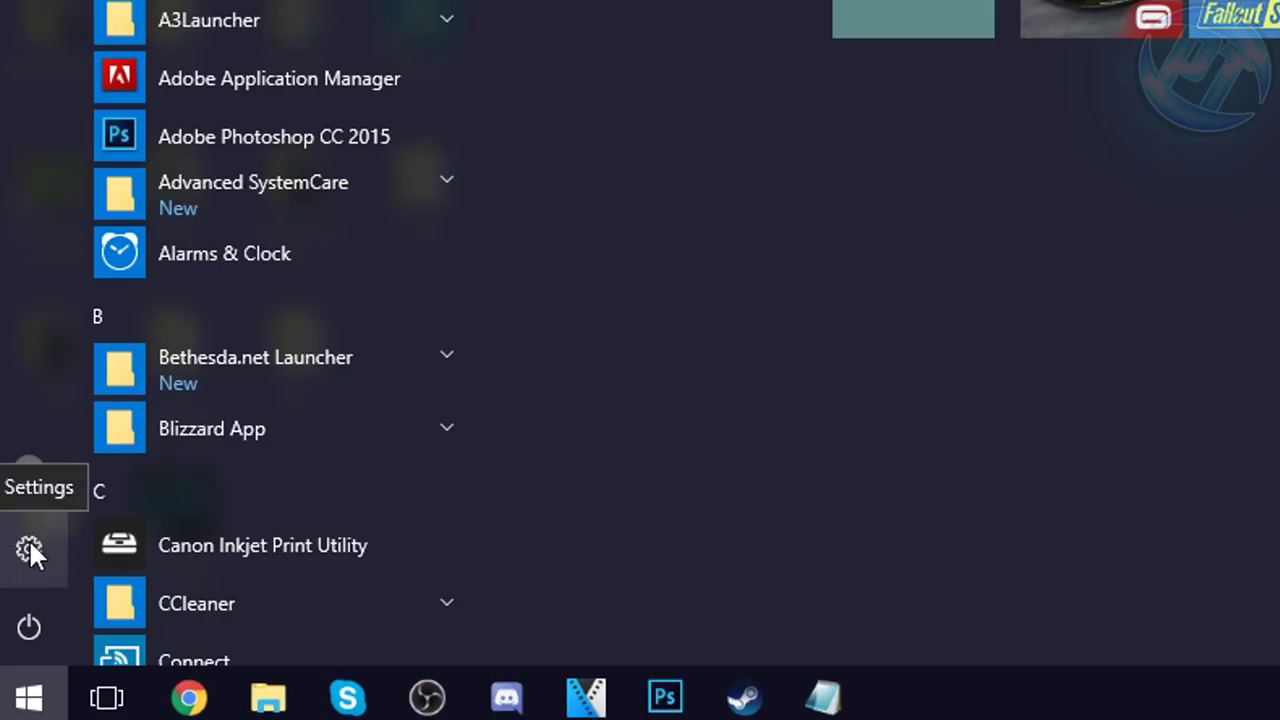
pyautogui.click(30, 549)
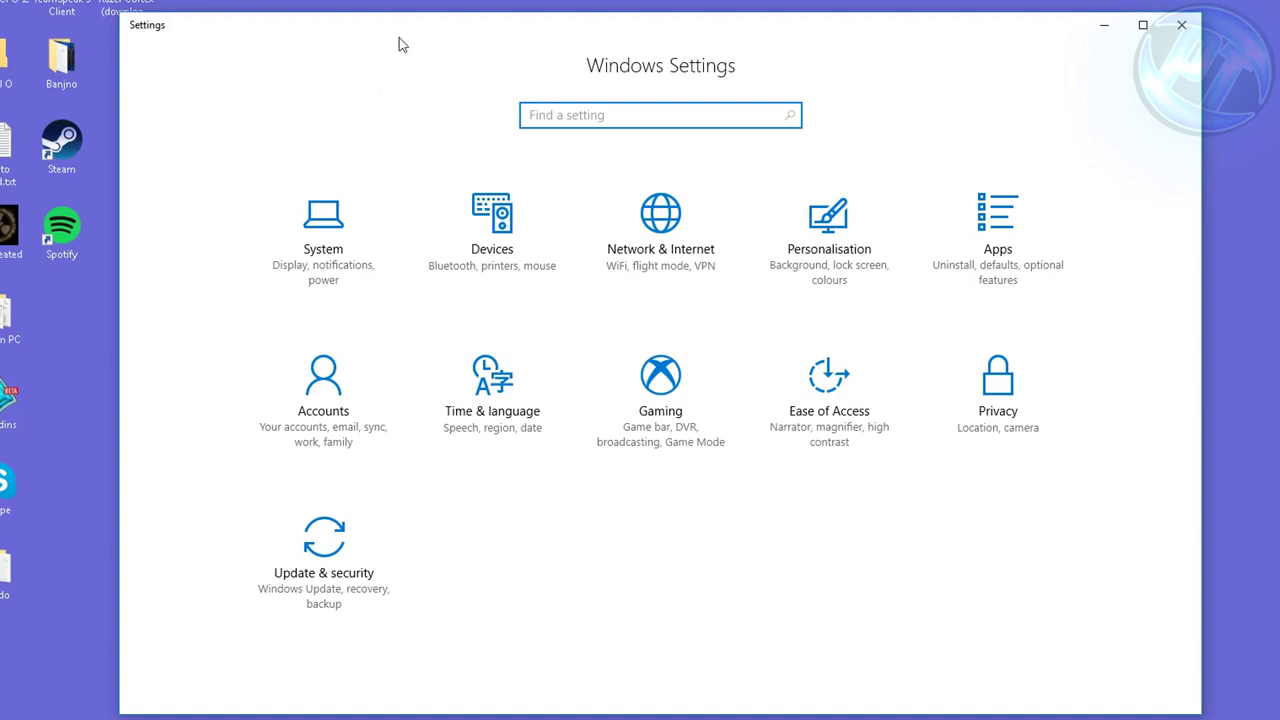
pyautogui.moveTo(402, 44); pyautogui.dragTo(360, 62)
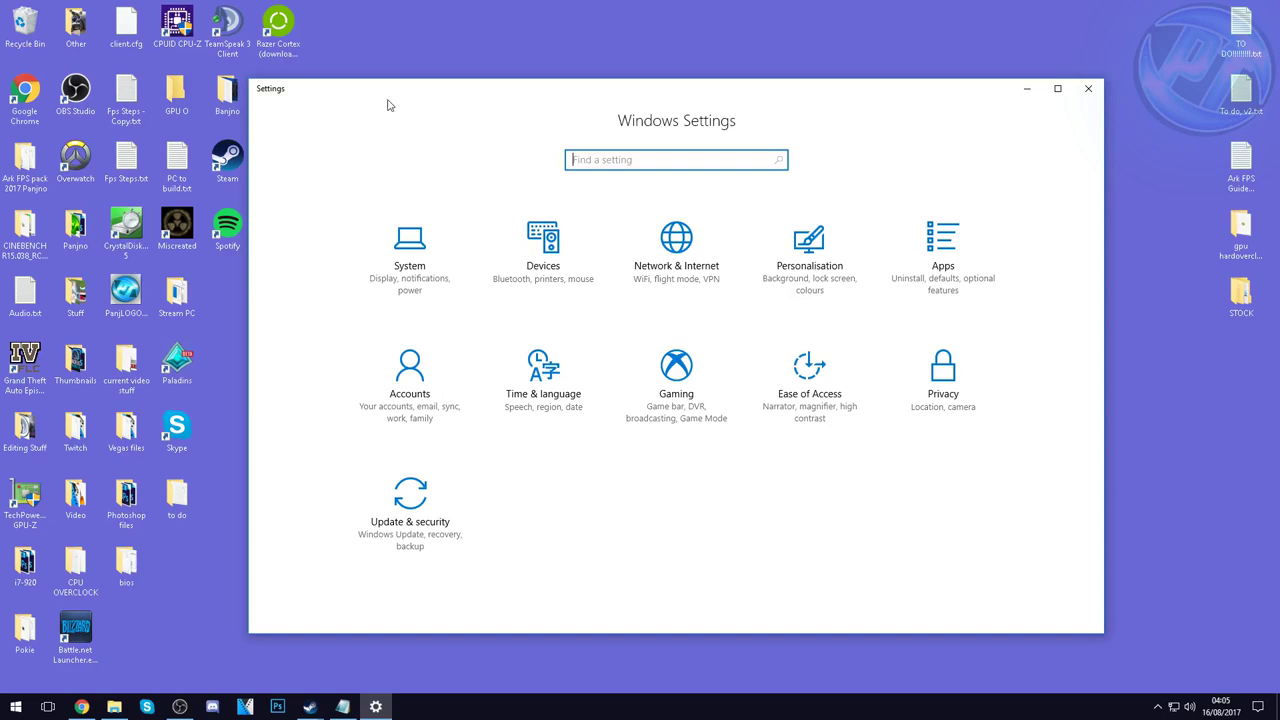
# Step: Open Notifications & actions in the System settings and review the notification options and the list of senders
pyautogui.click(405, 236)
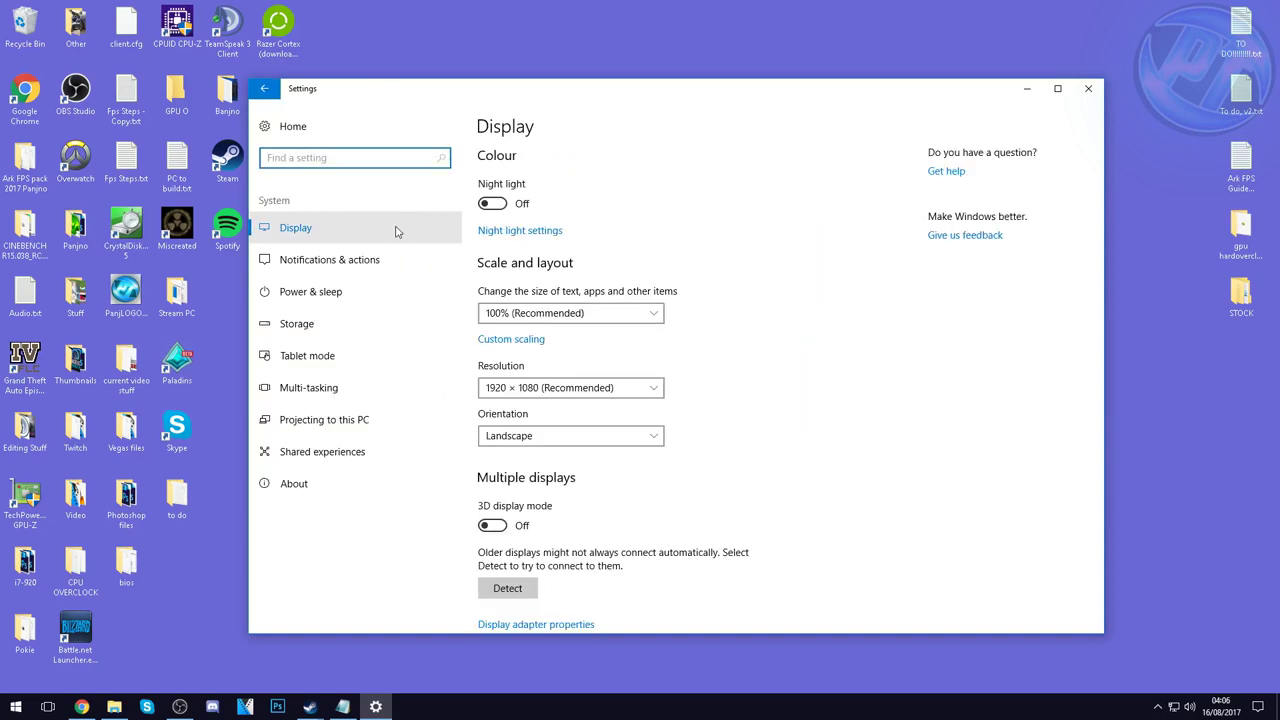
pyautogui.click(368, 262)
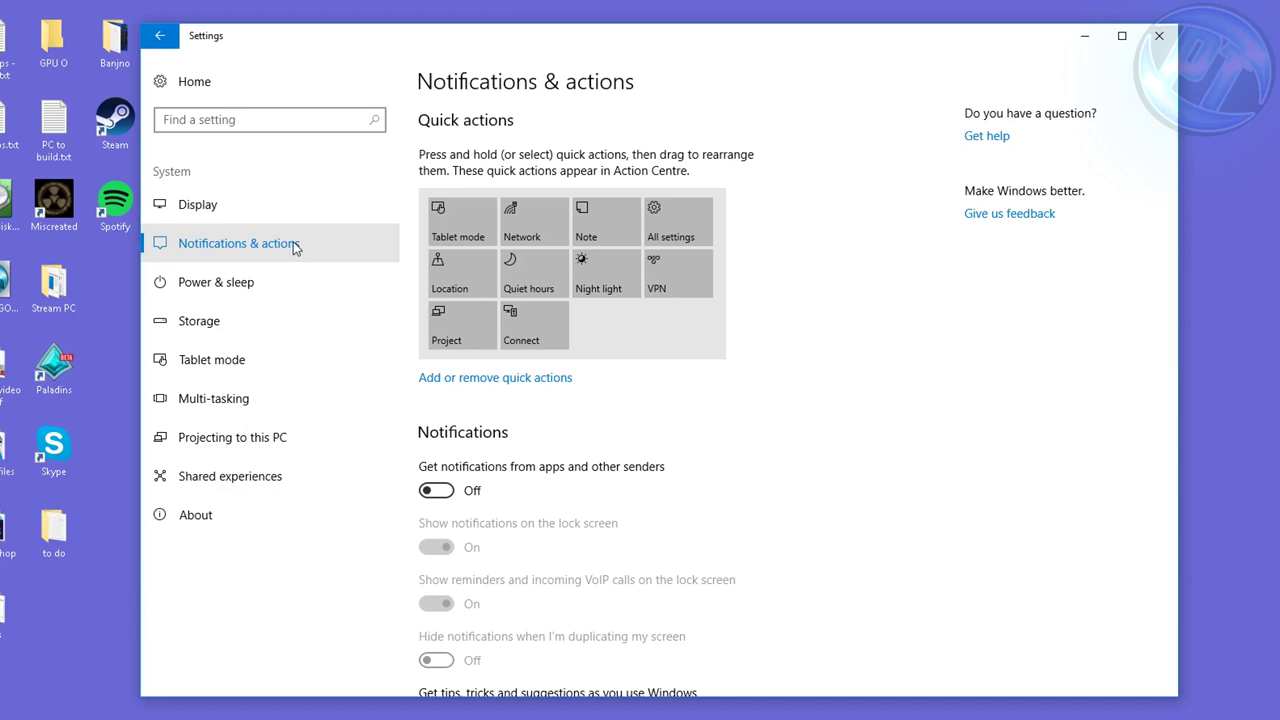
pyautogui.scroll(-2, 457, 403)
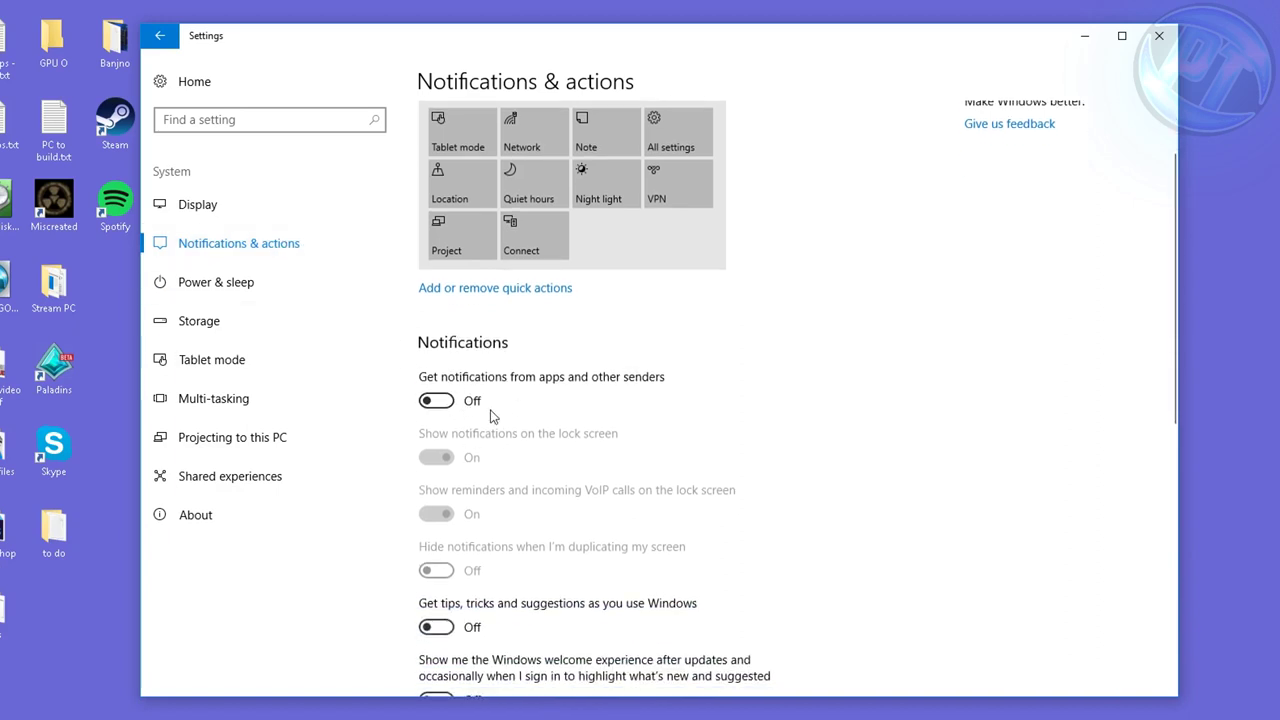
pyautogui.scroll(-2, 490, 420)
pyautogui.click(442, 312)
pyautogui.click(442, 312)
pyautogui.scroll(-6, 560, 340)
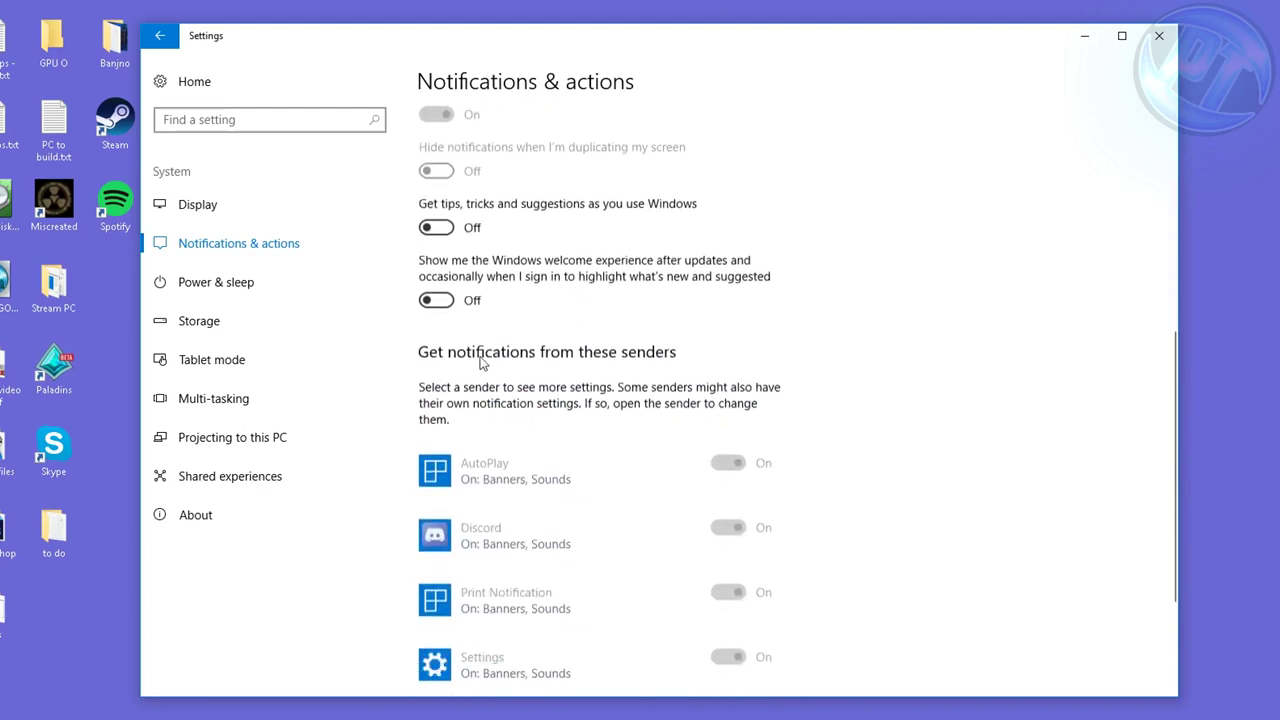
pyautogui.scroll(3, 470, 430)
pyautogui.scroll(-3, 505, 400)
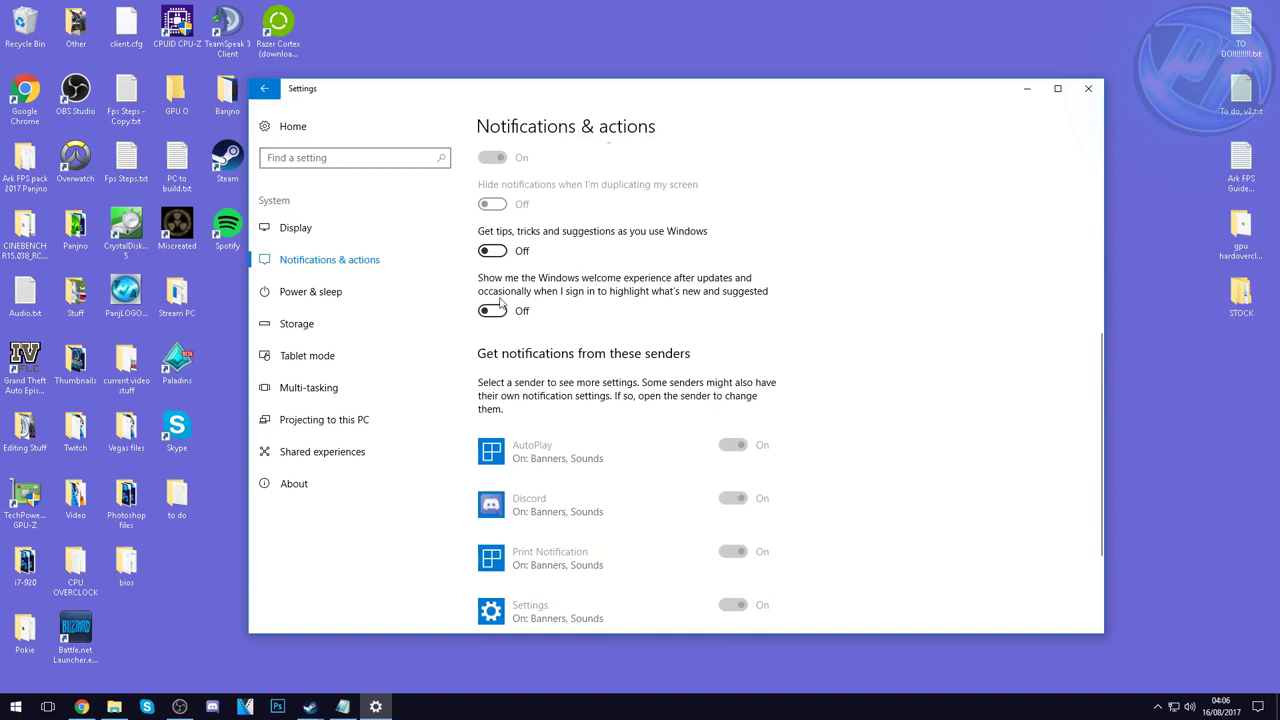
pyautogui.scroll(-3, 500, 318)
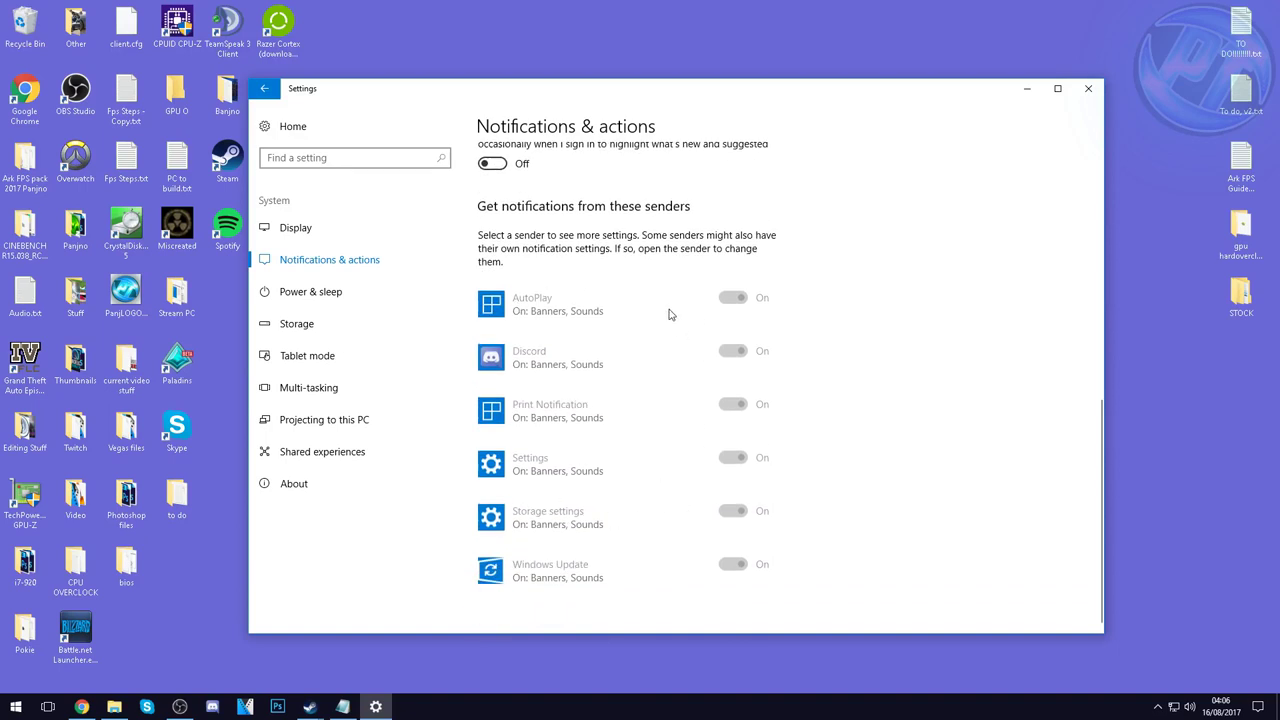
pyautogui.scroll(6, 640, 345)
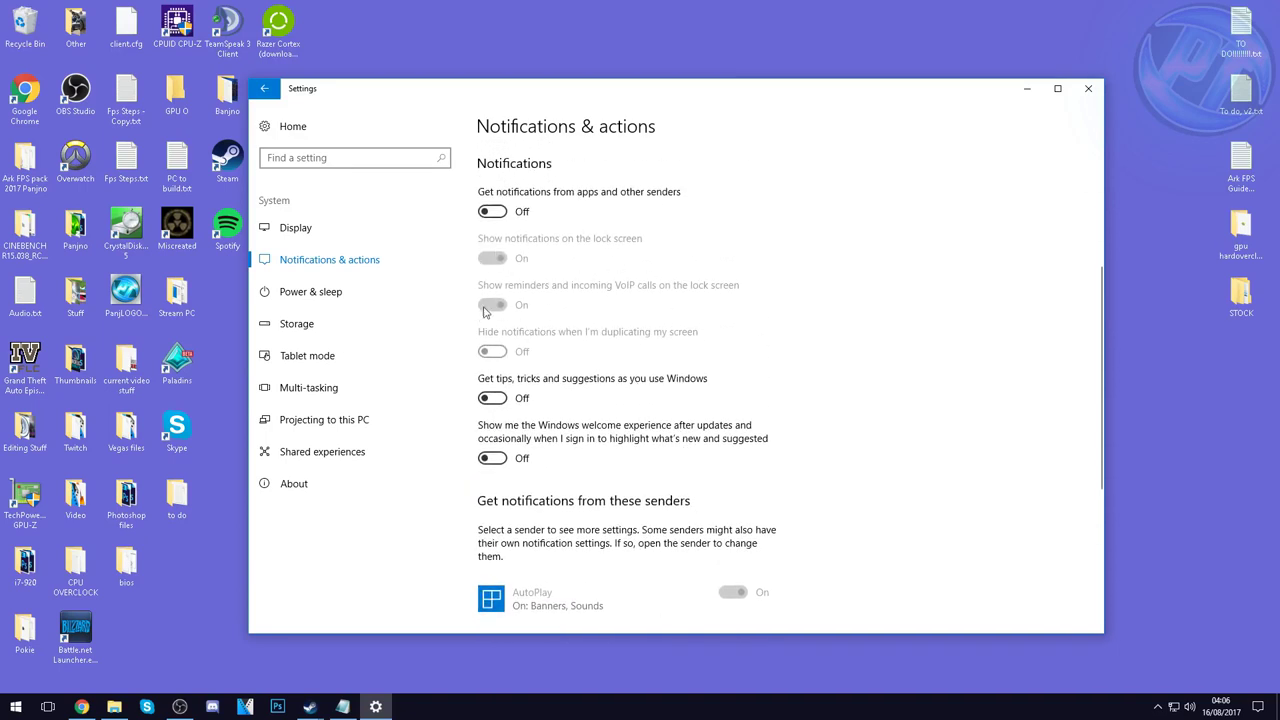
# Step: Check the Power & sleep timeouts and look over the notification options once more
pyautogui.click(345, 294)
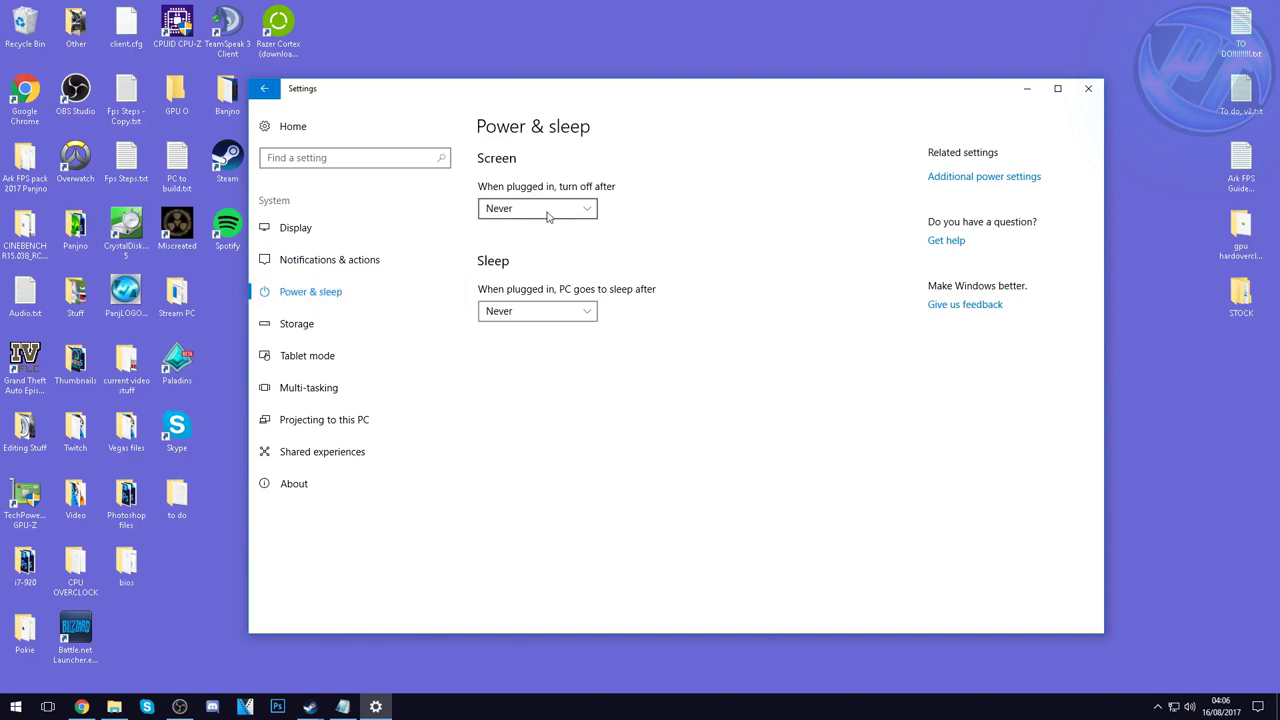
pyautogui.click(362, 324)
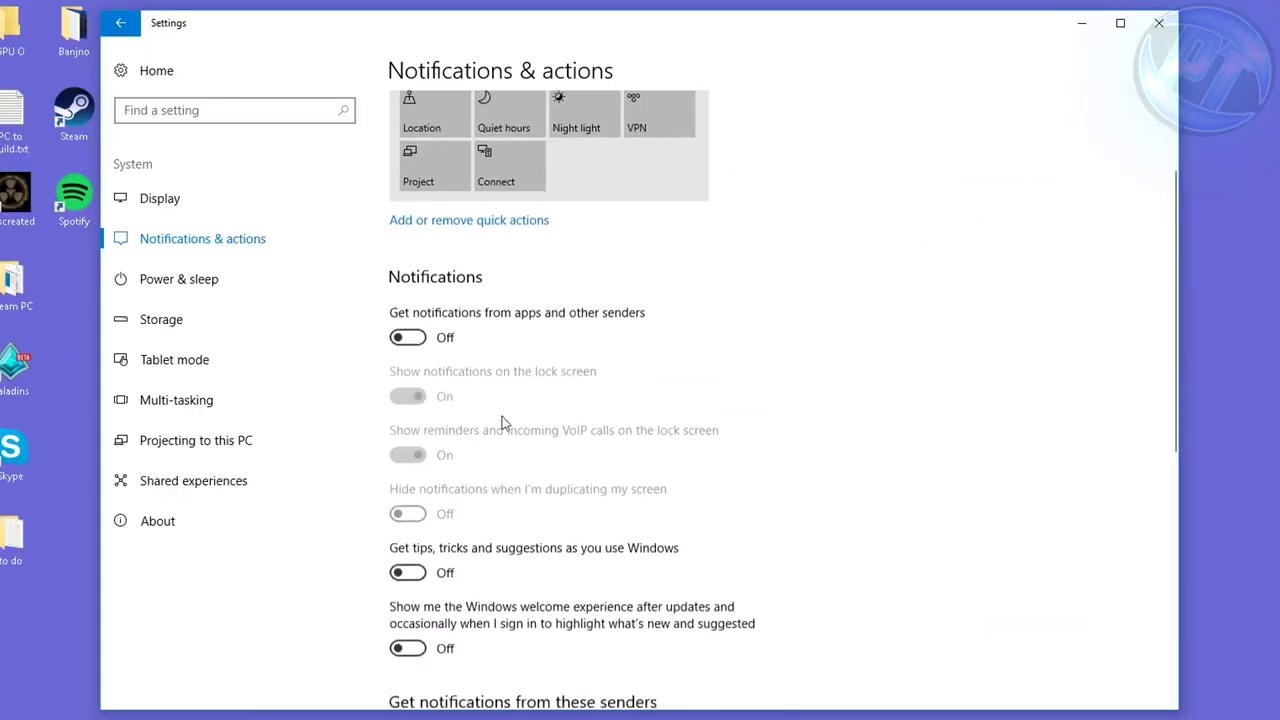
pyautogui.scroll(-2, 503, 423)
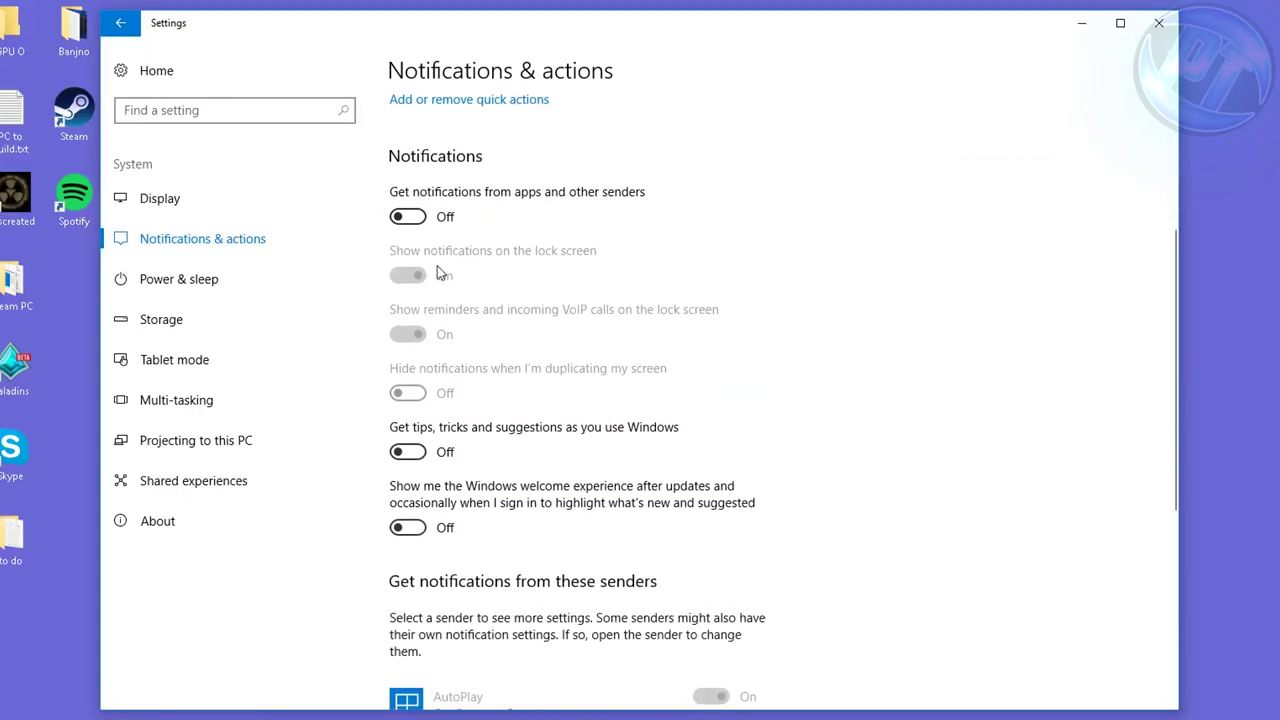
# Step: Set the desktop background type to Solid colour in the Personalisation settings
pyautogui.click(149, 73)
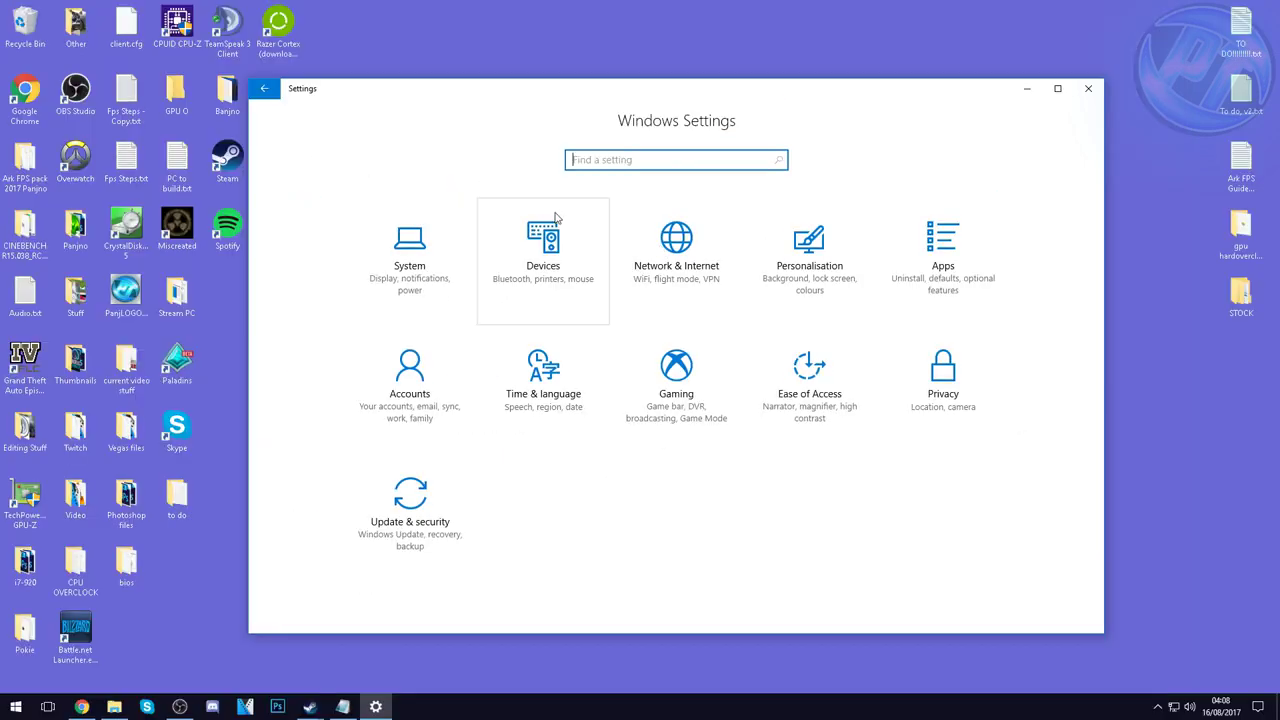
pyautogui.click(804, 241)
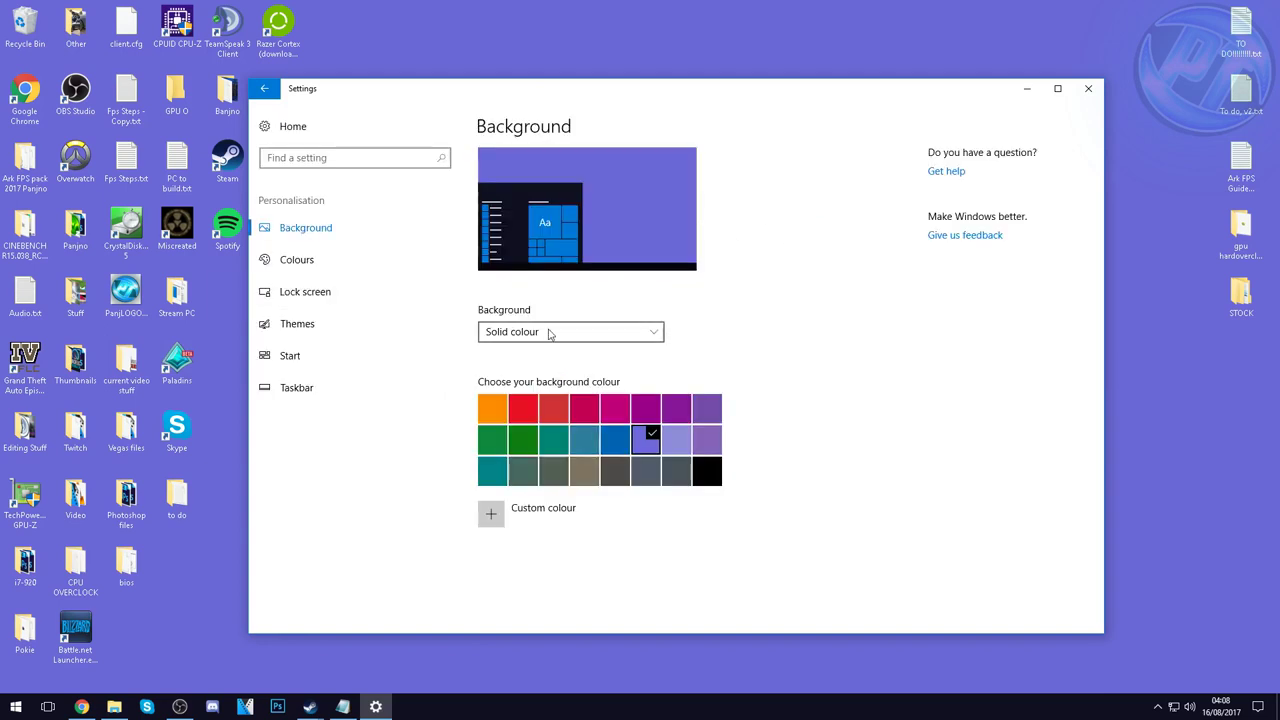
pyautogui.click(549, 335)
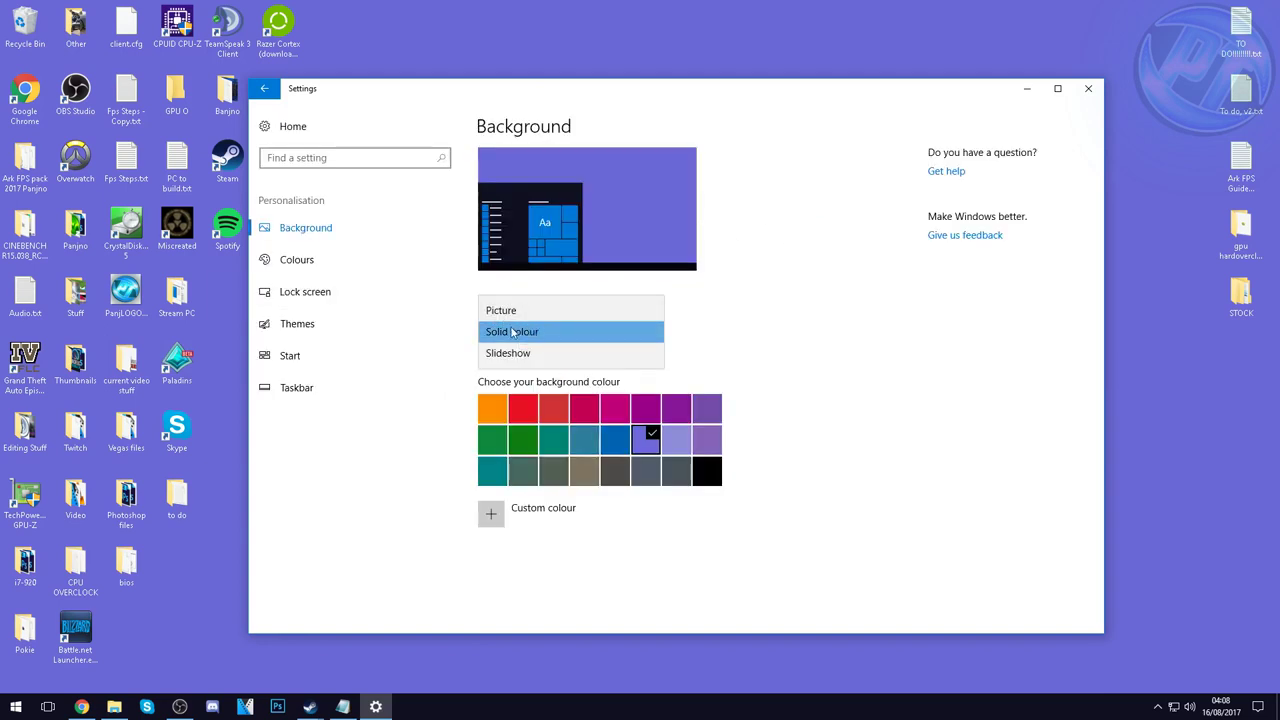
pyautogui.click(515, 333)
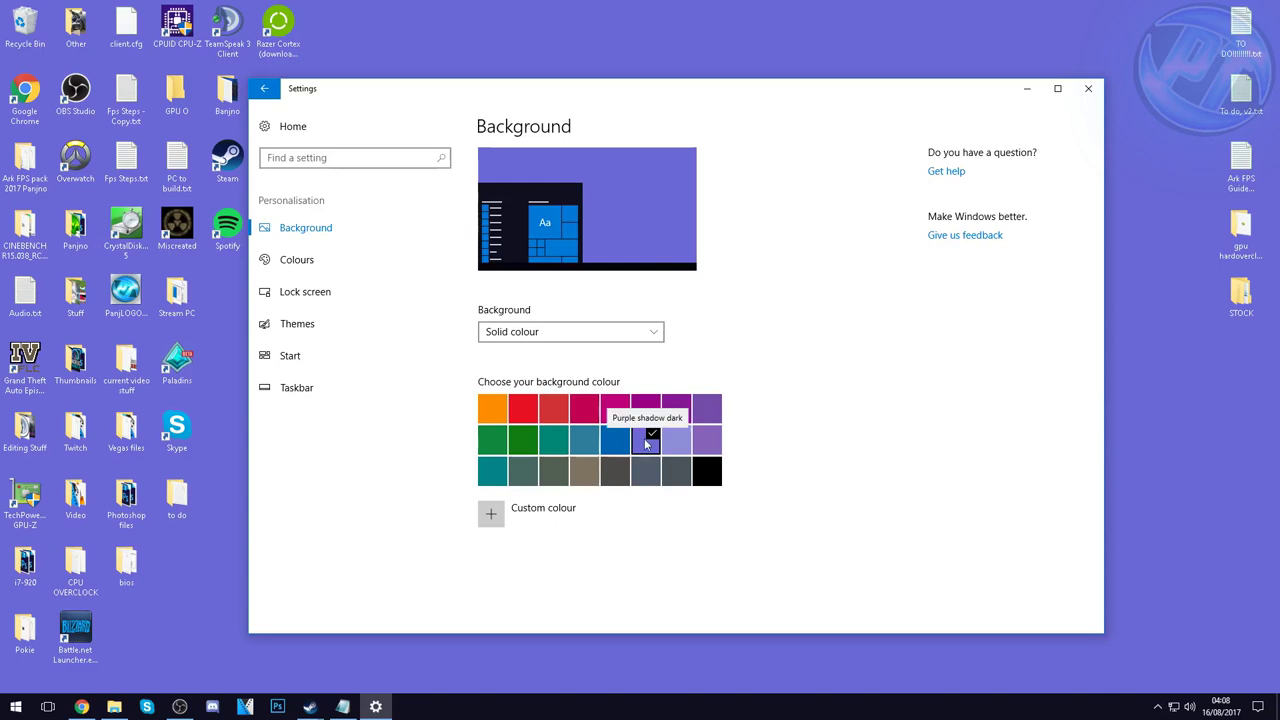
pyautogui.click(395, 163)
# Step: Uninstall A3Launcher version 0.1.5.5 from Apps & features, confirming its complete removal
pyautogui.click(274, 127)
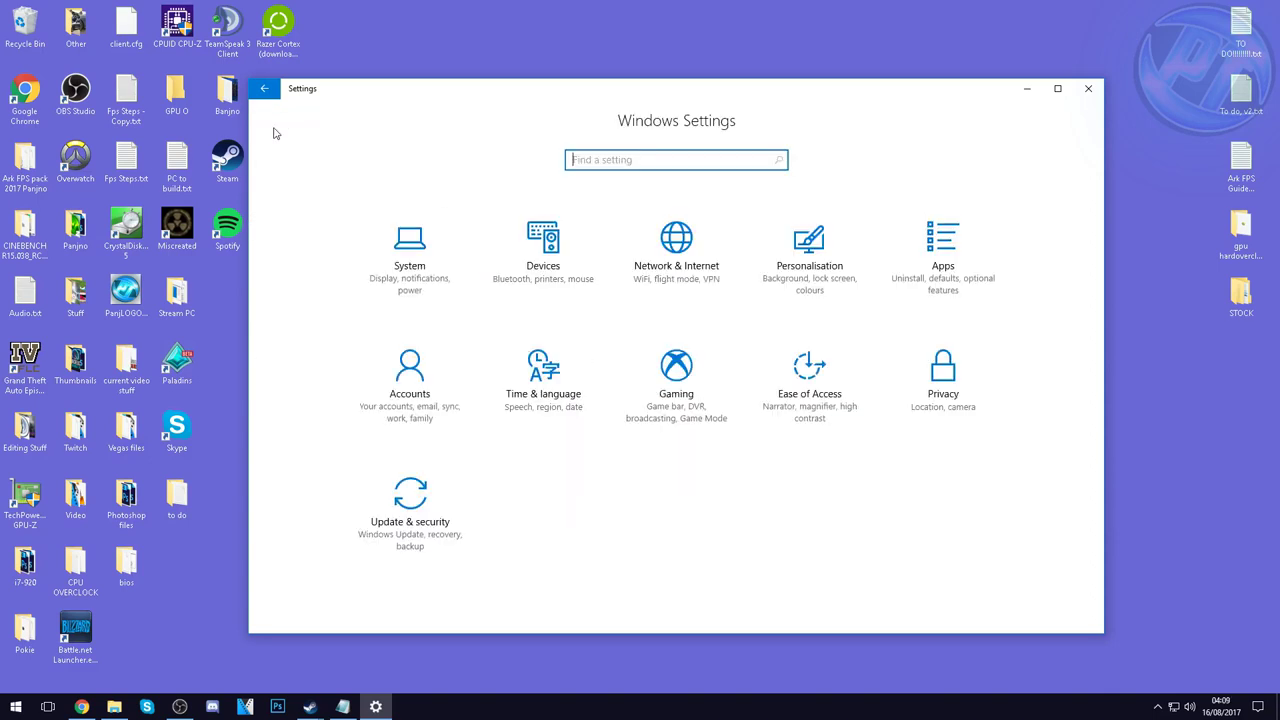
pyautogui.click(922, 236)
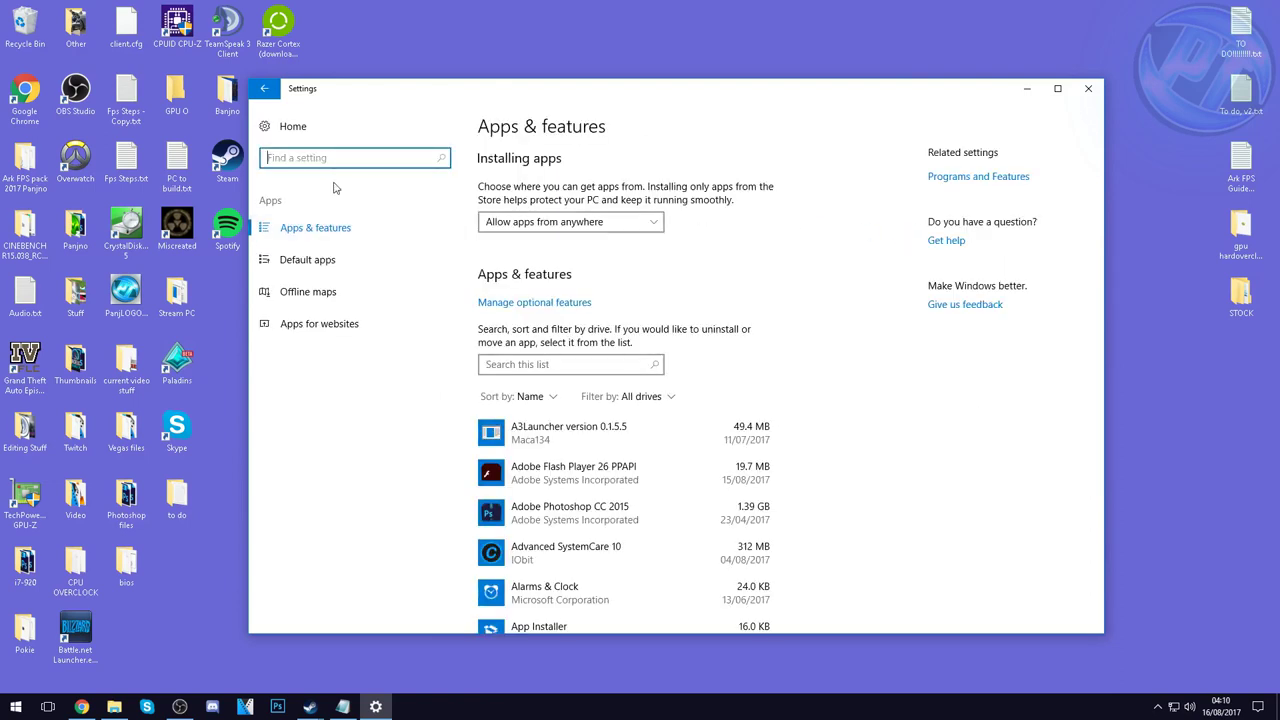
pyautogui.scroll(-3, 580, 400)
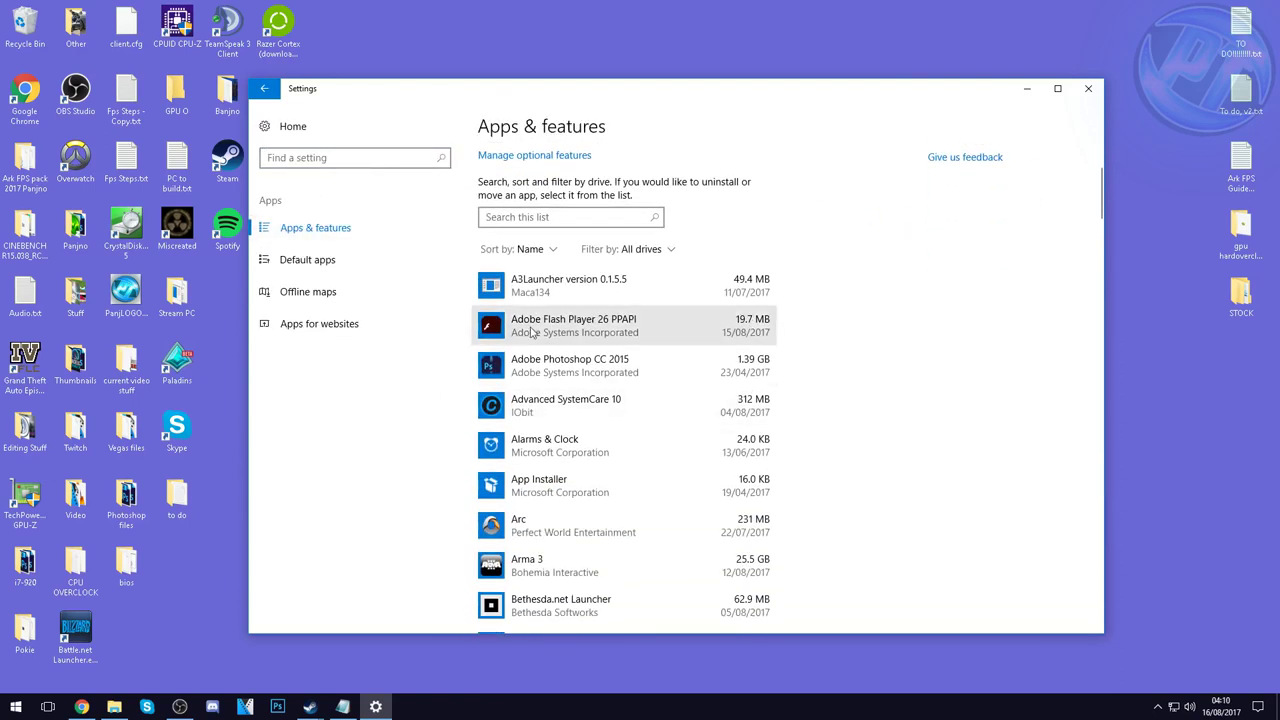
pyautogui.click(584, 287)
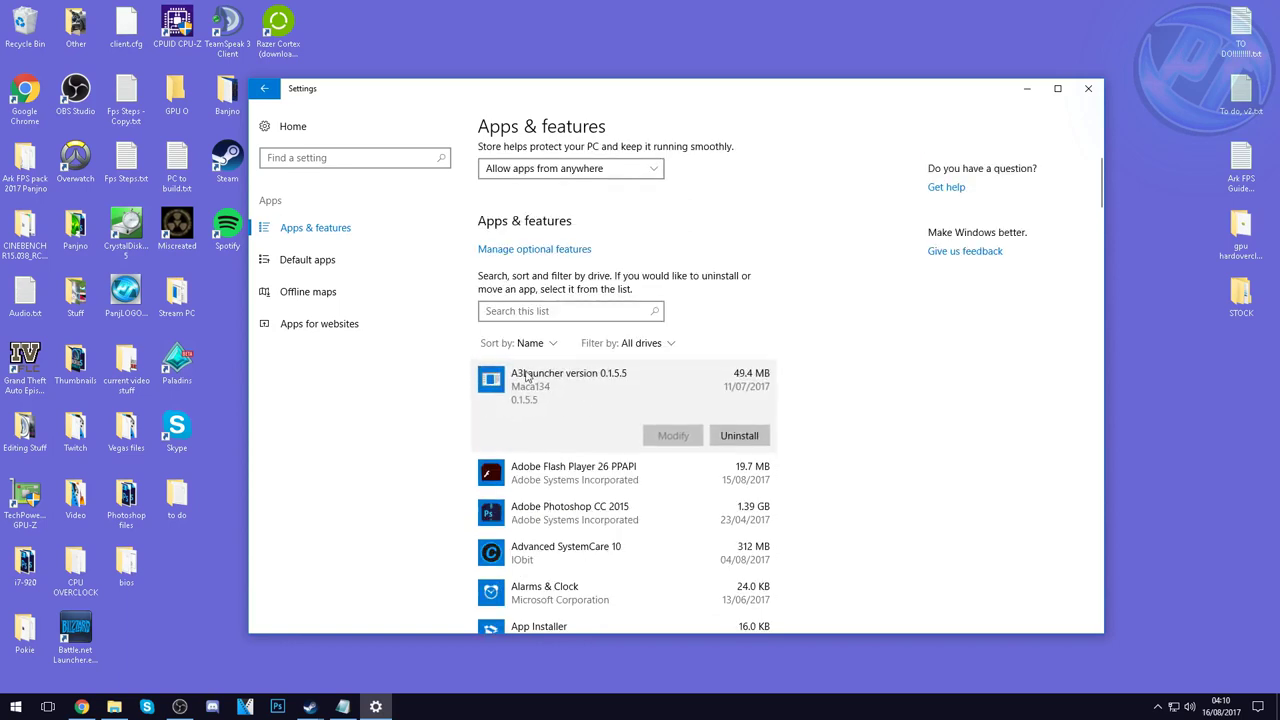
pyautogui.click(739, 435)
pyautogui.click(795, 402)
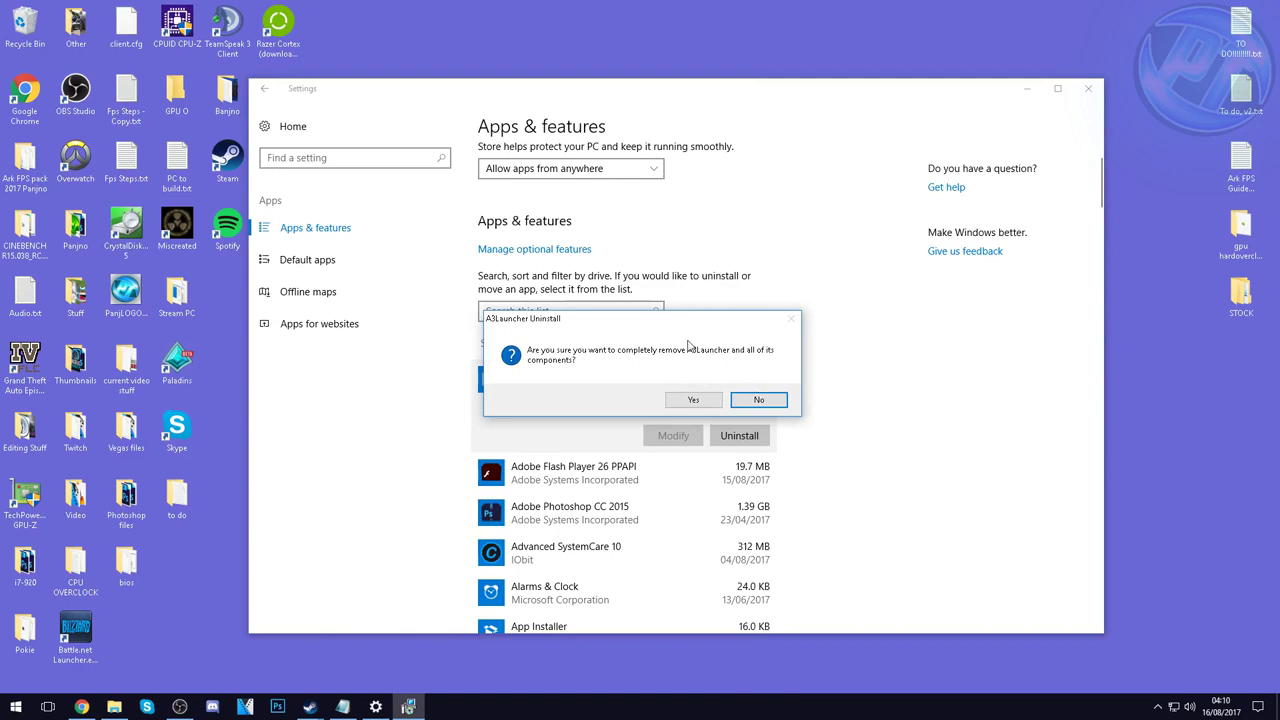
pyautogui.click(691, 399)
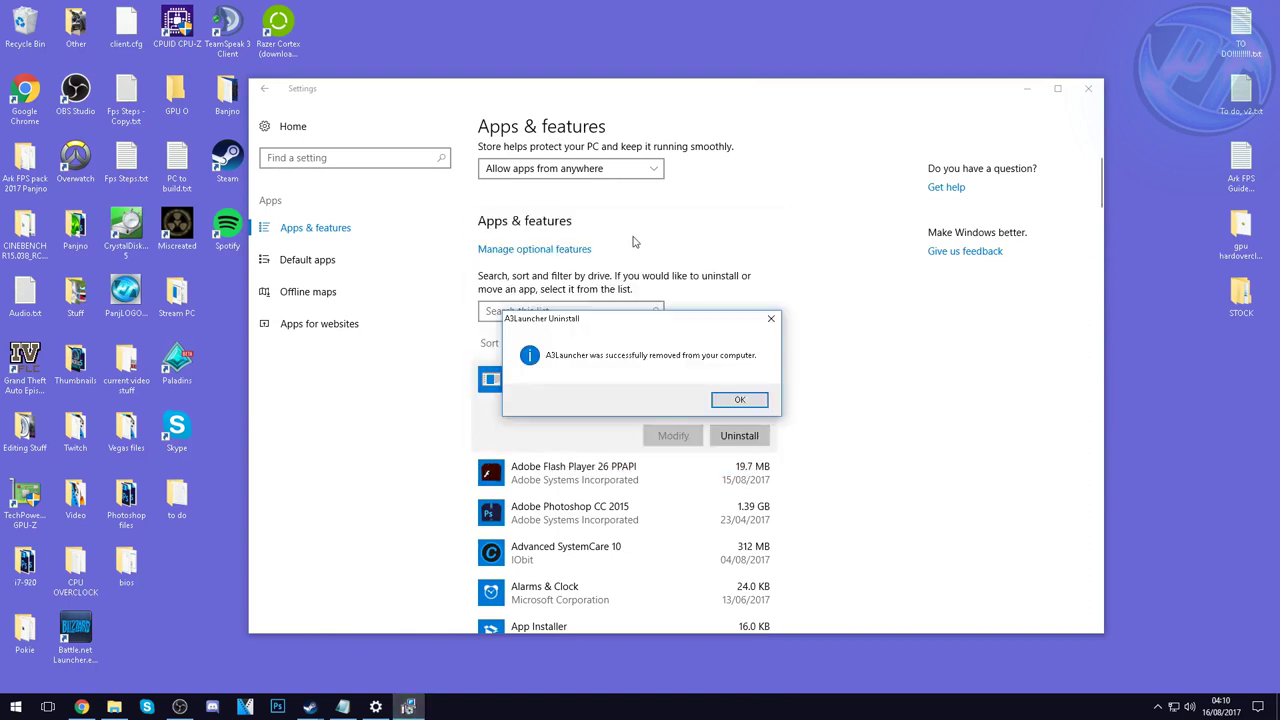
pyautogui.press('Return')
# Step: Check the options of Alarms & Clock and App Installer in the app list, and uninstall Arc
pyautogui.scroll(2, 604, 320)
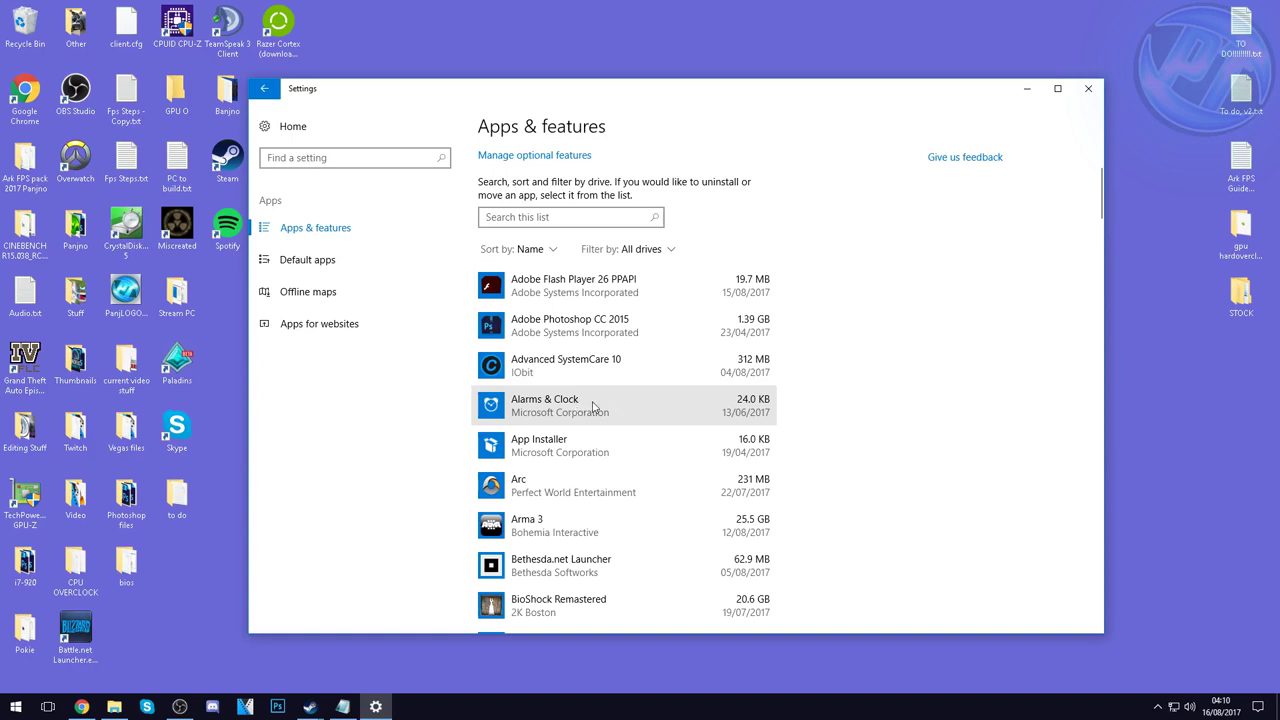
pyautogui.click(633, 418)
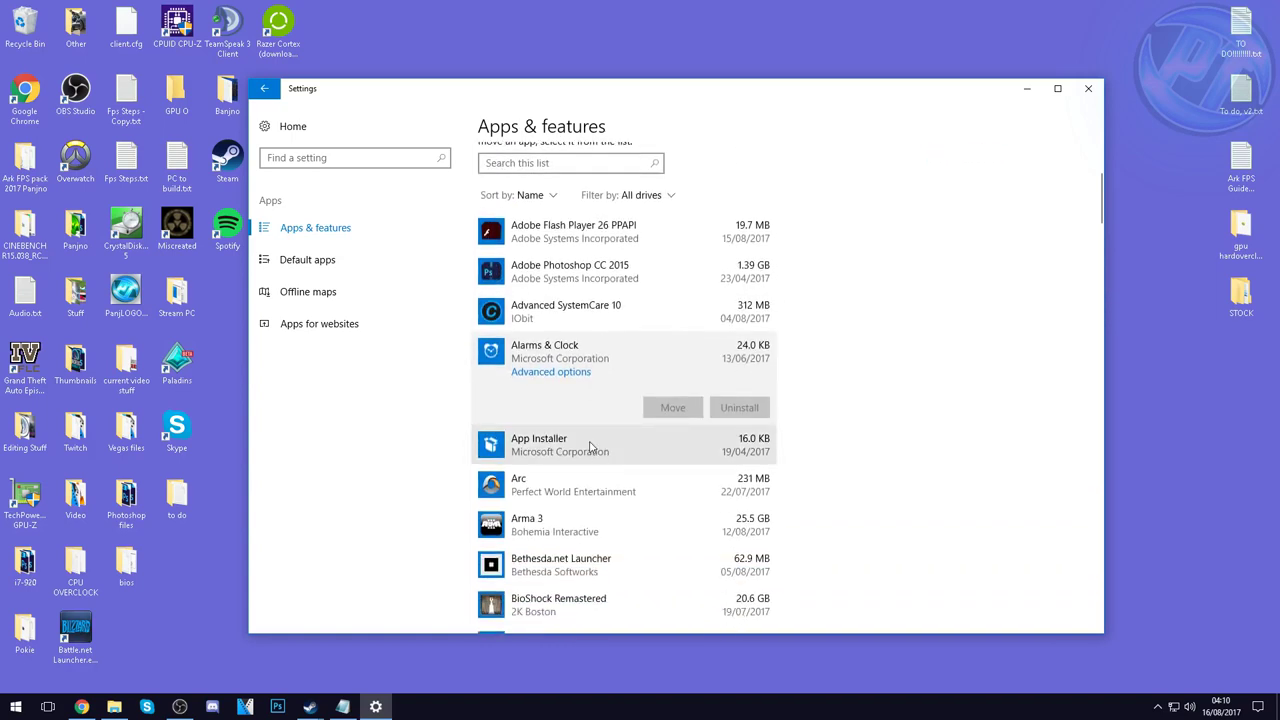
pyautogui.click(598, 448)
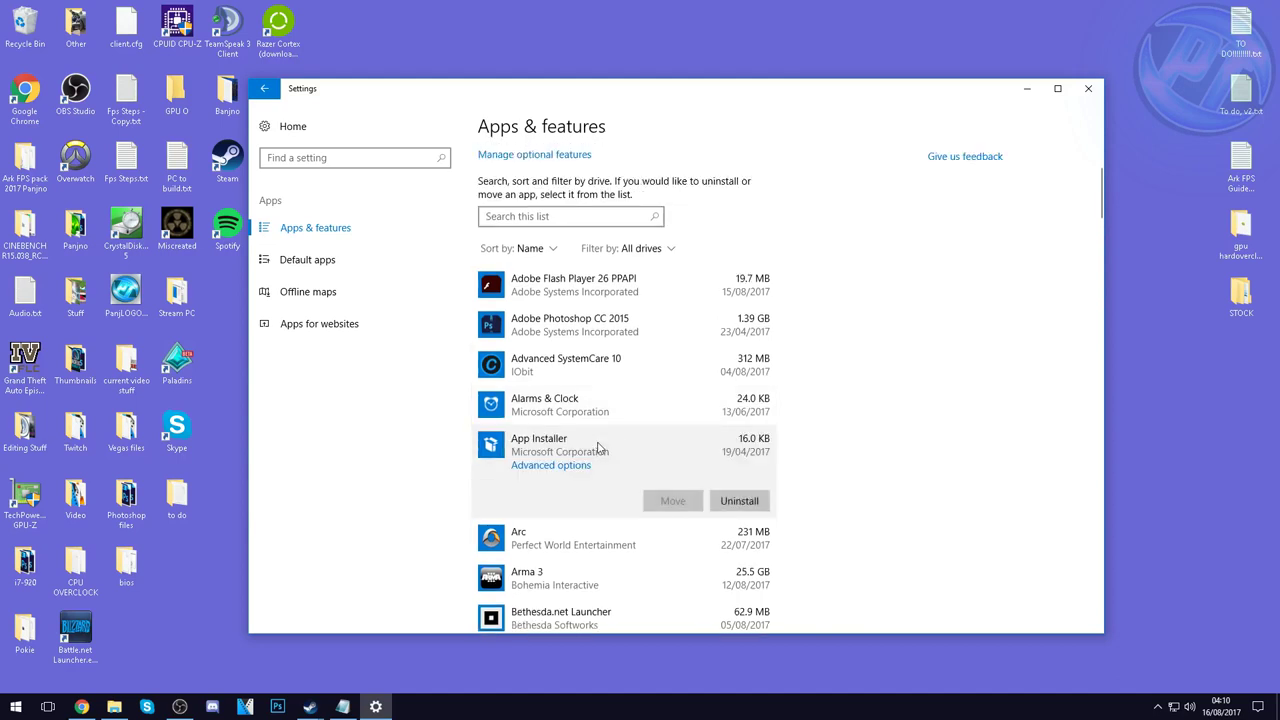
pyautogui.scroll(-2, 573, 442)
pyautogui.click(566, 394)
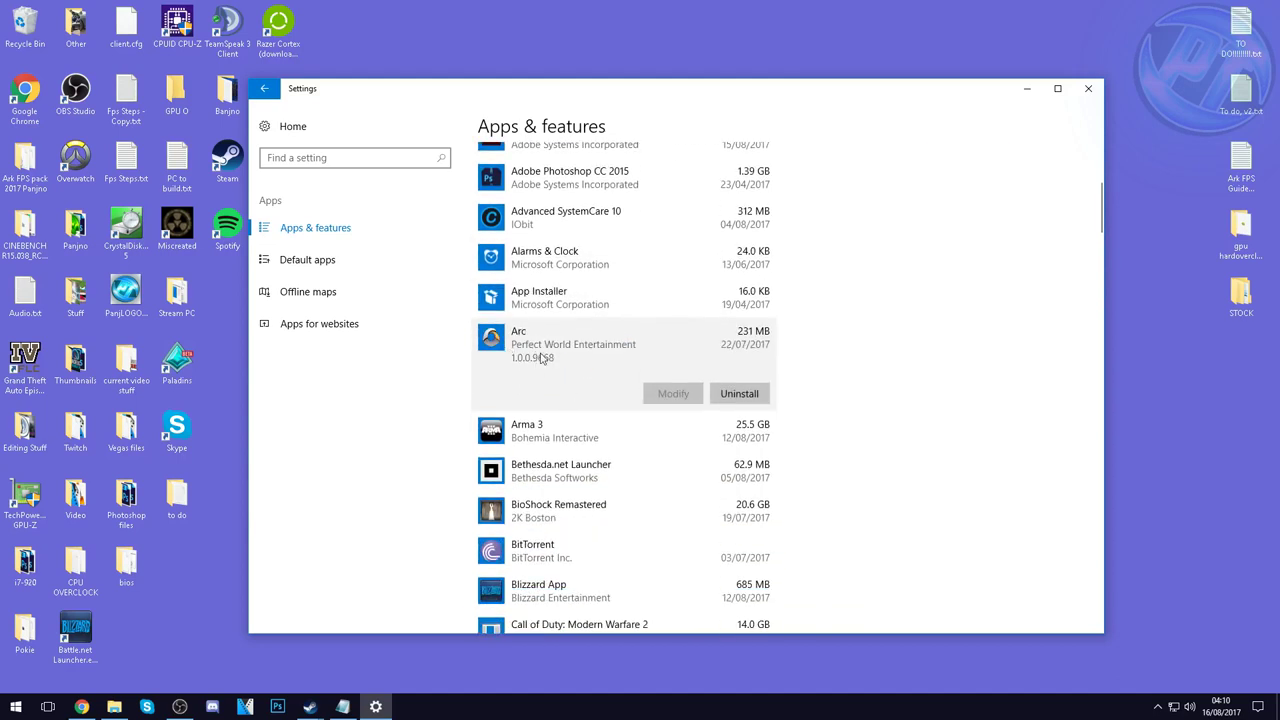
pyautogui.click(739, 393)
pyautogui.click(800, 368)
# Step: Look through the remaining installed apps for others that are not needed and return to the start of the list
pyautogui.scroll(-2, 630, 381)
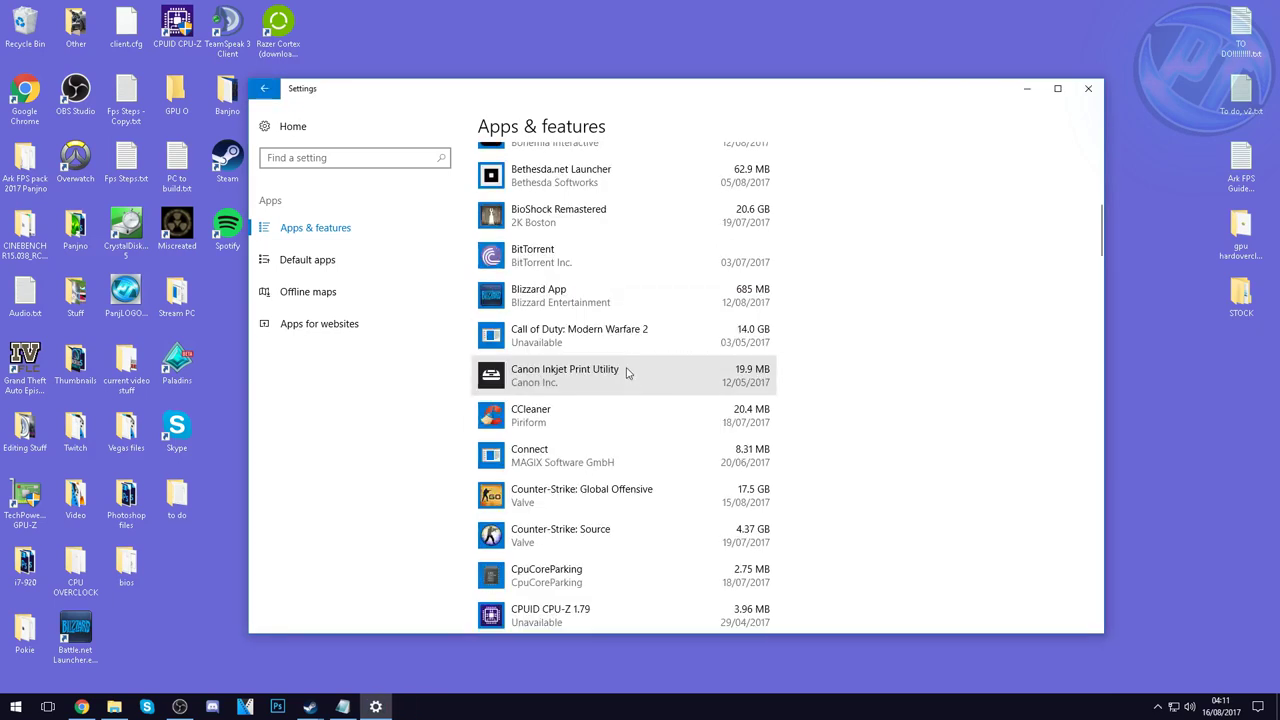
pyautogui.scroll(-3, 628, 373)
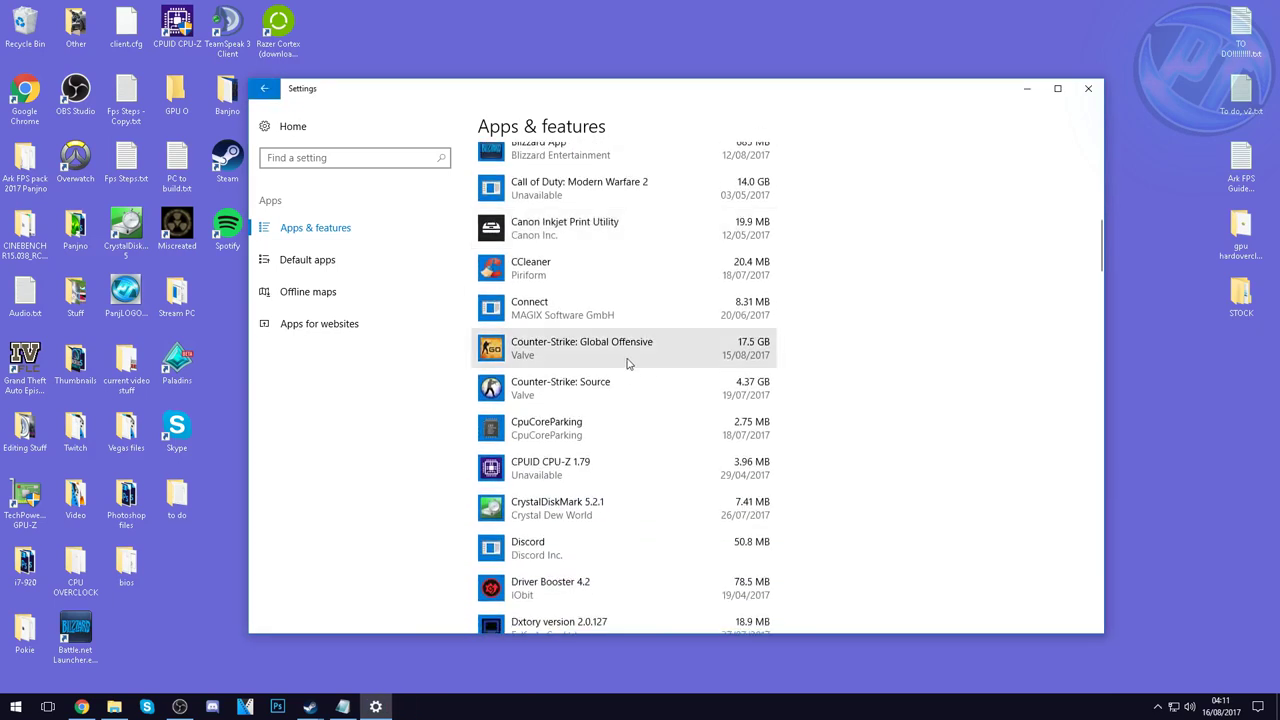
pyautogui.click(658, 320)
pyautogui.scroll(10, 600, 400)
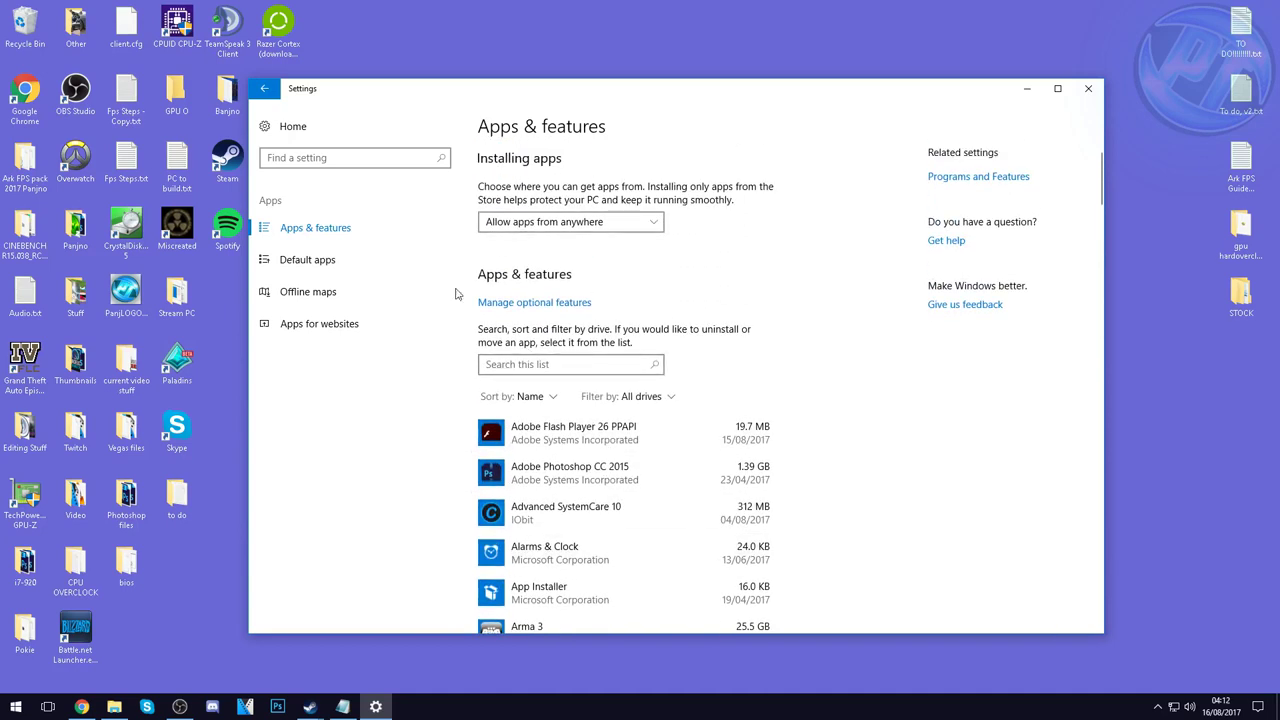
# Step: Delete all offline maps and check the metered connection and automatic map update settings
pyautogui.click(322, 300)
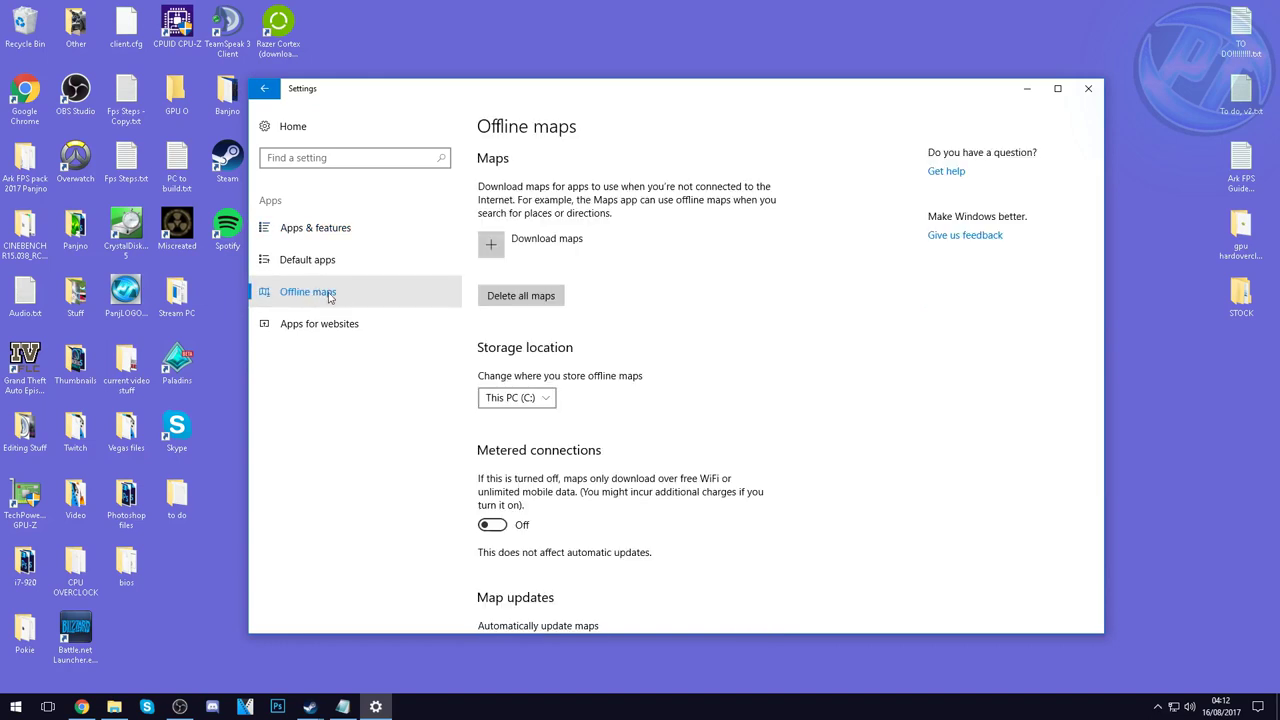
pyautogui.click(539, 299)
pyautogui.click(578, 264)
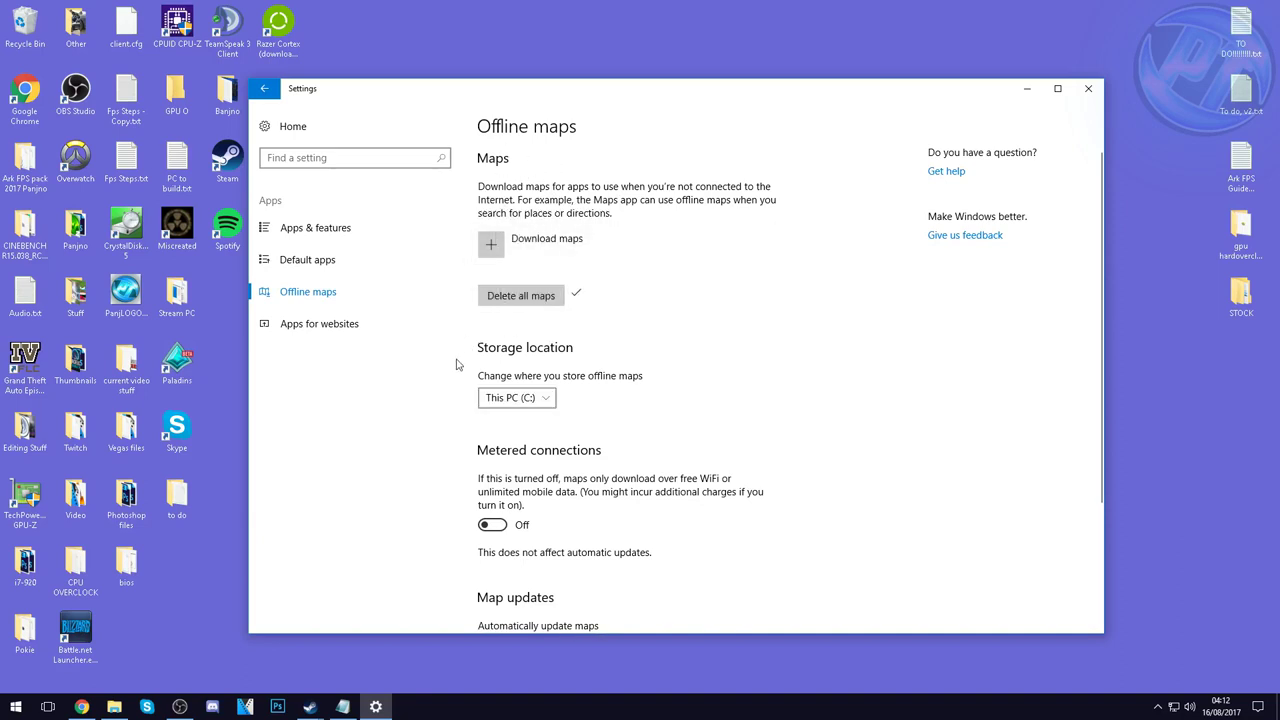
pyautogui.scroll(-3, 470, 366)
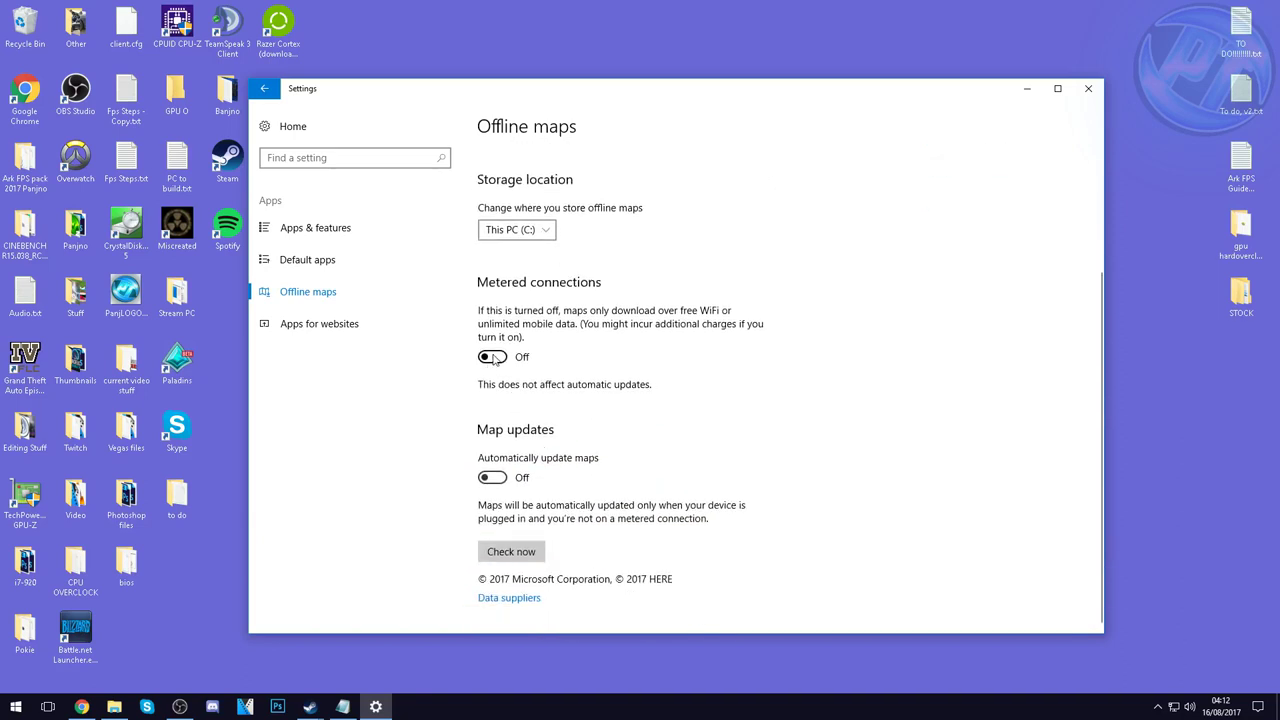
pyautogui.scroll(3, 495, 480)
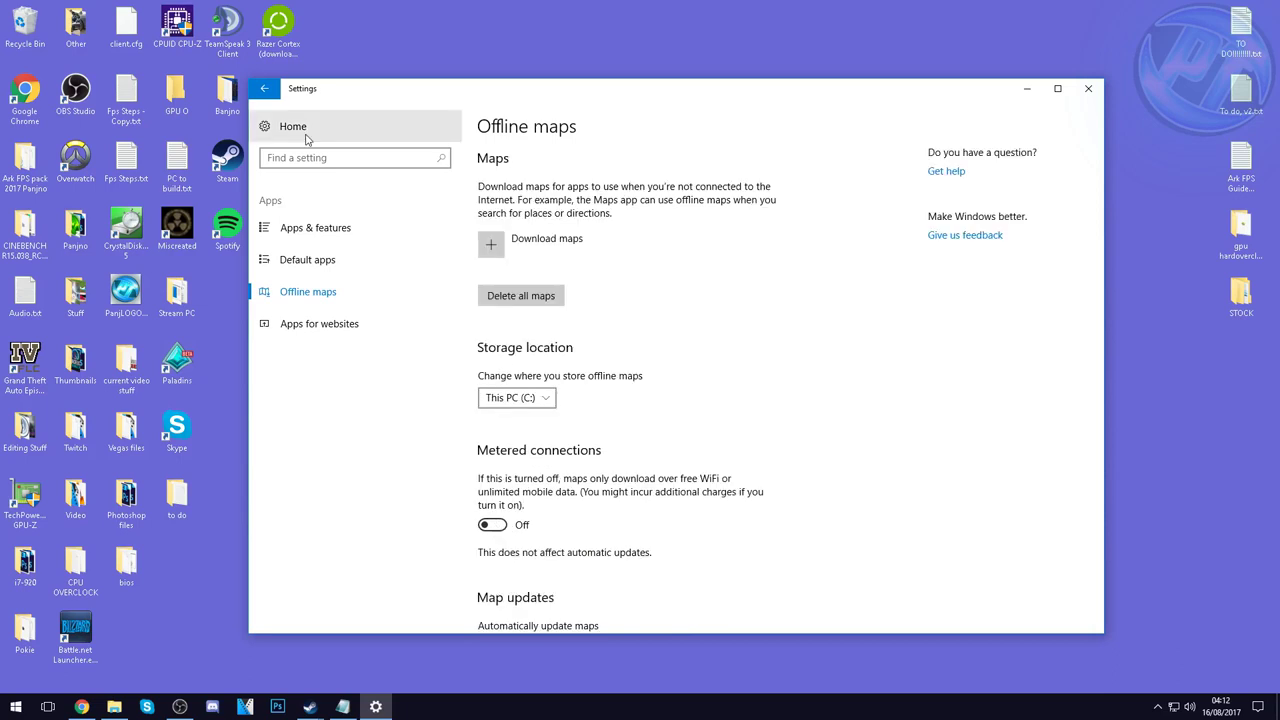
# Step: Open the Game bar page in the Gaming settings and toggle recording of game clips, screenshots and broadcasts on and back off
pyautogui.click(314, 144)
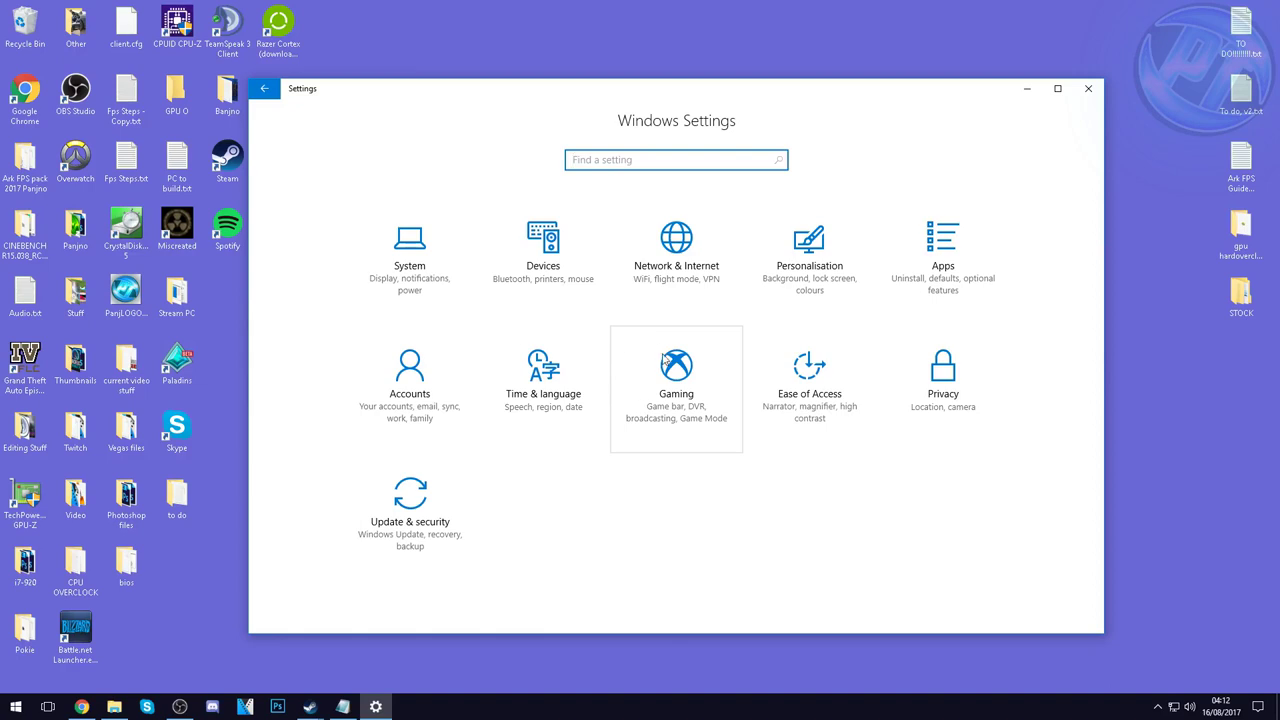
pyautogui.click(687, 376)
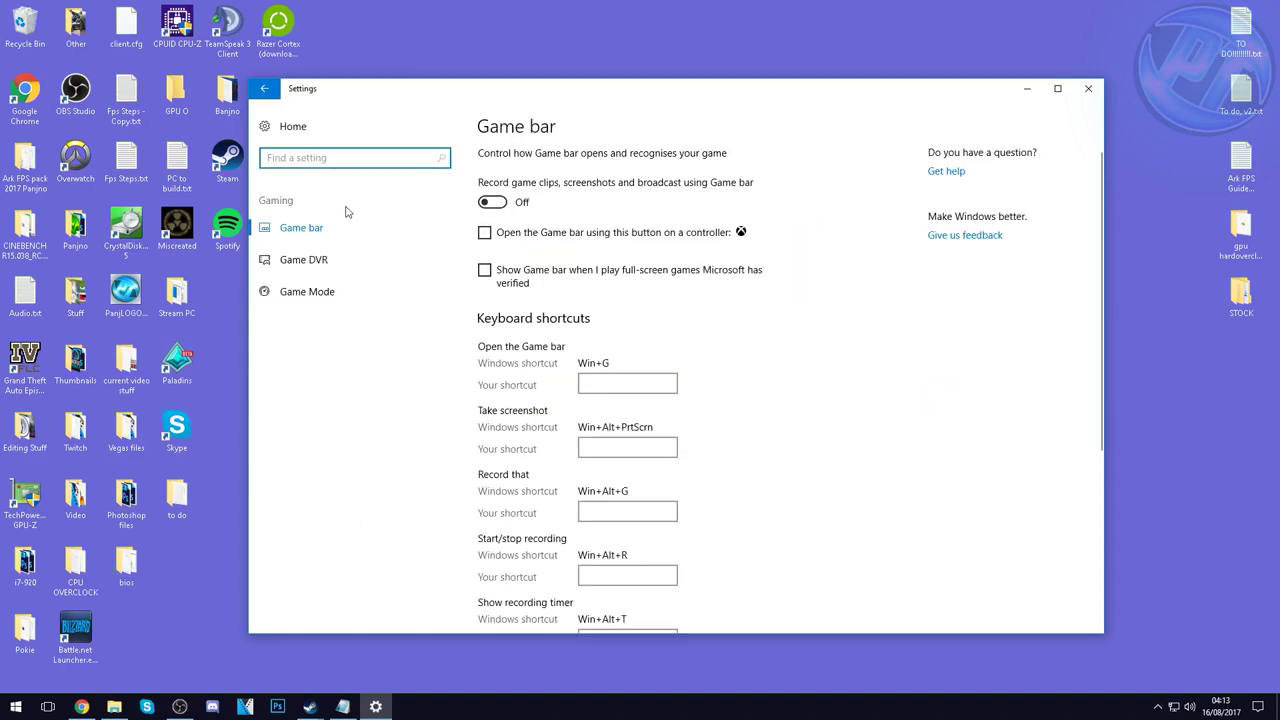
pyautogui.scroll(-4, 529, 317)
pyautogui.scroll(4, 534, 317)
pyautogui.click(492, 202)
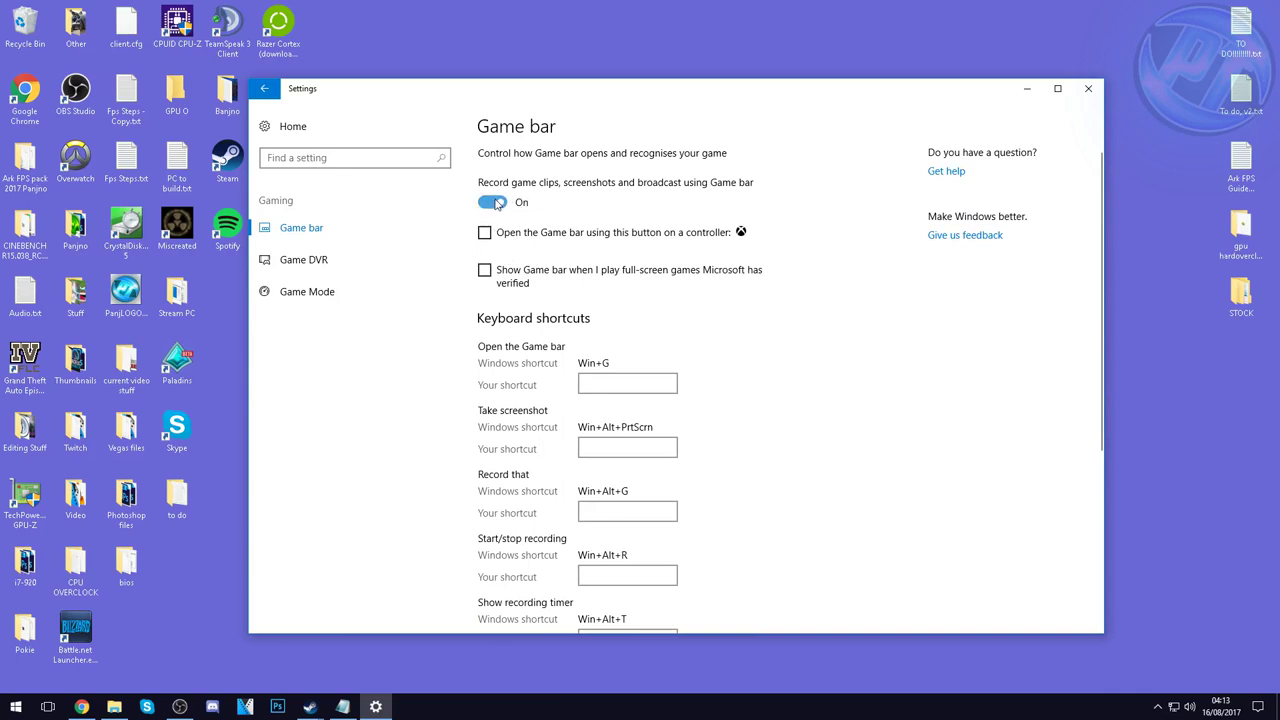
pyautogui.click(497, 205)
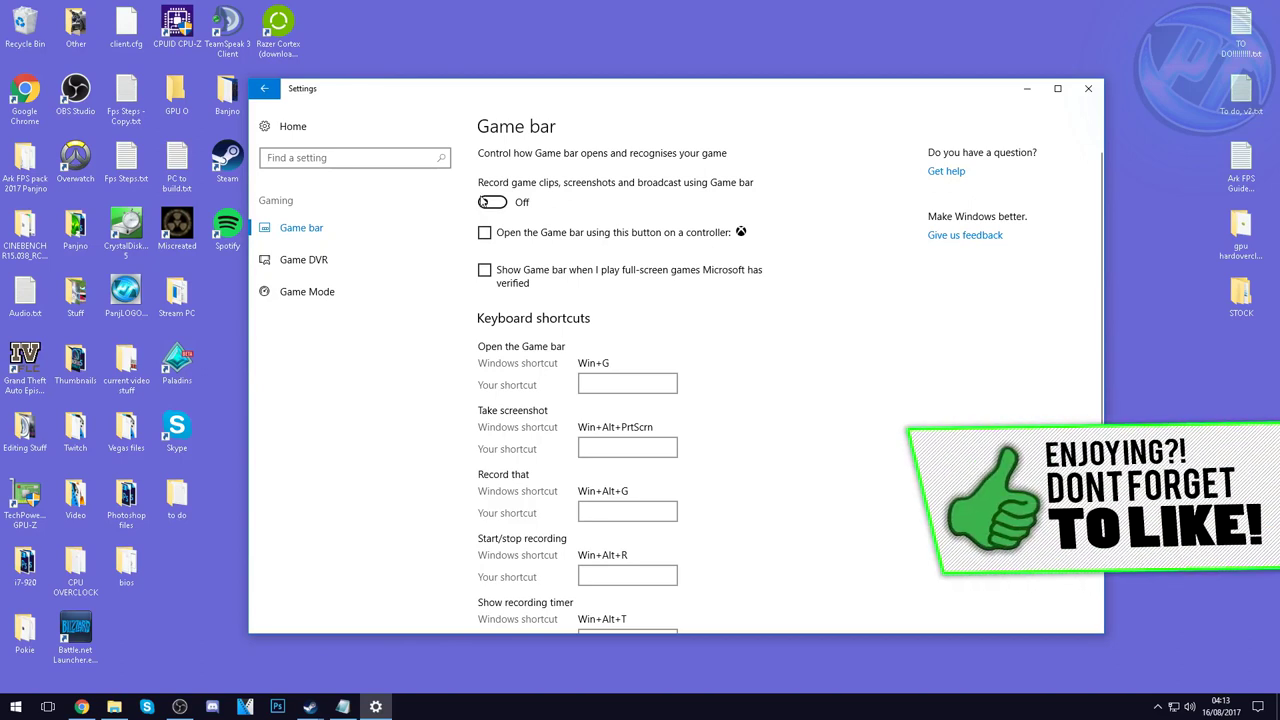
# Step: Open the Game DVR page and check its background recording, recorded audio and recorded video settings
pyautogui.click(330, 260)
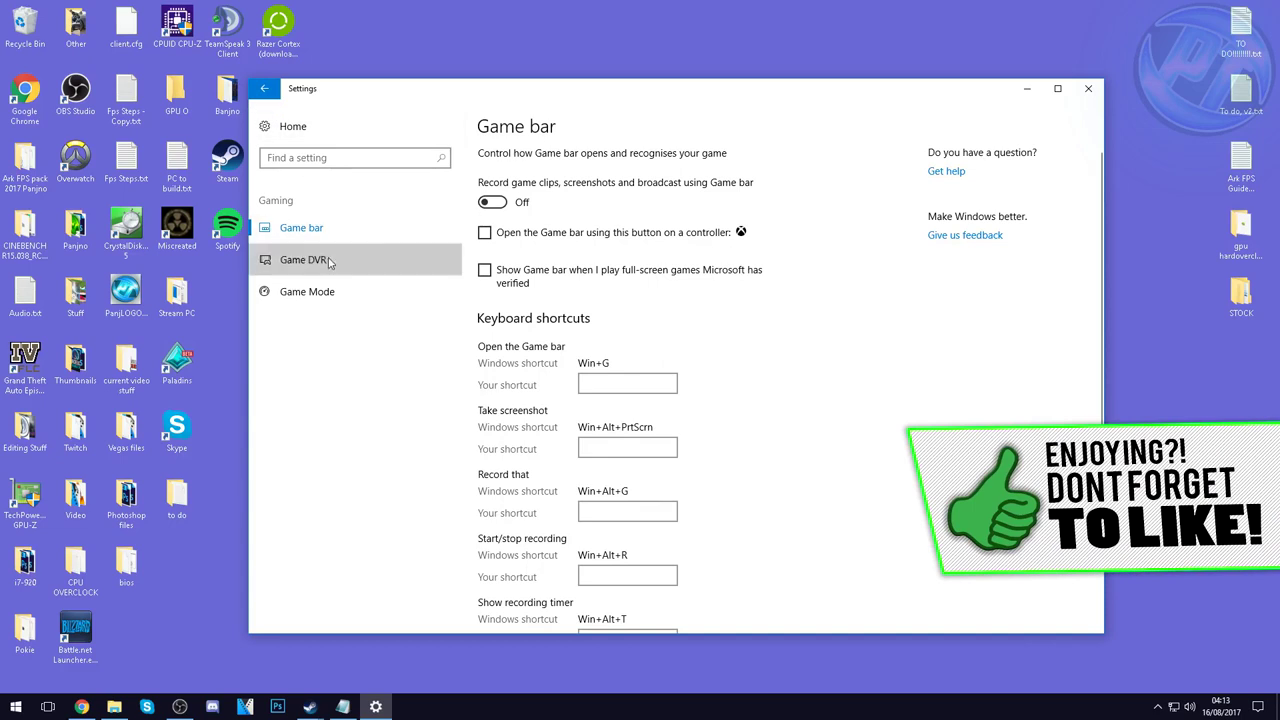
pyautogui.scroll(-5, 500, 360)
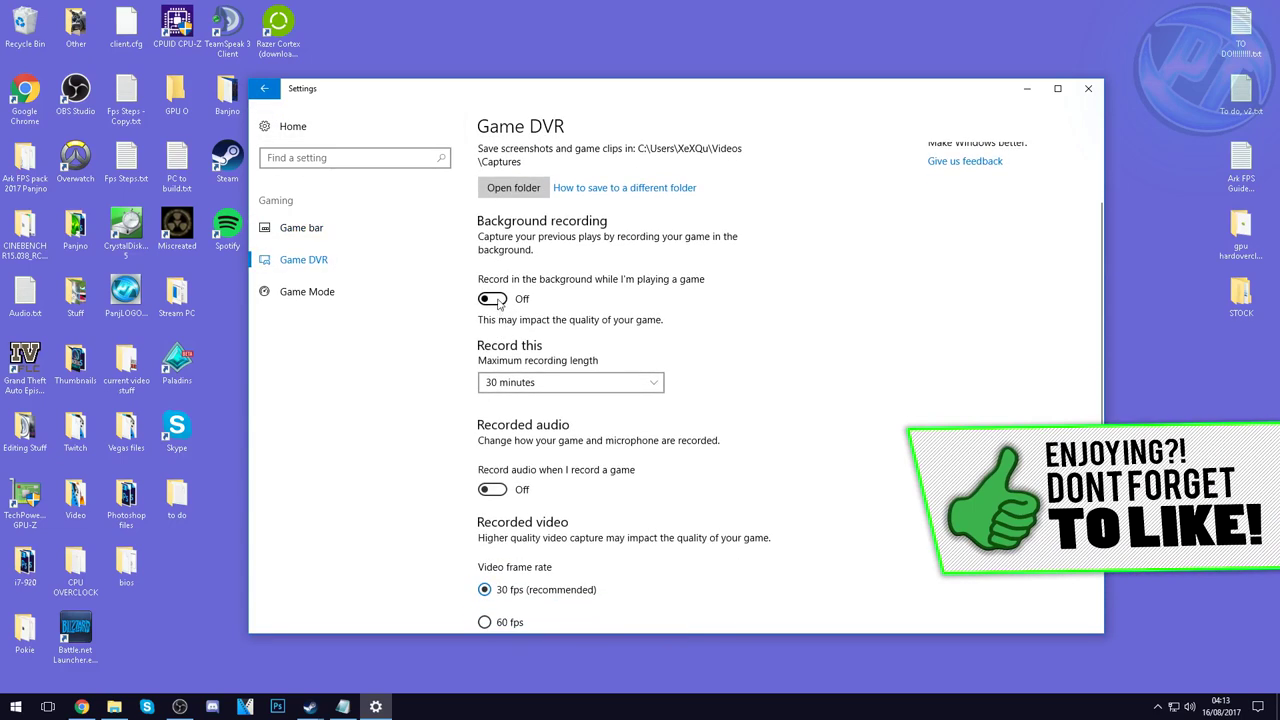
pyautogui.scroll(2, 496, 350)
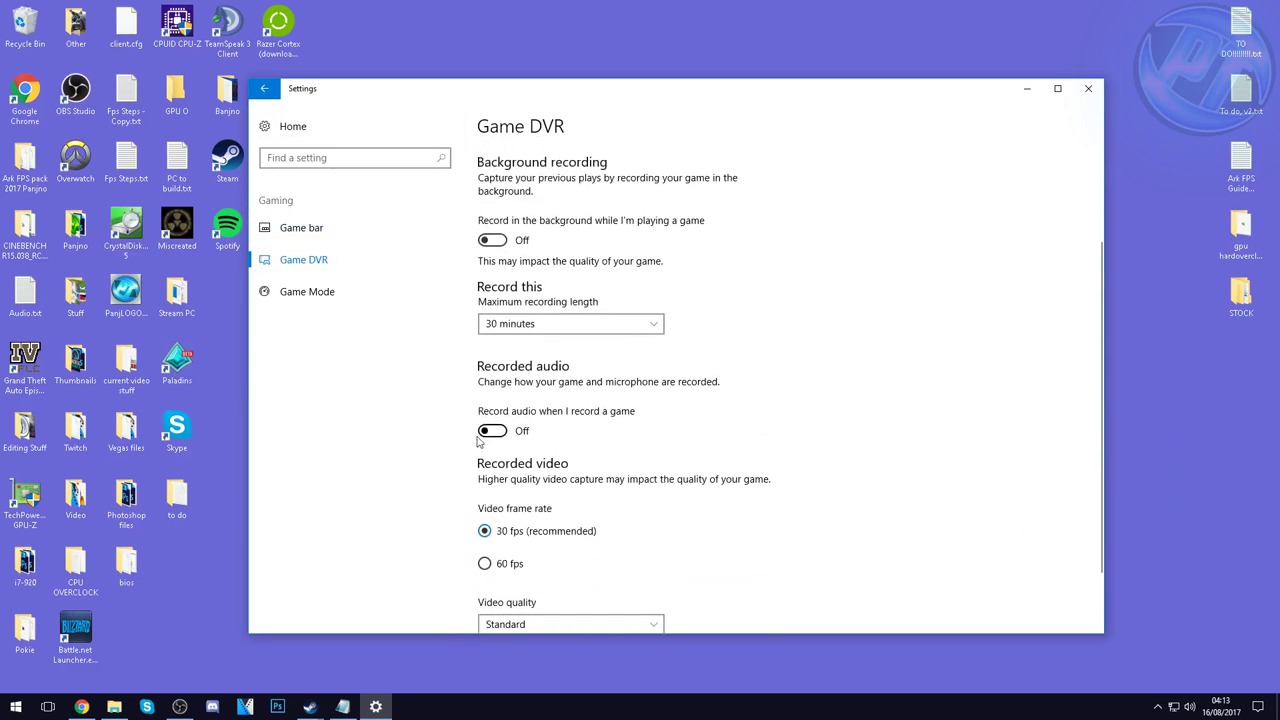
pyautogui.scroll(-2, 516, 240)
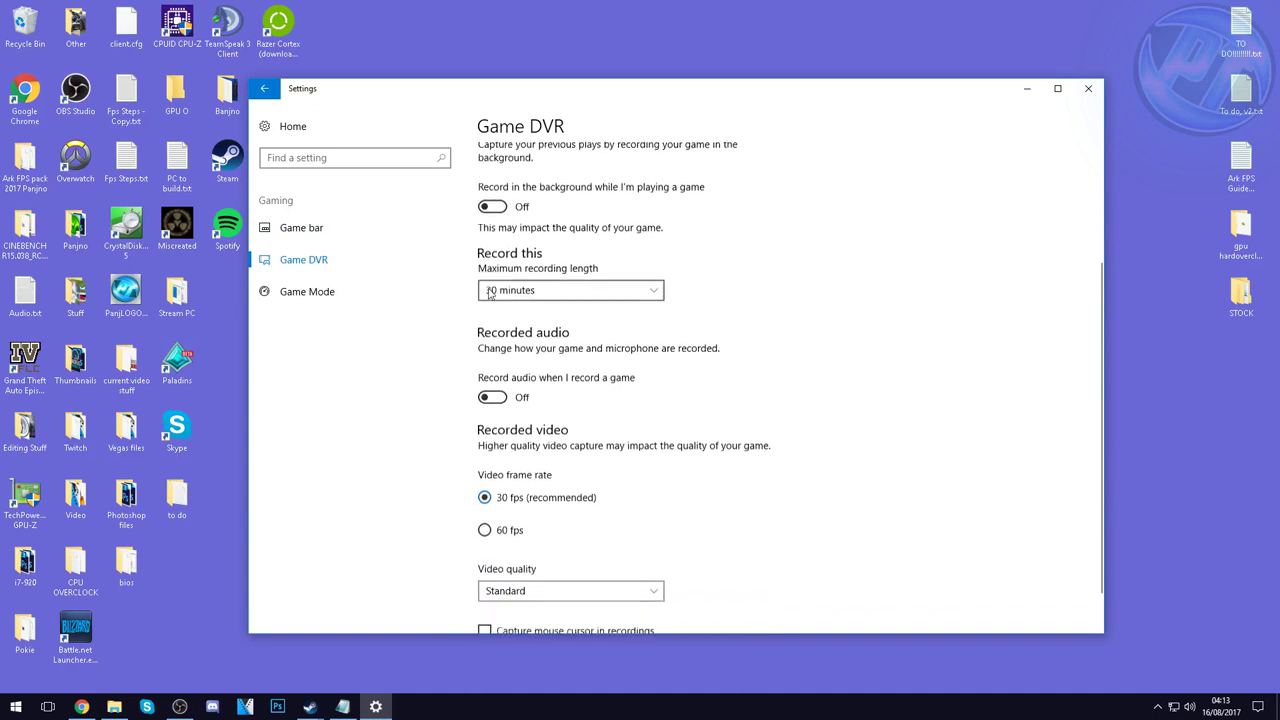
# Step: Open the Game Mode page, toggle Use Game Mode on and back off, and return to the Settings home page
pyautogui.click(340, 291)
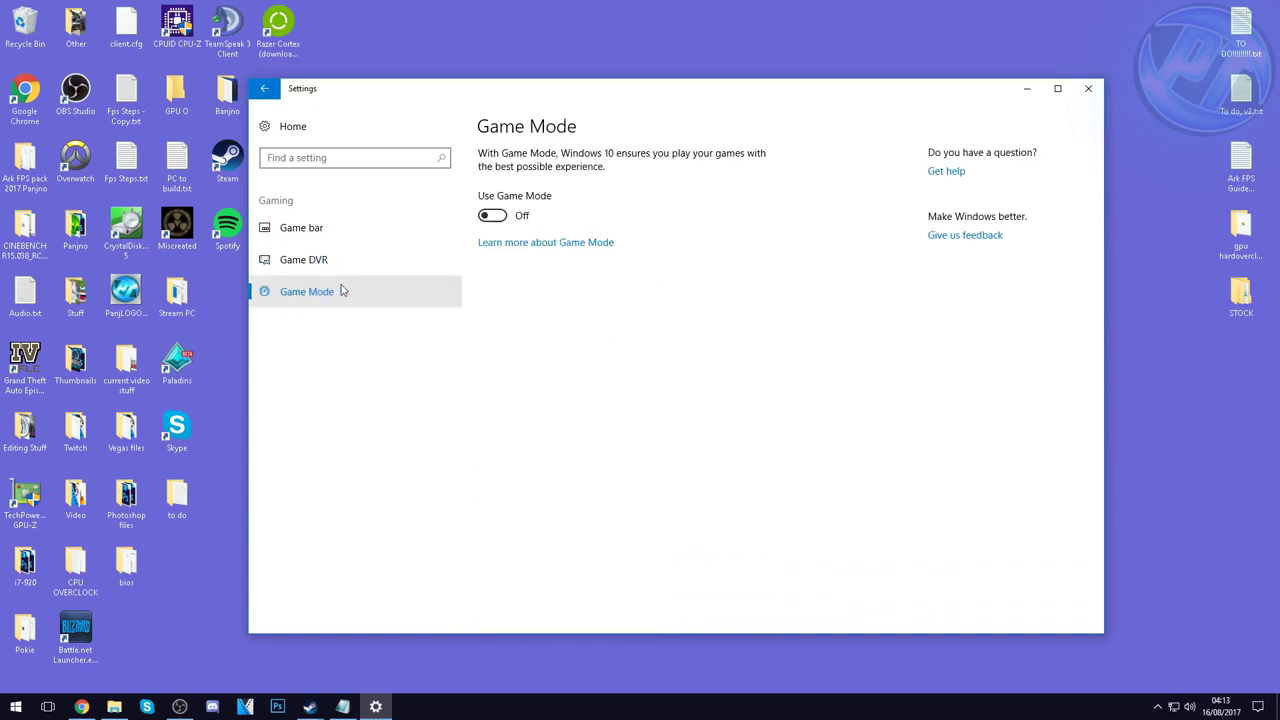
pyautogui.click(495, 215)
pyautogui.click(522, 221)
pyautogui.click(300, 138)
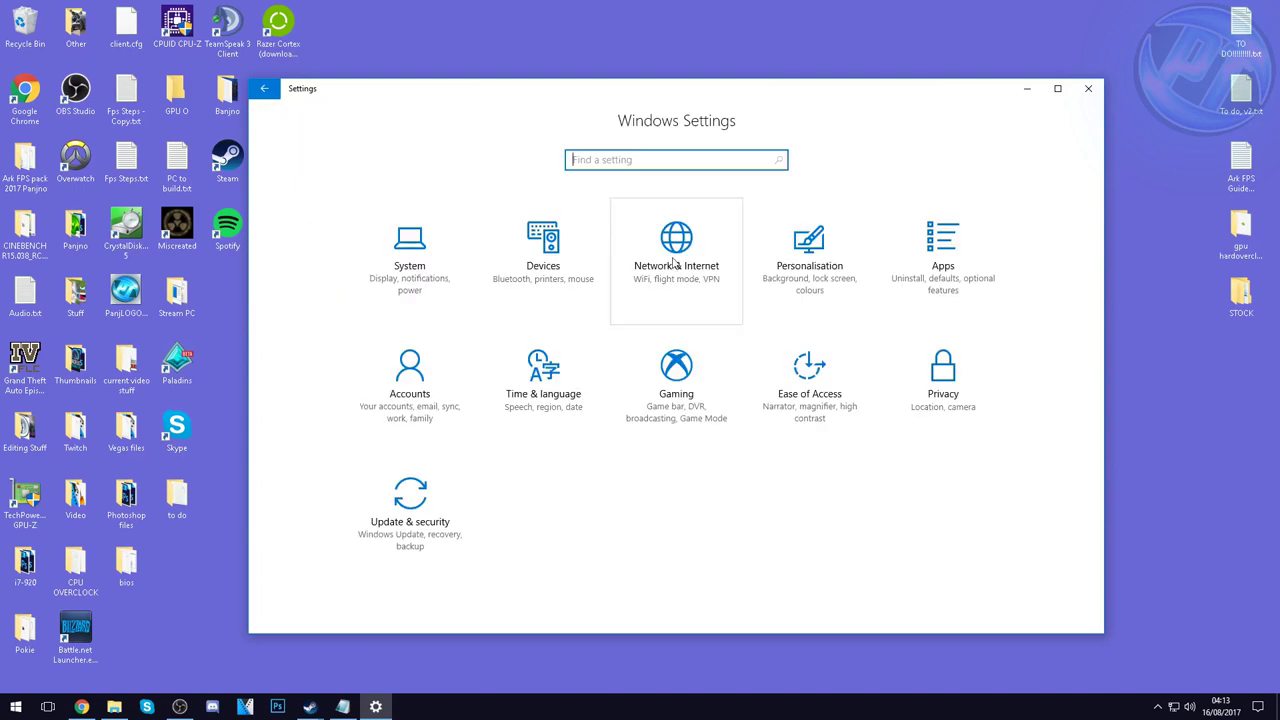
# Step: Open the Ease of Access settings and check the Narrator options, making sure Narrator is off
pyautogui.click(804, 376)
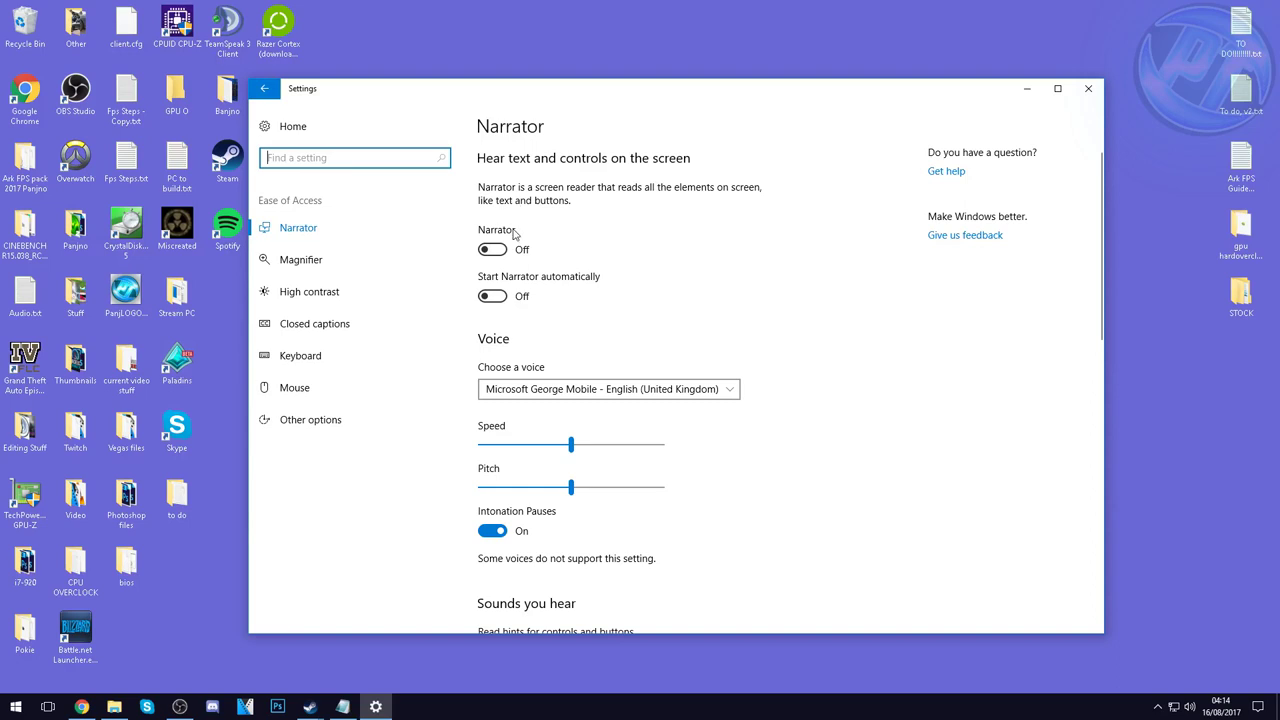
pyautogui.scroll(-3, 512, 232)
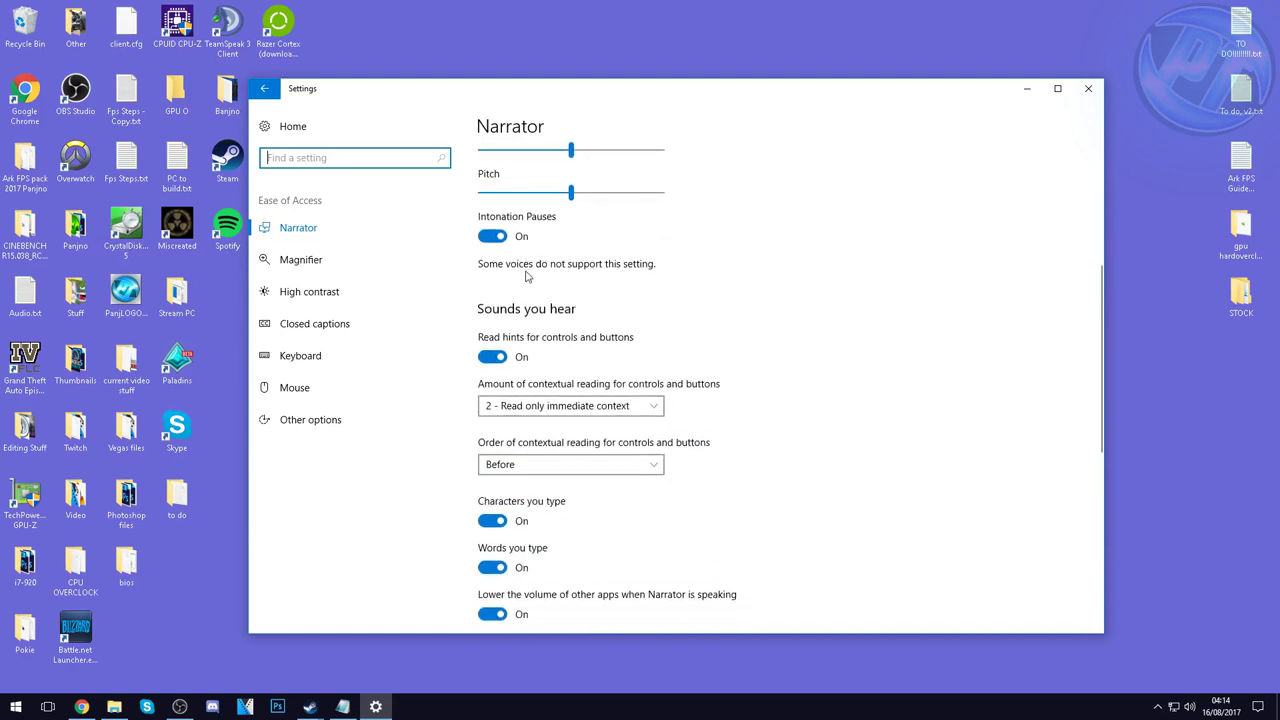
pyautogui.scroll(3, 527, 277)
pyautogui.click(493, 249)
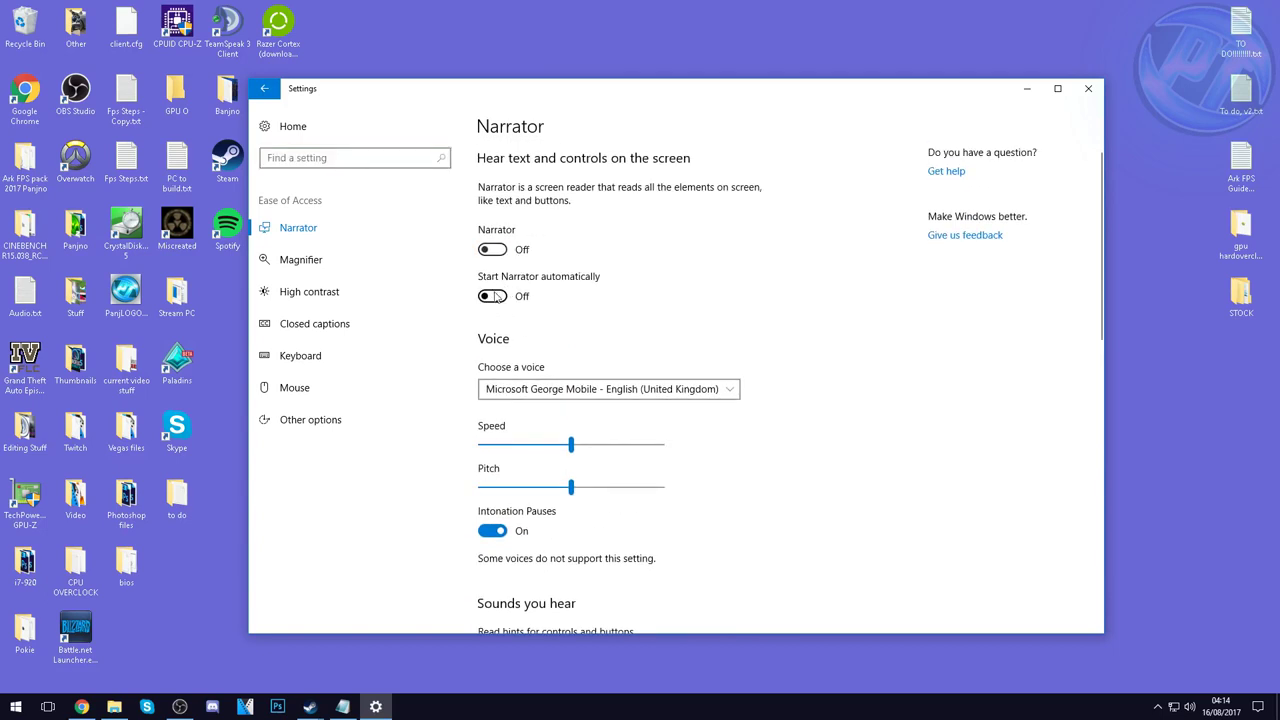
# Step: Toggle Magnifier on and back off, check the visual settings under Other options, and return to the Settings home page
pyautogui.click(338, 261)
pyautogui.click(500, 206)
pyautogui.click(500, 206)
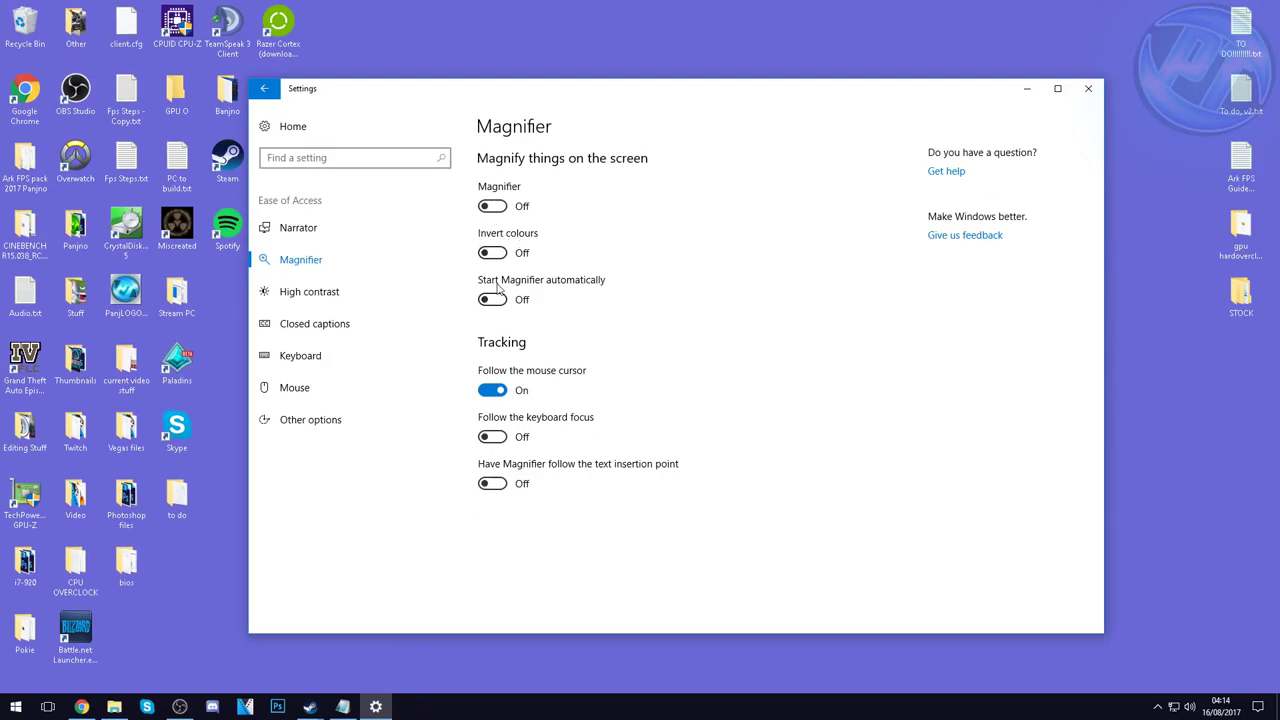
pyautogui.click(320, 419)
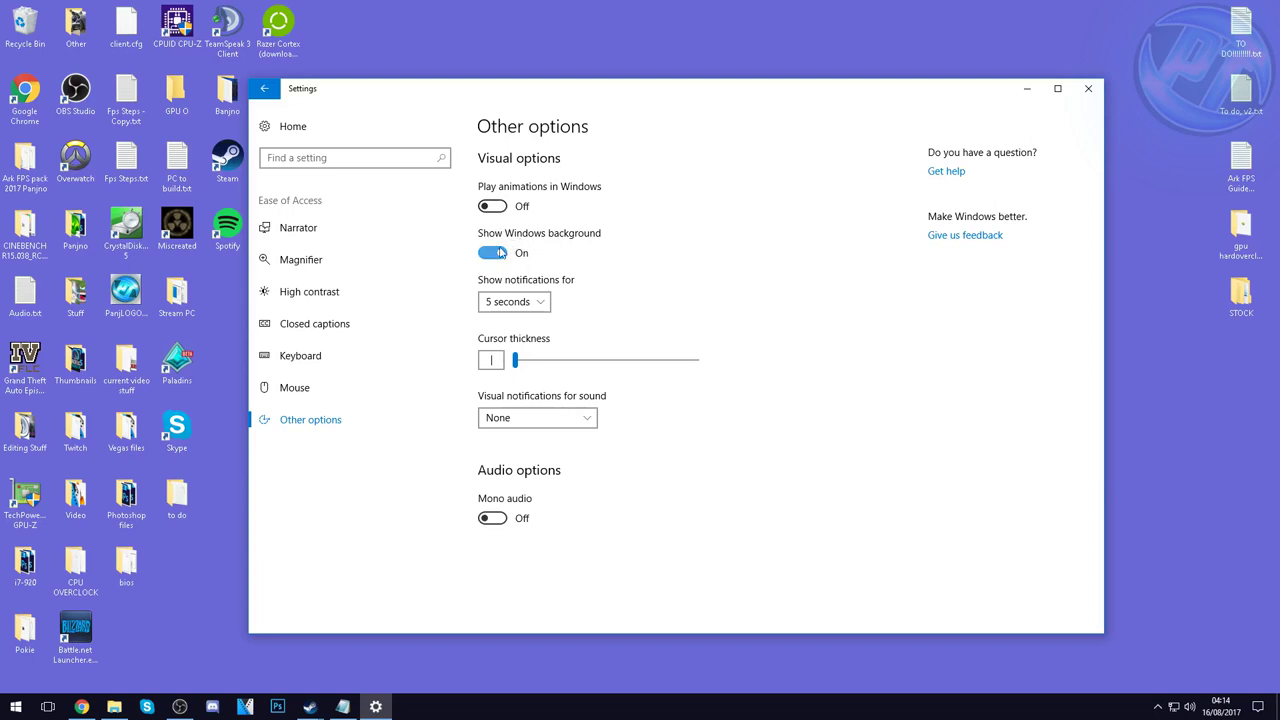
pyautogui.click(303, 128)
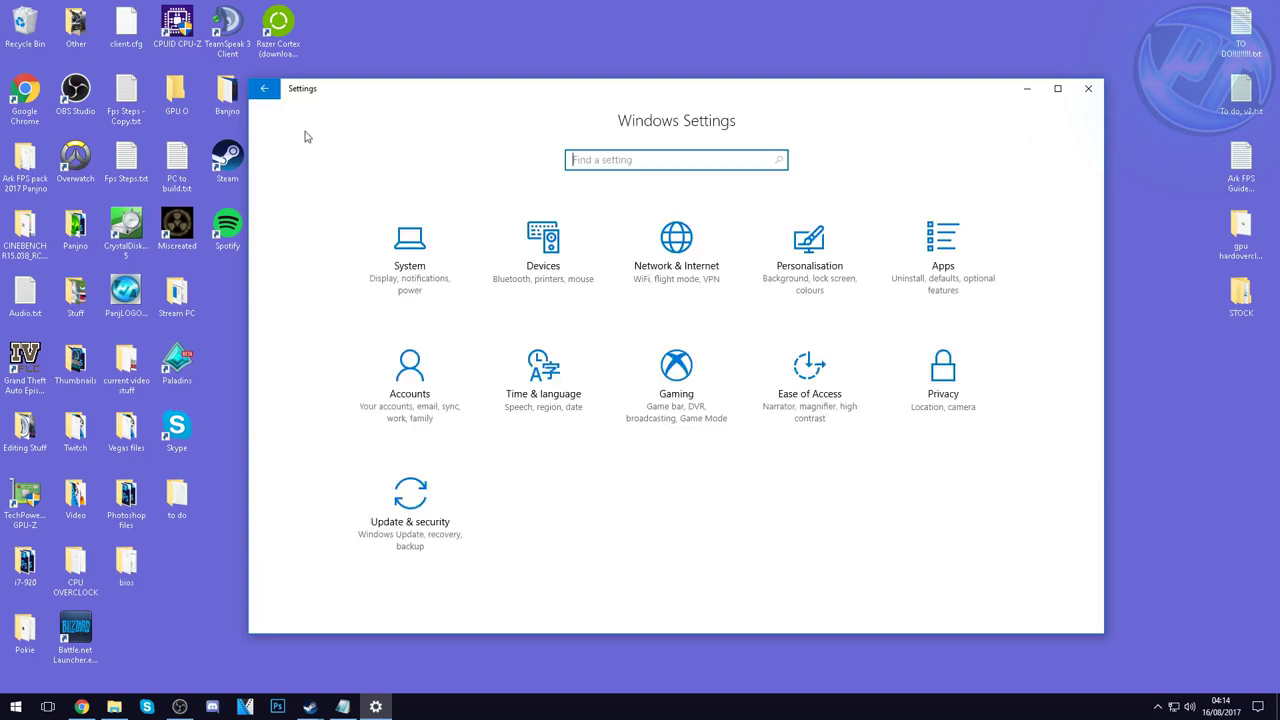
# Step: Check the General, Location and Camera pages of the Privacy settings
pyautogui.click(932, 384)
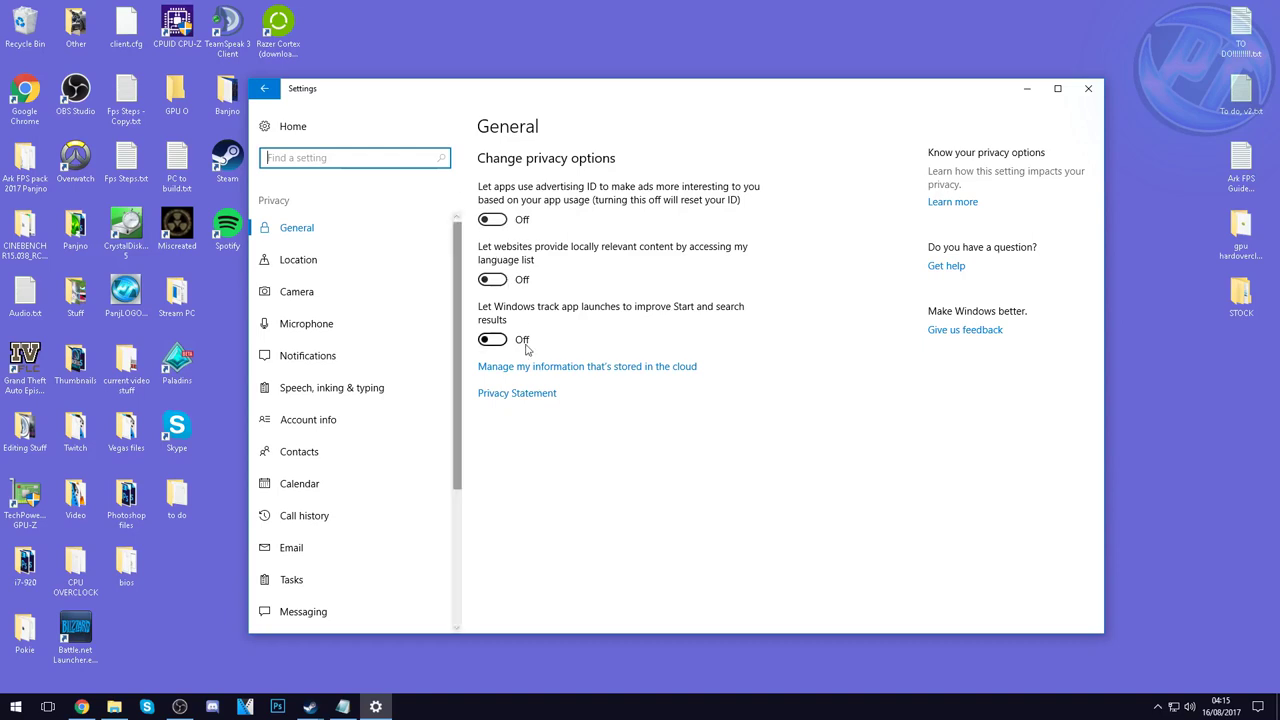
pyautogui.click(366, 270)
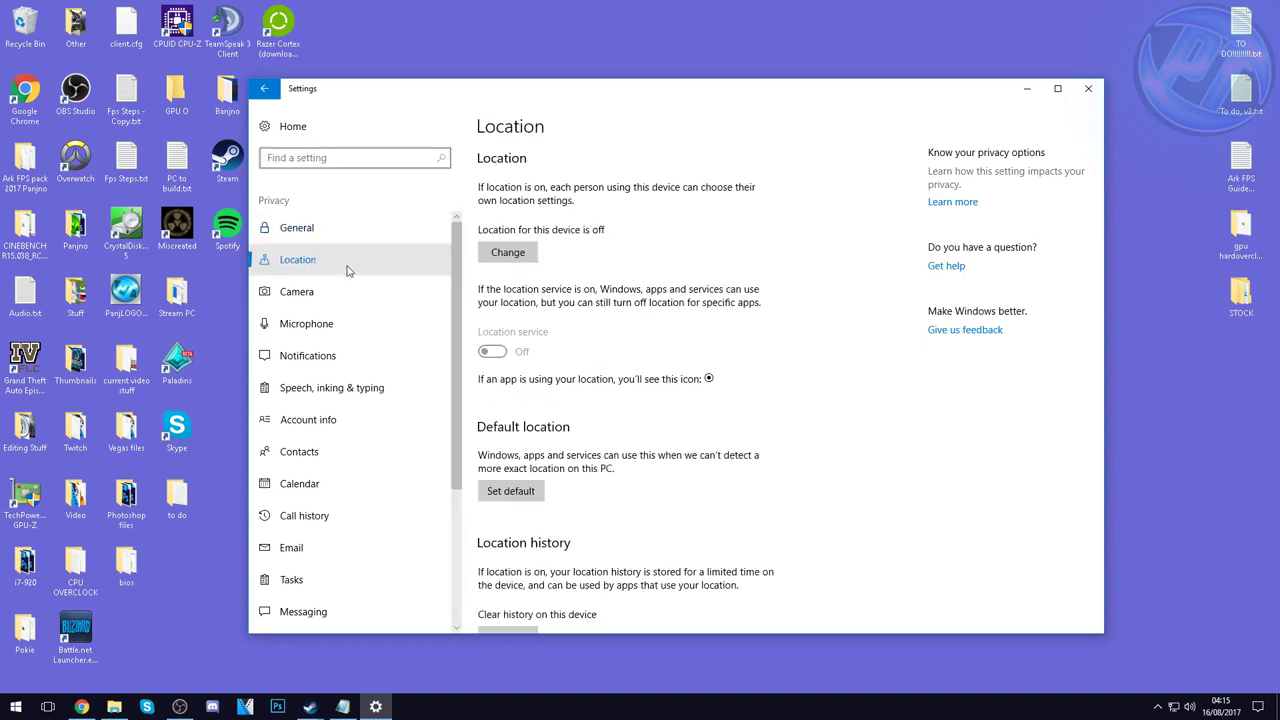
pyautogui.scroll(-1, 585, 323)
pyautogui.scroll(-6, 585, 323)
pyautogui.scroll(7, 571, 323)
pyautogui.click(345, 292)
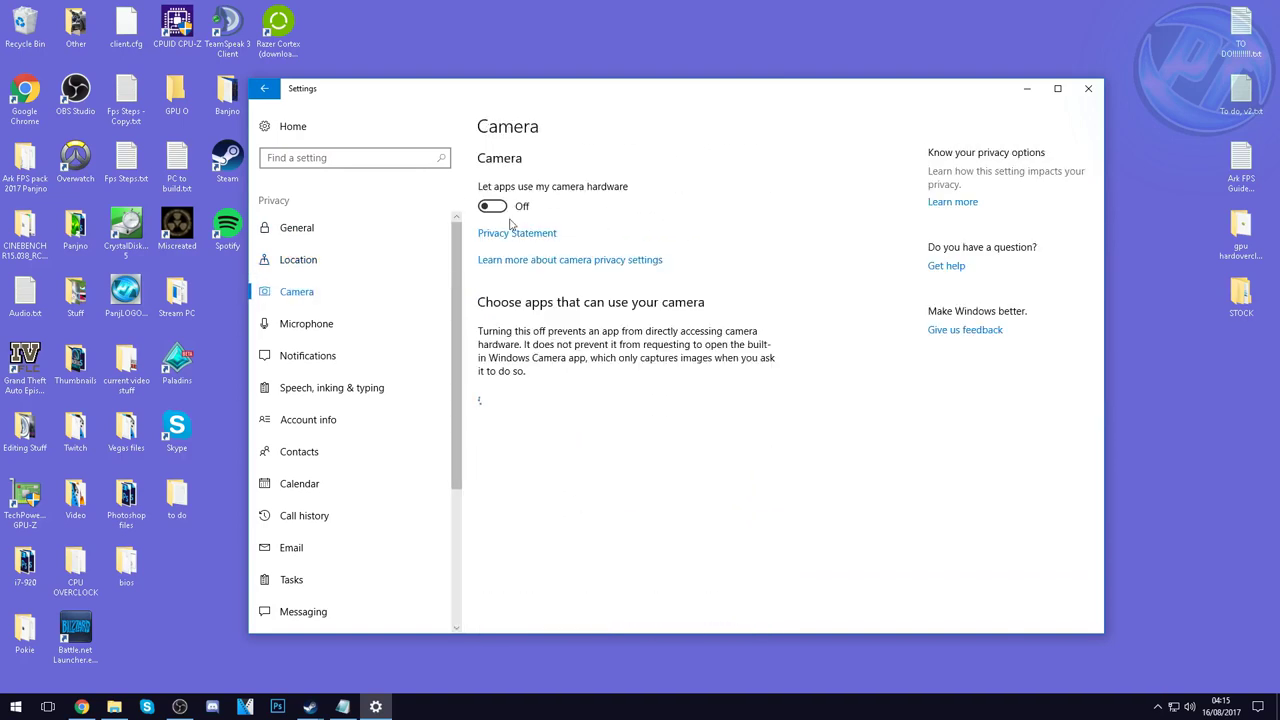
# Step: Check the Privacy pages from Microphone through Notifications, Speech, inking & typing, Account info and Contacts to Calendar
pyautogui.press('Down')
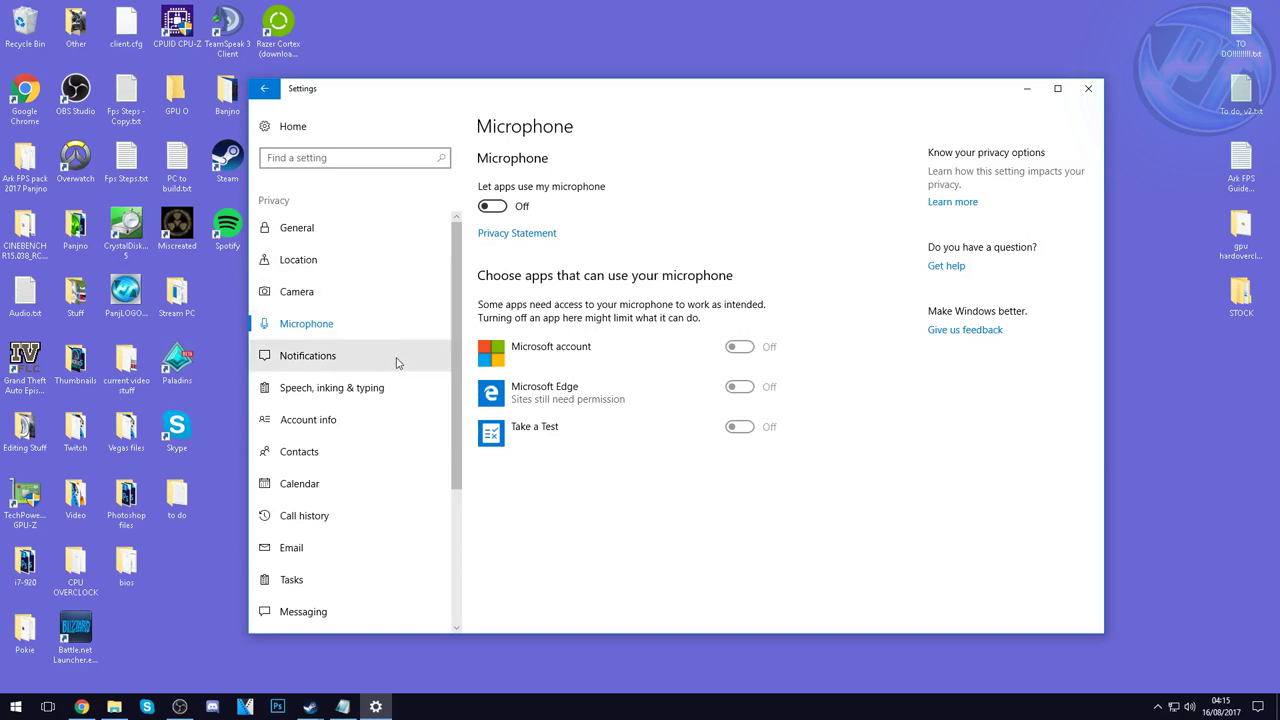
pyautogui.click(360, 356)
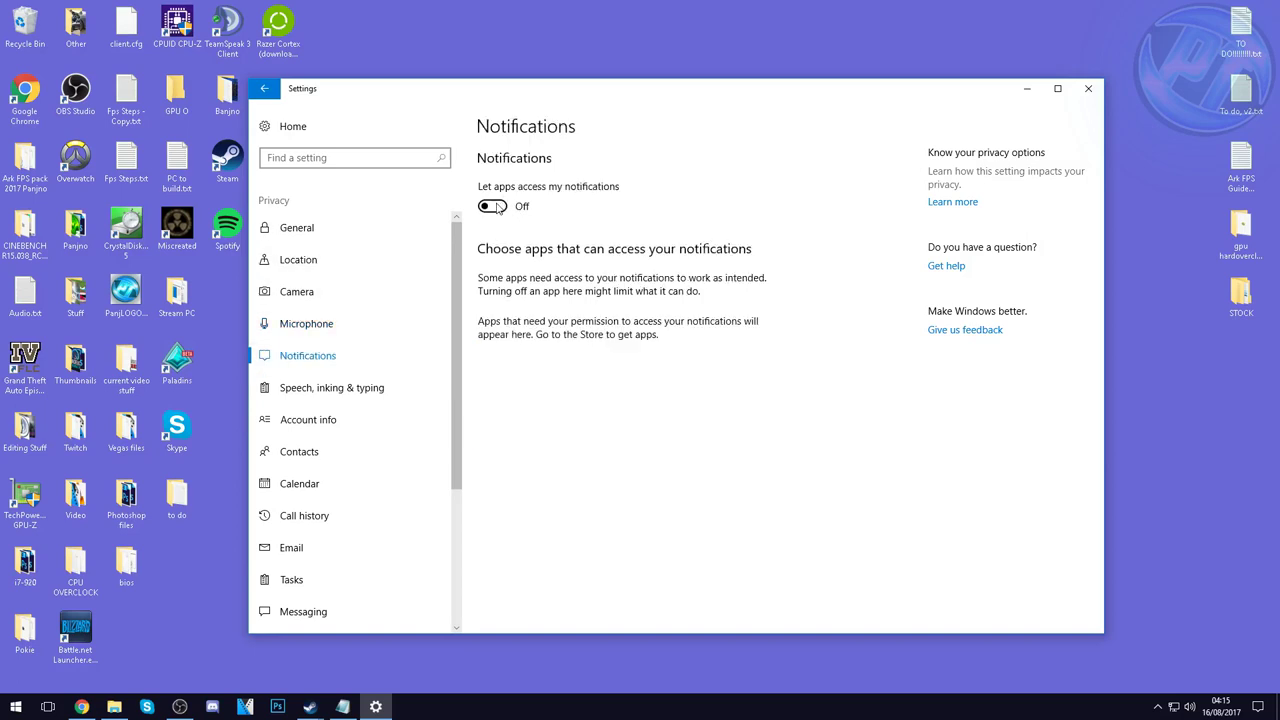
pyautogui.click(378, 389)
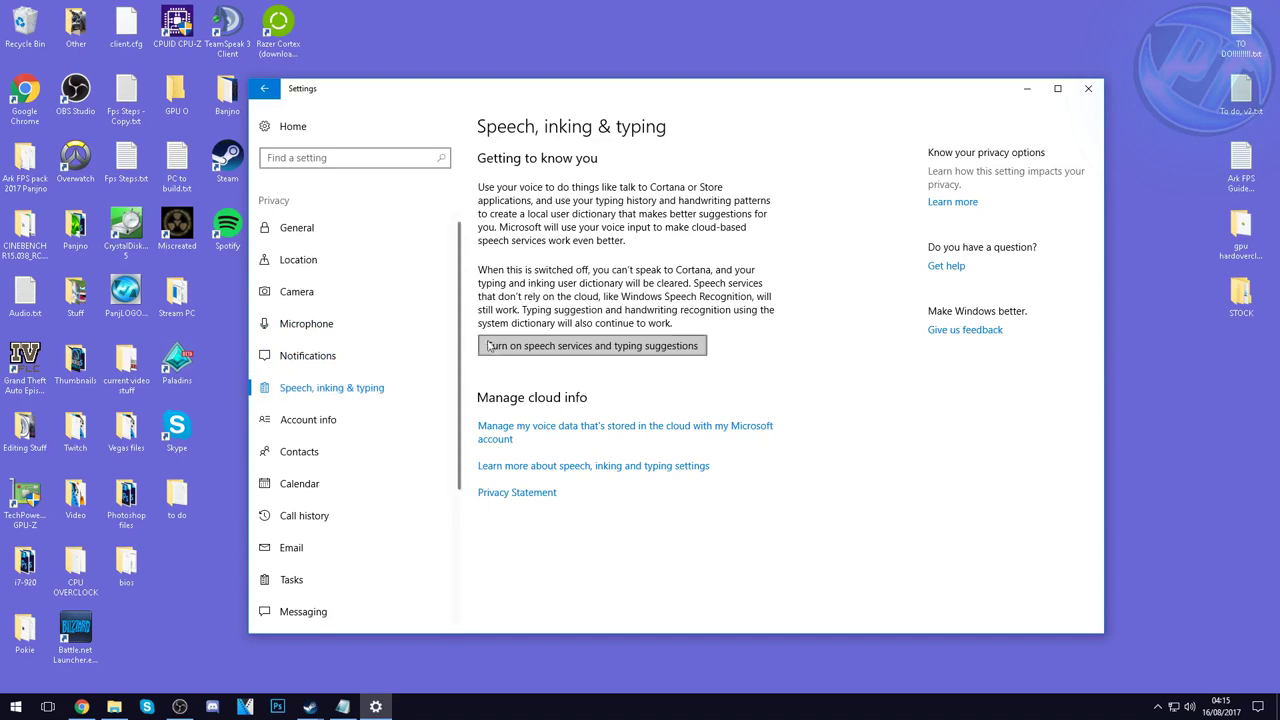
pyautogui.click(337, 419)
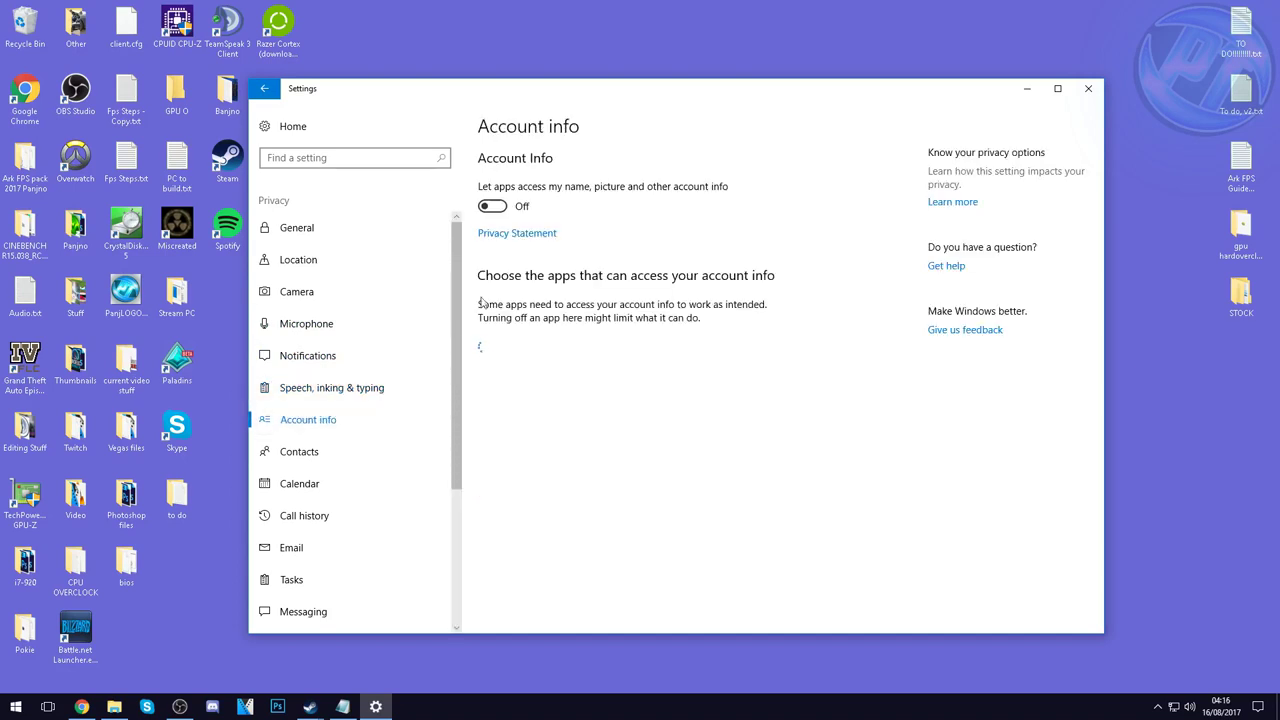
pyautogui.click(320, 451)
pyautogui.click(330, 483)
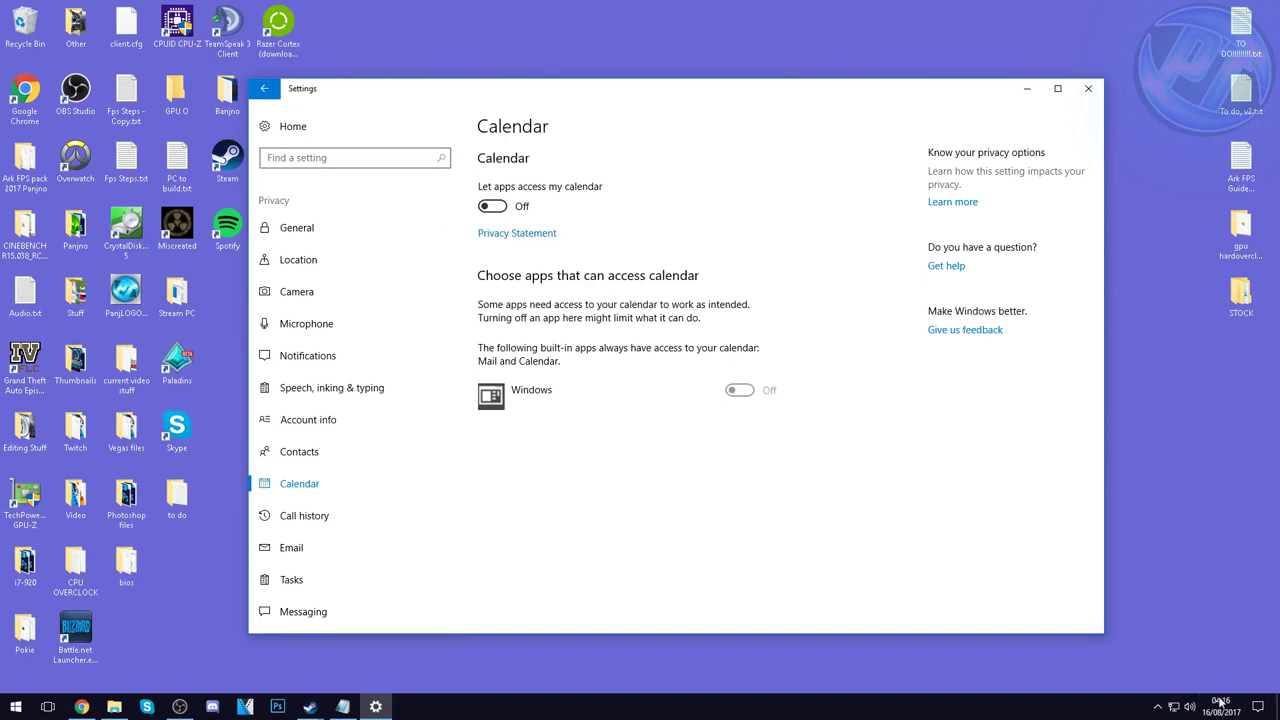
# Step: Check the Privacy pages from Call history through Email, Tasks, Messaging and Radios to Other devices
pyautogui.click(347, 517)
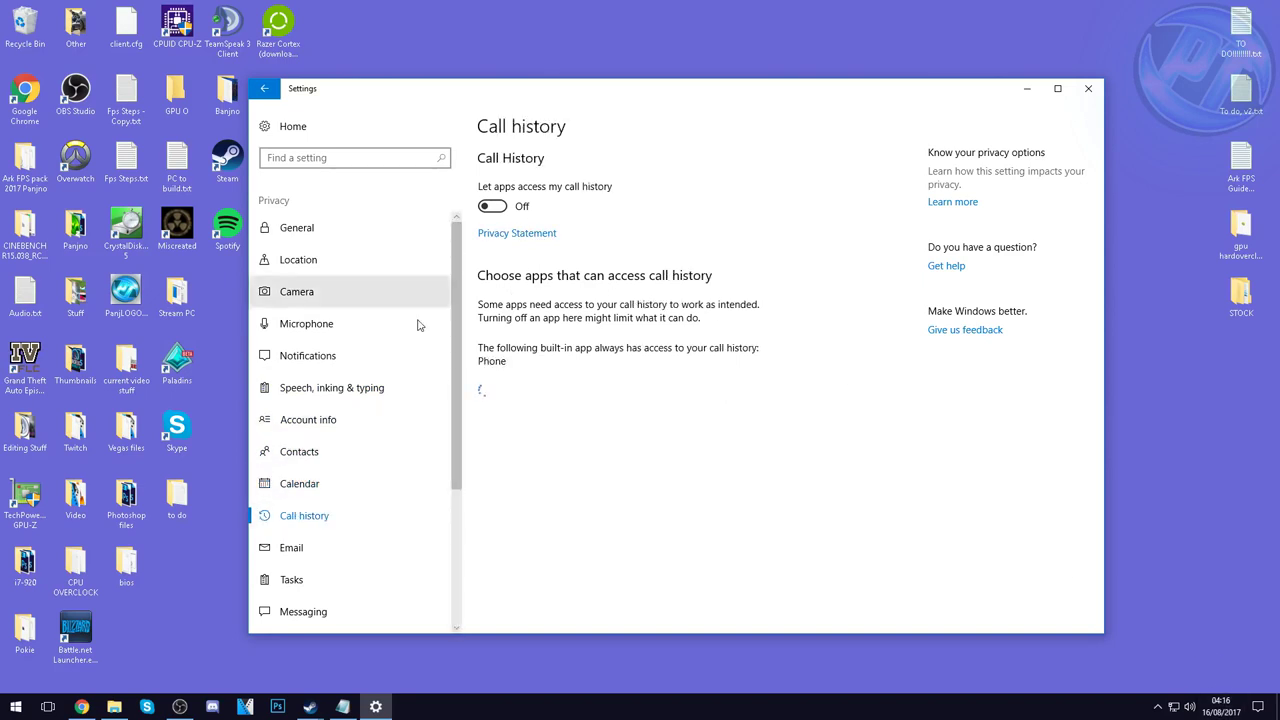
pyautogui.click(331, 545)
pyautogui.click(360, 579)
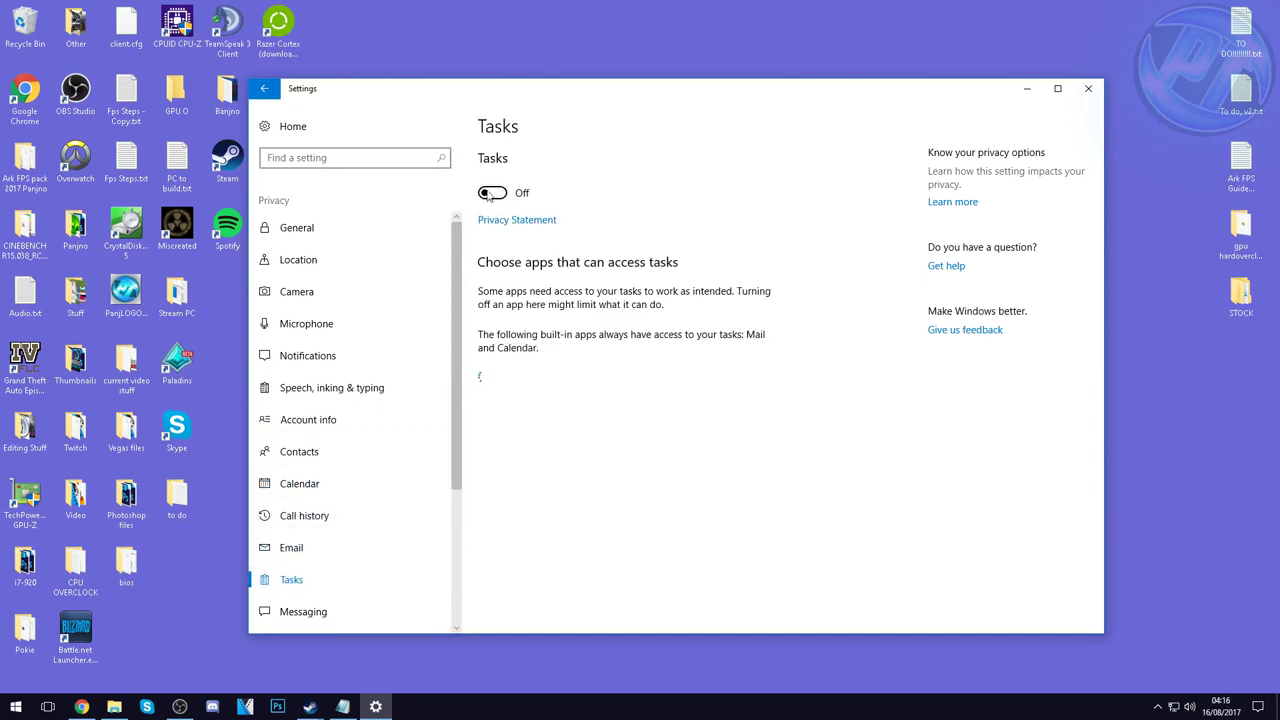
pyautogui.click(320, 610)
pyautogui.scroll(-2, 404, 434)
pyautogui.scroll(-2, 400, 430)
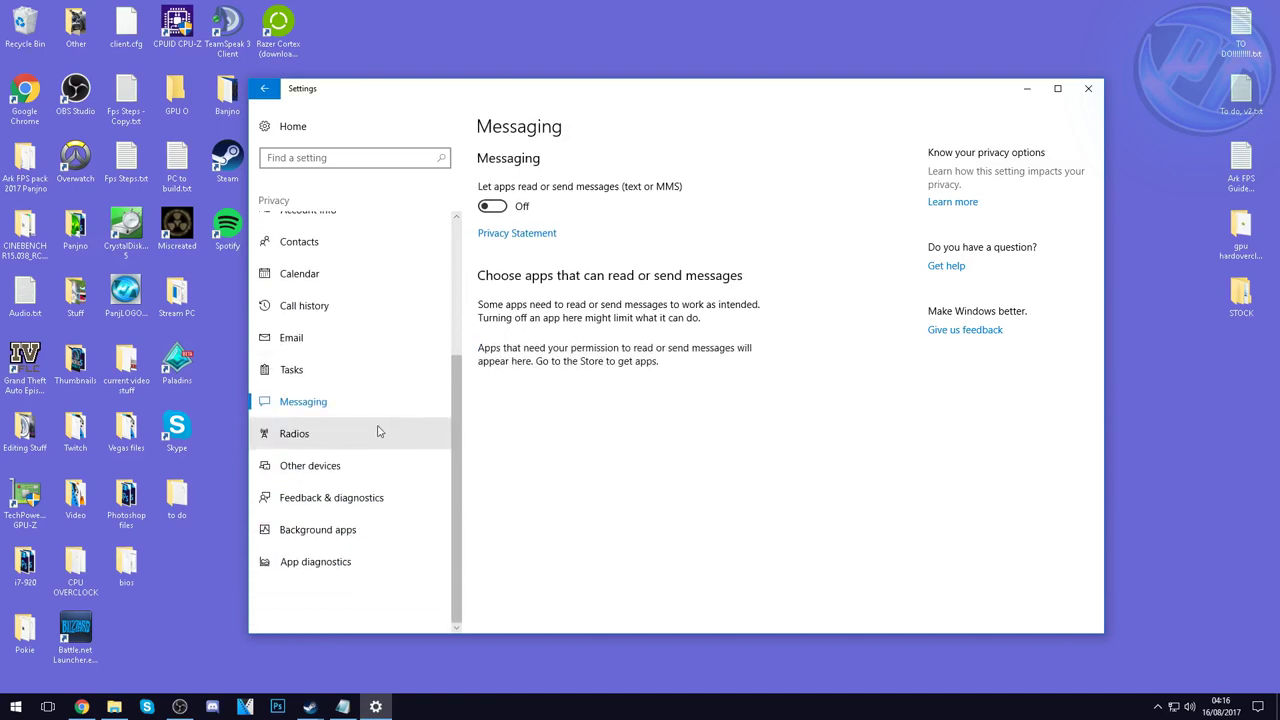
pyautogui.click(389, 430)
pyautogui.click(390, 466)
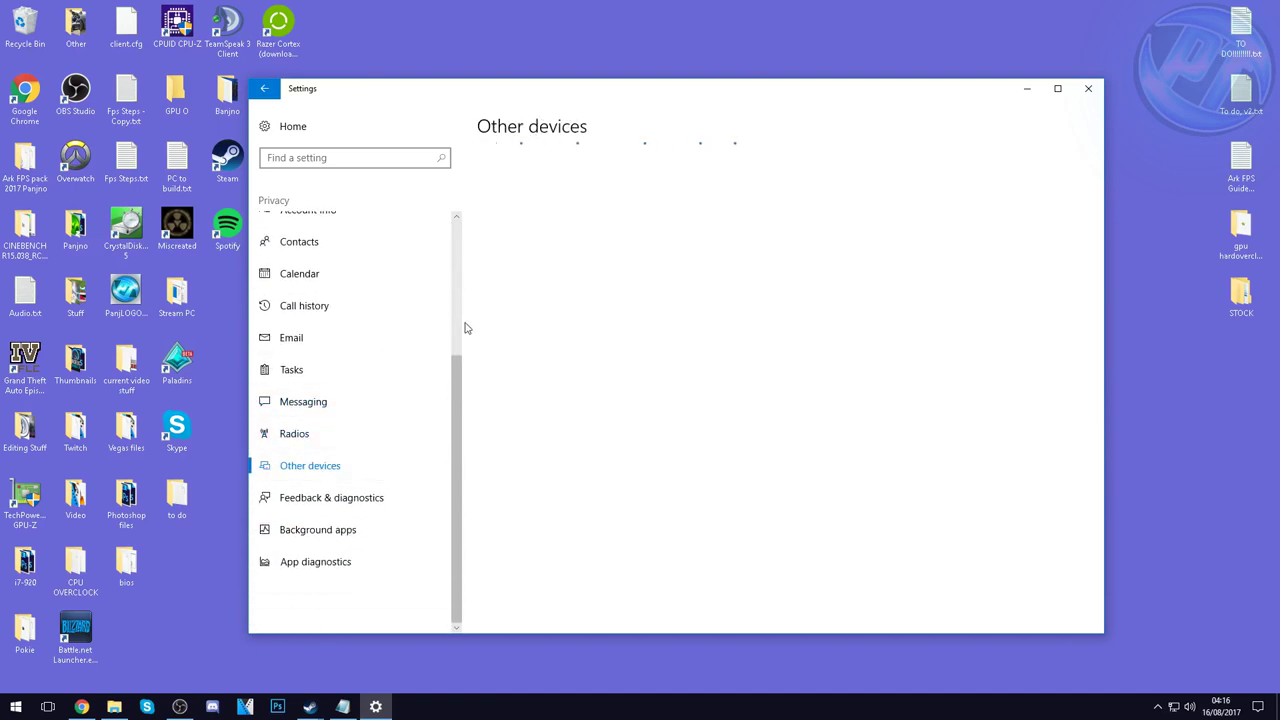
# Step: Check the Feedback & diagnostics page and choose Never for how often Windows should ask for feedback
pyautogui.click(360, 497)
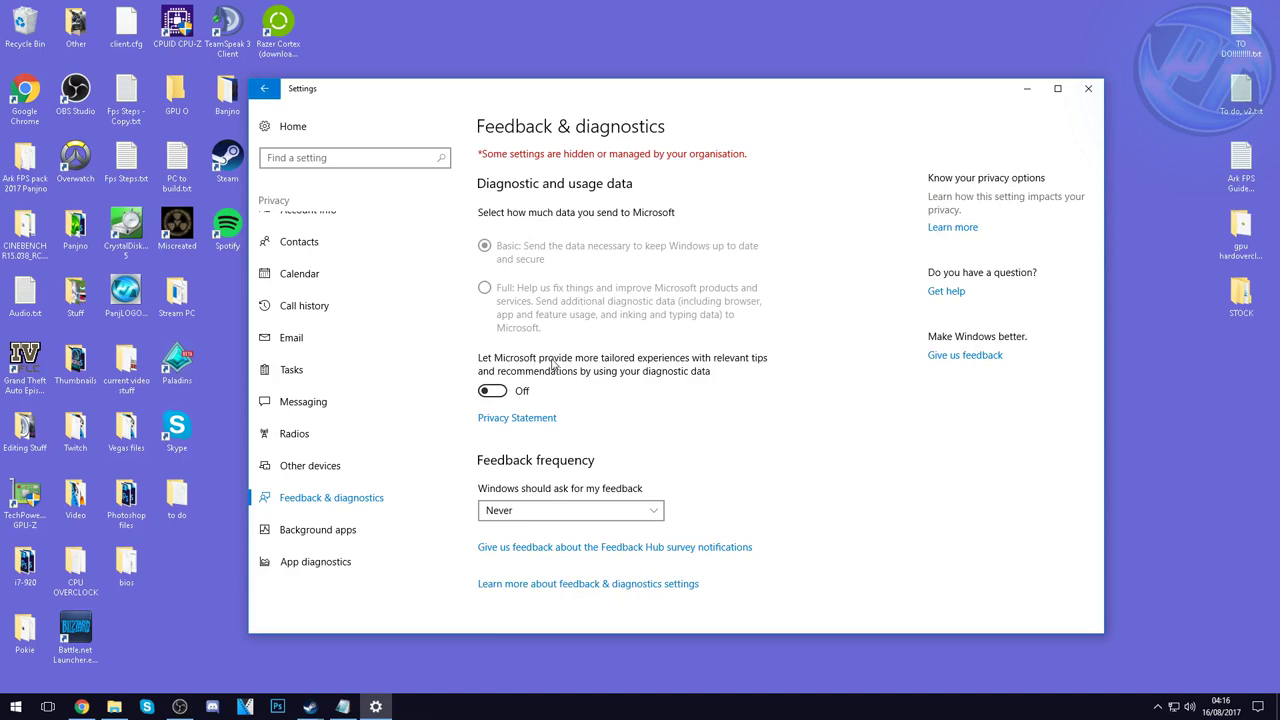
pyautogui.click(560, 511)
pyautogui.click(537, 512)
# Step: Open the Background apps page and toggle letting apps run in the background on and back off
pyautogui.click(357, 528)
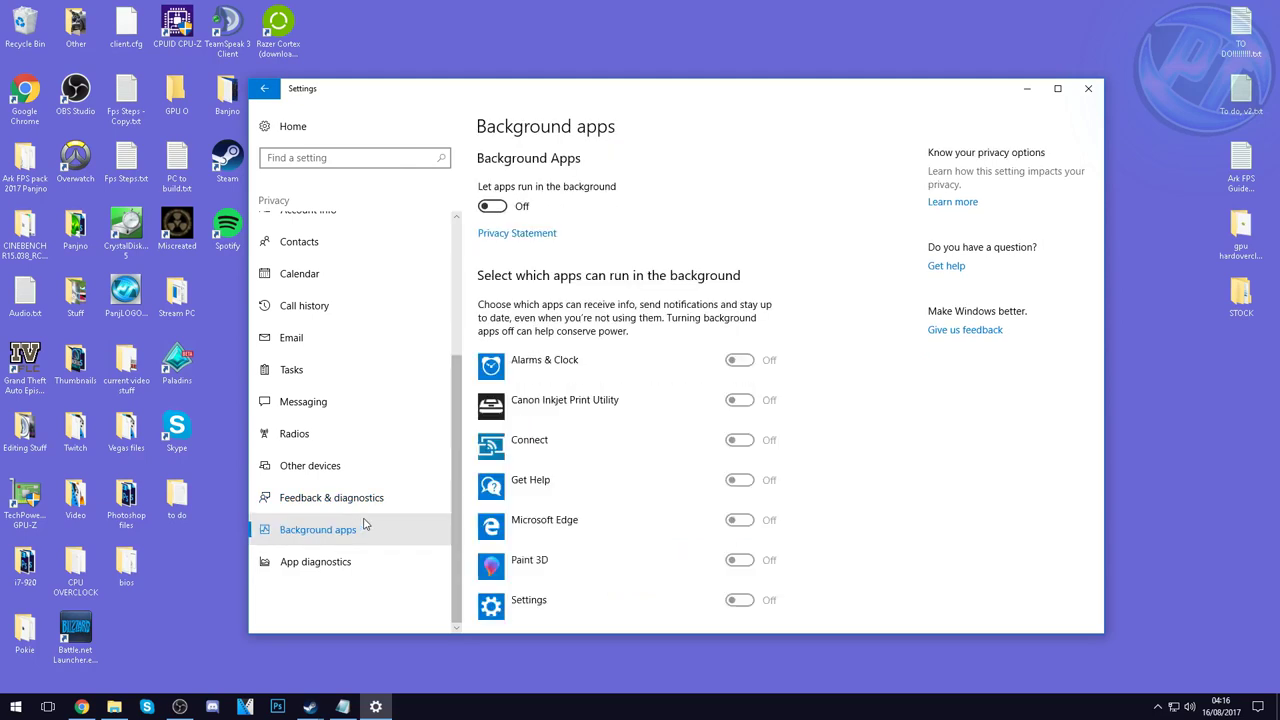
pyautogui.click(509, 206)
pyautogui.click(509, 206)
# Step: Check the App diagnostics privacy page and return to the Settings home page
pyautogui.click(366, 575)
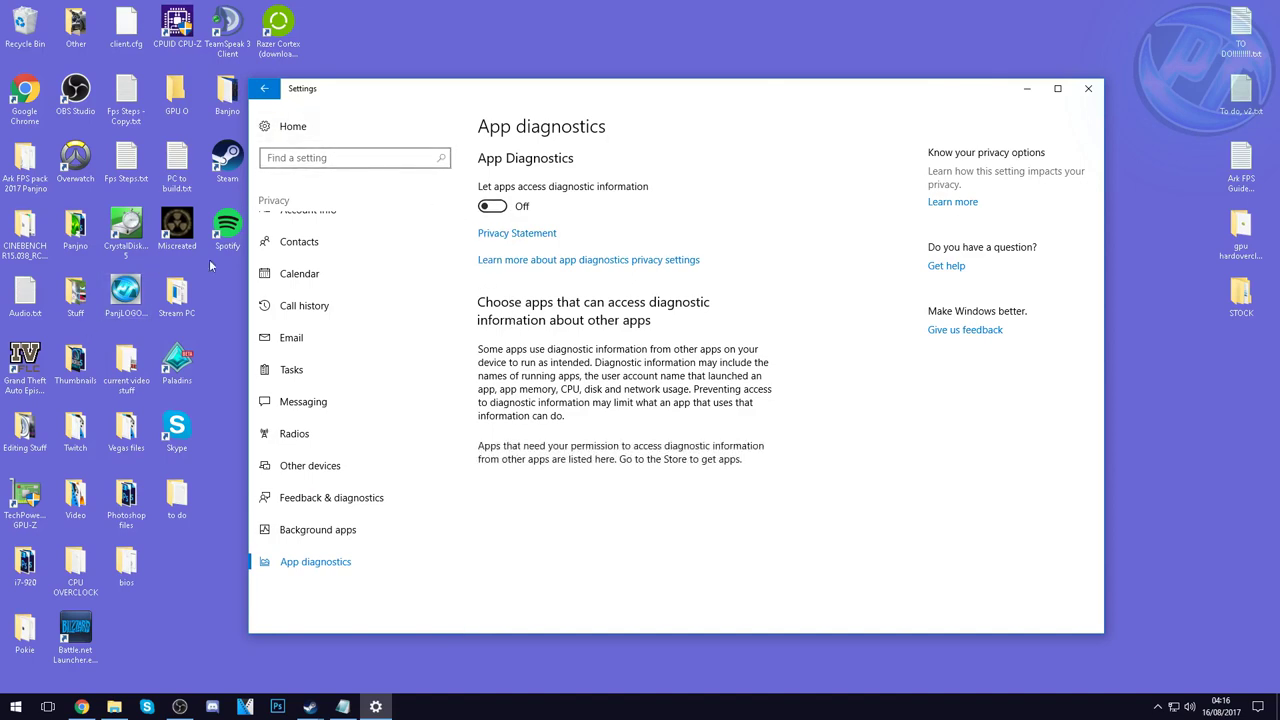
pyautogui.click(270, 126)
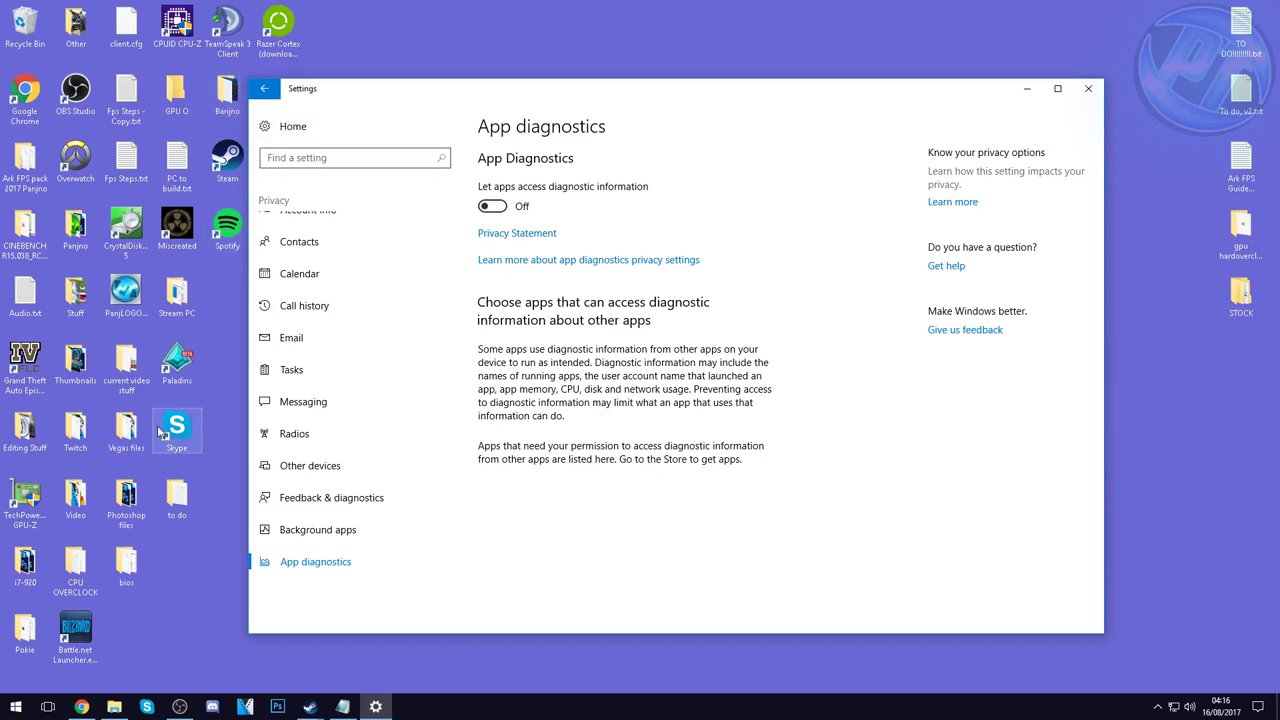
pyautogui.click(212, 380)
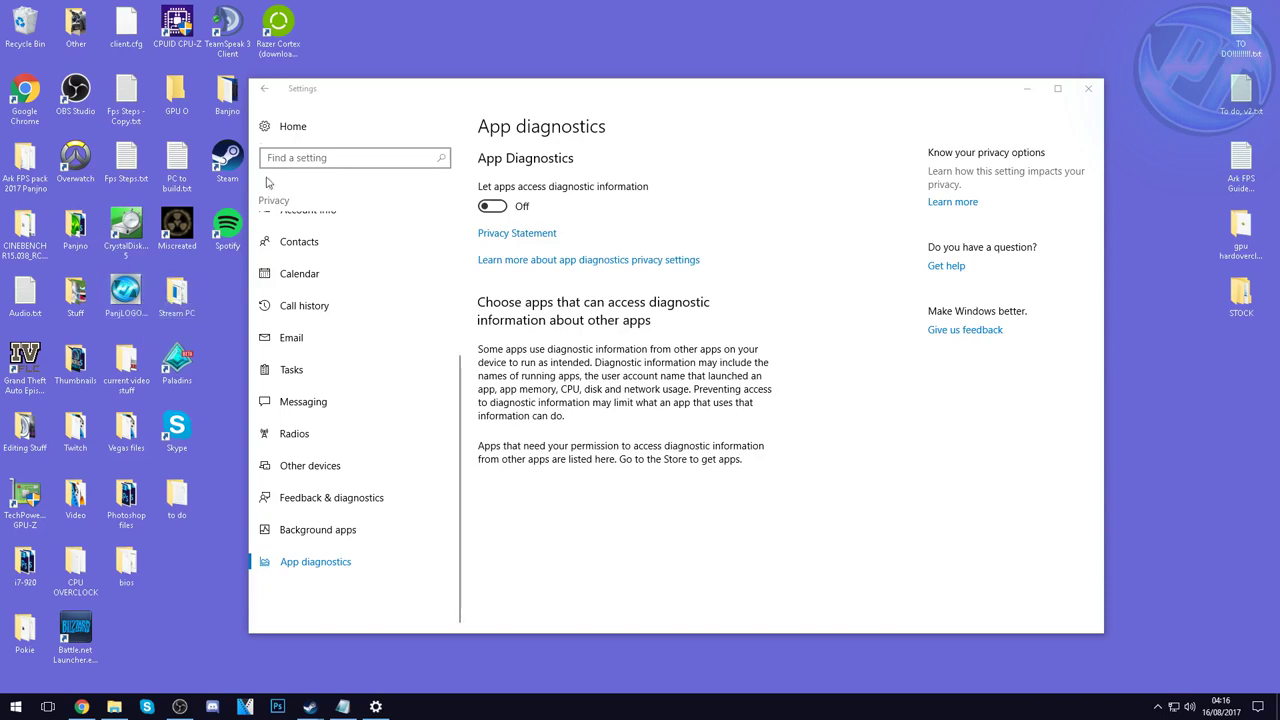
pyautogui.click(263, 130)
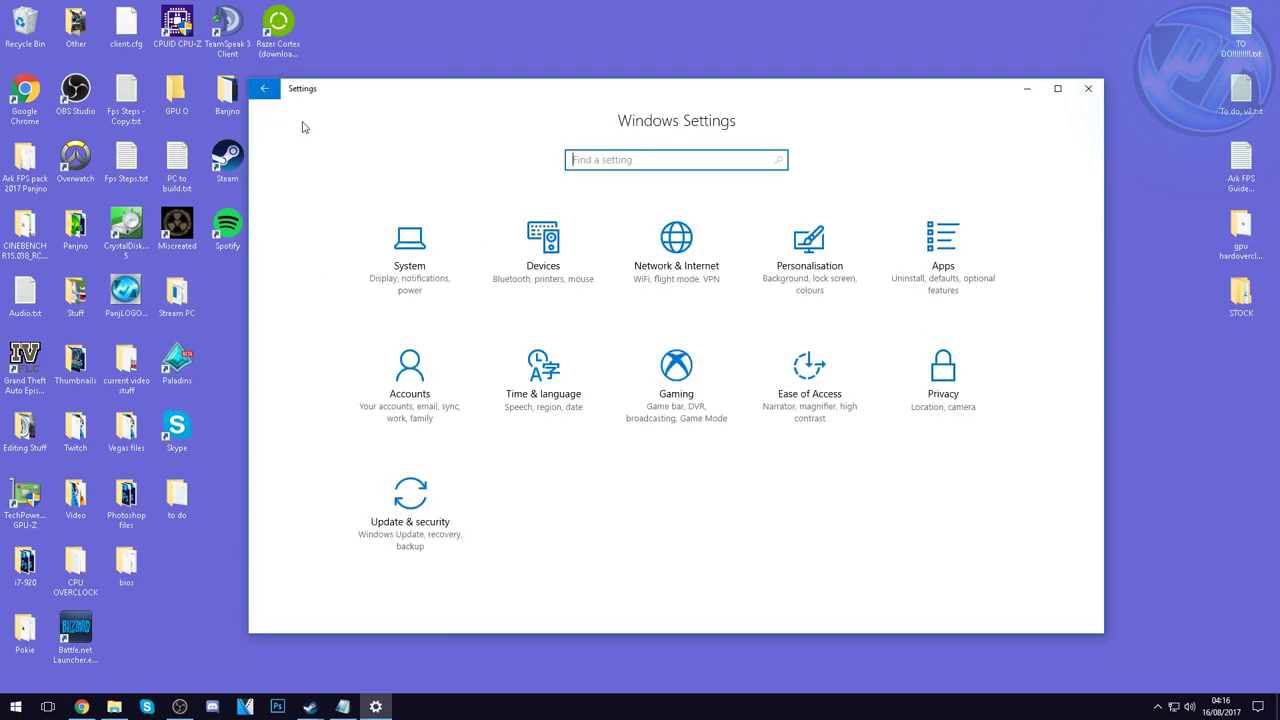
# Step: Open the Windows Update delivery options, toggle updates from more than one place on and back off, and close Settings
pyautogui.click(434, 498)
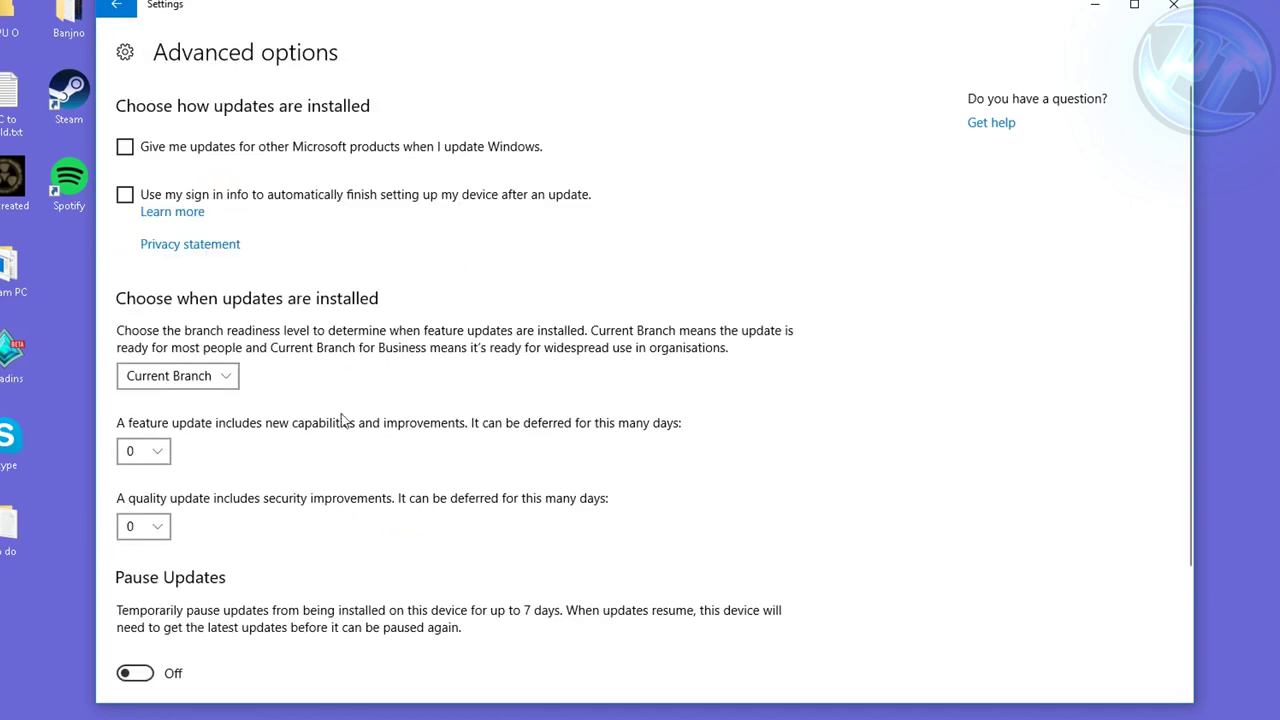
pyautogui.scroll(-3, 447, 460)
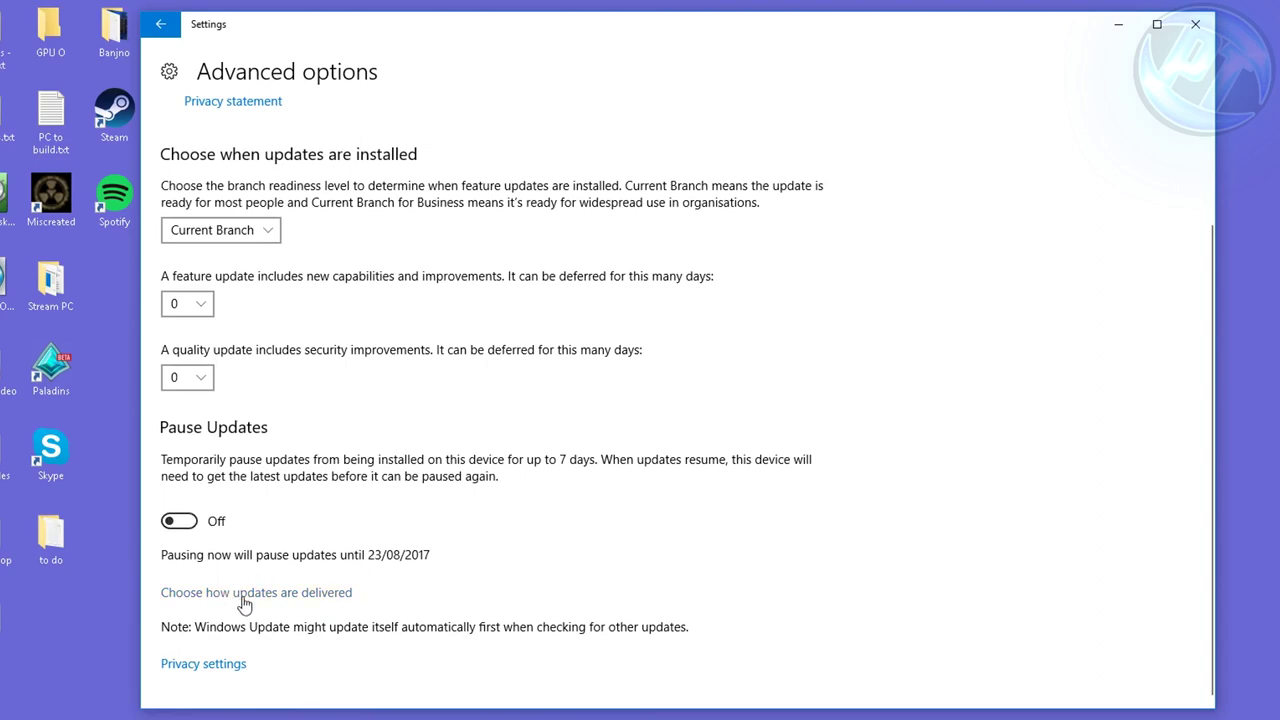
pyautogui.click(287, 598)
pyautogui.click(282, 343)
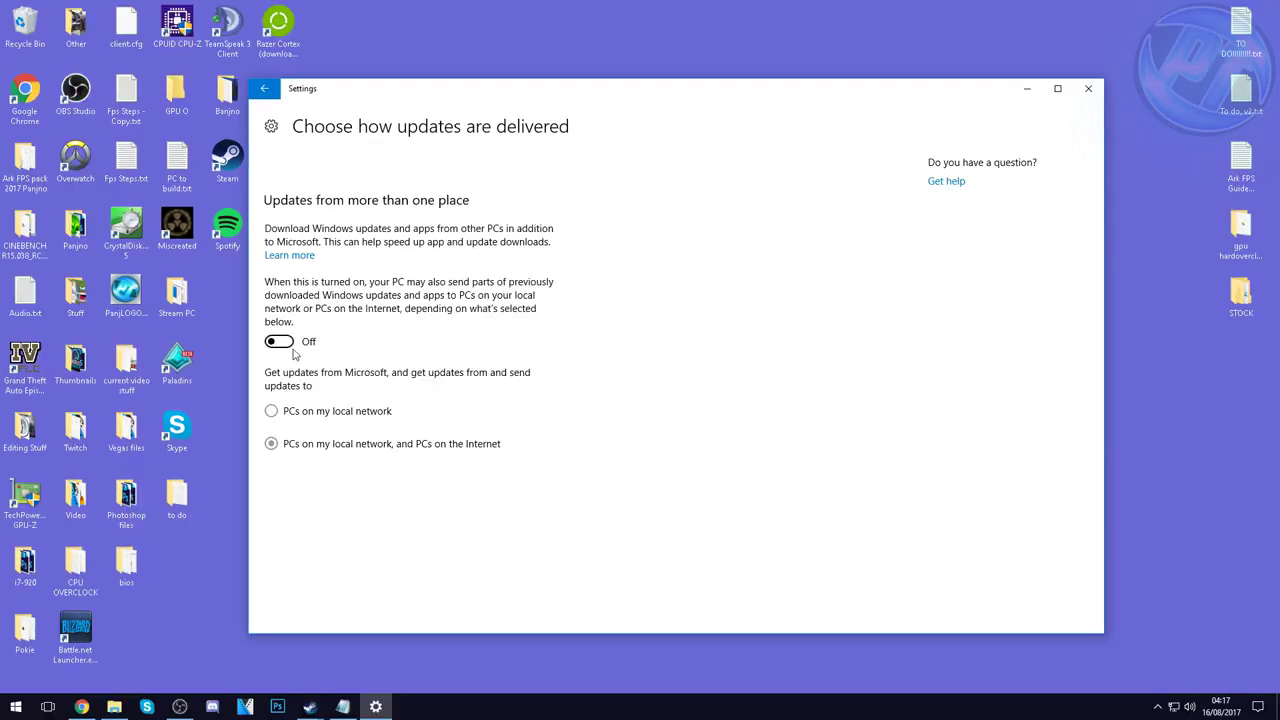
pyautogui.click(282, 343)
pyautogui.hotkey('alt', 'Left')
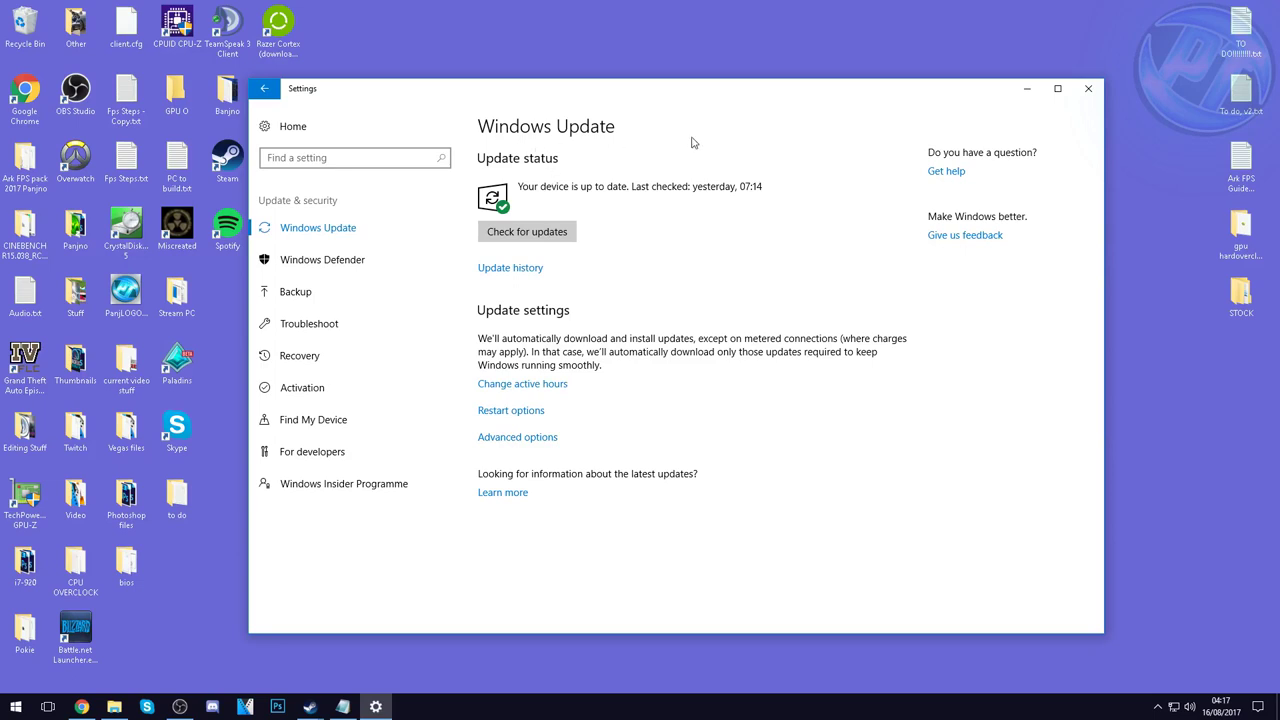
pyautogui.click(1088, 89)
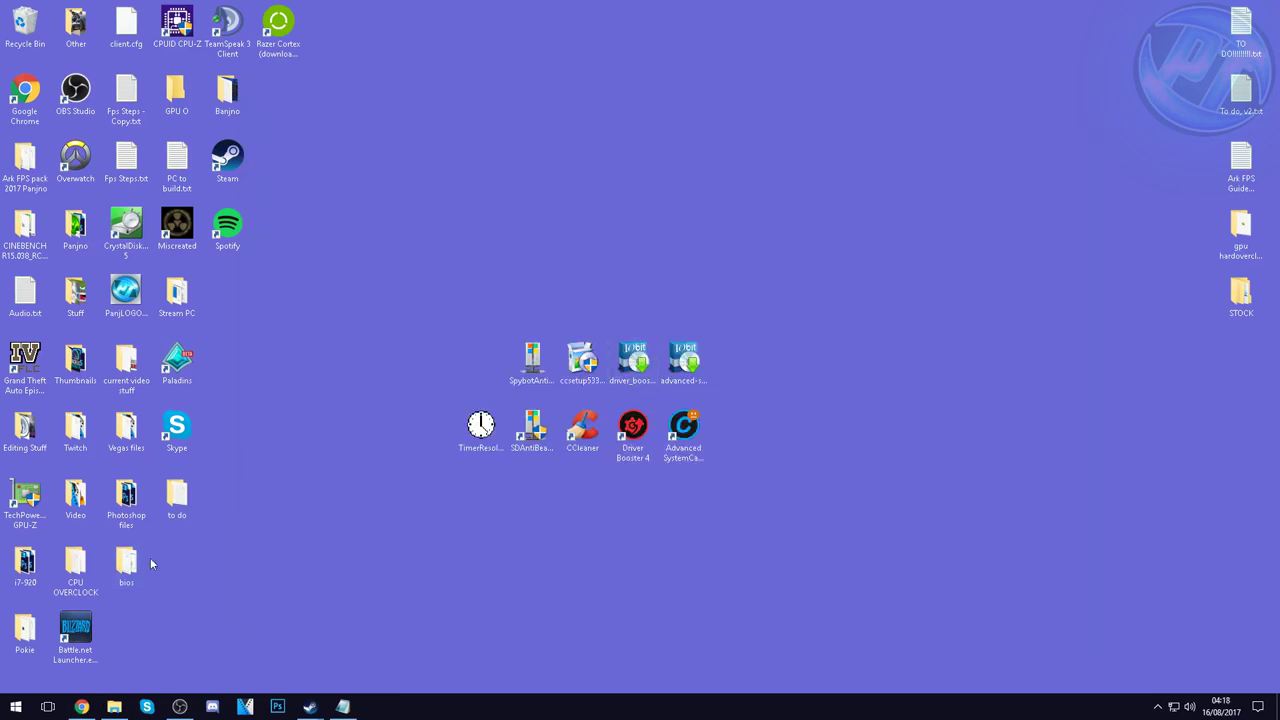
# Step: Open the Power Options page, show the additional plans and choose the High performance power plan
pyautogui.click(14, 707)
pyautogui.write('power')
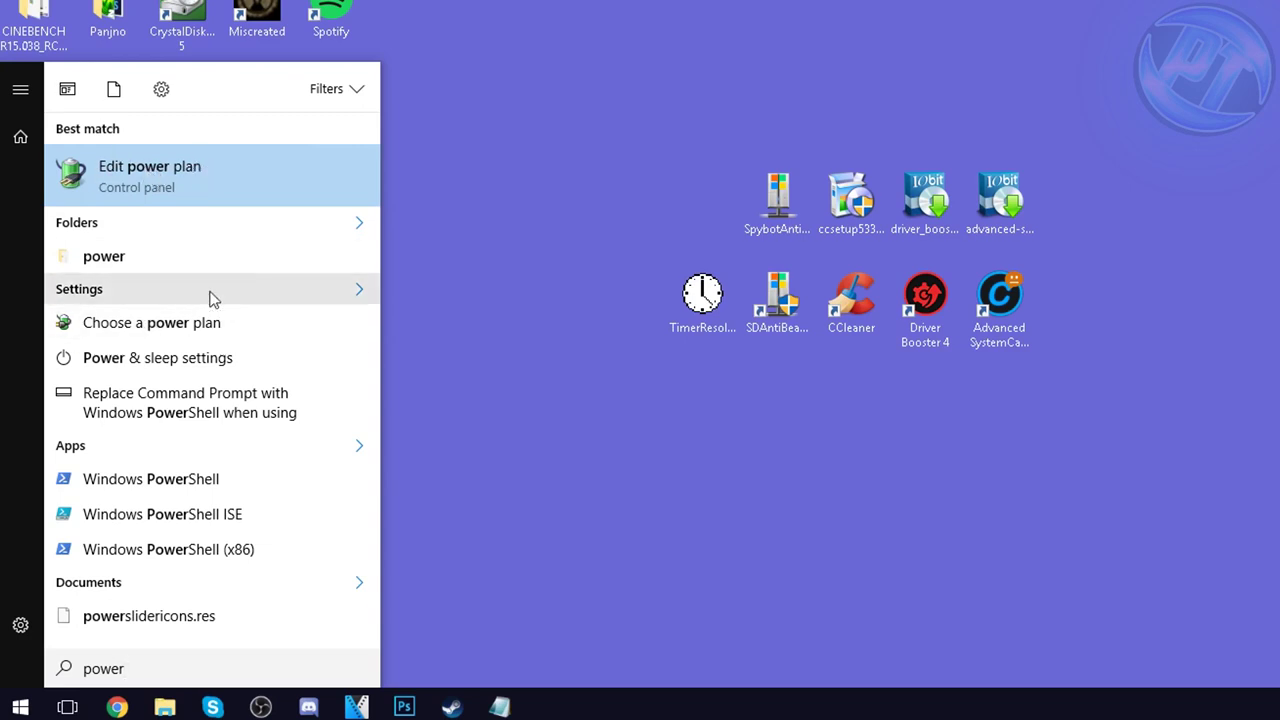
pyautogui.click(179, 165)
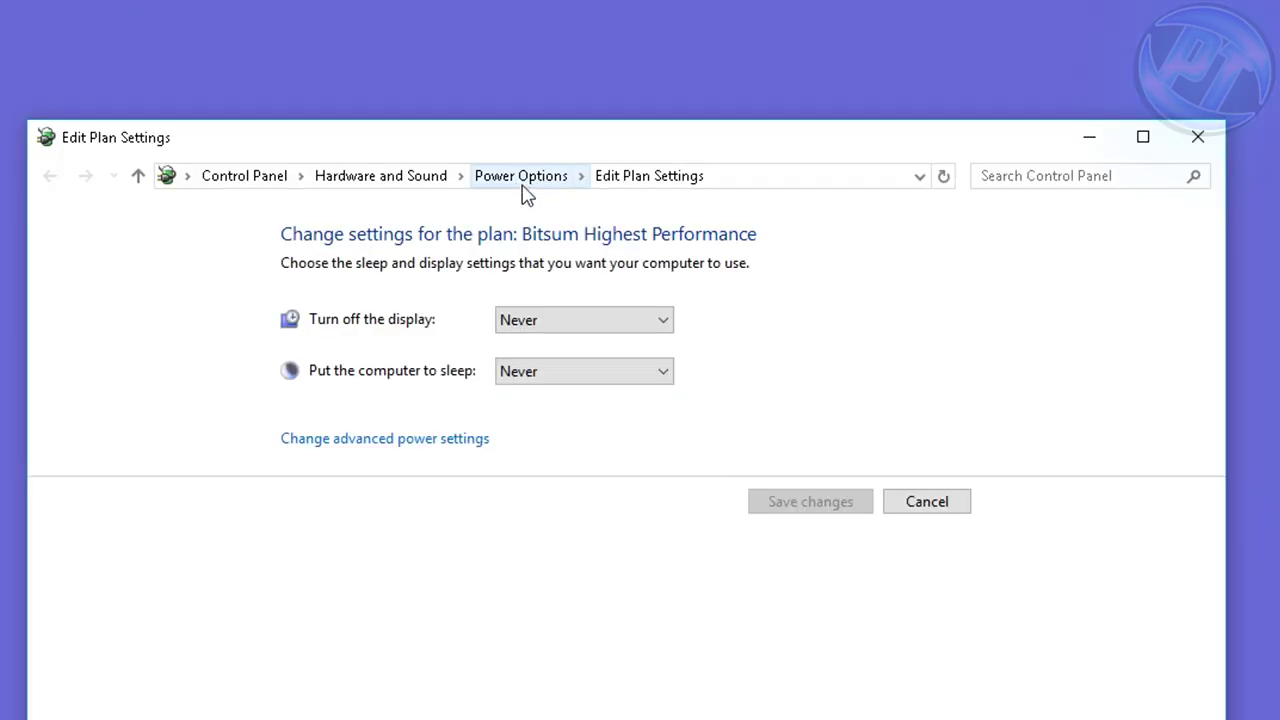
pyautogui.click(528, 186)
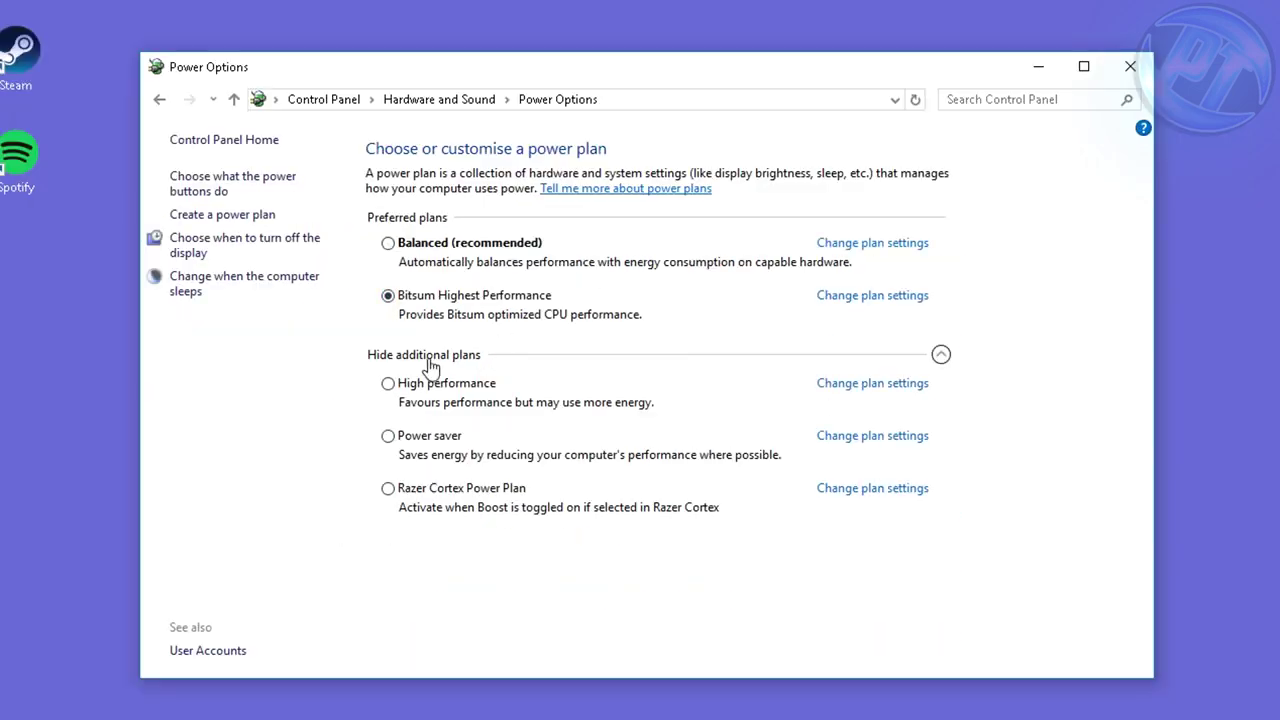
pyautogui.click(941, 352)
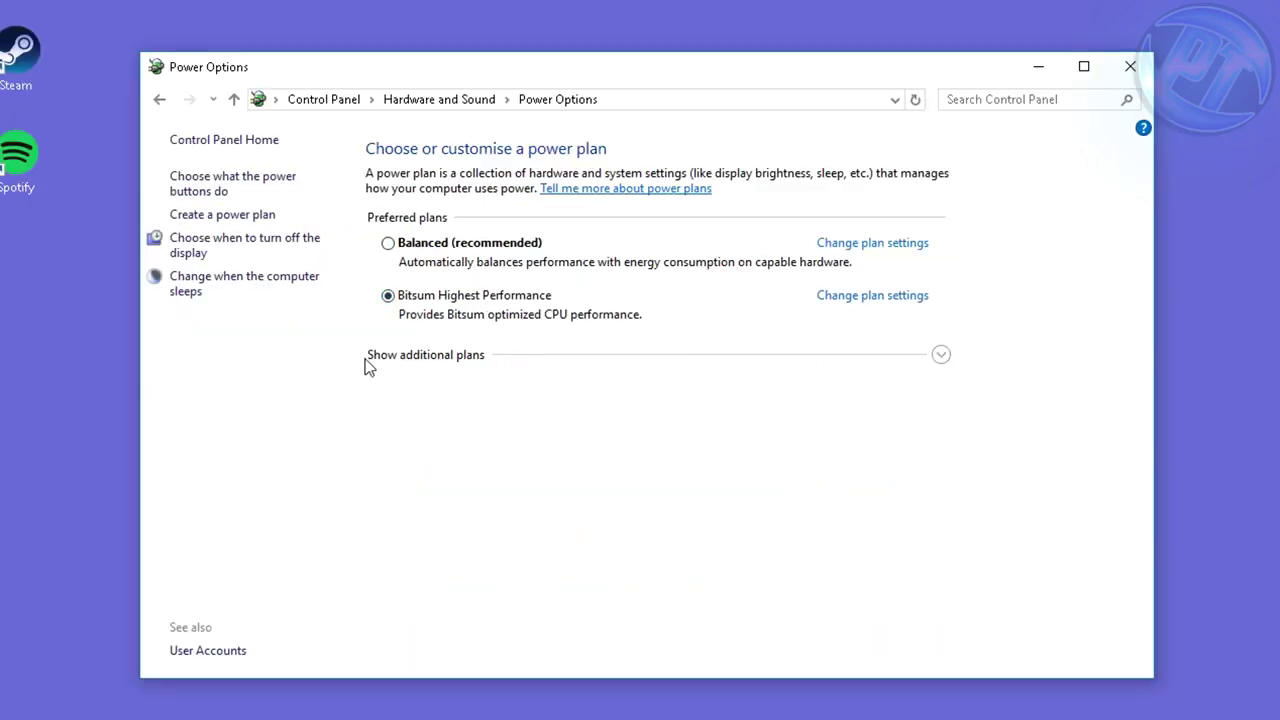
pyautogui.click(942, 357)
pyautogui.click(388, 383)
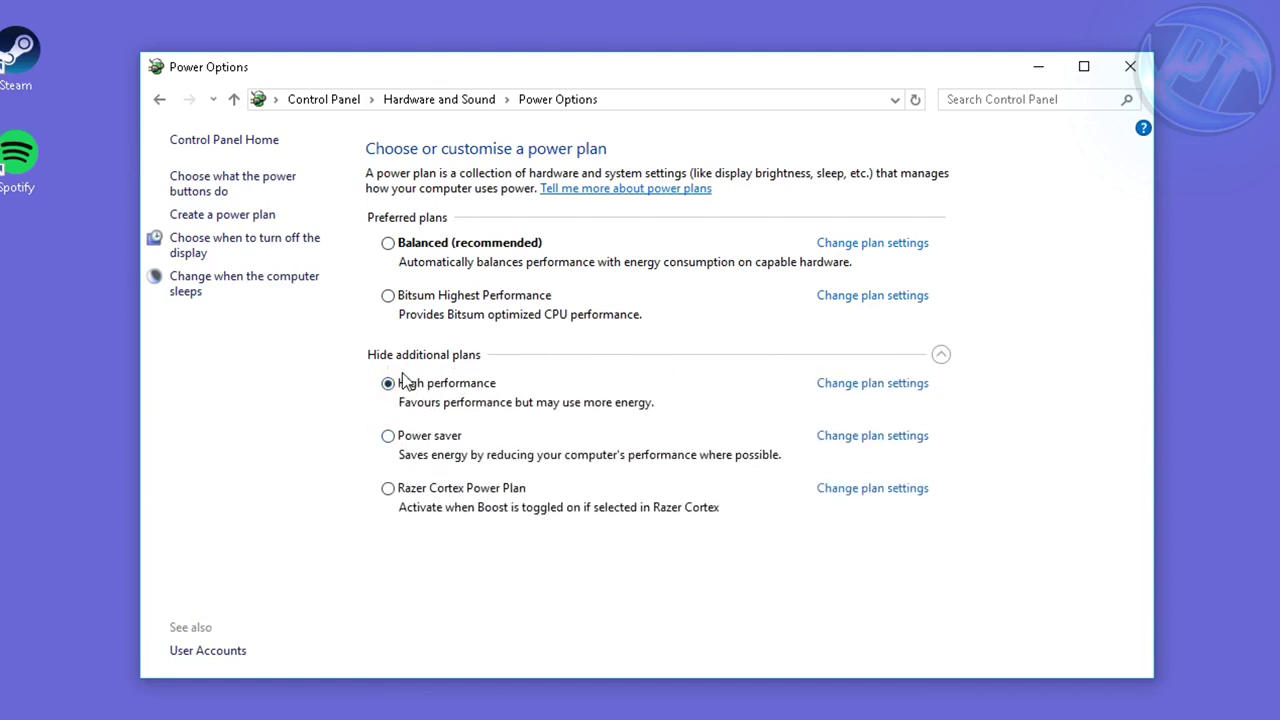
# Step: Open the High performance plan's advanced power settings and check the Turn off hard disk after setting
pyautogui.click(878, 392)
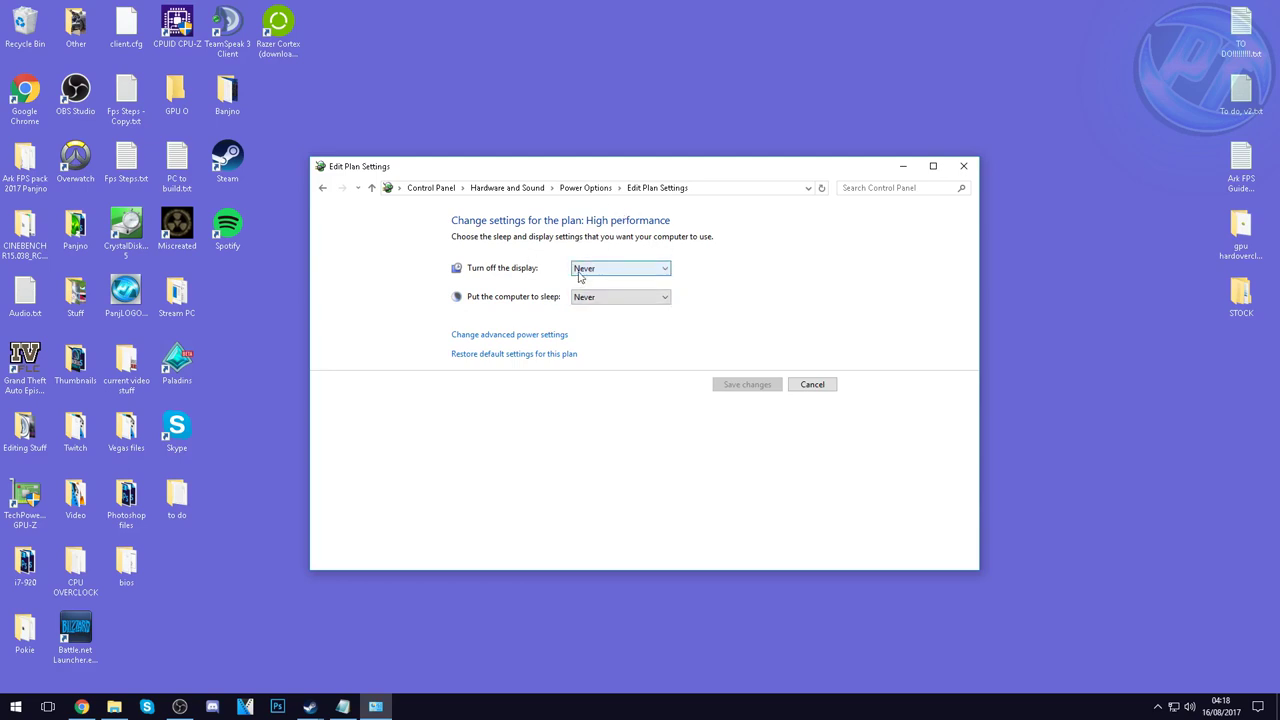
pyautogui.click(538, 338)
pyautogui.doubleClick(198, 273)
pyautogui.doubleClick(198, 273)
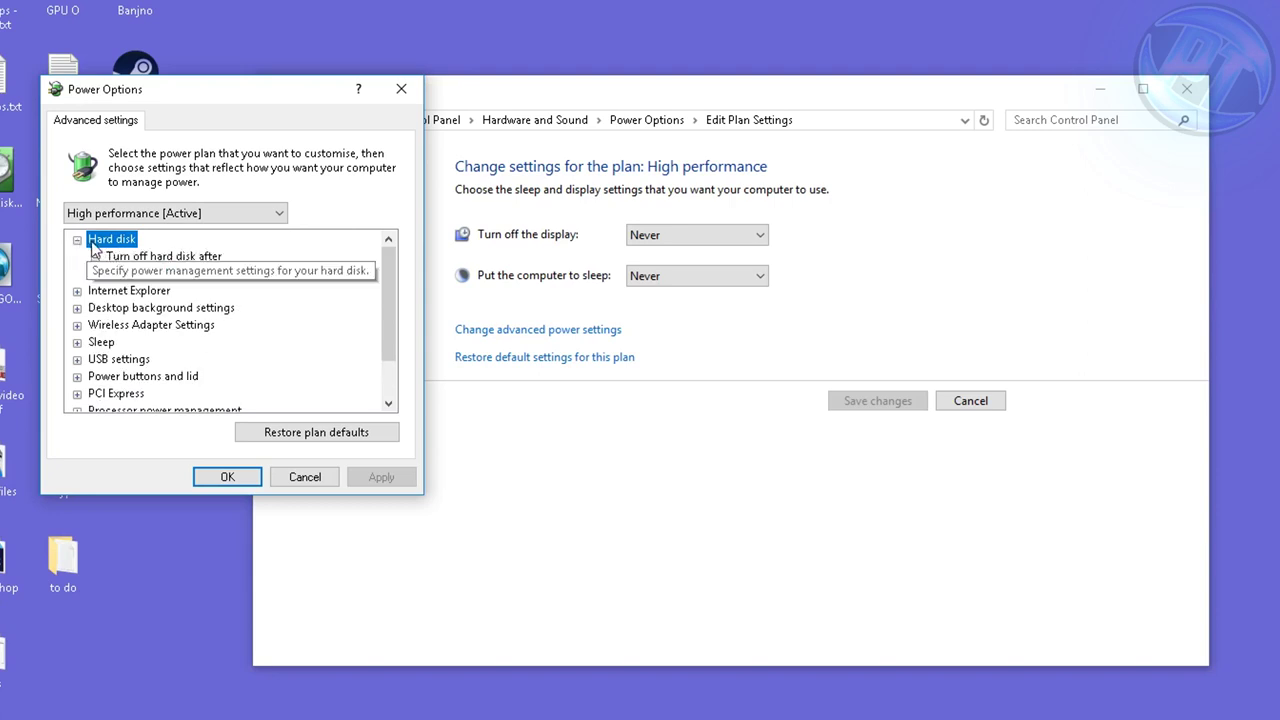
pyautogui.doubleClick(114, 257)
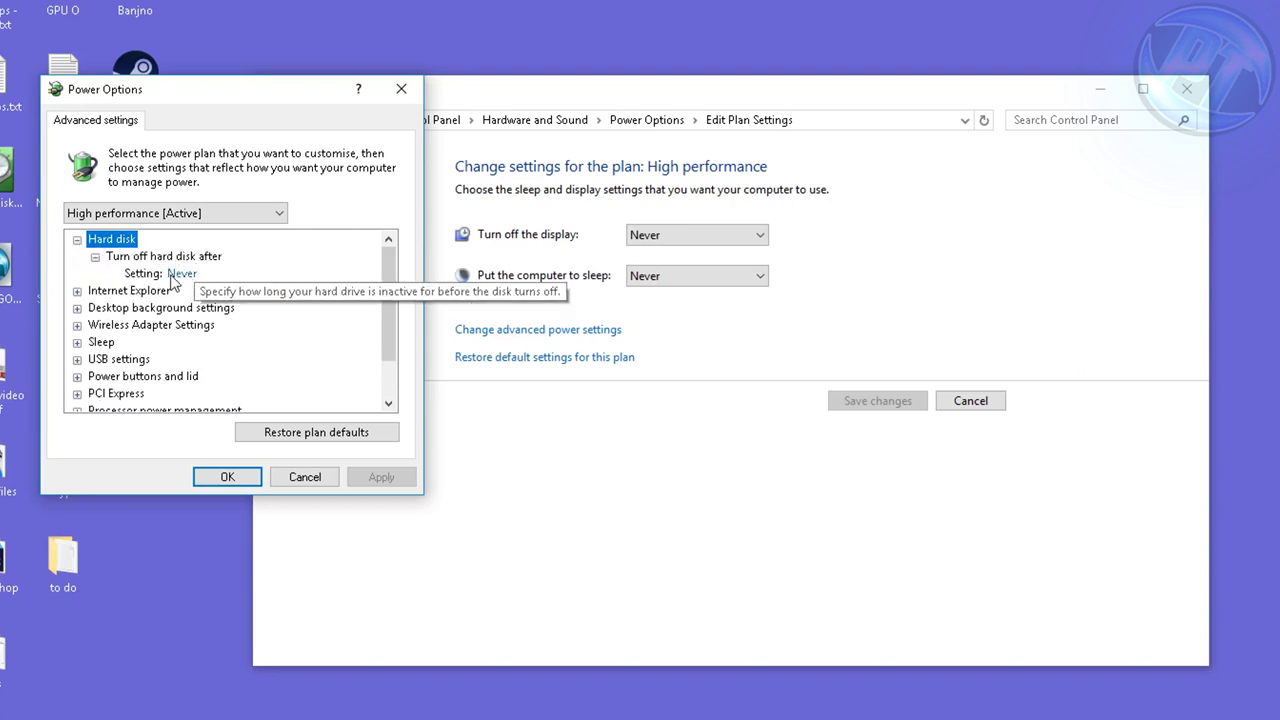
pyautogui.click(182, 273)
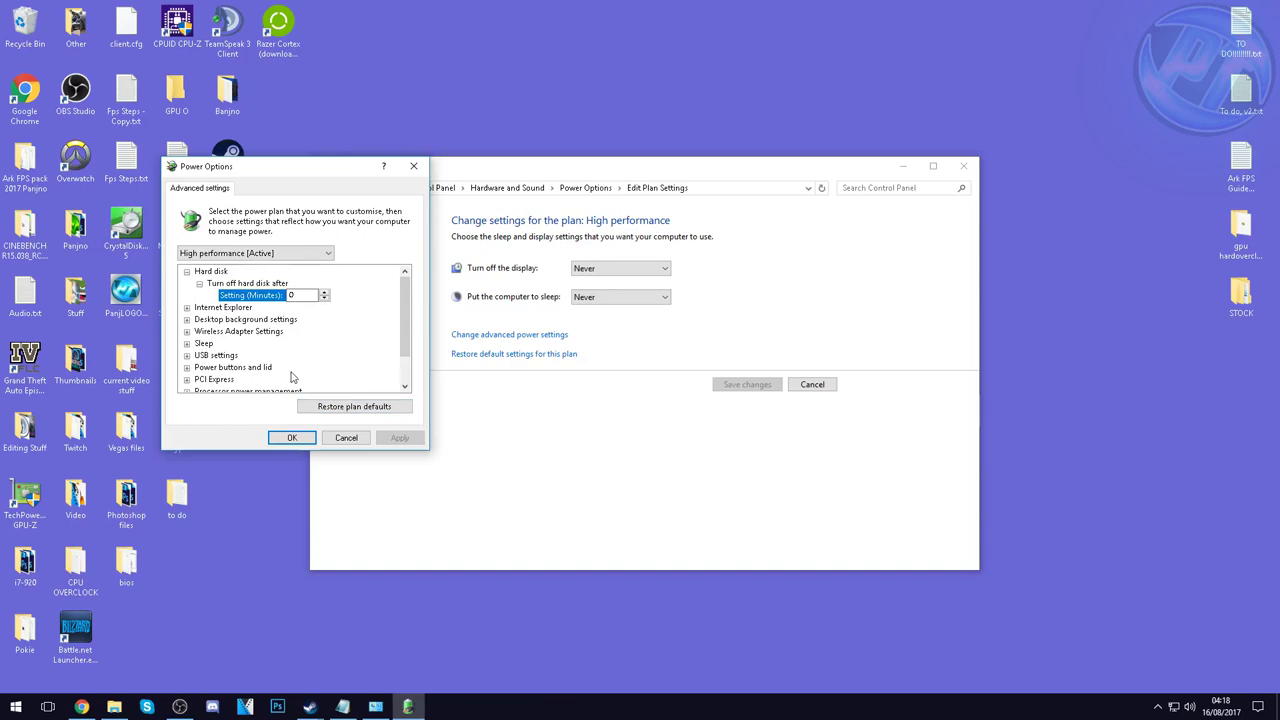
# Step: Expand Processor power management and check the maximum processor frequency and minimum processor state settings
pyautogui.scroll(-1, 223, 382)
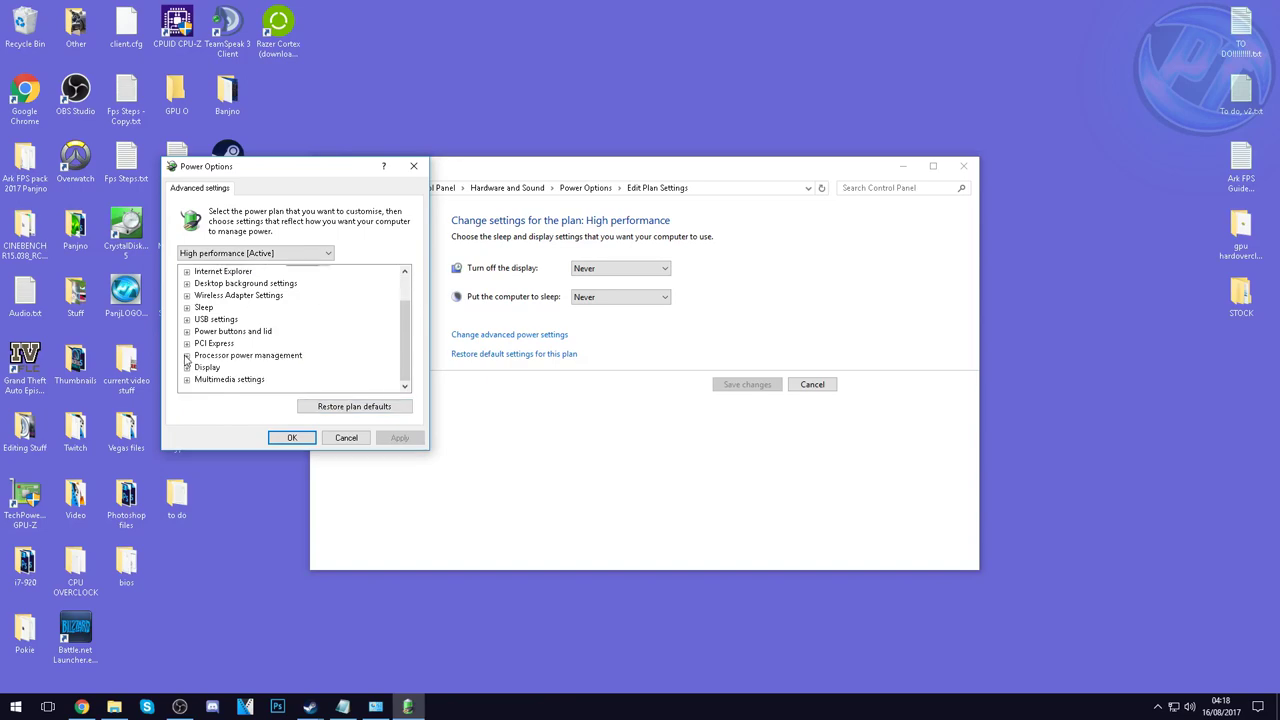
pyautogui.click(186, 356)
pyautogui.click(200, 344)
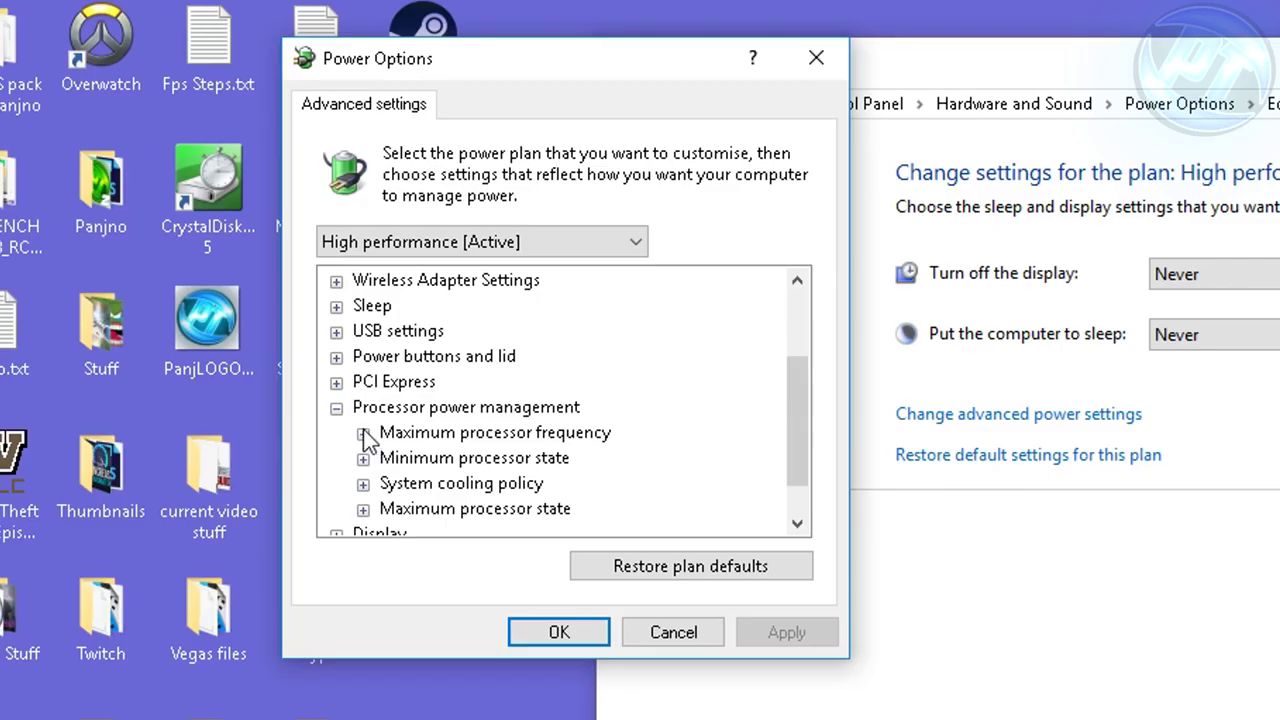
pyautogui.scroll(-1, 390, 450)
pyautogui.click(363, 408)
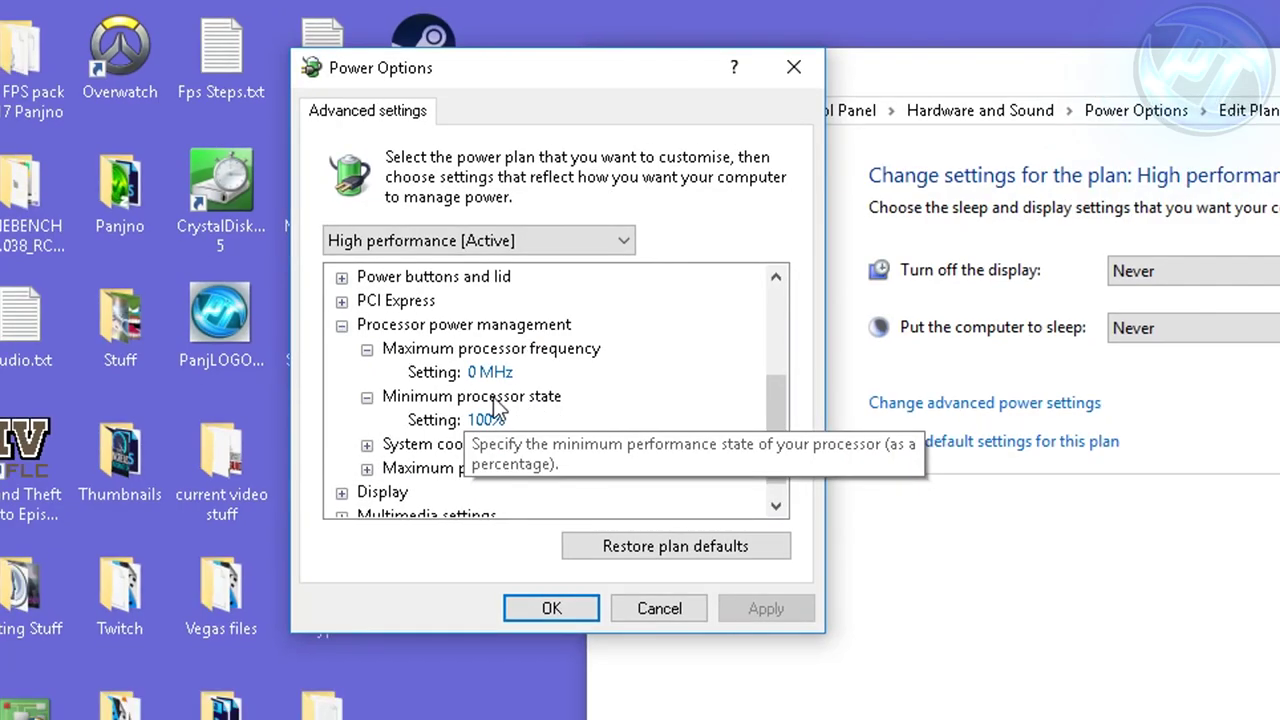
pyautogui.scroll(-1, 529, 413)
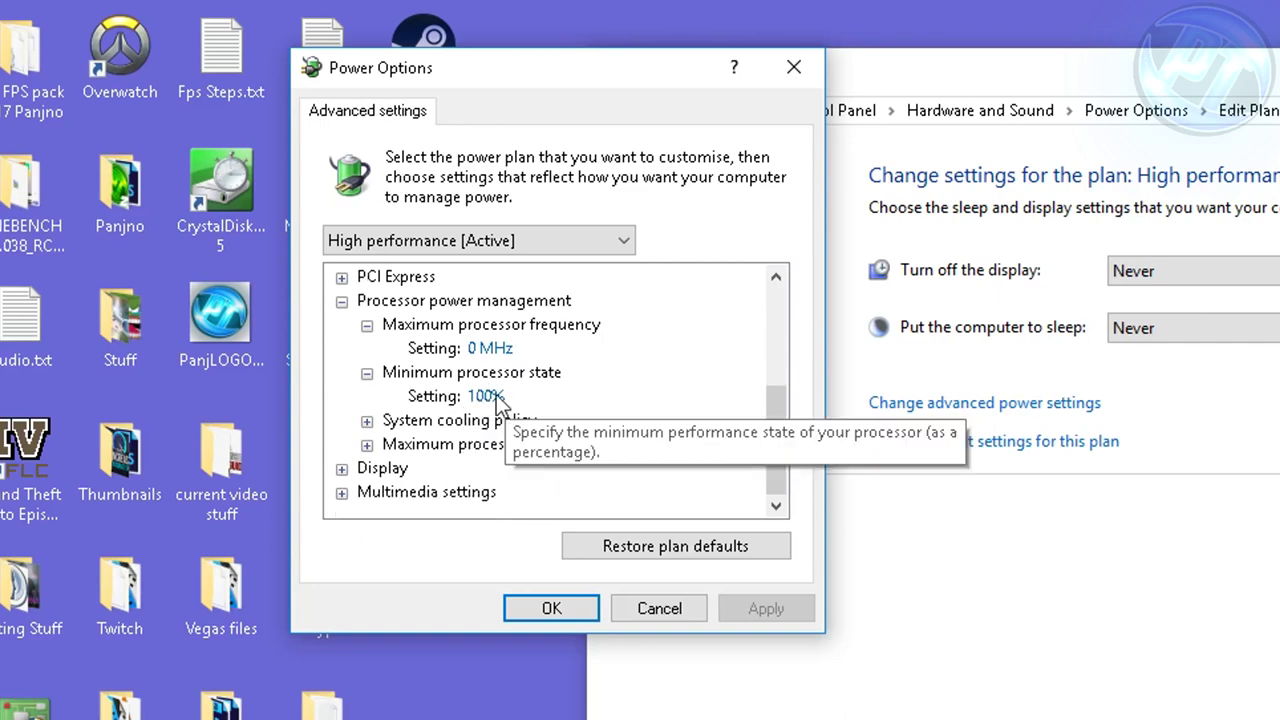
pyautogui.click(500, 396)
pyautogui.doubleClick(598, 428)
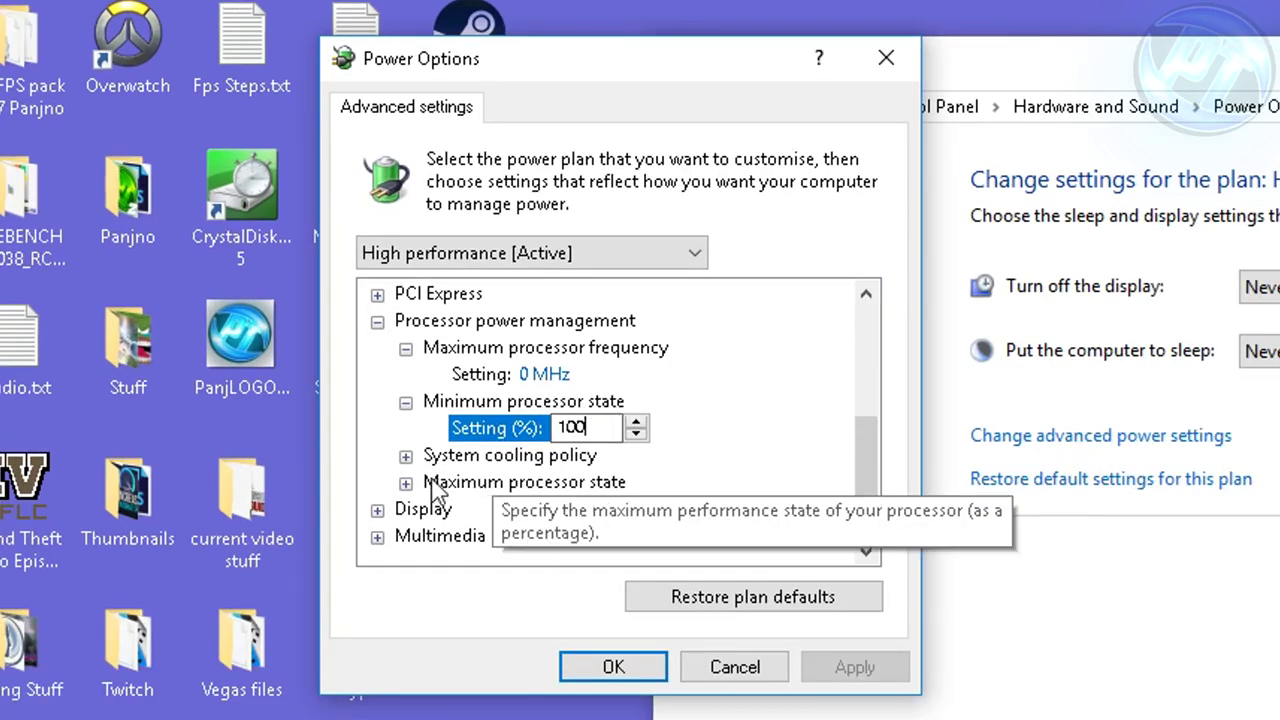
# Step: Check the Maximum processor state setting, cancel the advanced power settings and close the plan window
pyautogui.click(405, 483)
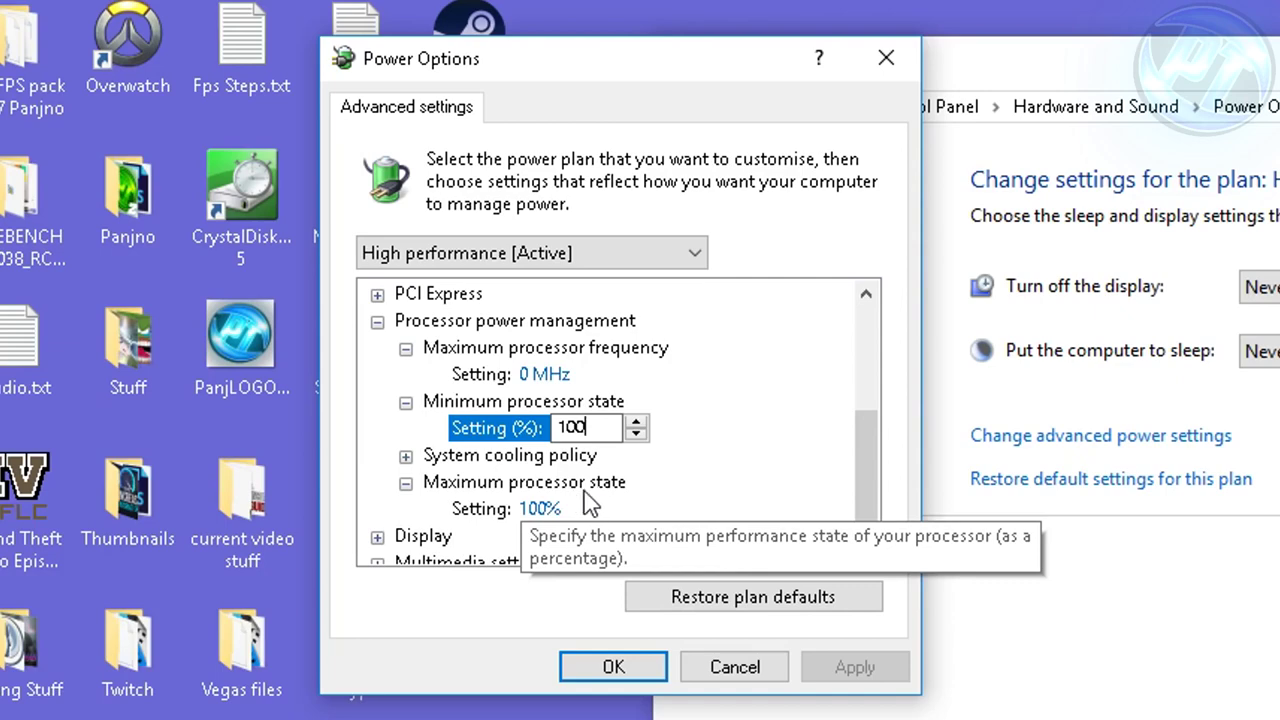
pyautogui.click(540, 509)
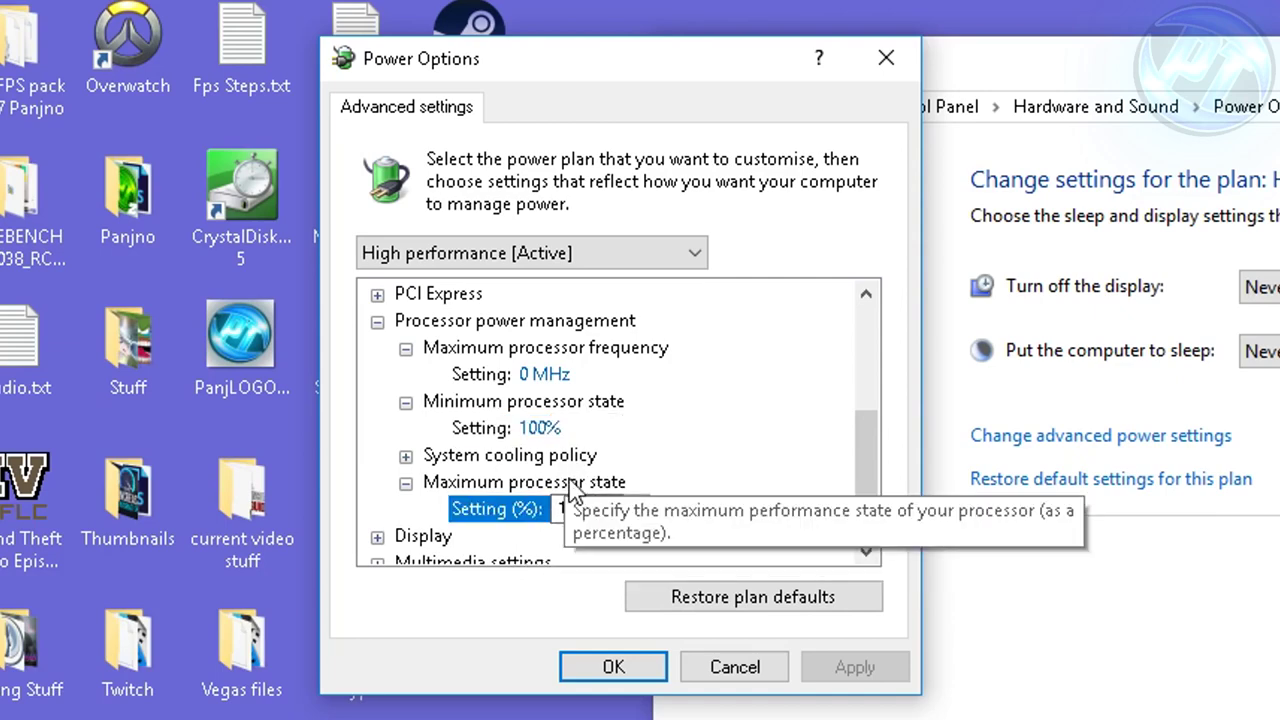
pyautogui.click(714, 665)
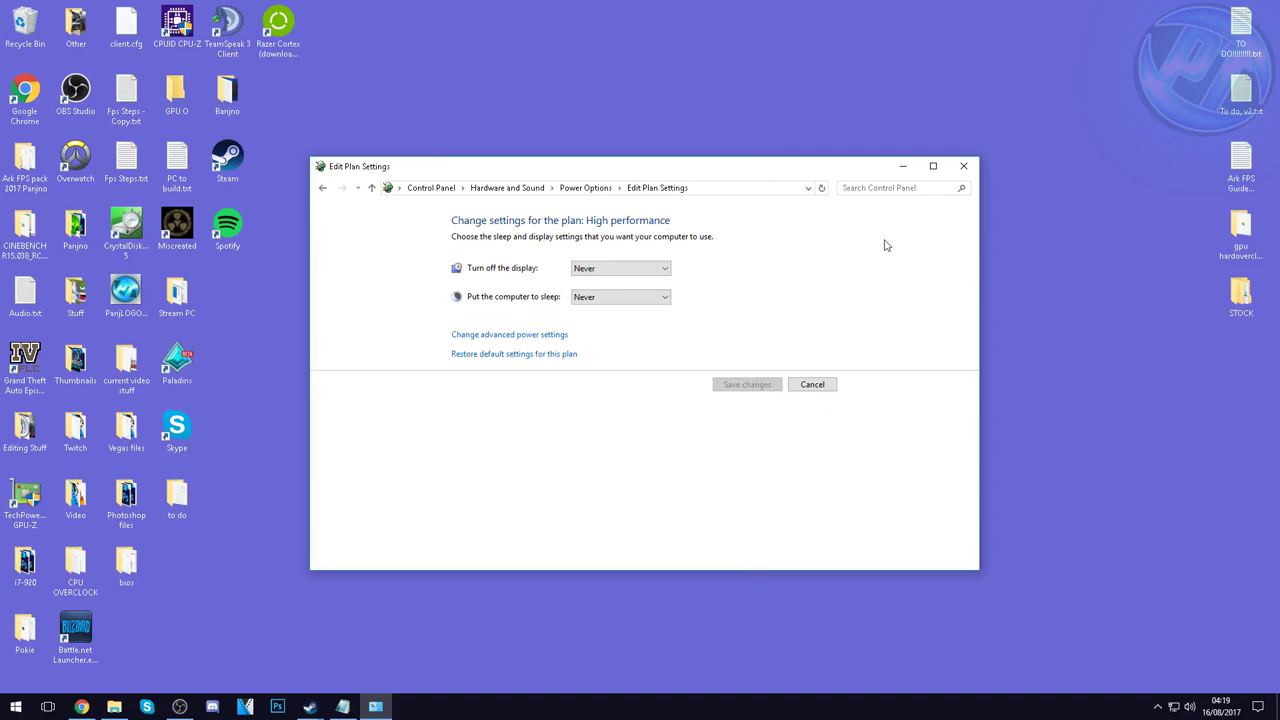
pyautogui.click(942, 168)
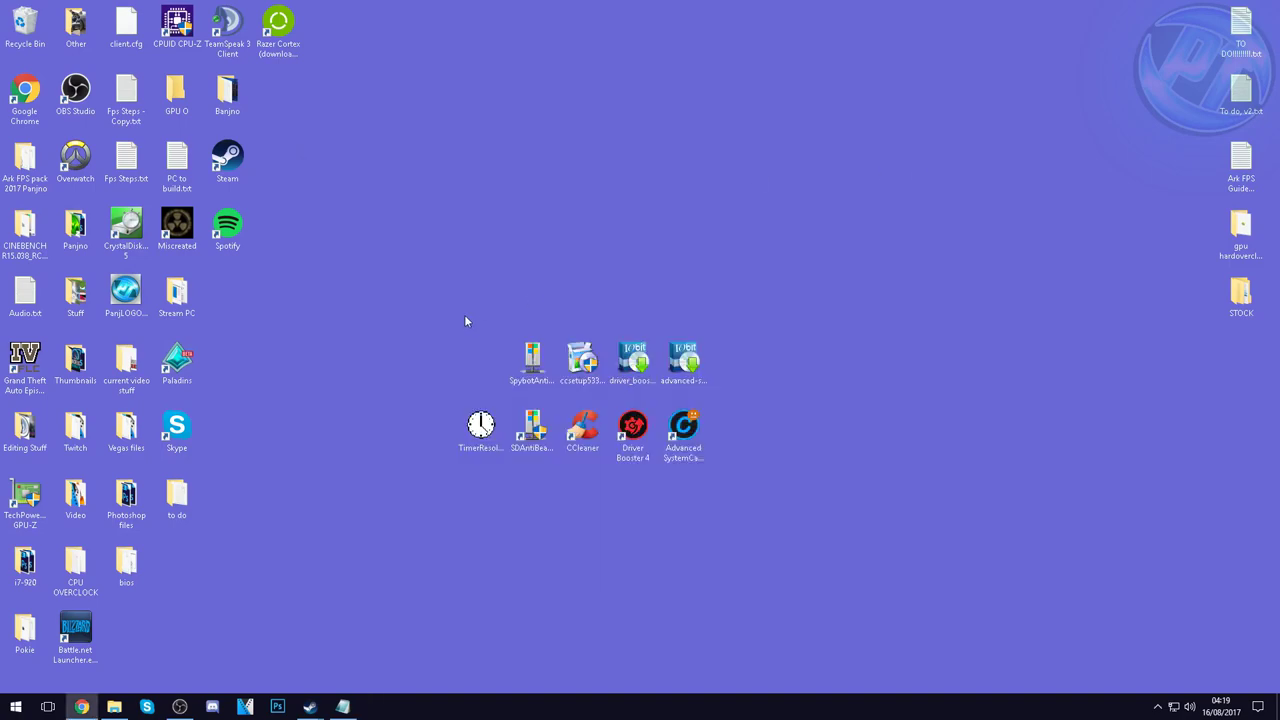
# Step: Open This PC's system properties and go to the advanced Performance settings for visual effects
pyautogui.click(20, 706)
pyautogui.write('this pc')
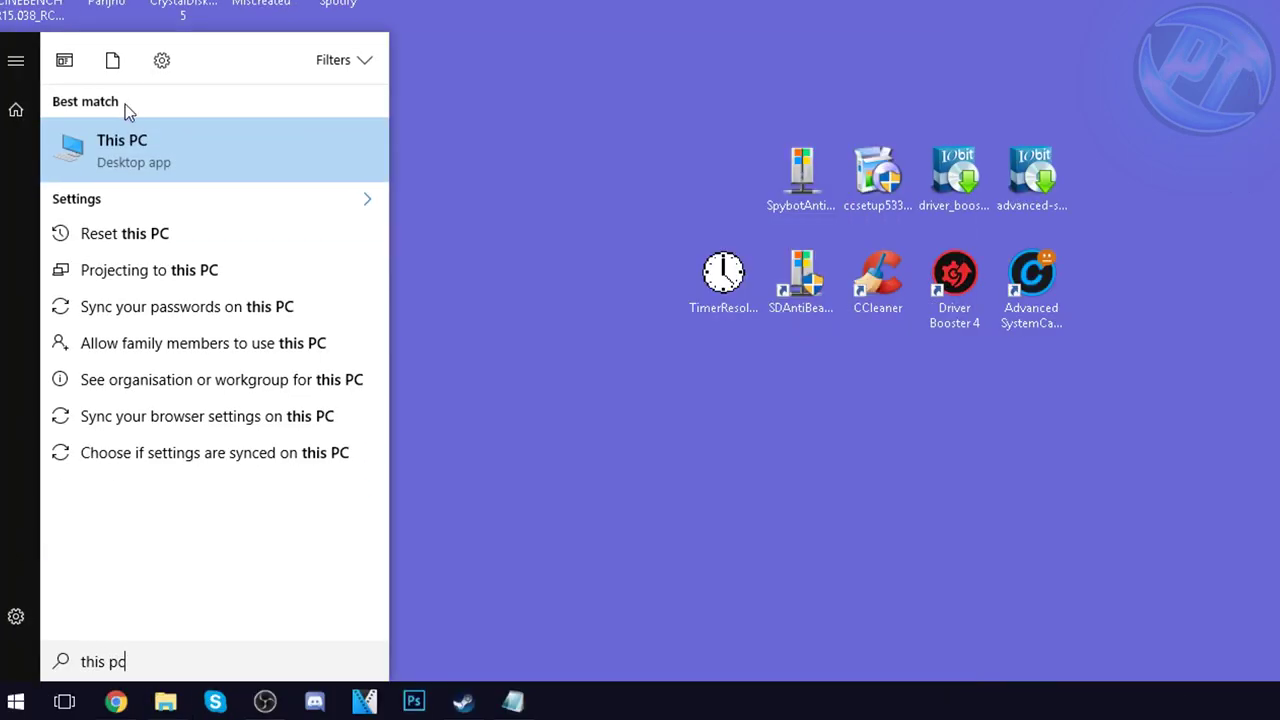
pyautogui.rightClick(155, 163)
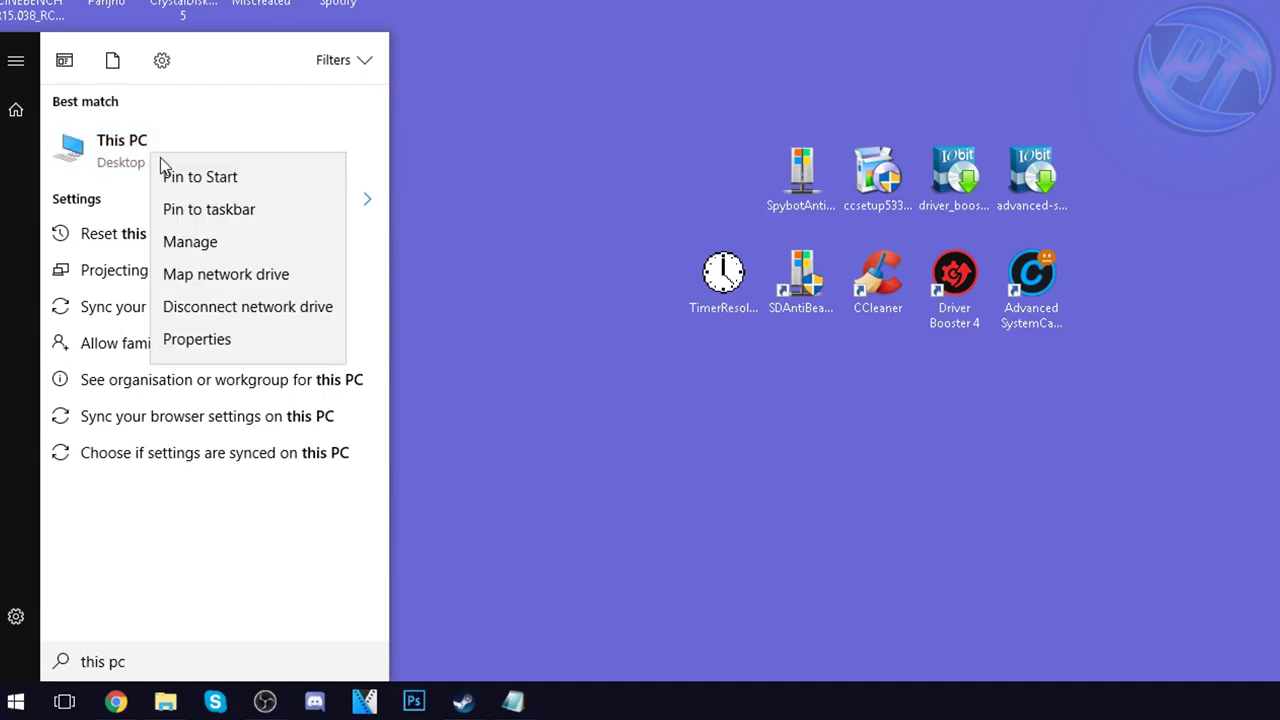
pyautogui.click(220, 338)
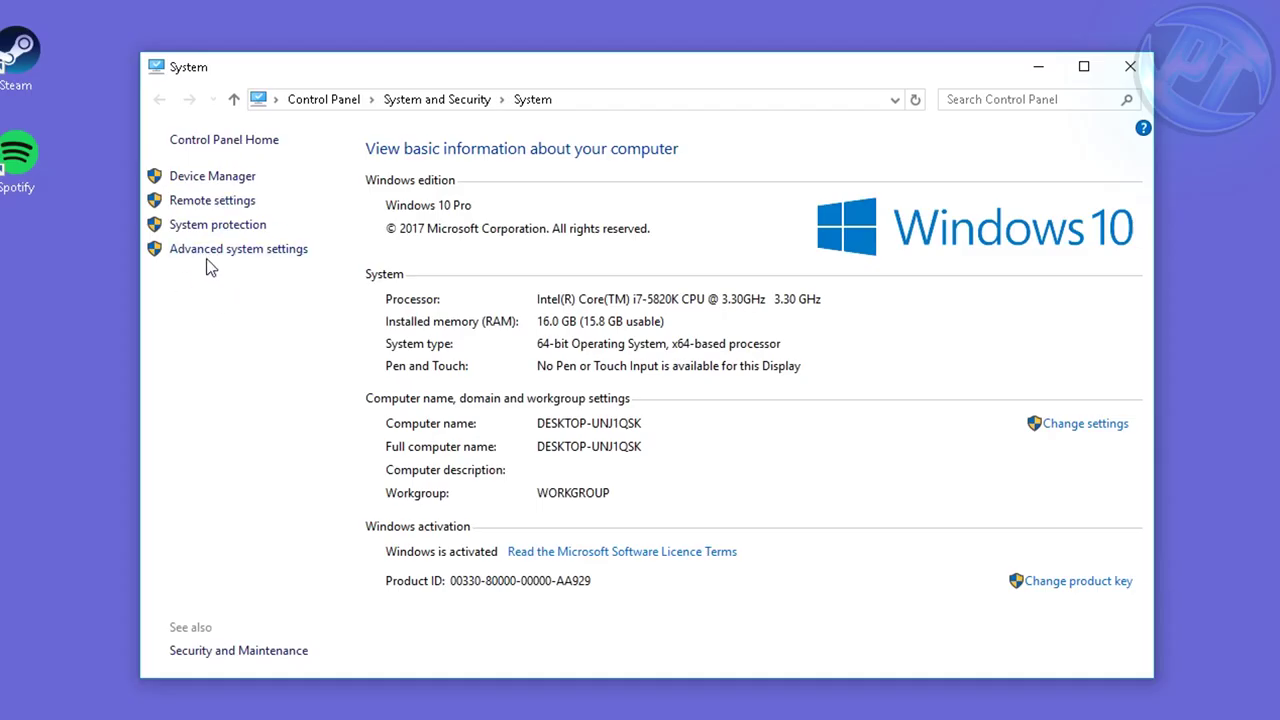
pyautogui.click(222, 252)
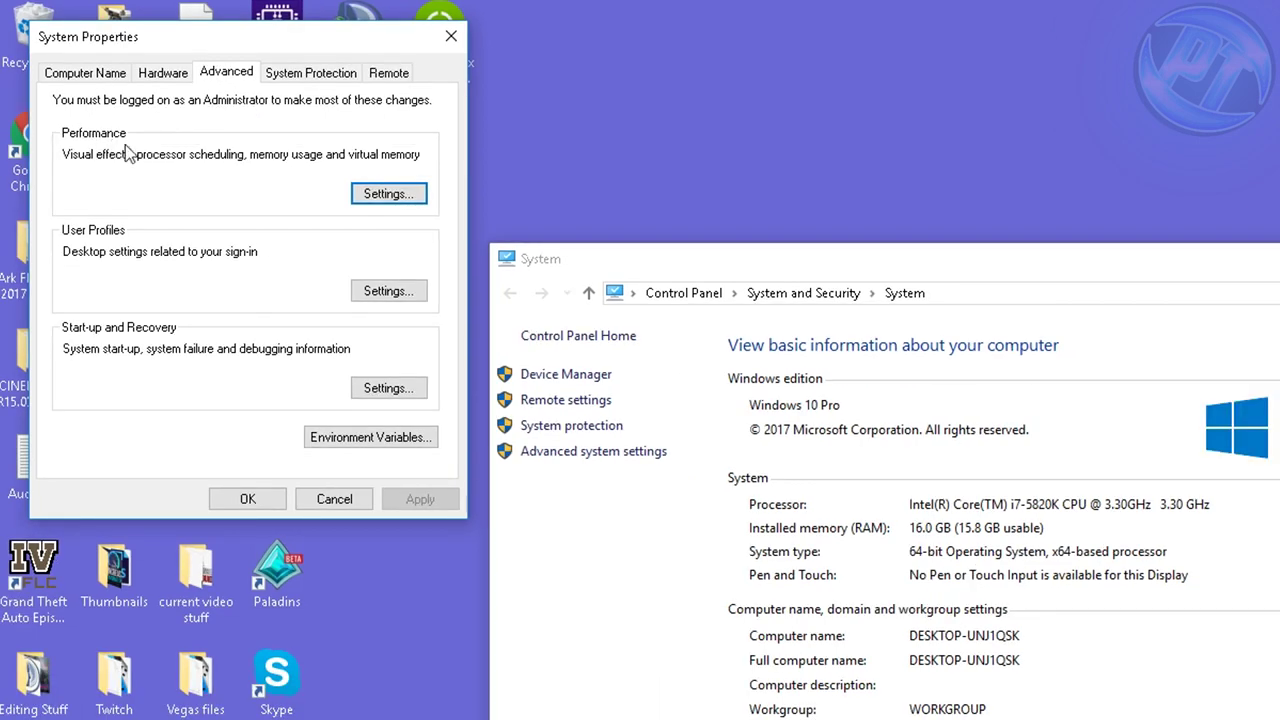
pyautogui.click(386, 195)
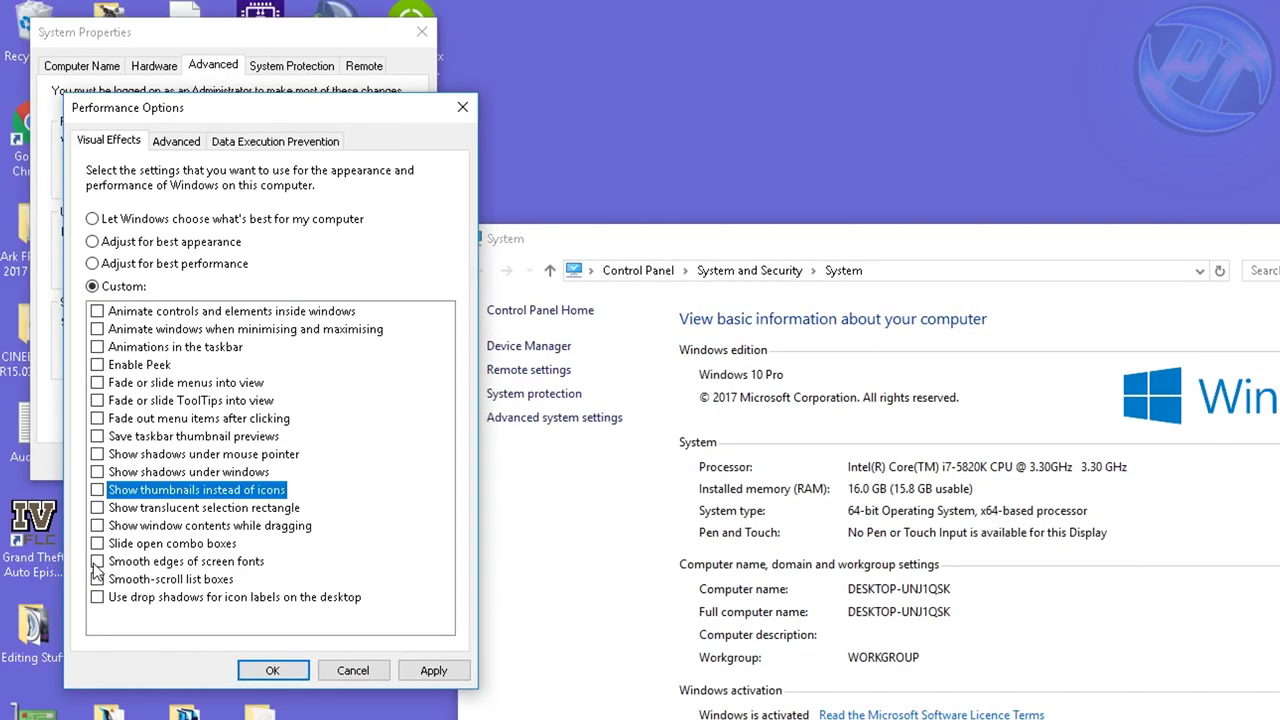
# Step: Enable Show thumbnails instead of icons, toggle Smooth edges of screen fonts on and back off, and apply the visual effects
pyautogui.click(97, 562)
pyautogui.click(97, 491)
pyautogui.click(433, 670)
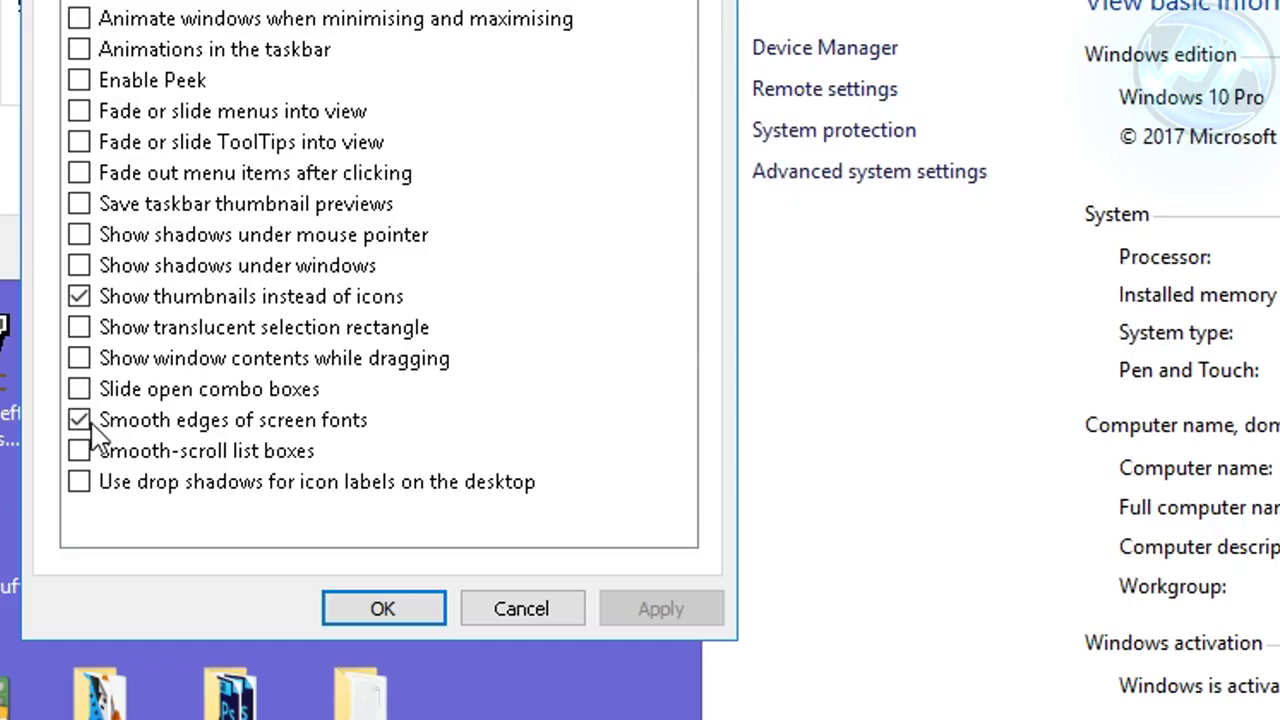
pyautogui.click(79, 421)
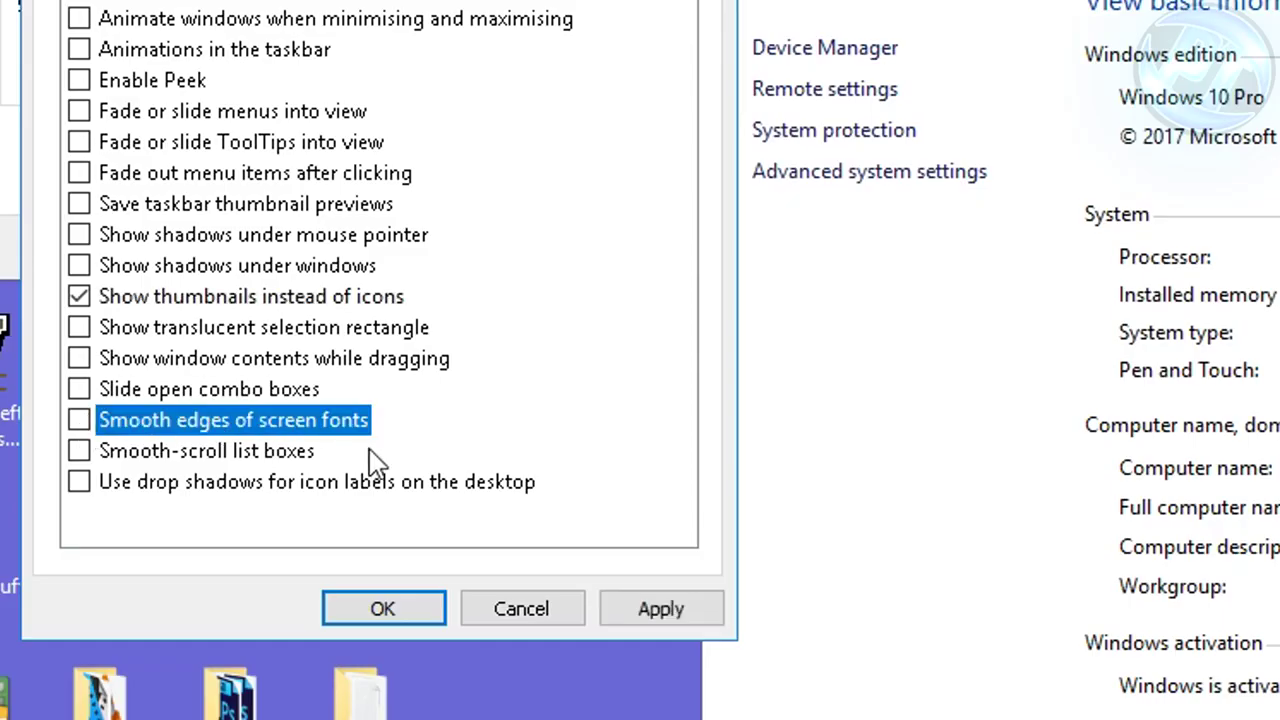
pyautogui.click(649, 614)
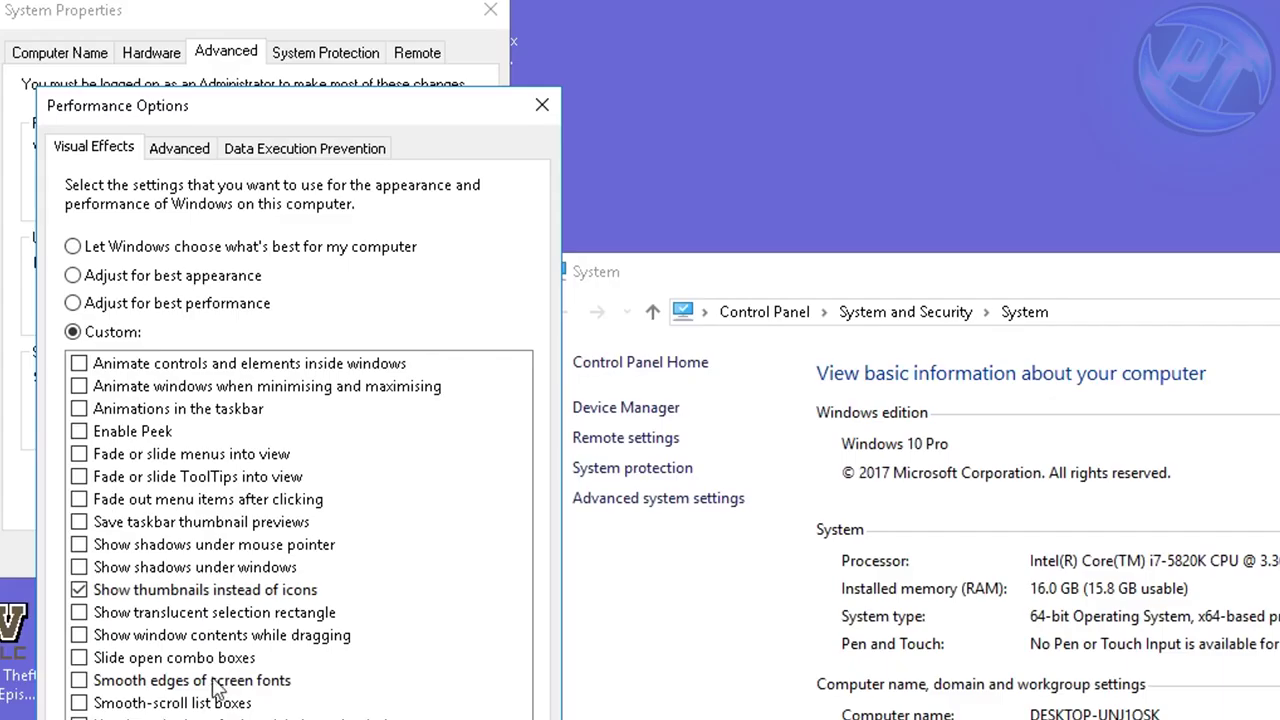
# Step: Open the Virtual Memory settings, look through the listed drives and set No paging file for drive C:
pyautogui.click(180, 150)
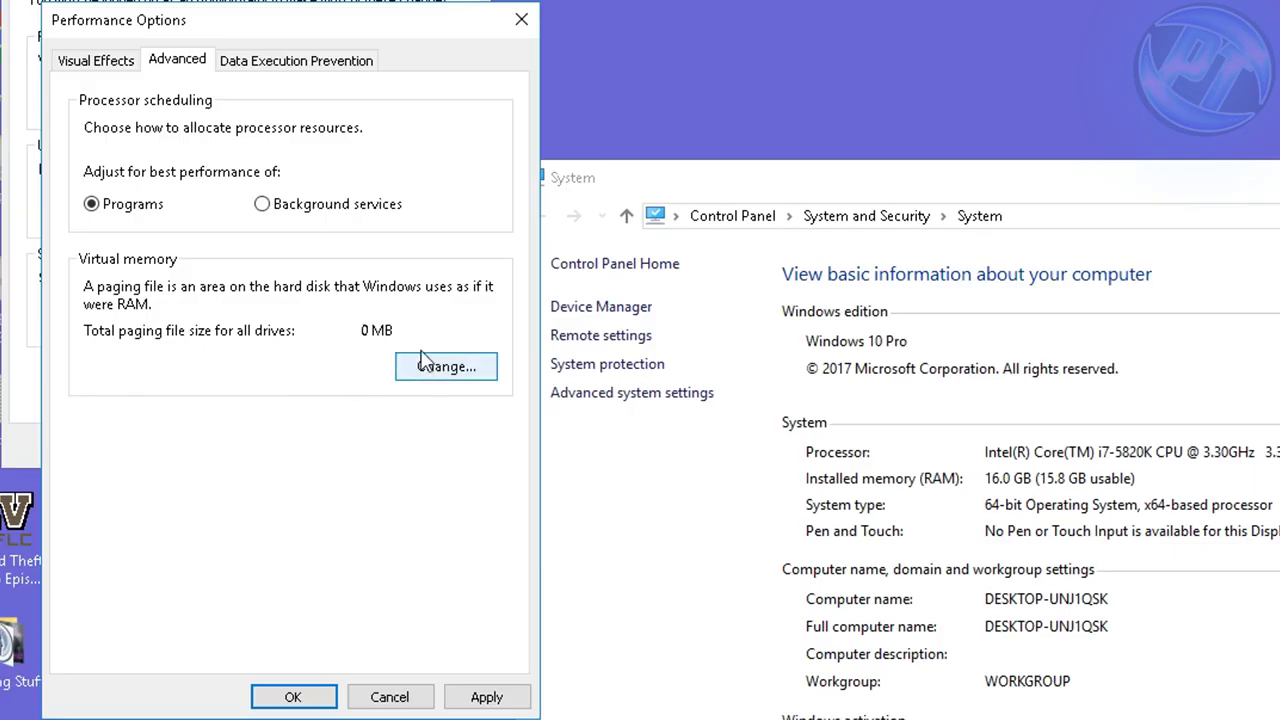
pyautogui.click(438, 365)
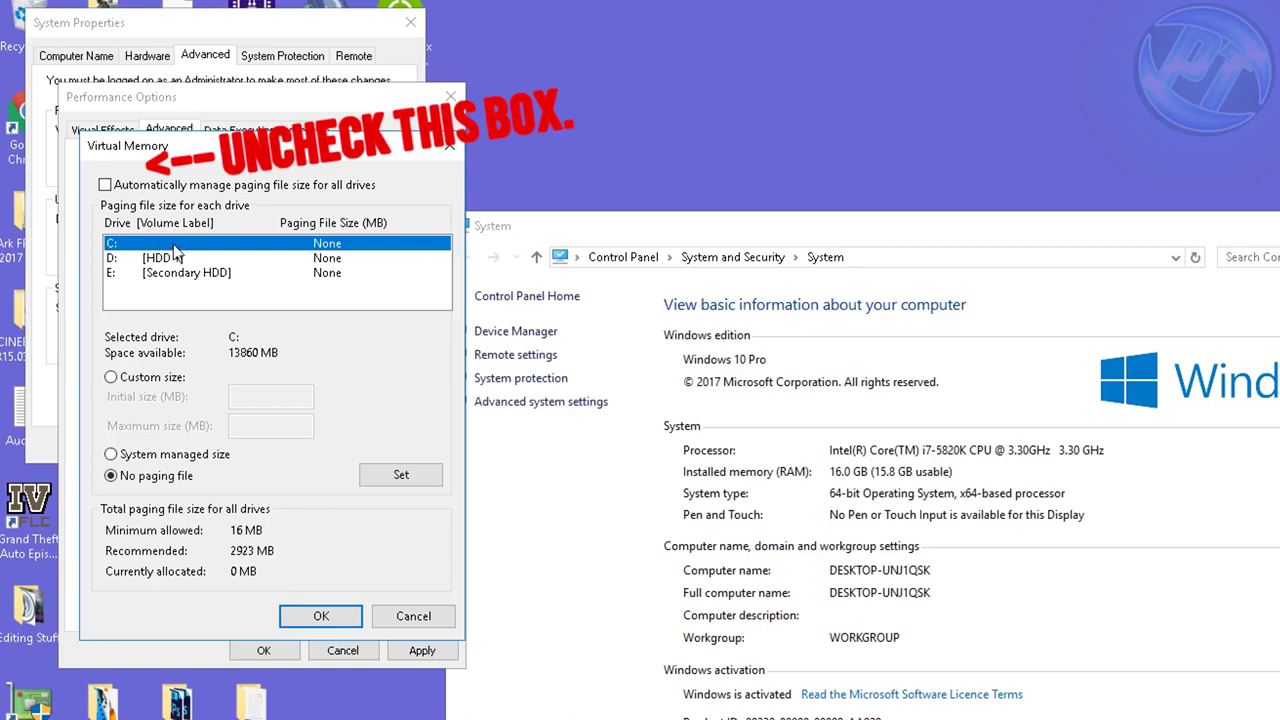
pyautogui.click(166, 258)
pyautogui.click(166, 272)
pyautogui.click(173, 245)
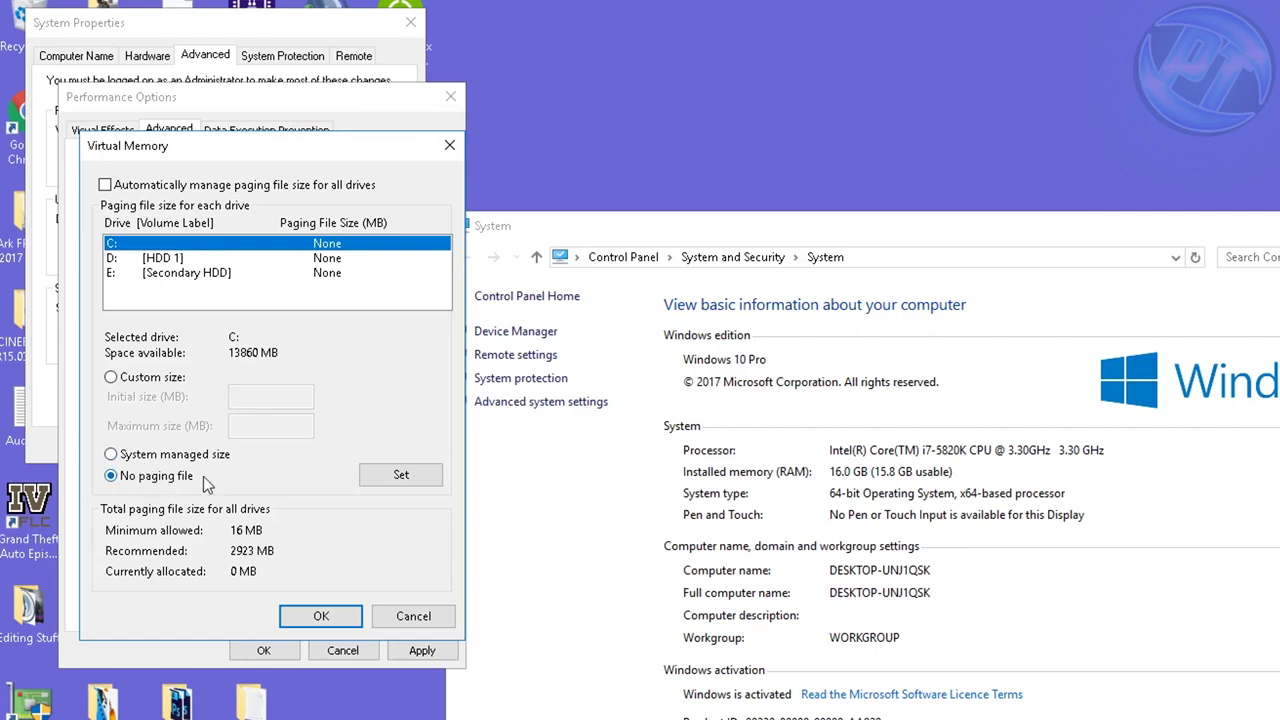
pyautogui.click(404, 476)
pyautogui.click(1000, 588)
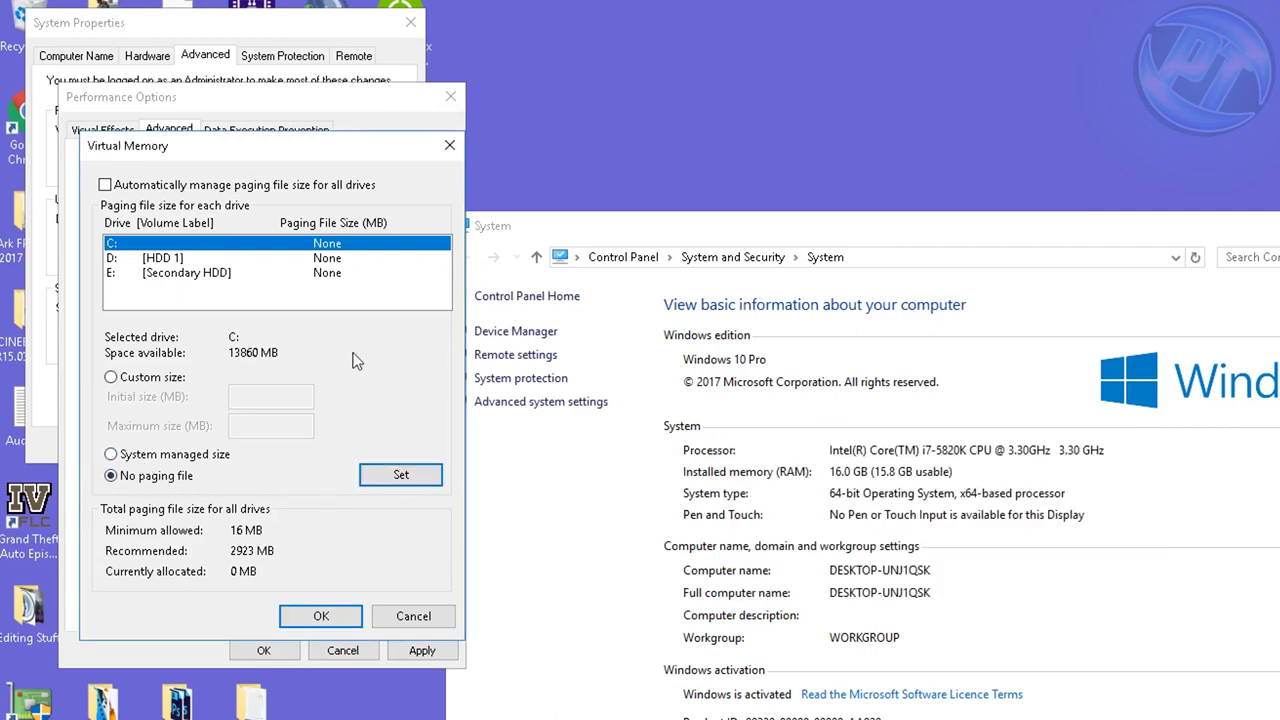
# Step: Check that drive D: uses No paging file, set the same for drive E:, and accept the virtual memory changes
pyautogui.click(130, 258)
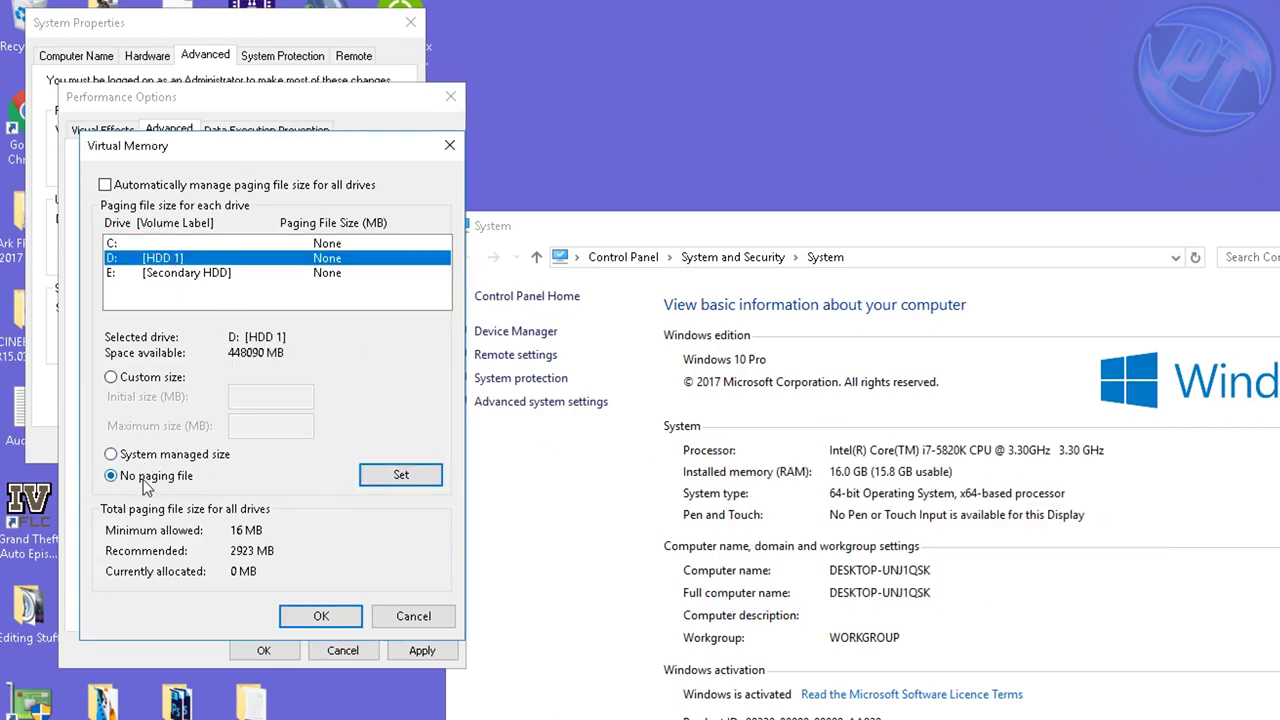
pyautogui.click(186, 273)
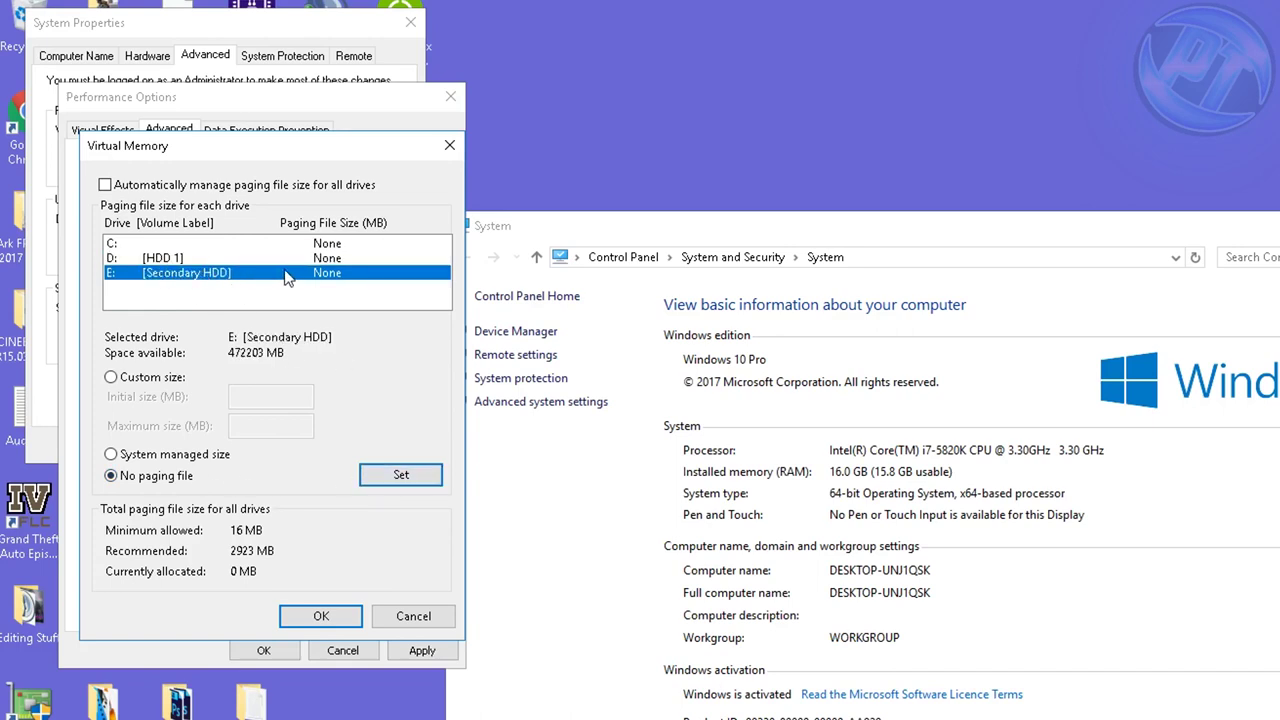
pyautogui.click(403, 476)
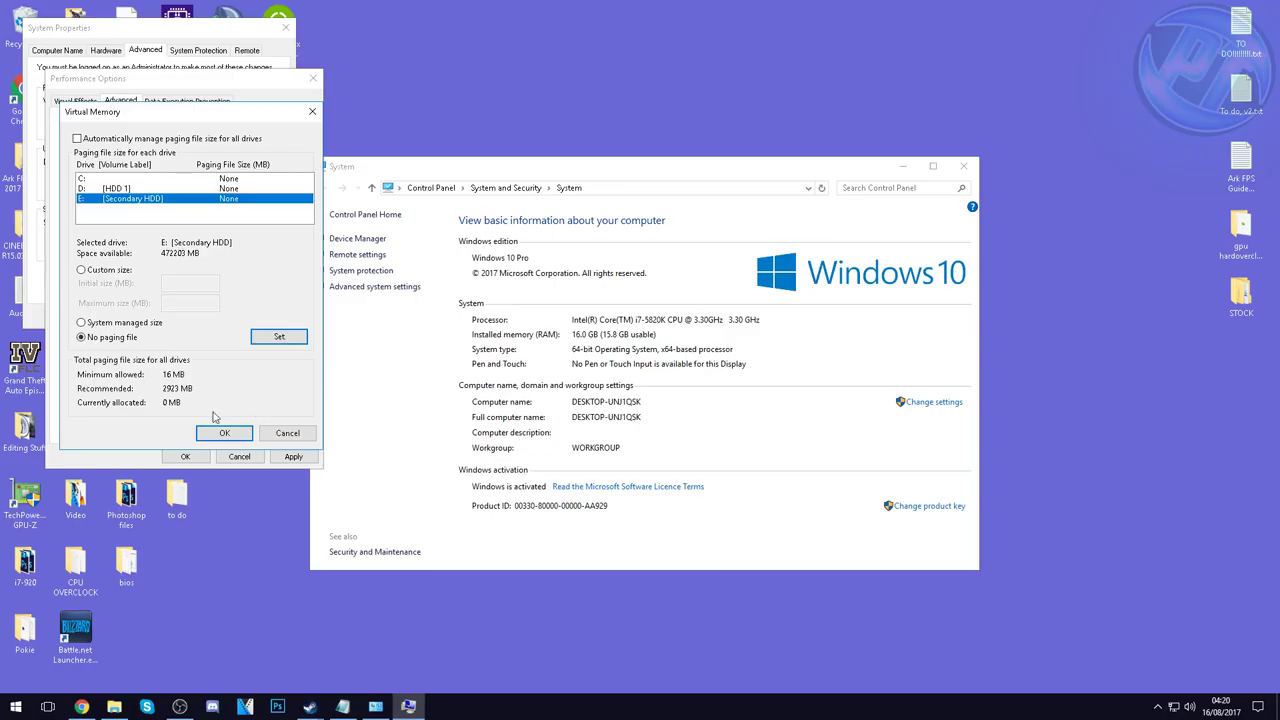
pyautogui.click(321, 616)
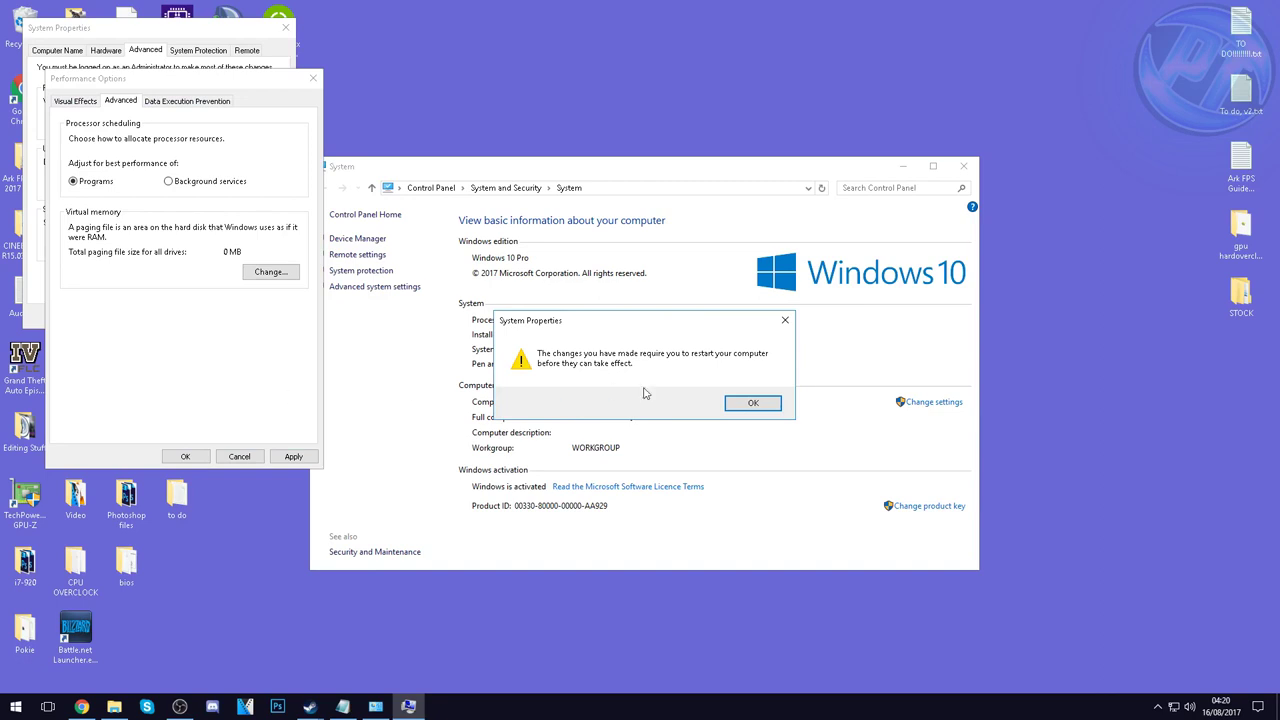
pyautogui.click(750, 404)
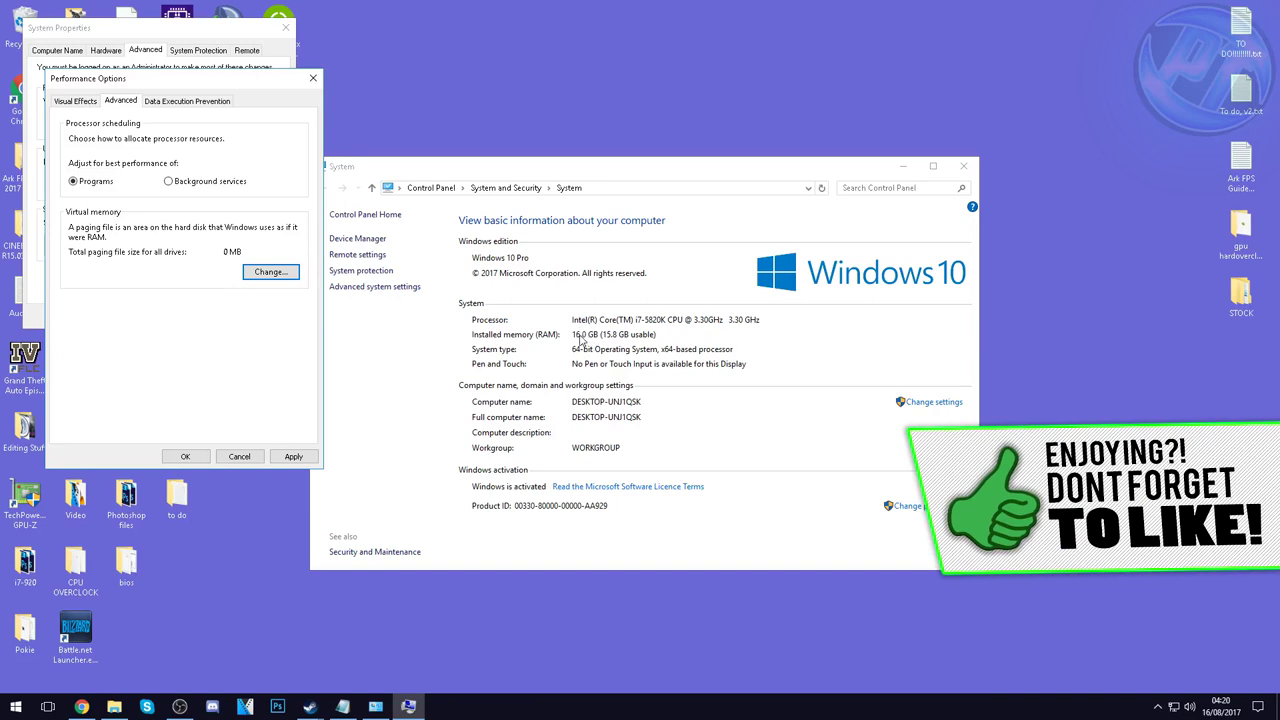
# Step: Reopen the Virtual Memory settings and look through the paging file entries for drives C:, D: and E:
pyautogui.click(270, 273)
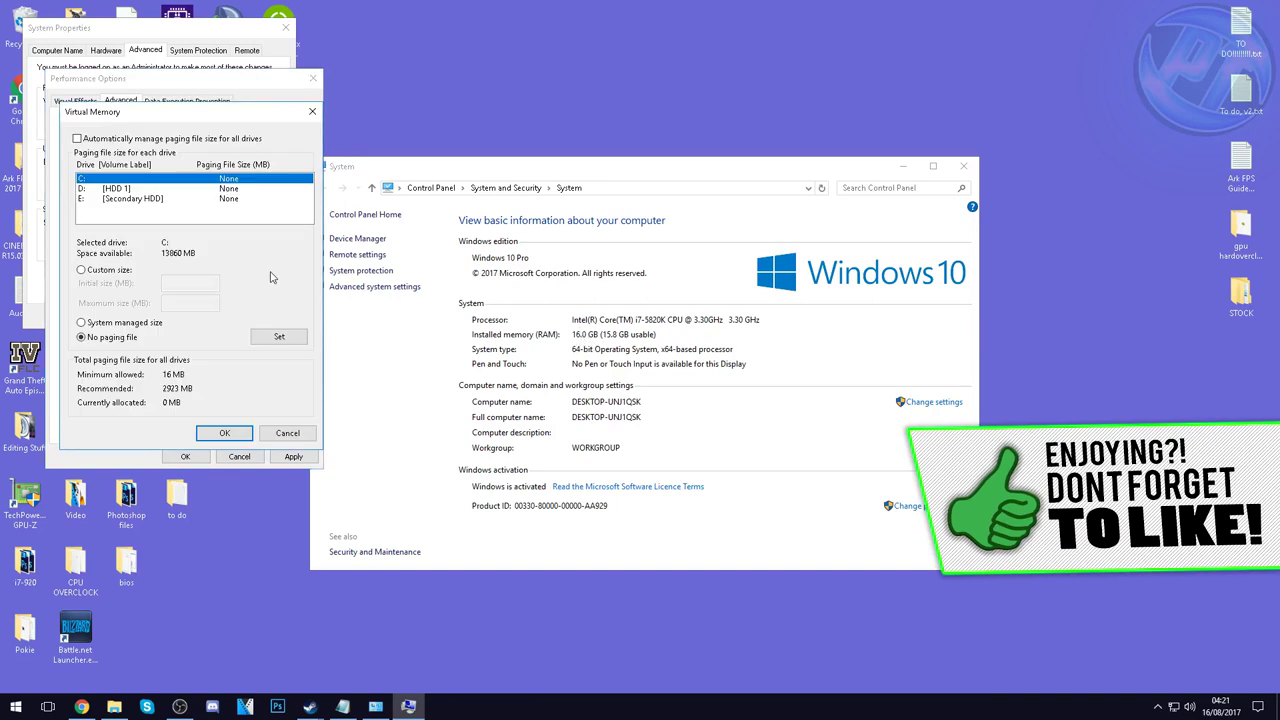
pyautogui.click(120, 189)
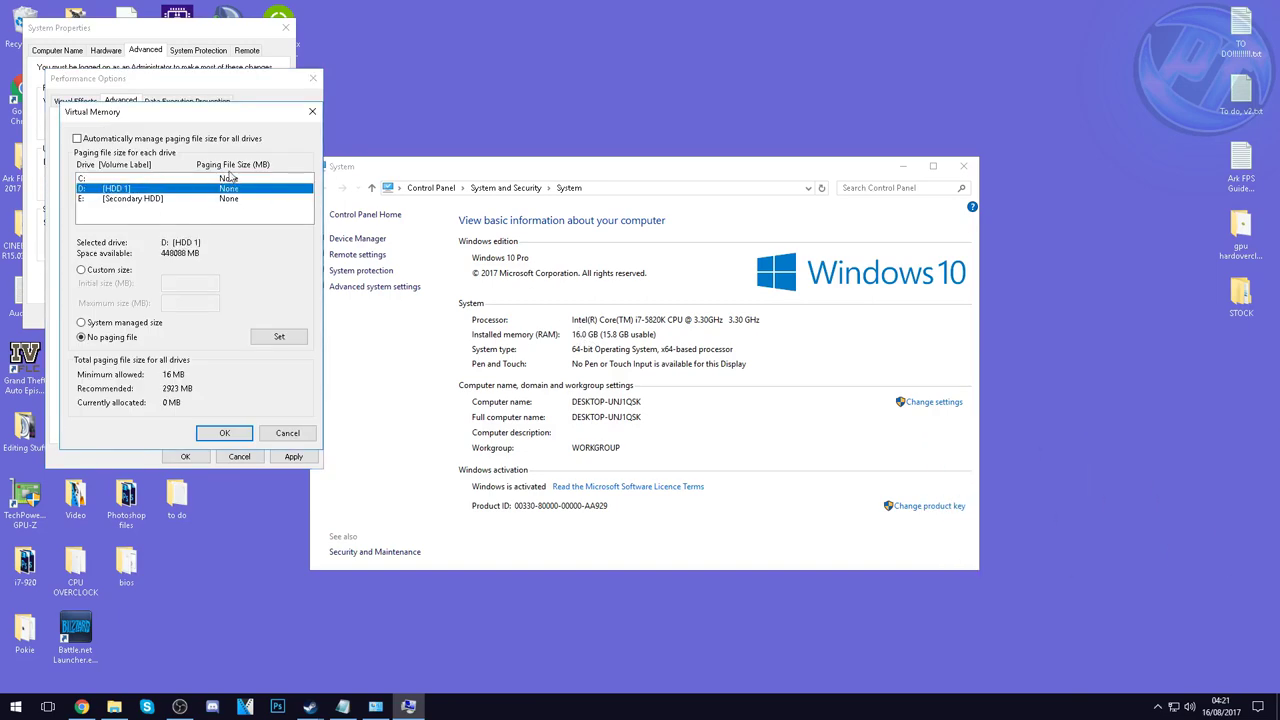
pyautogui.click(138, 180)
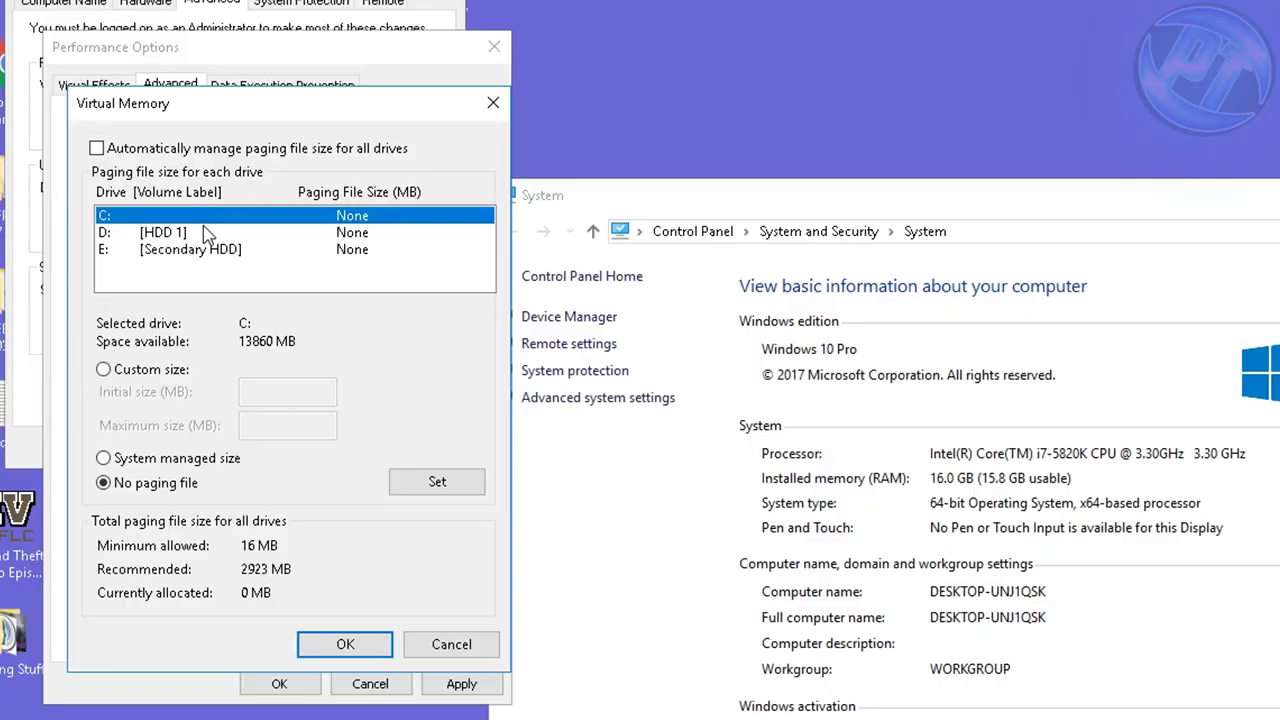
pyautogui.click(170, 249)
pyautogui.click(170, 232)
pyautogui.click(172, 250)
pyautogui.click(152, 219)
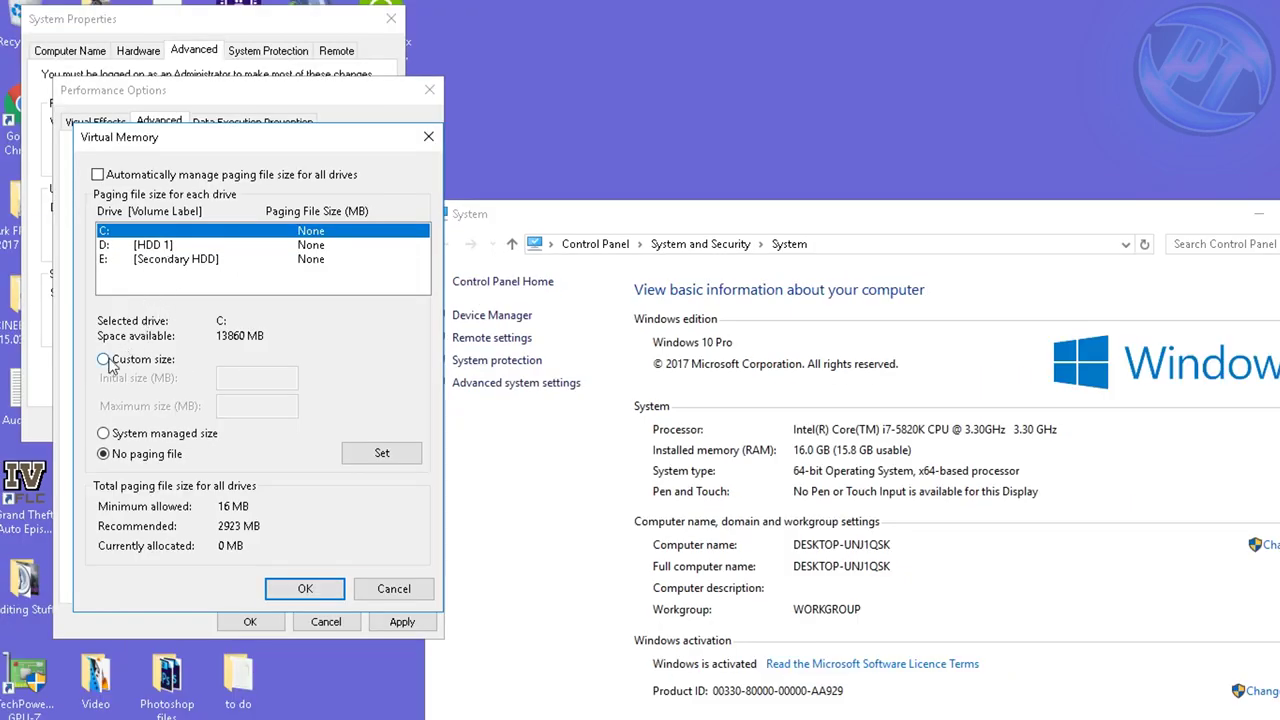
# Step: Set a custom paging file for drive C: with initial and maximum sizes of 4096 MB
pyautogui.click(106, 360)
pyautogui.click(239, 377)
pyautogui.write('4096')
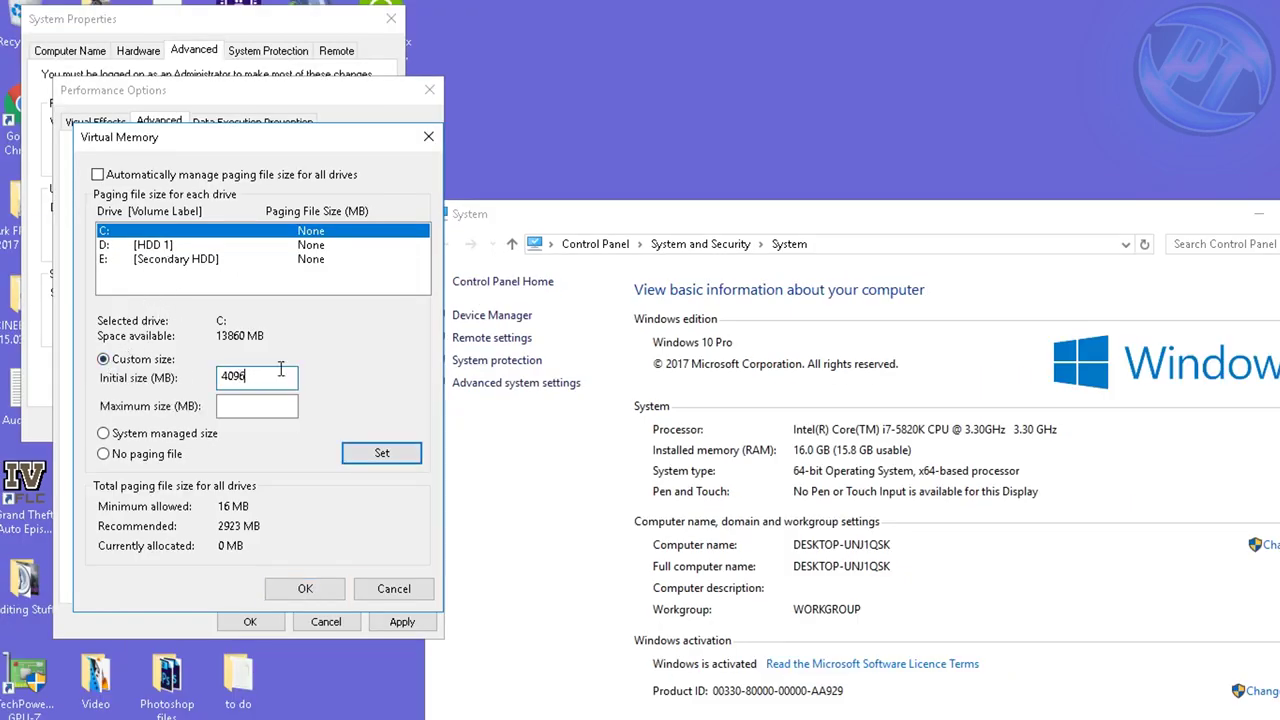
pyautogui.click(270, 398)
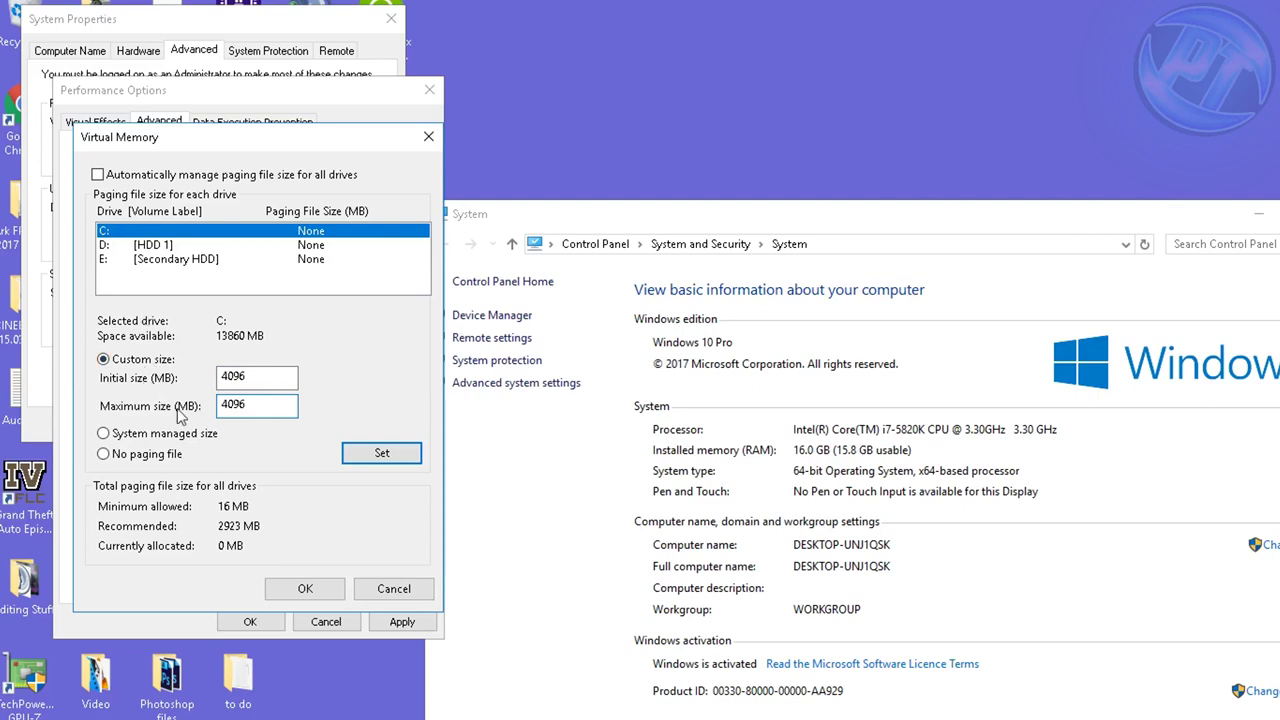
pyautogui.click(380, 454)
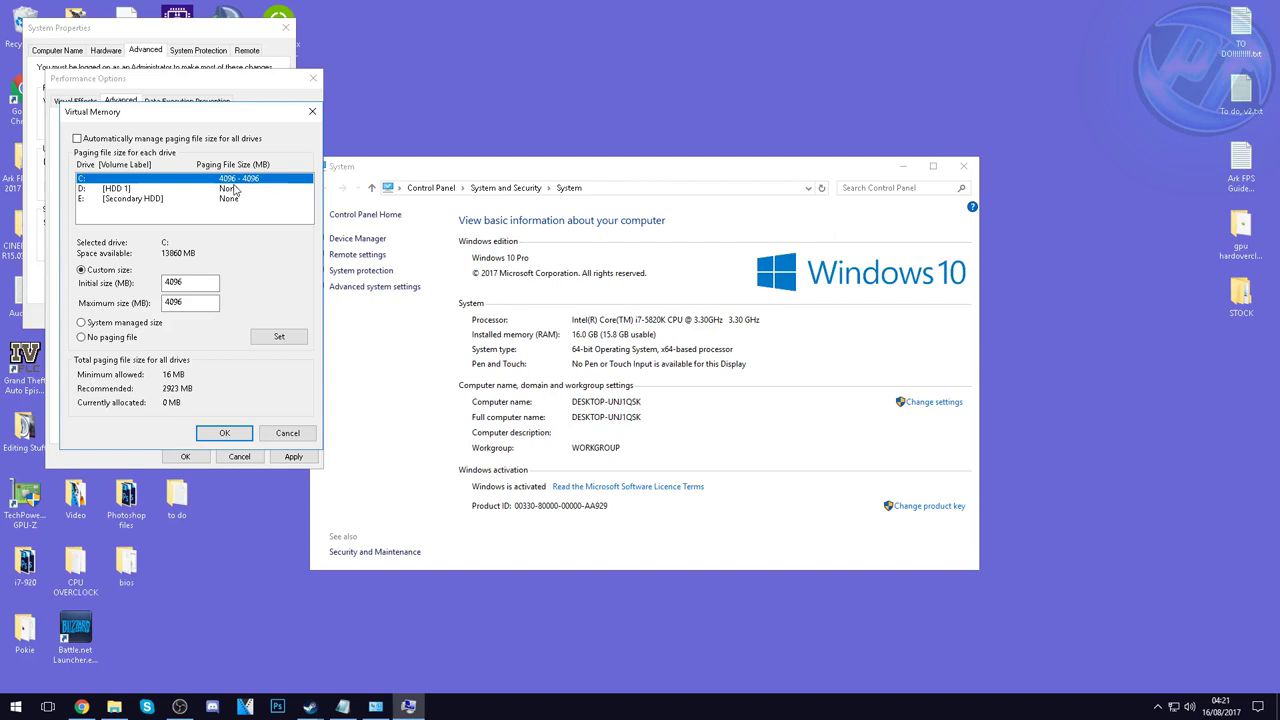
# Step: Check the paging file size listed for each drive in the Virtual Memory settings
pyautogui.click(239, 190)
pyautogui.click(236, 200)
pyautogui.click(236, 190)
pyautogui.click(236, 179)
pyautogui.press('Down')
pyautogui.press('Up')
pyautogui.click(232, 190)
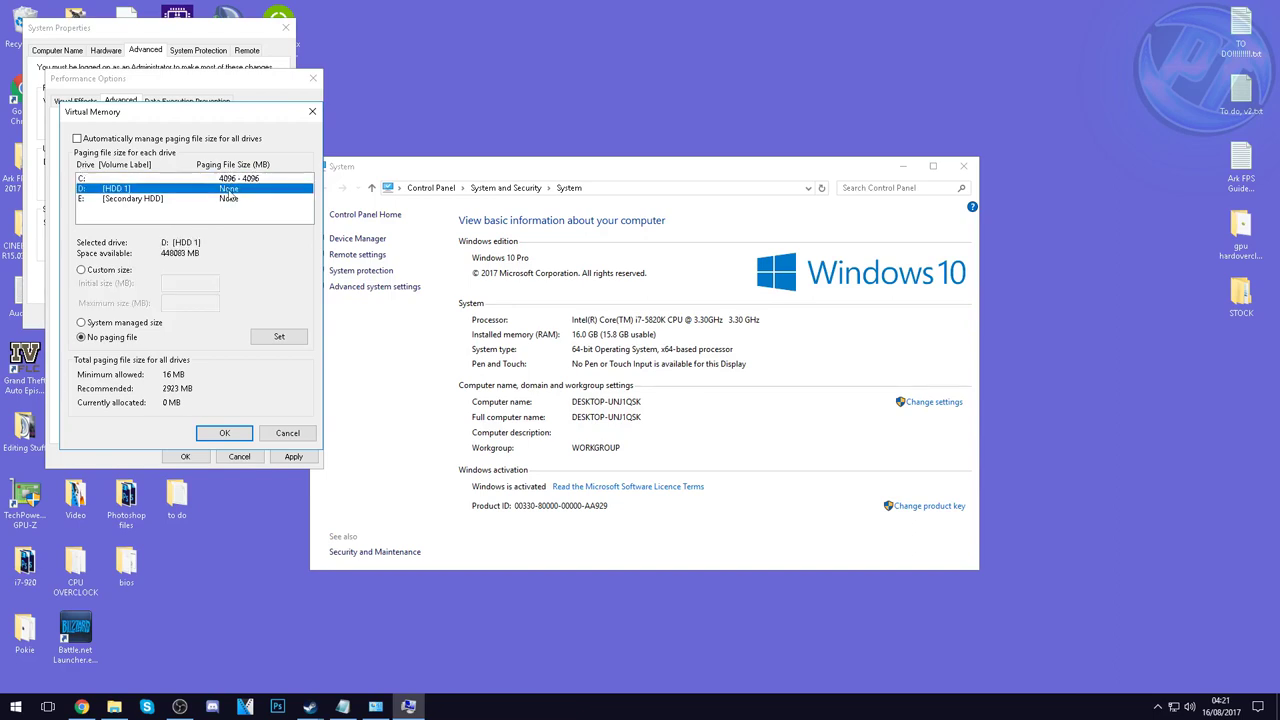
# Step: Set drive C: back to No paging file, accept the virtual memory changes and recheck them
pyautogui.press('Up')
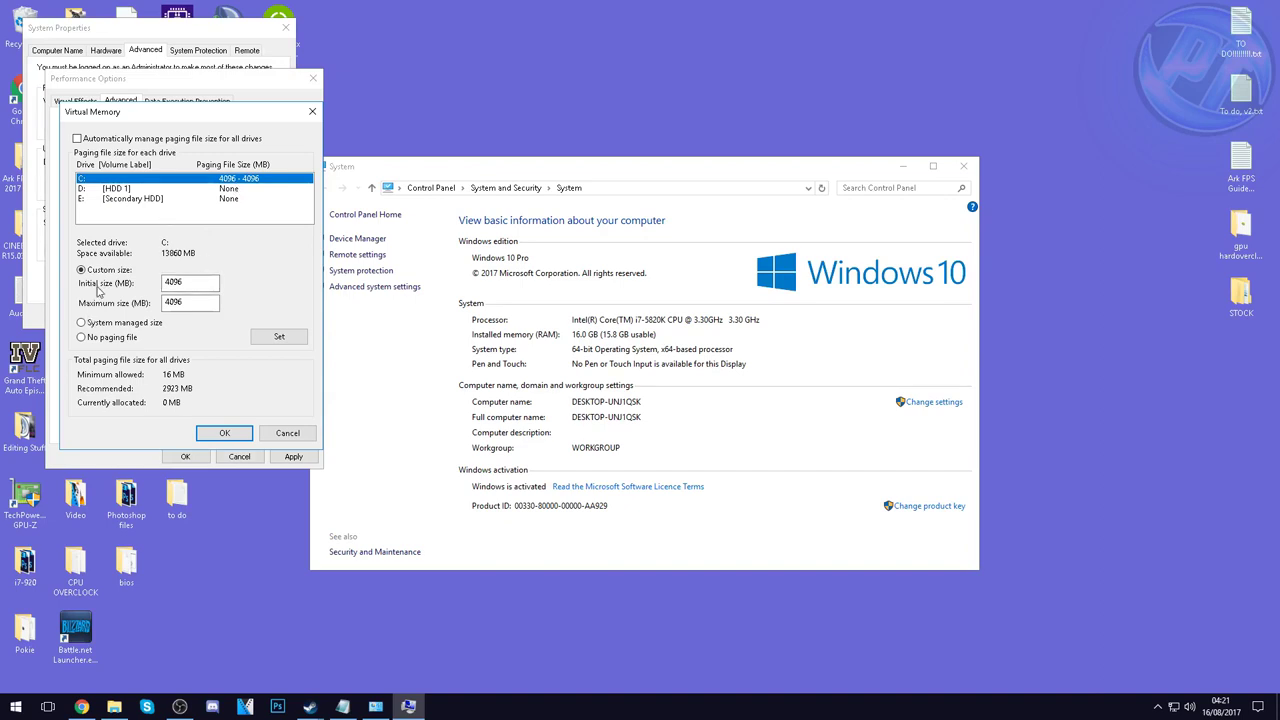
pyautogui.click(82, 337)
pyautogui.click(284, 336)
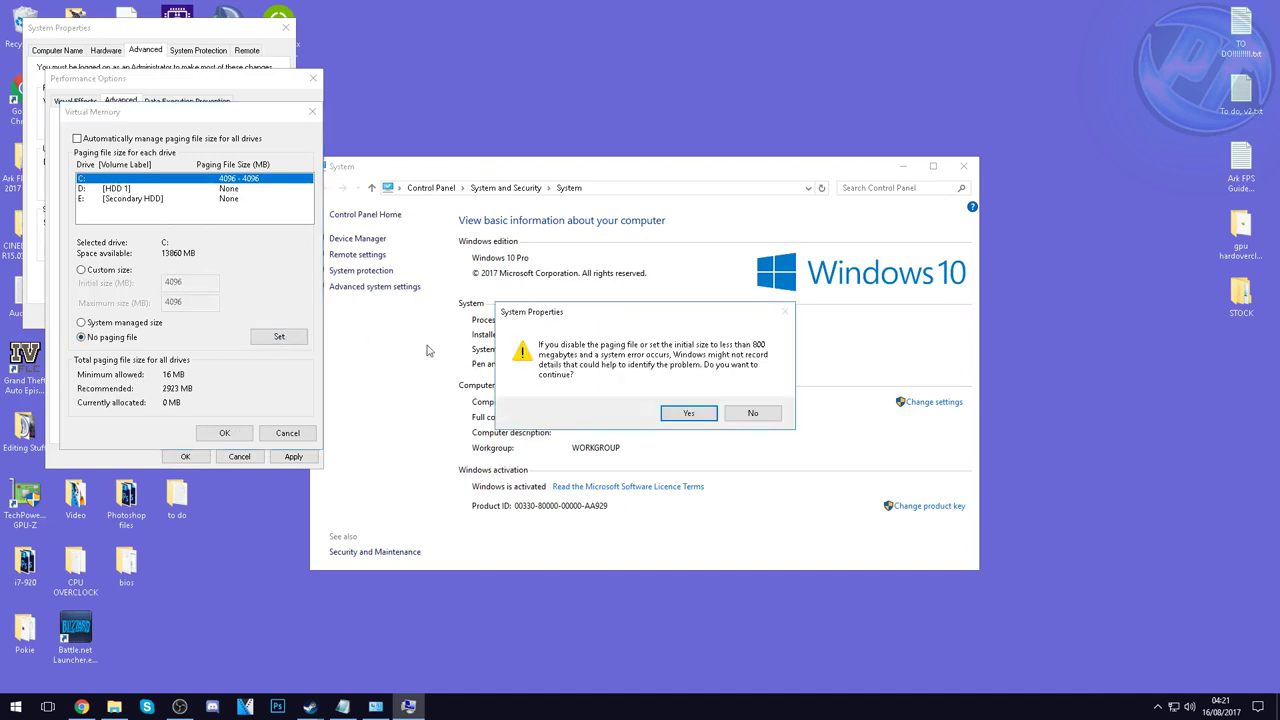
pyautogui.click(688, 414)
pyautogui.click(239, 434)
pyautogui.click(730, 408)
pyautogui.click(258, 275)
pyautogui.click(239, 434)
# Step: Apply the Performance Options and view the Data Execution Prevention settings before closing the dialog
pyautogui.click(290, 456)
pyautogui.click(187, 101)
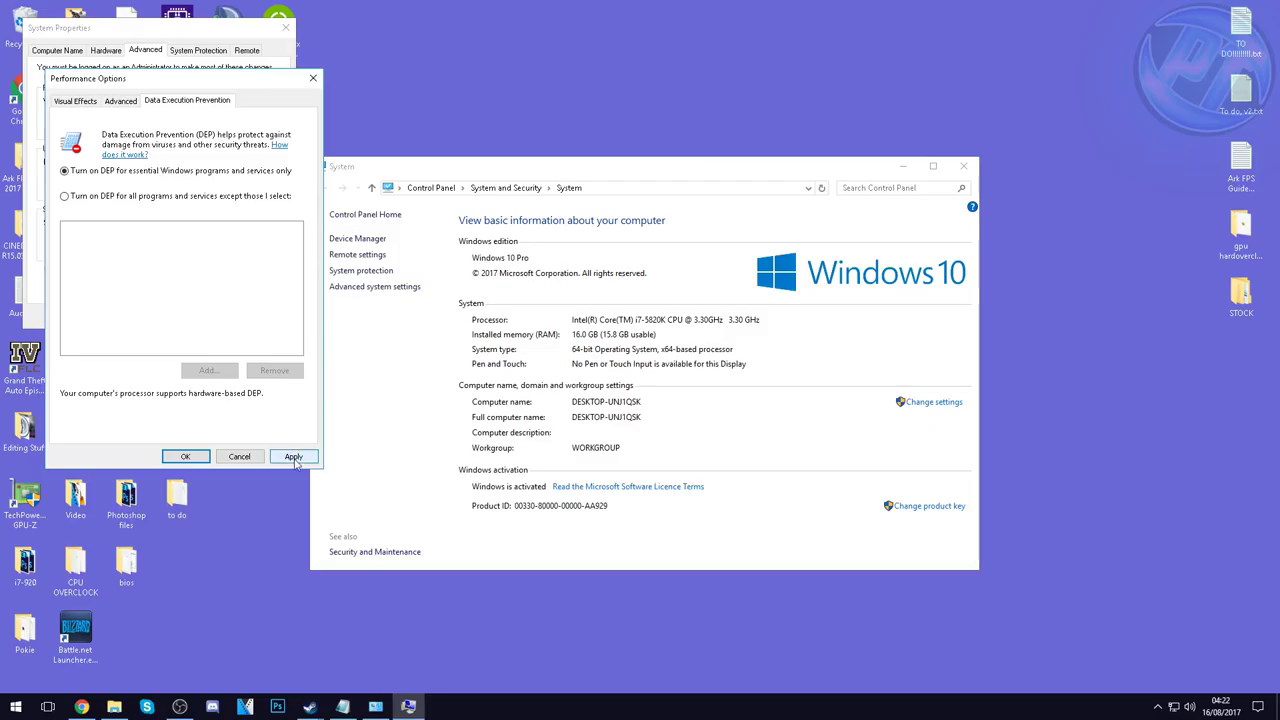
pyautogui.click(344, 629)
# Step: Review the System Protection status of the Secondary HDD, Local Disk and HDD 1 drives
pyautogui.click(197, 50)
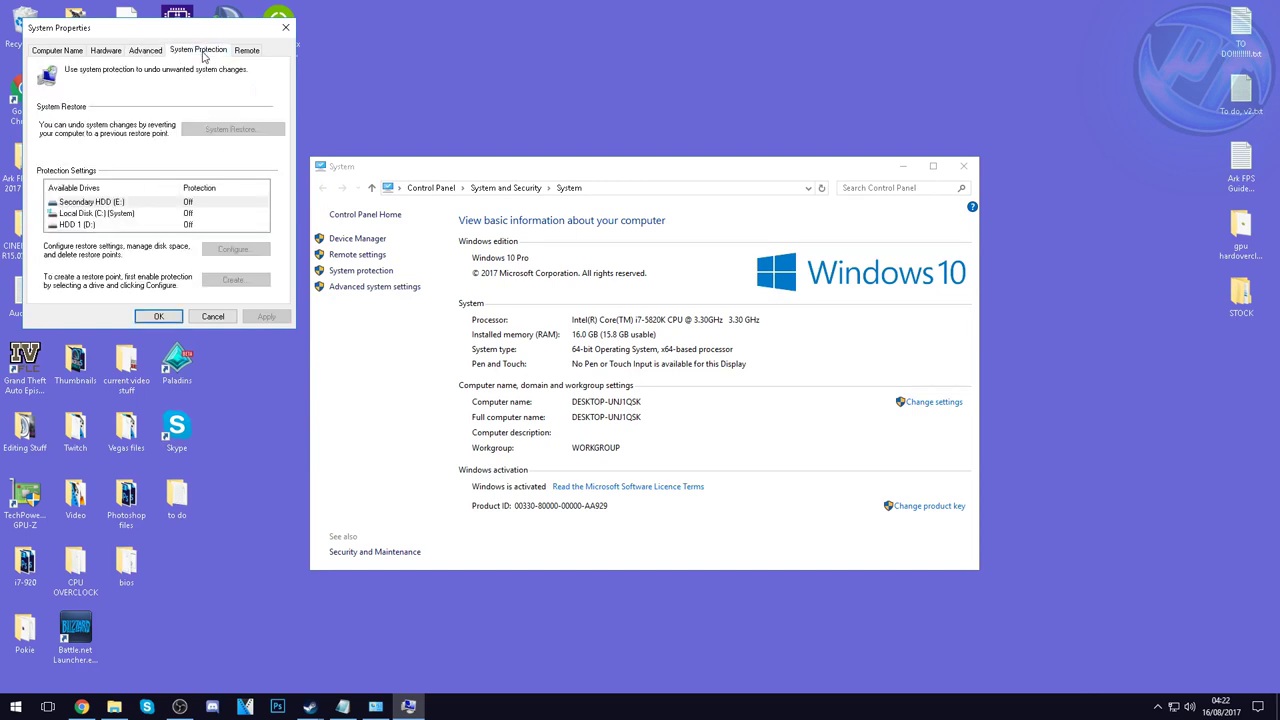
pyautogui.click(195, 205)
pyautogui.press('Down')
pyautogui.press('Down')
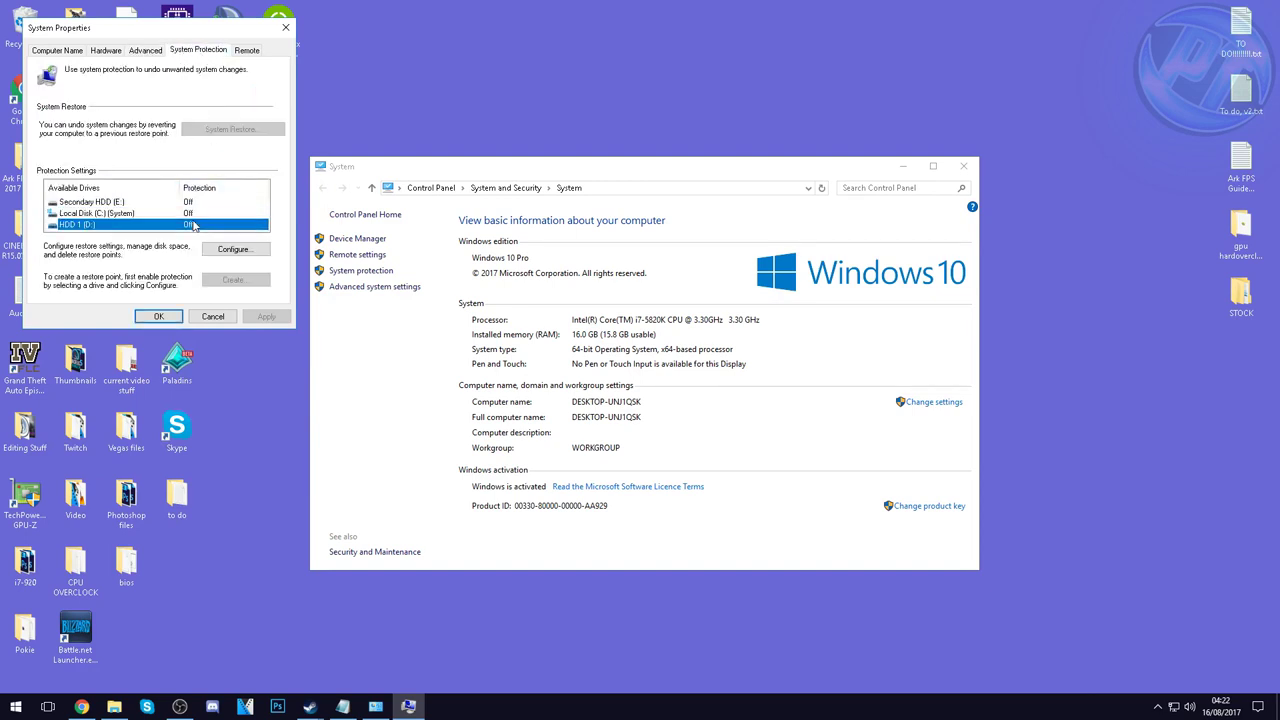
pyautogui.click(195, 204)
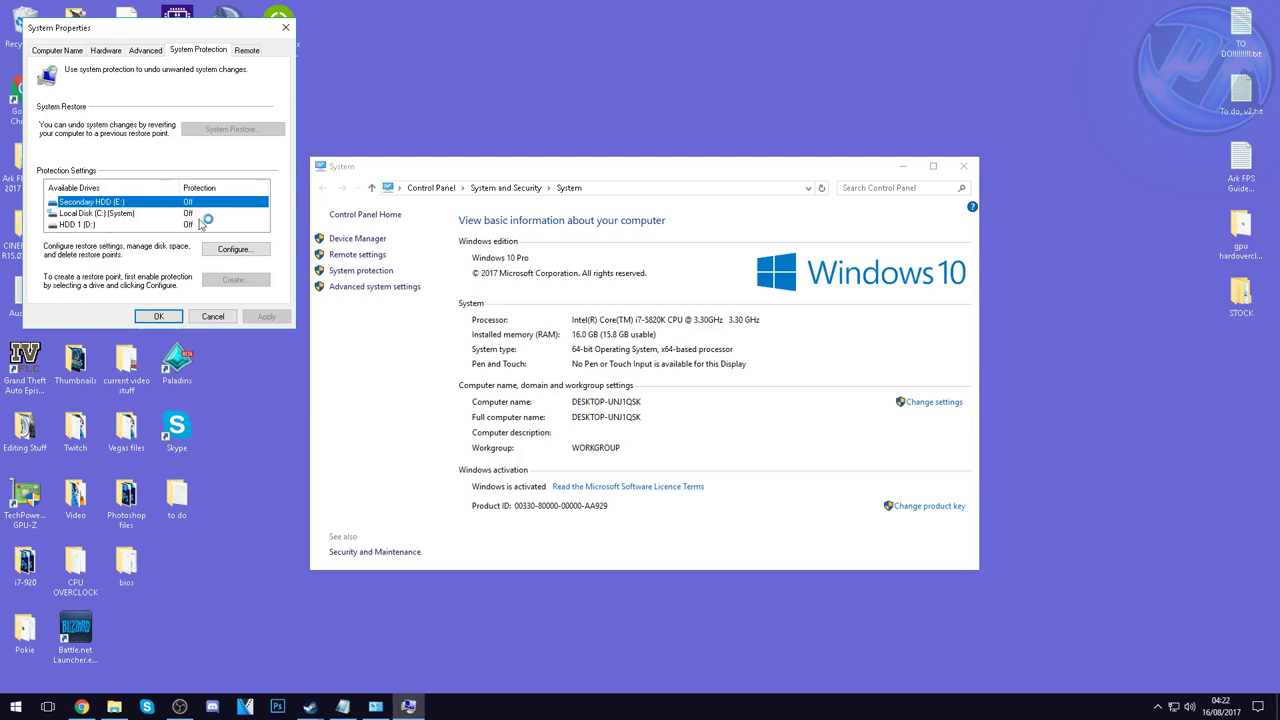
# Step: In the Remote settings, turn Remote Assistance and remote connections to this computer off and back on
pyautogui.click(244, 51)
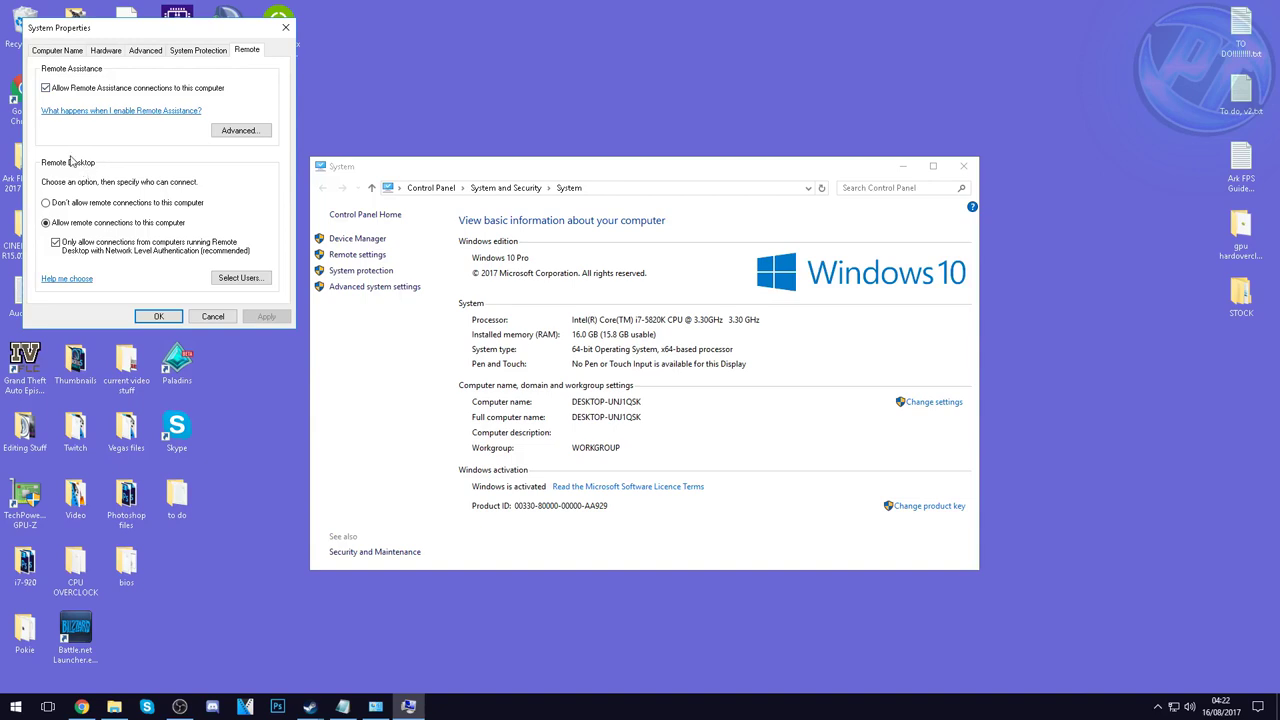
pyautogui.click(77, 90)
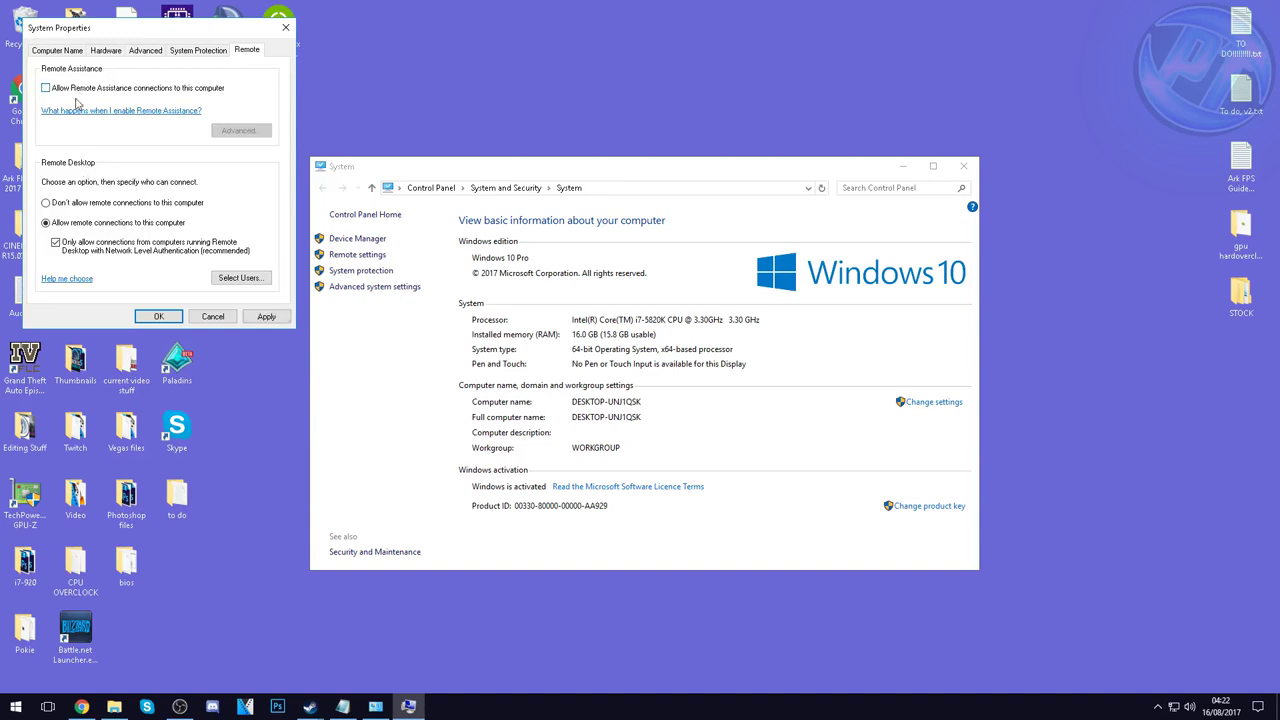
pyautogui.click(70, 205)
pyautogui.click(72, 224)
pyautogui.click(70, 90)
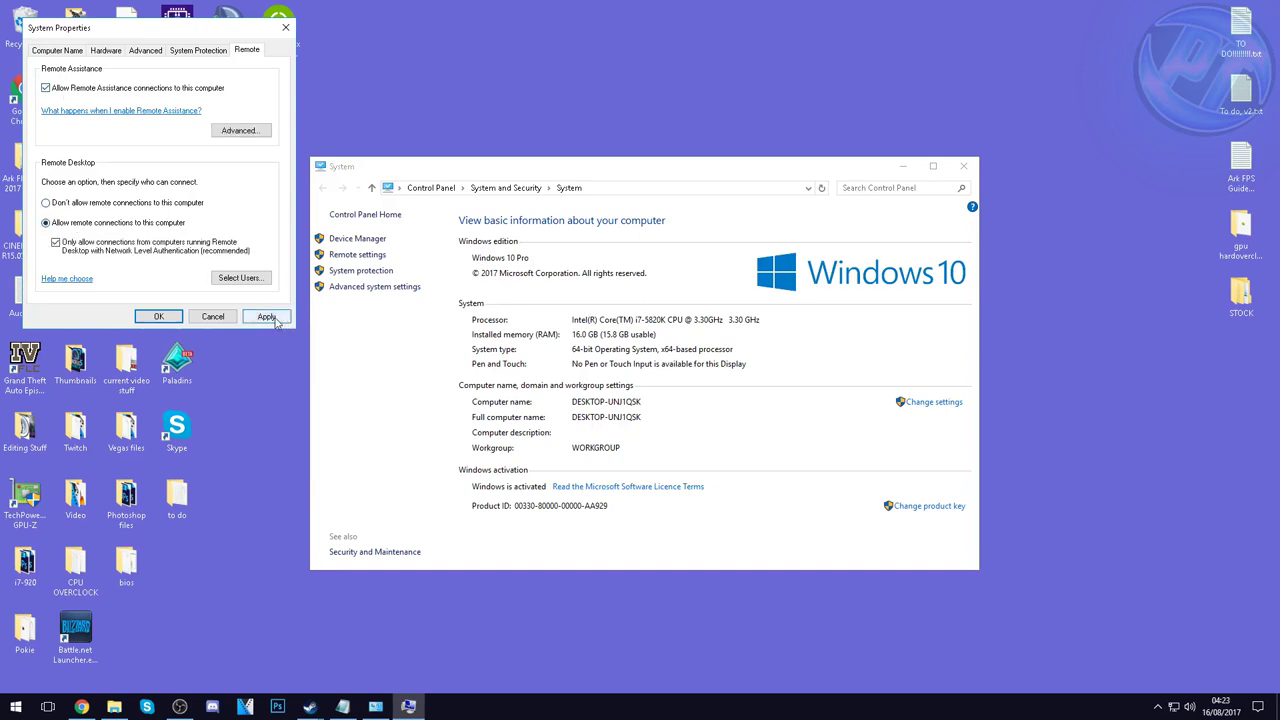
# Step: Accept the System Properties and postpone the computer restart
pyautogui.click(160, 316)
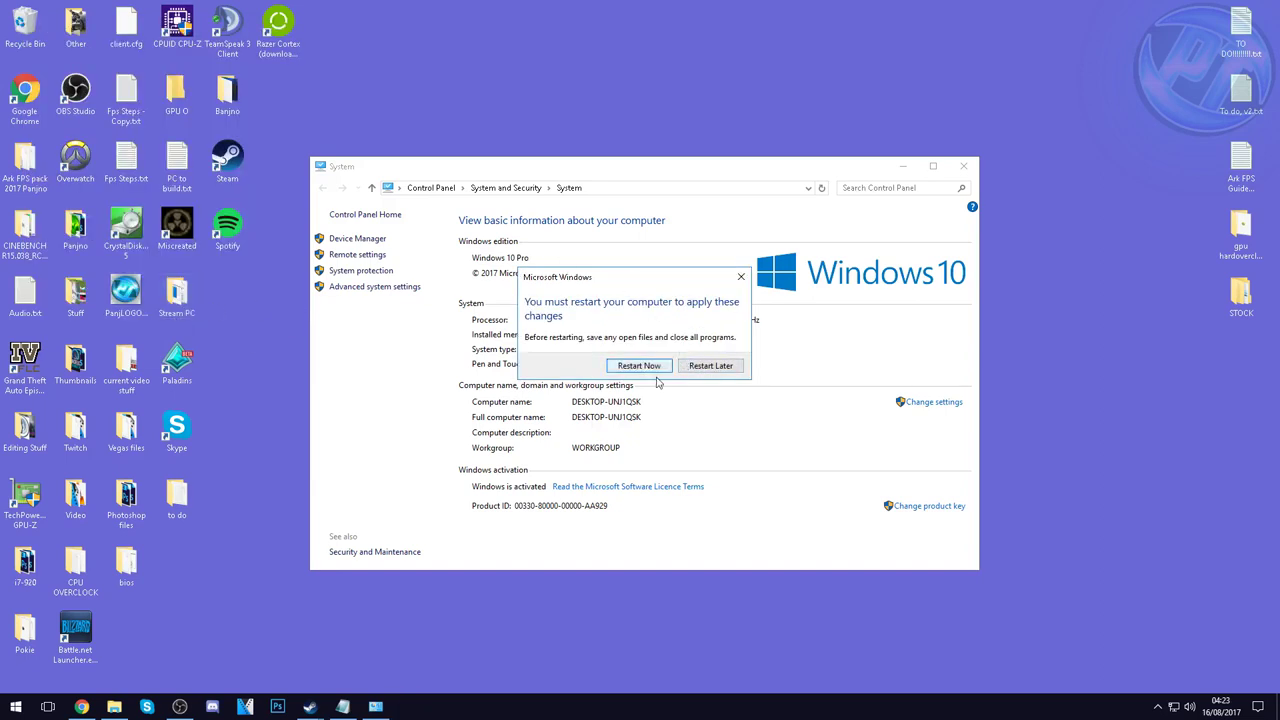
pyautogui.click(710, 365)
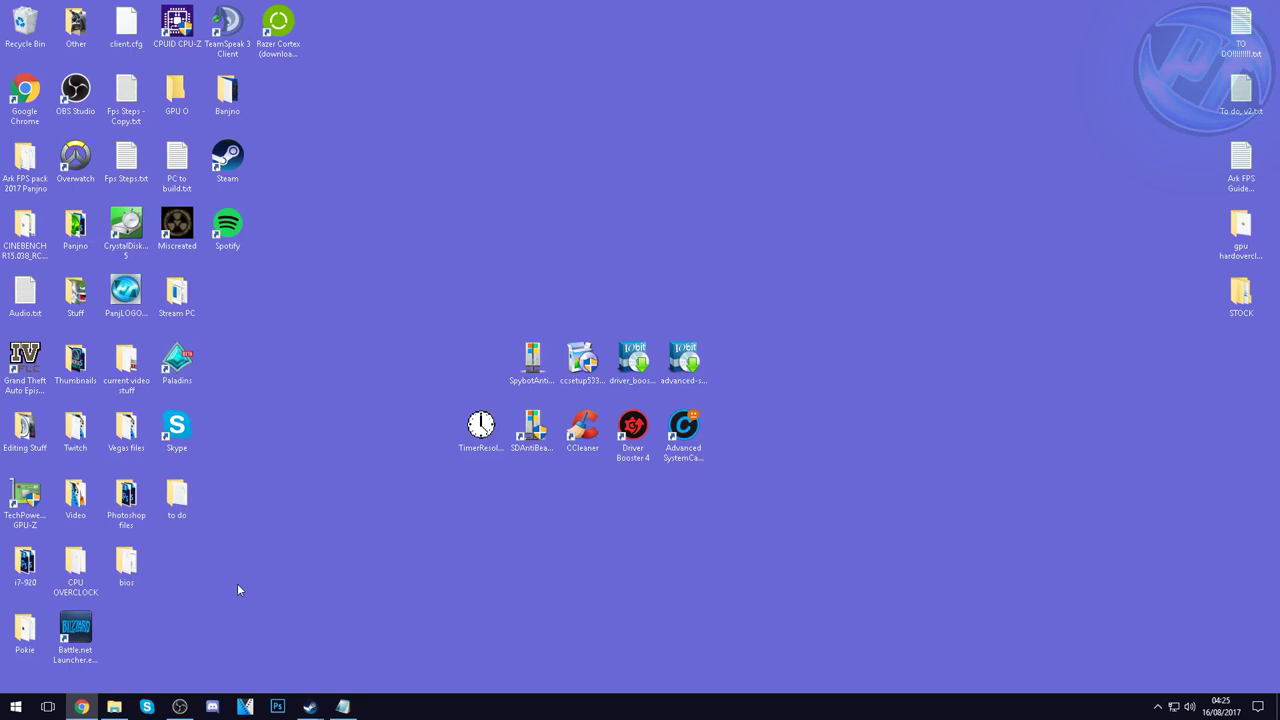
# Step: Launch the Registry Editor by running regedit from the Run dialog
pyautogui.click(16, 708)
pyautogui.write('run')
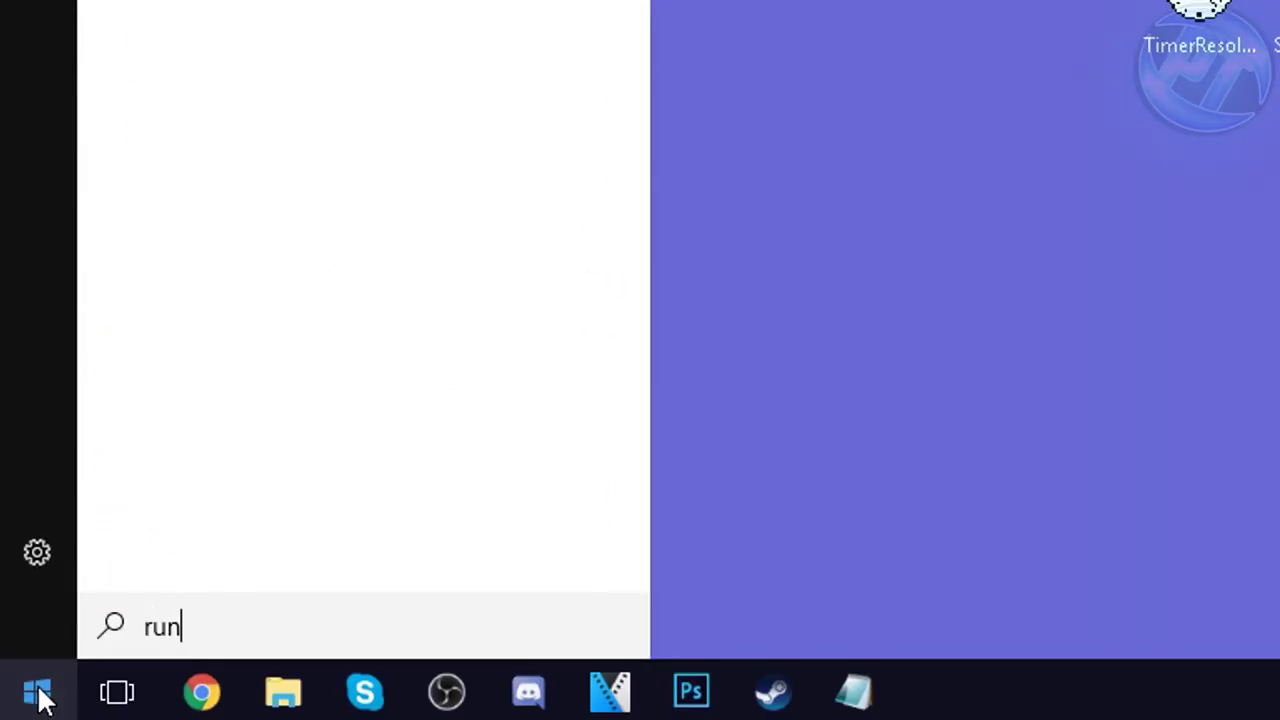
pyautogui.press('Return')
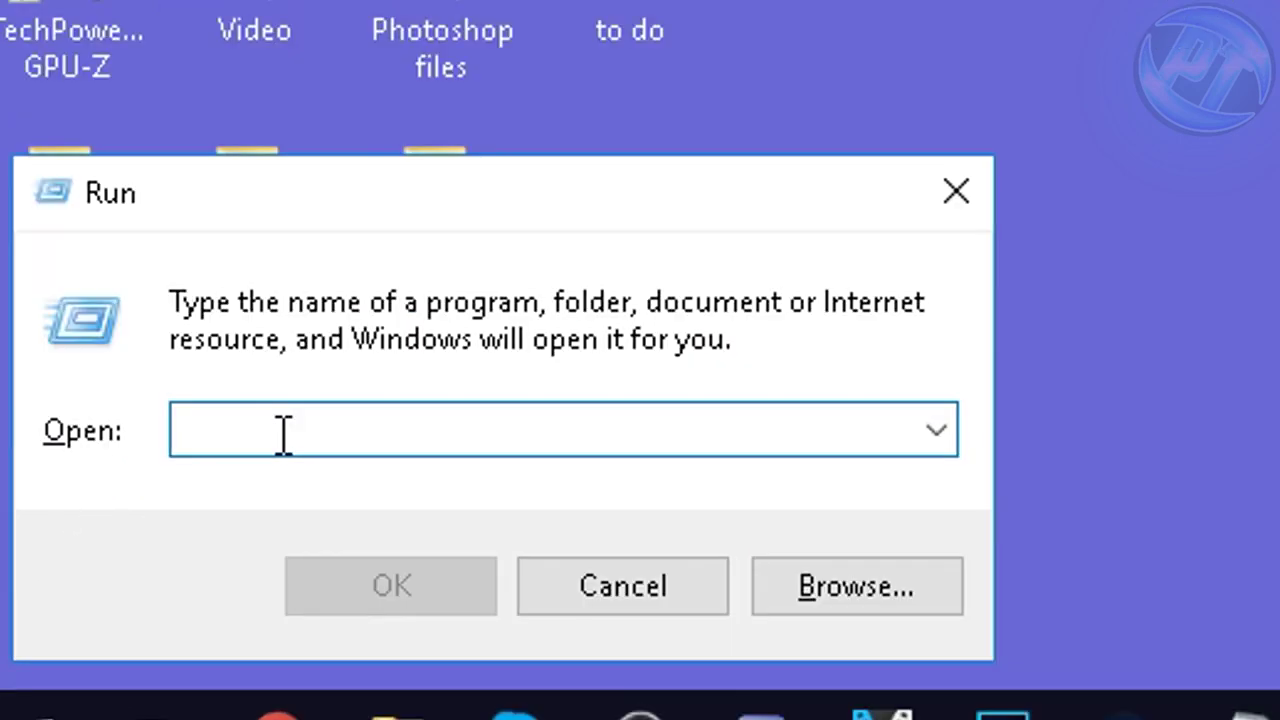
pyautogui.write('regedit')
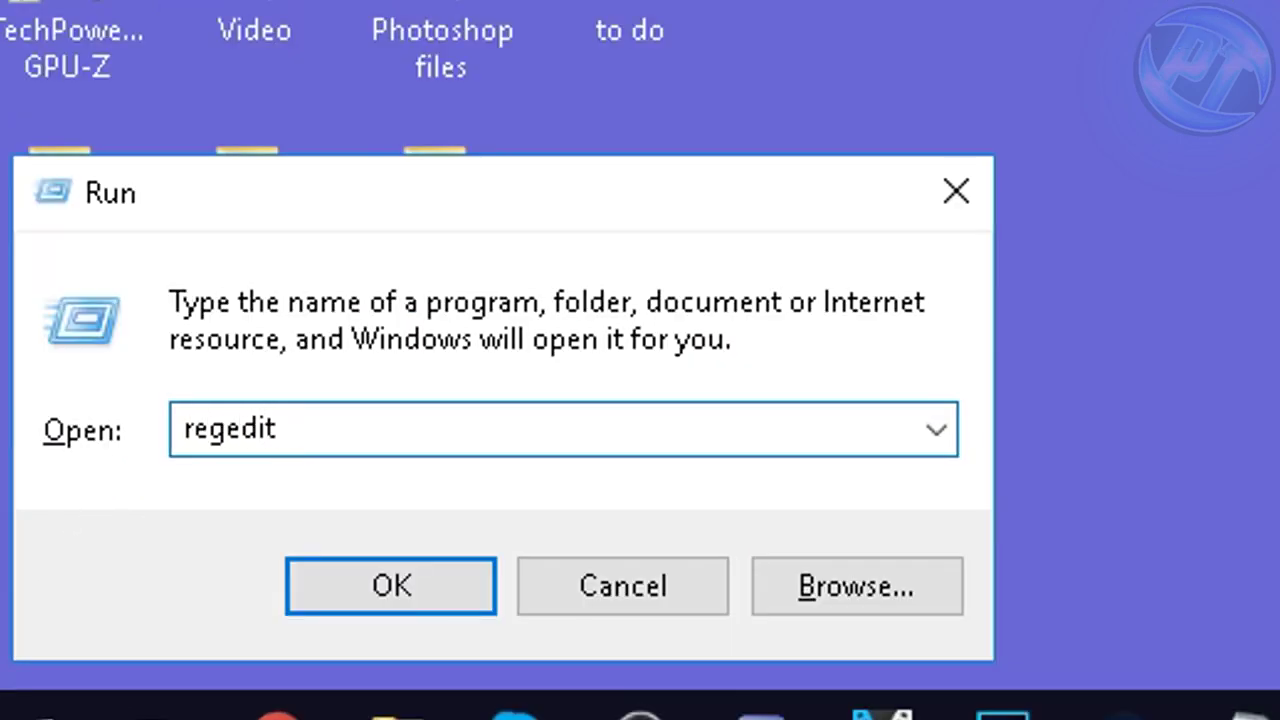
pyautogui.press('Return')
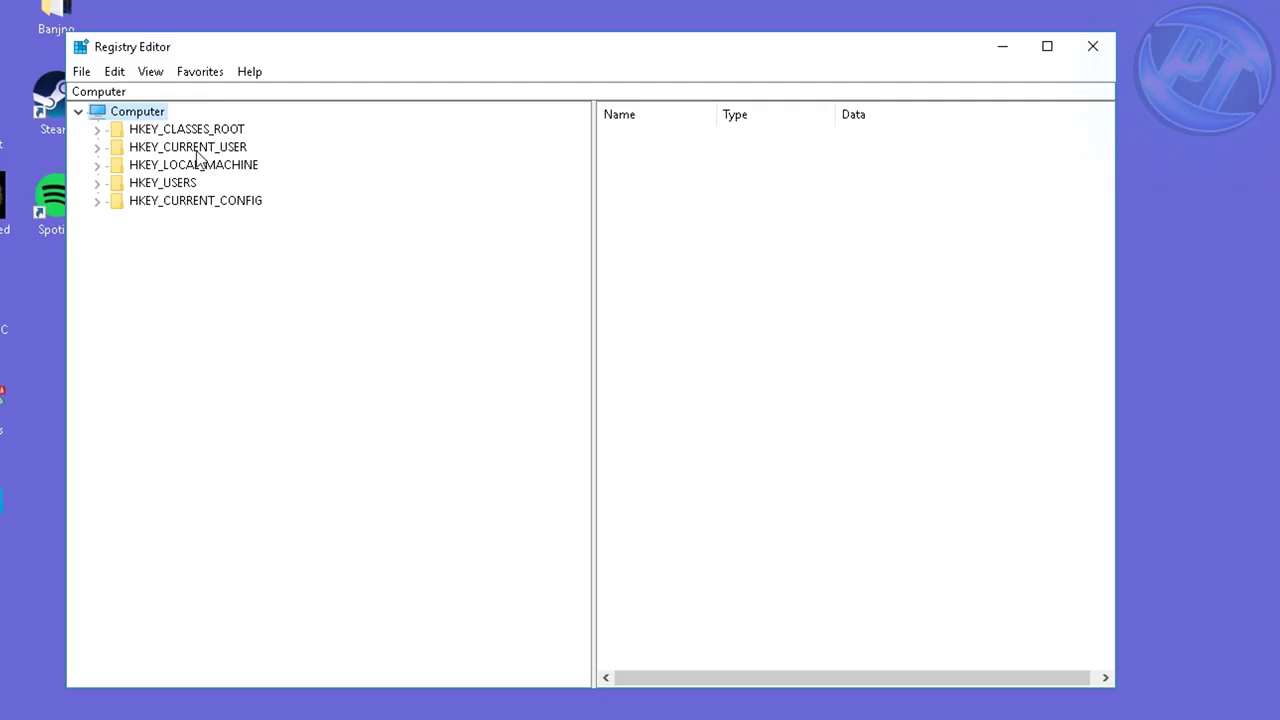
# Step: Expand the registry path HKEY_LOCAL_MACHINE\SOFTWARE\Microsoft
pyautogui.doubleClick(153, 167)
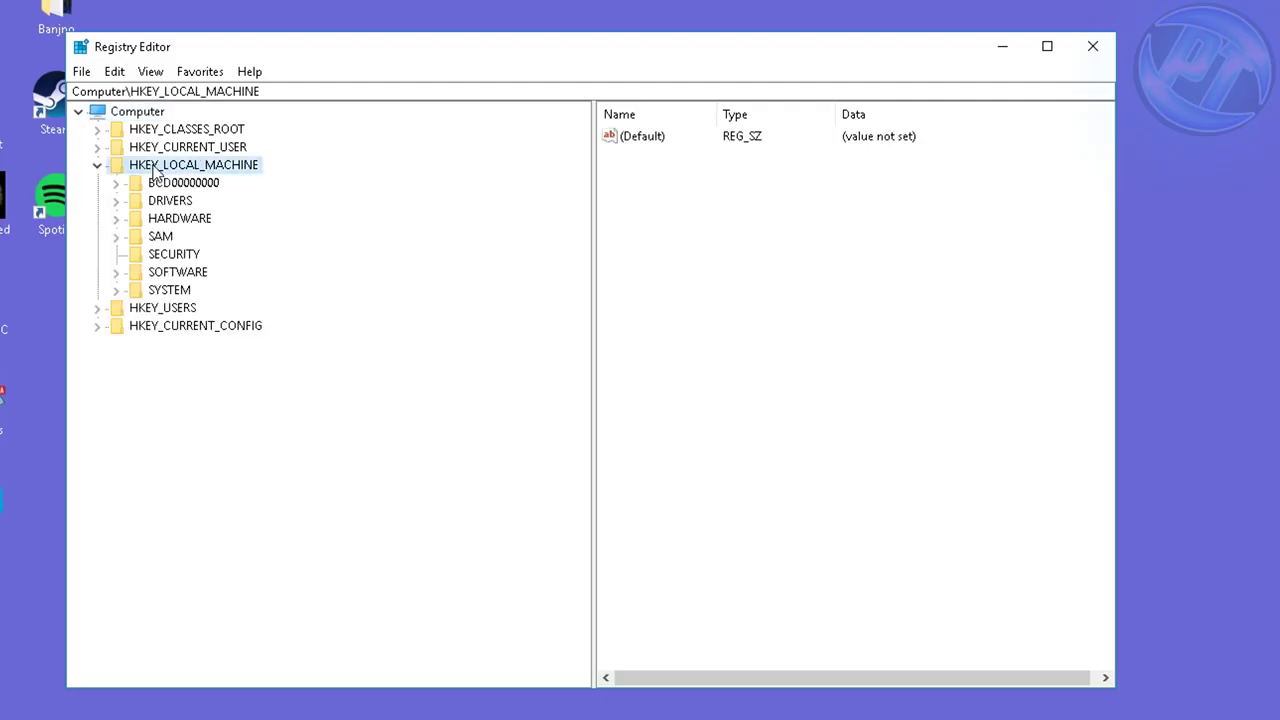
pyautogui.doubleClick(172, 272)
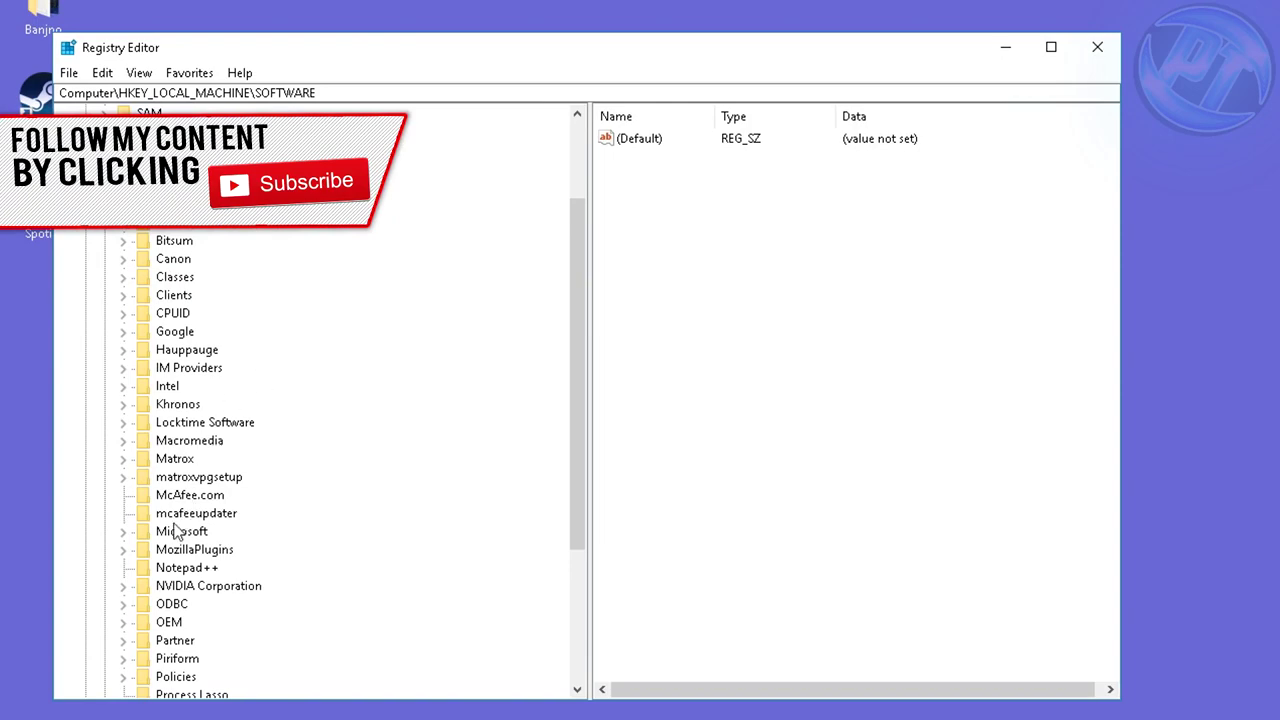
pyautogui.click(177, 533)
pyautogui.click(126, 532)
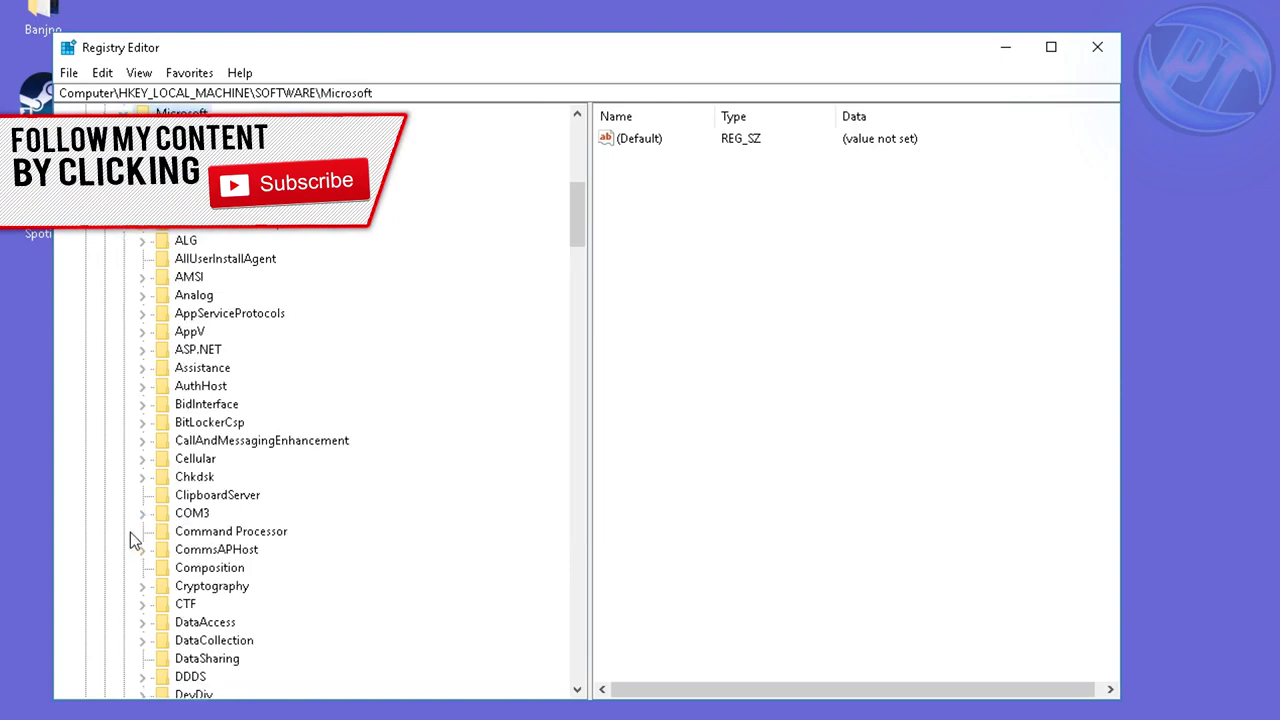
# Step: Within the Microsoft key, go to Windows NT\CurrentVersion\Multimedia\SystemProfile and expand it
pyautogui.scroll(-20, 200, 420)
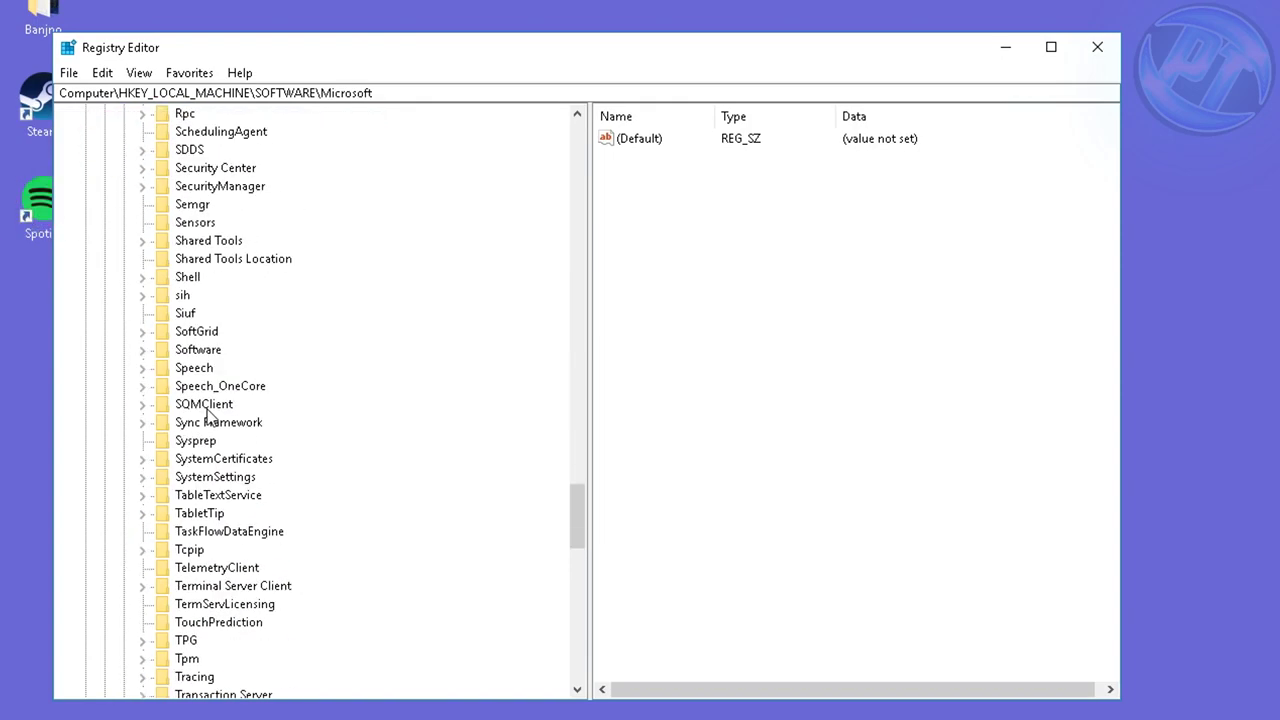
pyautogui.scroll(-14, 208, 411)
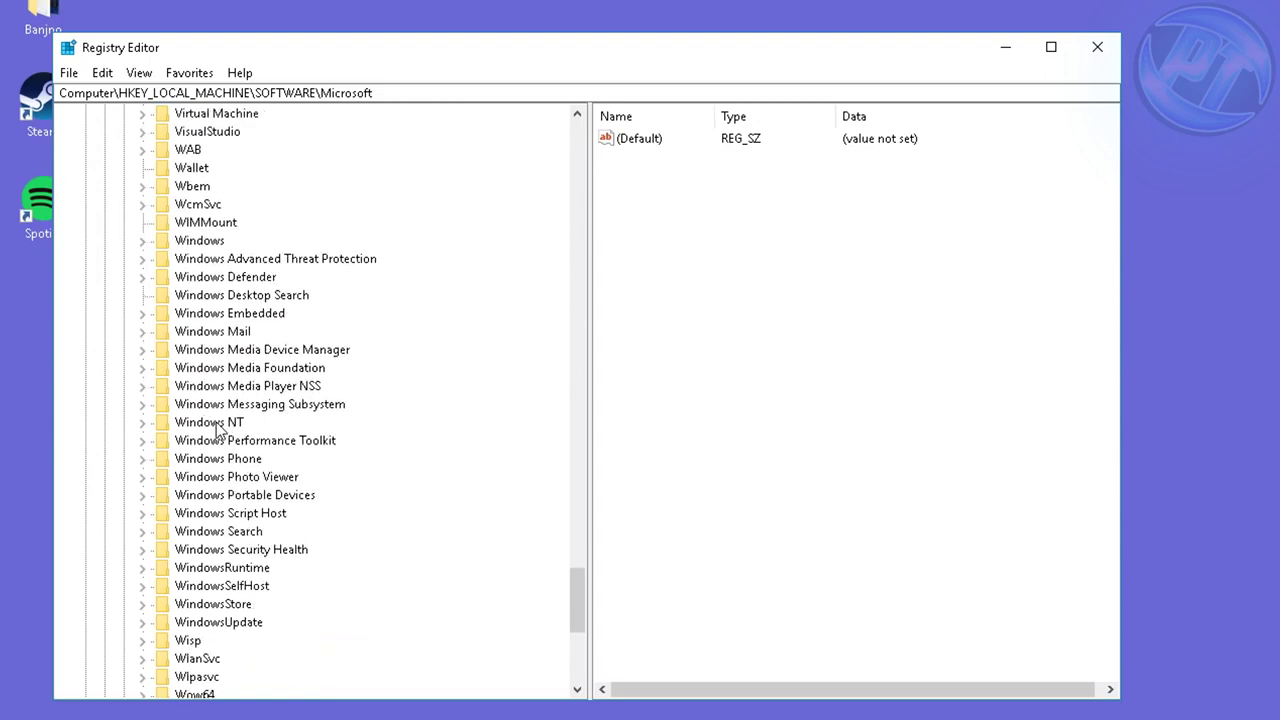
pyautogui.doubleClick(236, 424)
pyautogui.click(228, 442)
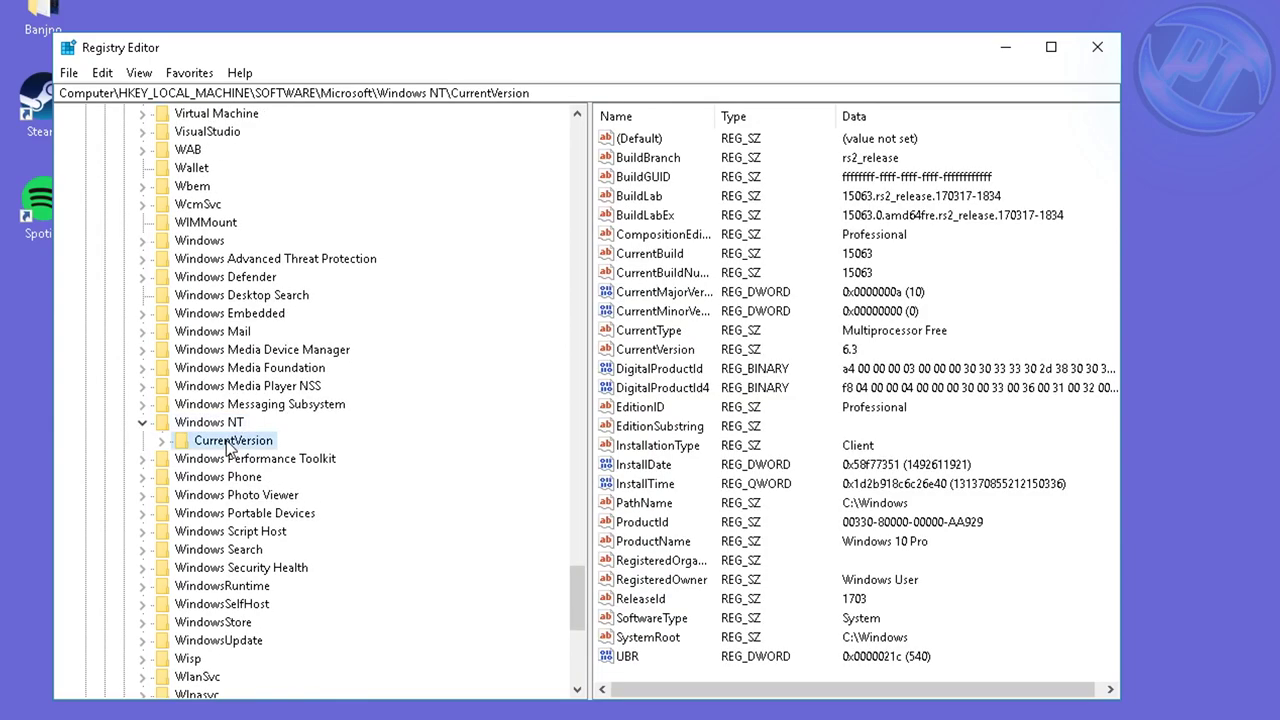
pyautogui.doubleClick(230, 441)
pyautogui.scroll(-5, 240, 470)
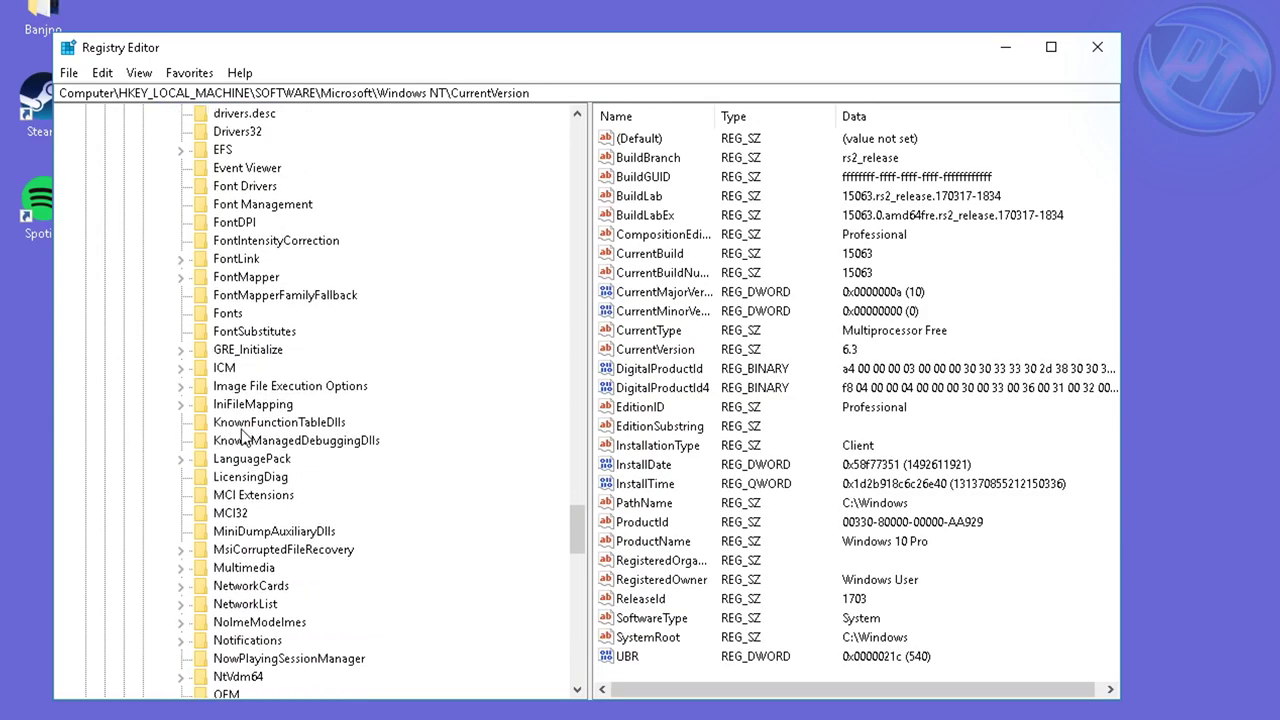
pyautogui.doubleClick(240, 569)
pyautogui.doubleClick(258, 588)
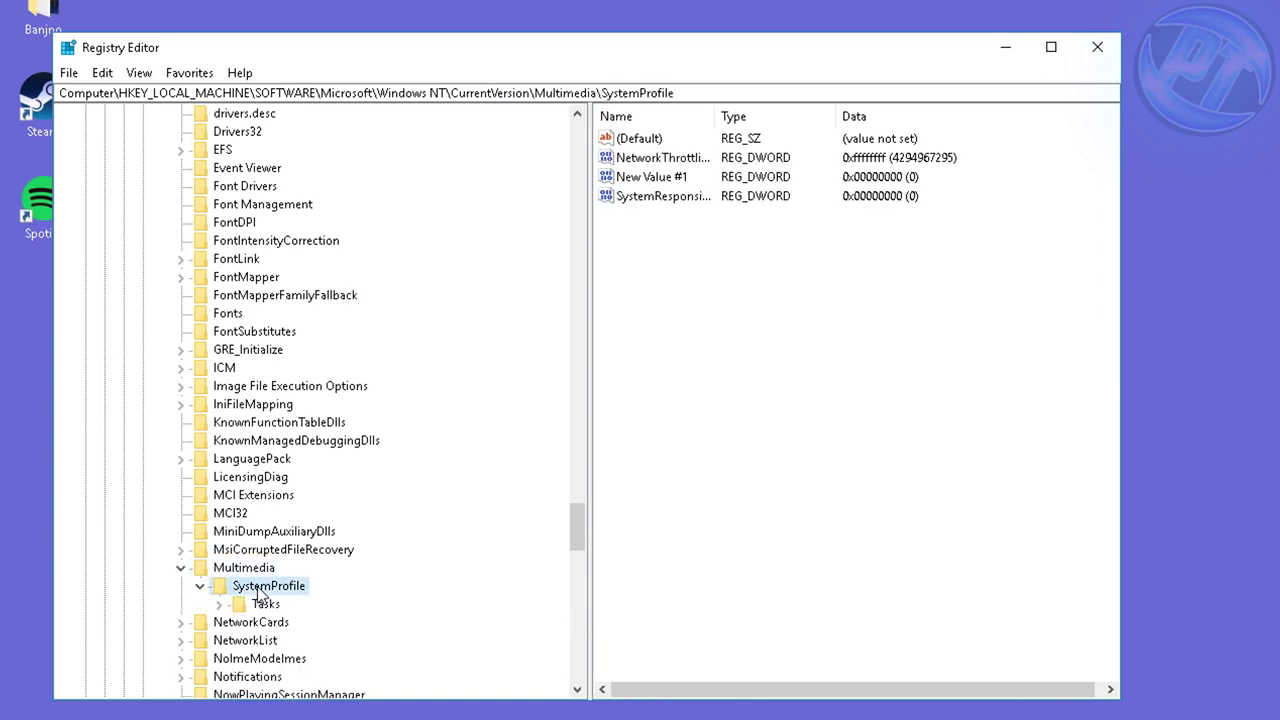
# Step: Open the SystemResponsiveness DWORD of the SystemProfile key for editing and confirm it with value data 0
pyautogui.click(665, 198)
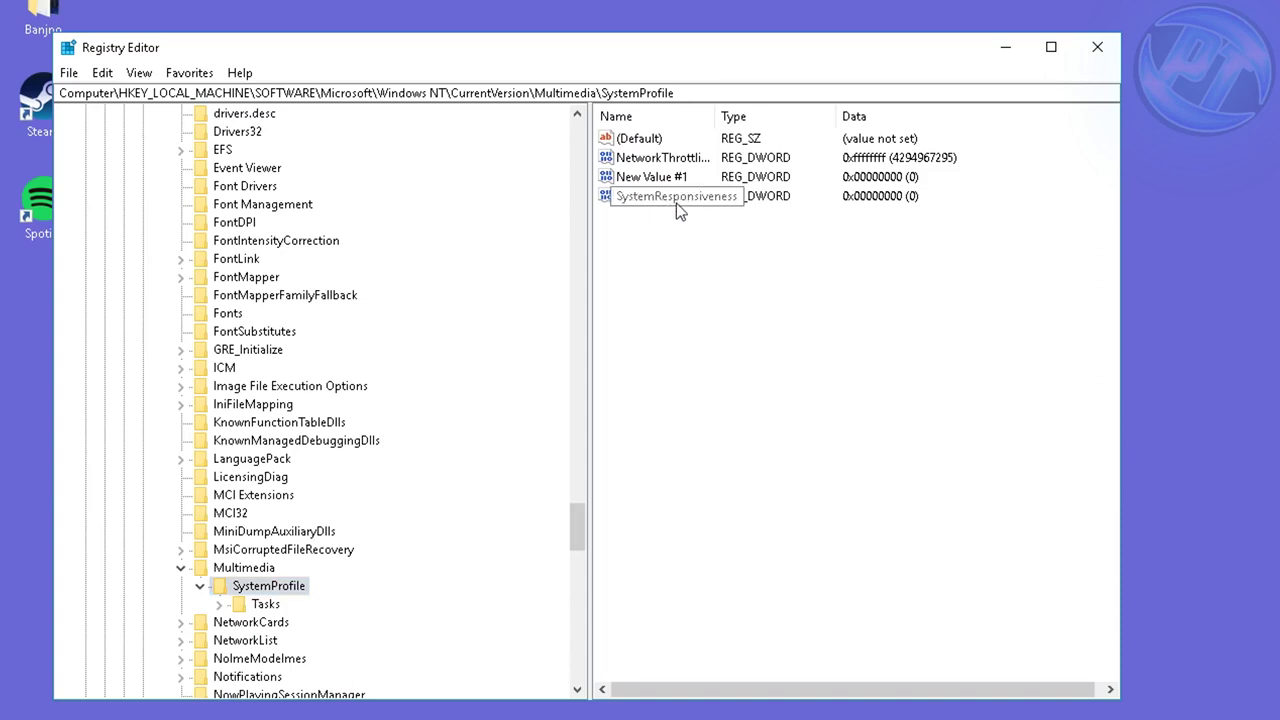
pyautogui.doubleClick(678, 199)
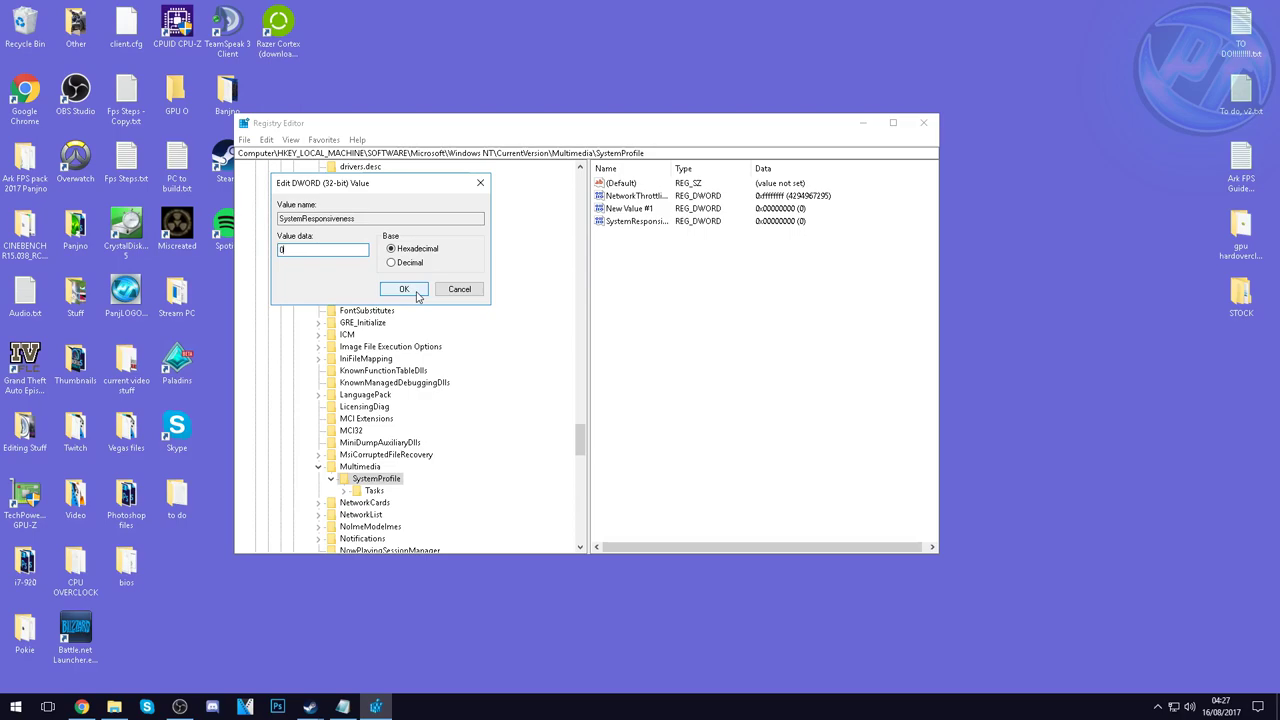
pyautogui.click(311, 299)
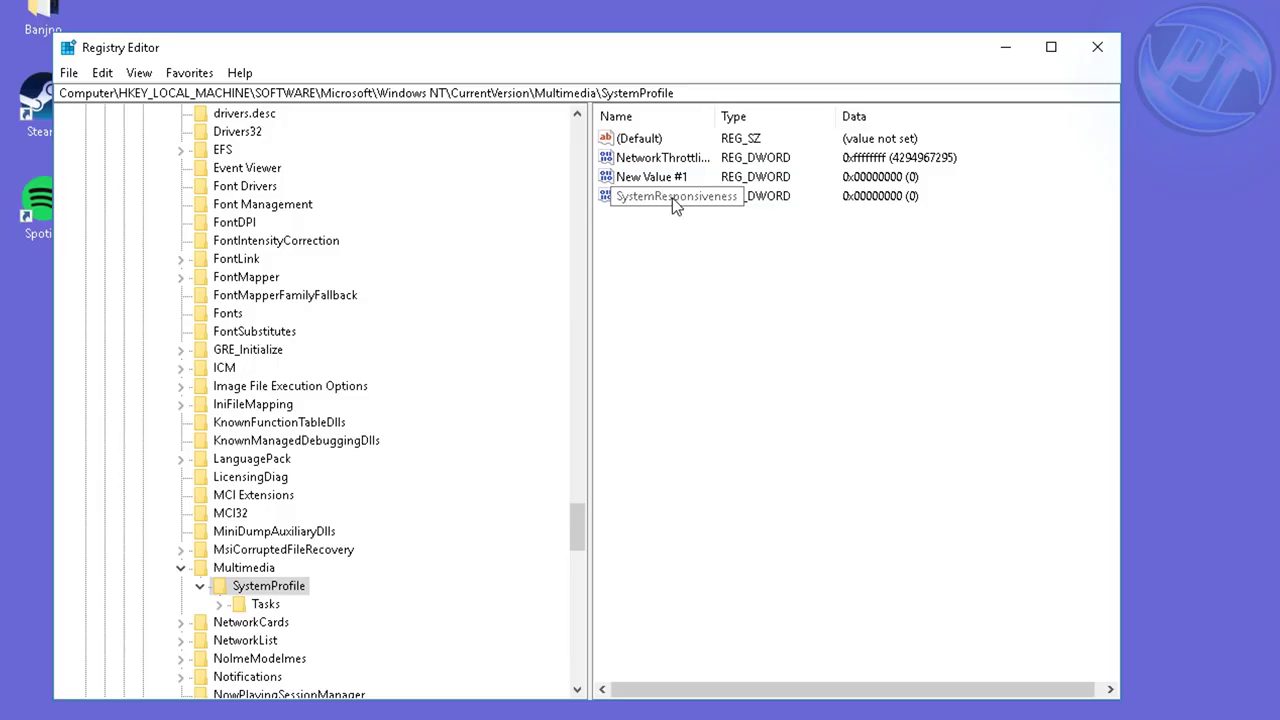
pyautogui.click(672, 196)
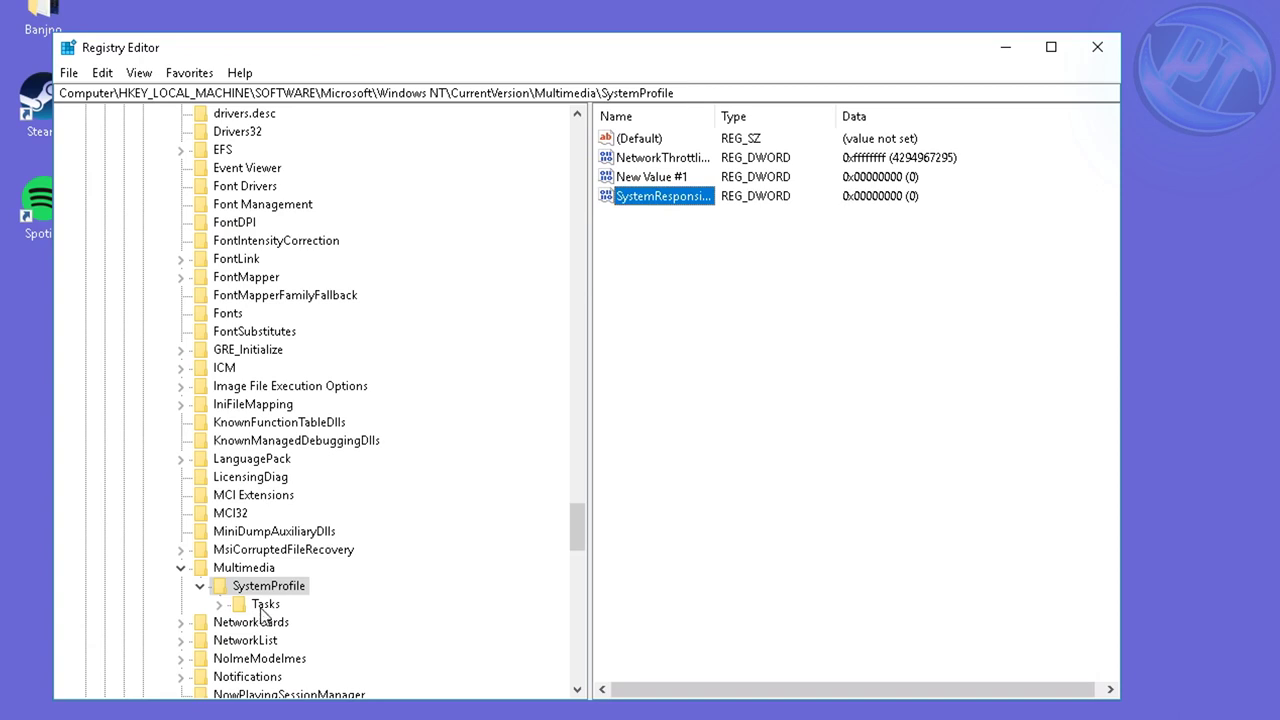
# Step: Expand the Tasks key under SystemProfile and open its Games subkey
pyautogui.doubleClick(262, 605)
pyautogui.scroll(-1, 313, 587)
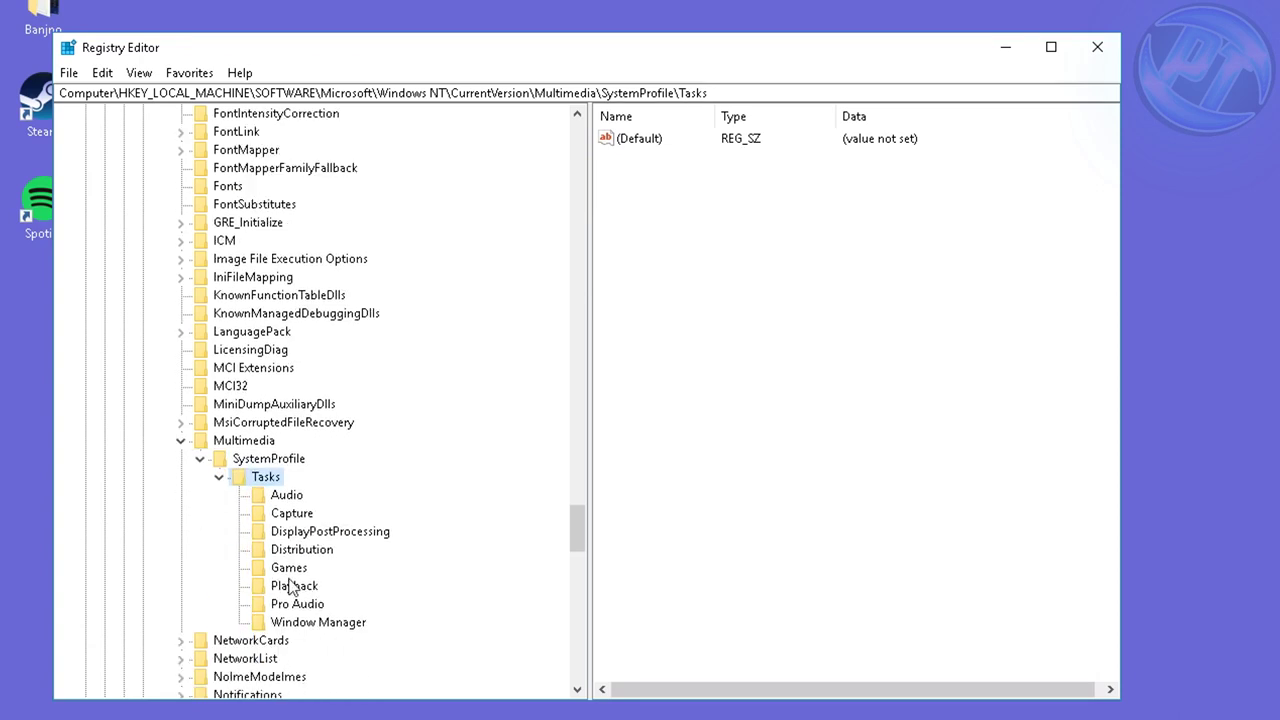
pyautogui.click(284, 568)
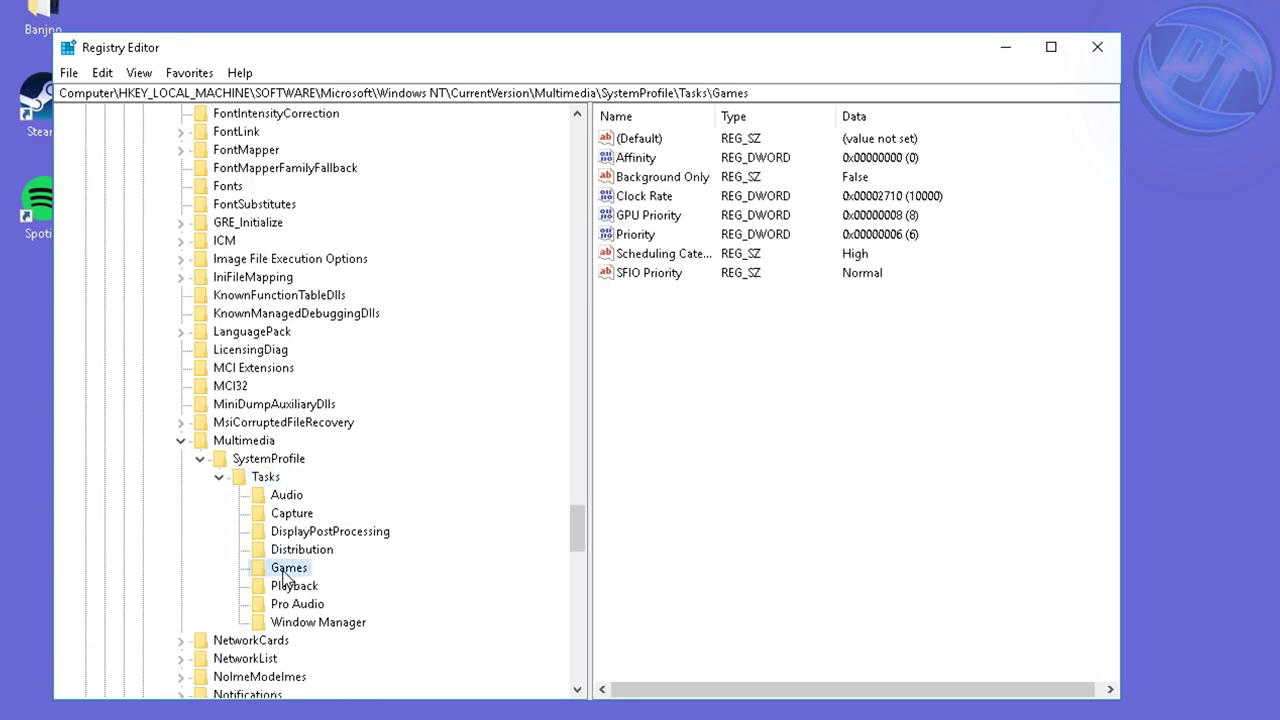
# Step: Confirm the Games key's GPU Priority with value data 8 and its Priority with value data 6, closing the Registry Editor
pyautogui.click(650, 215)
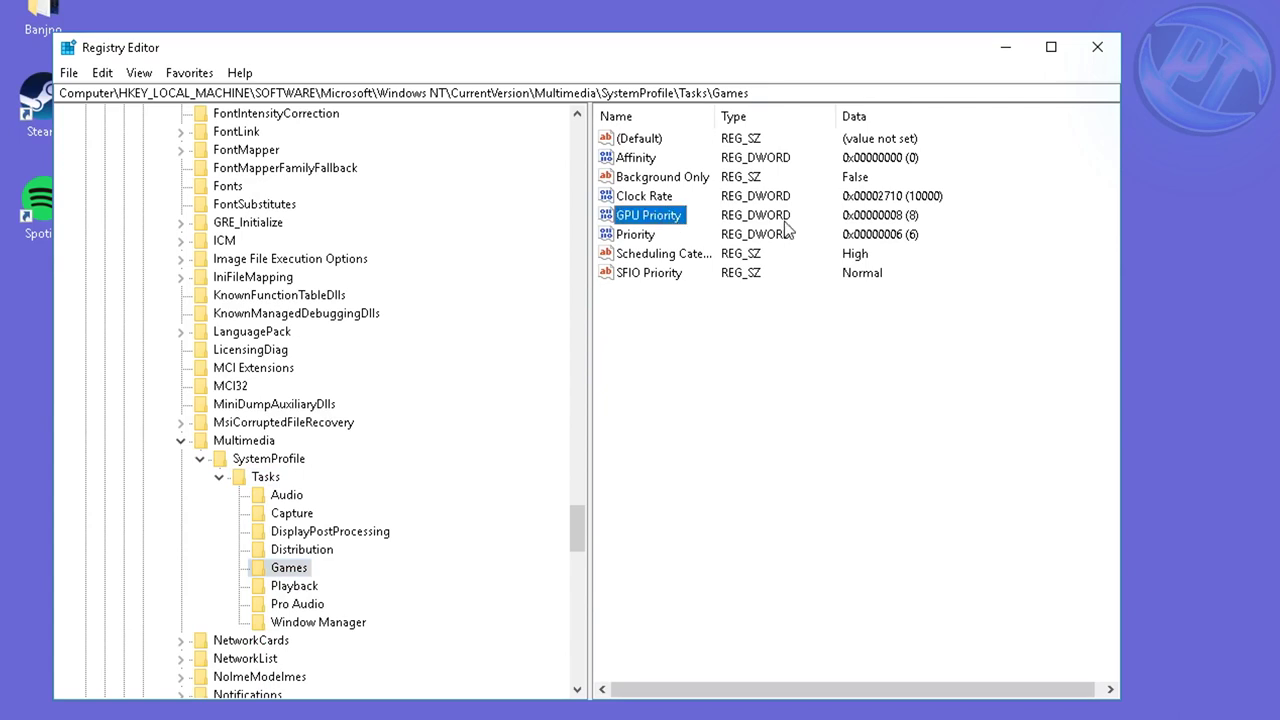
pyautogui.doubleClick(645, 215)
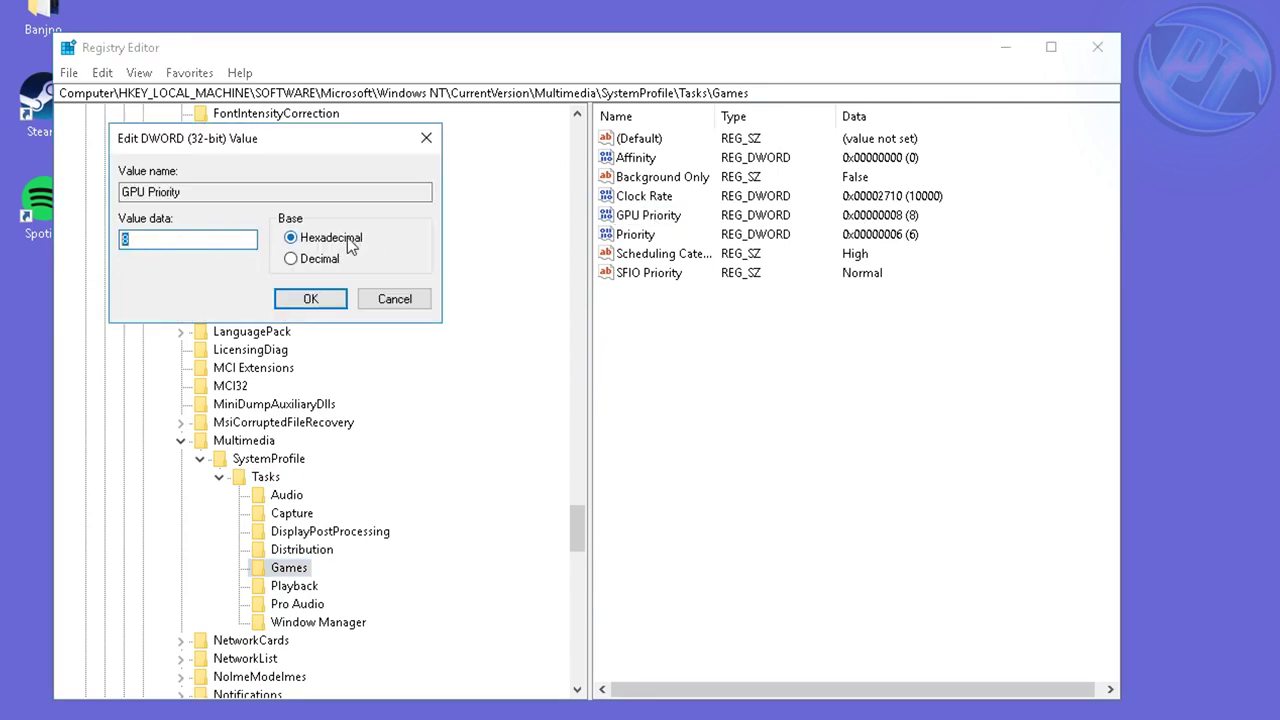
pyautogui.click(305, 299)
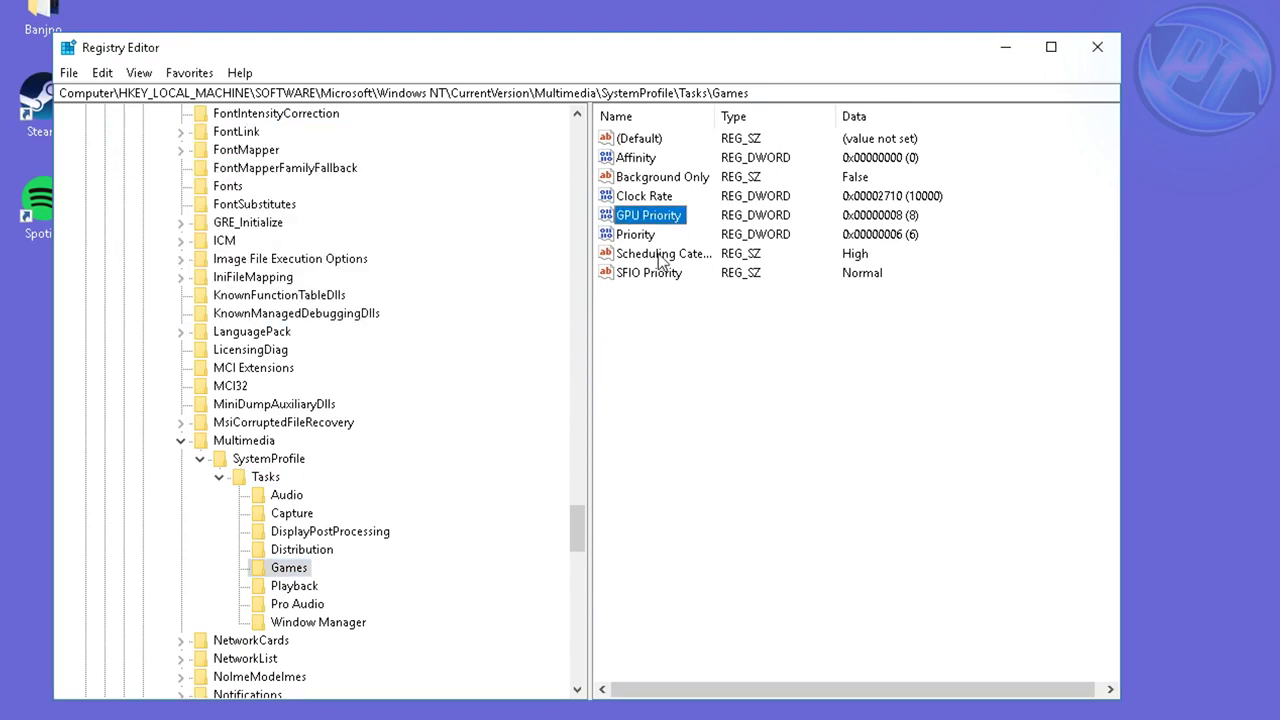
pyautogui.doubleClick(640, 236)
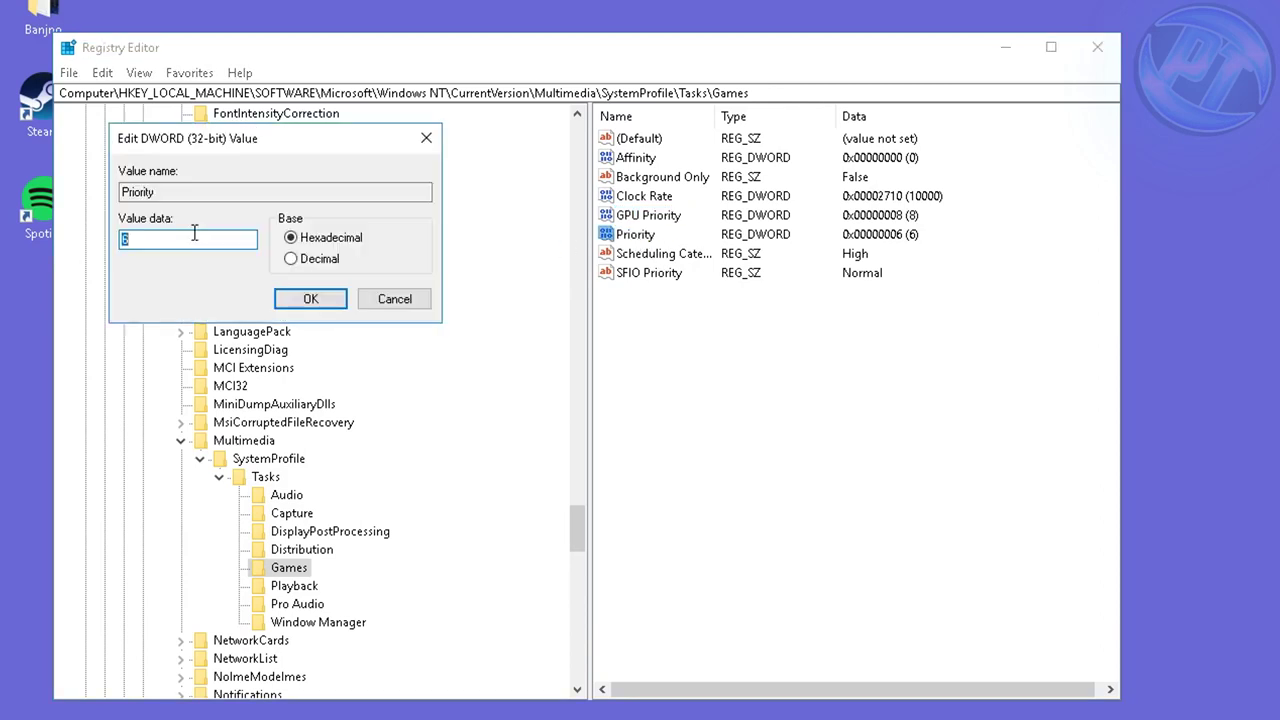
pyautogui.click(302, 300)
pyautogui.click(1092, 52)
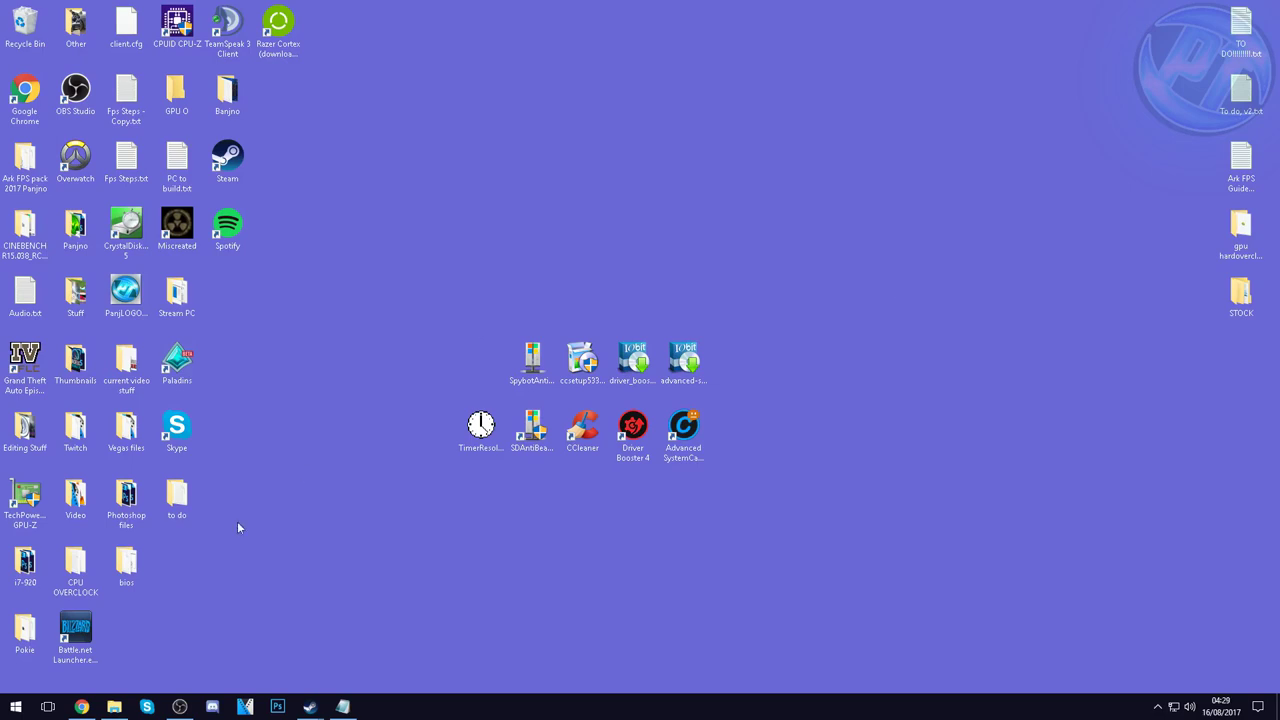
# Step: Search for This PC, open it, and open the properties of Local Disk (C:)
pyautogui.click(15, 706)
pyautogui.write('this pc')
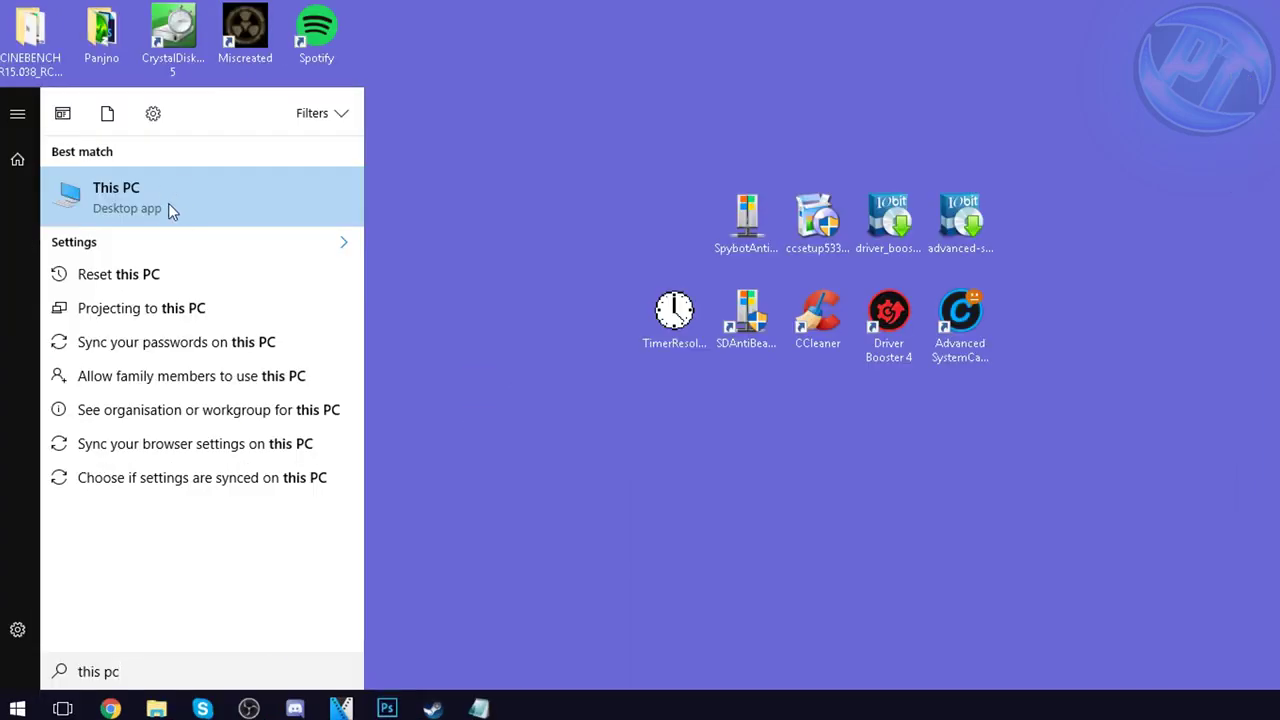
pyautogui.click(168, 203)
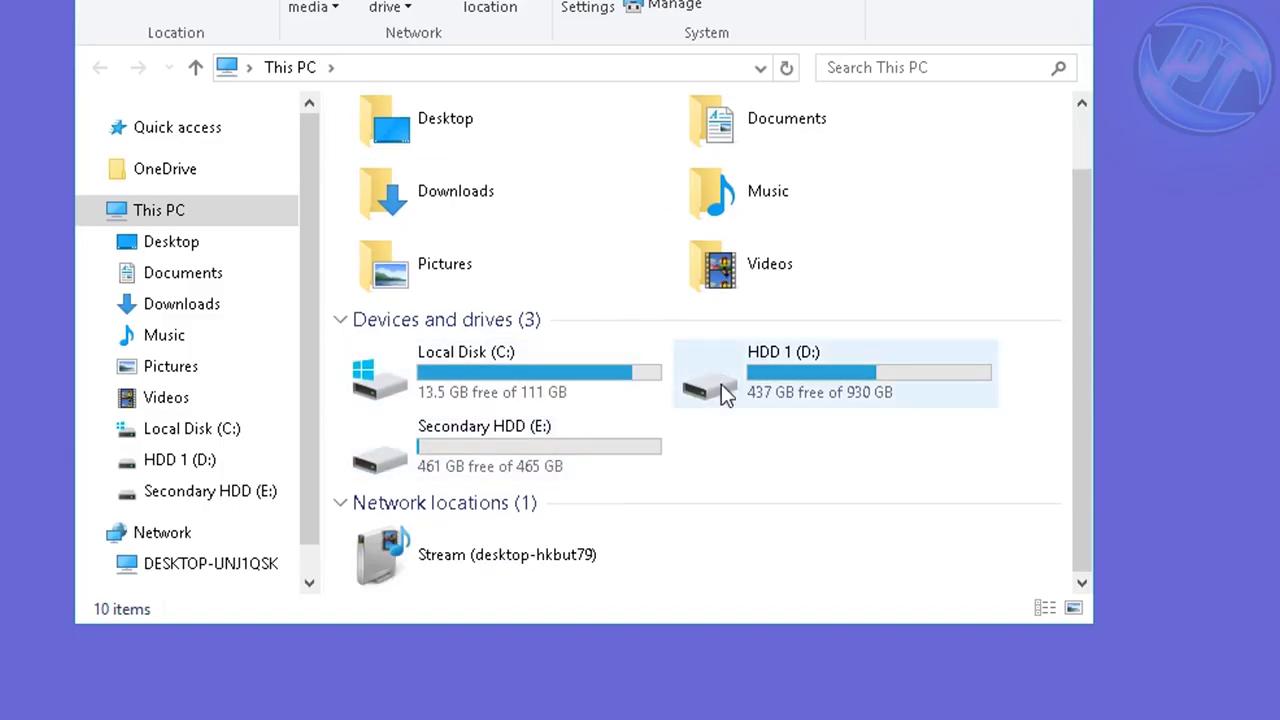
pyautogui.click(622, 382)
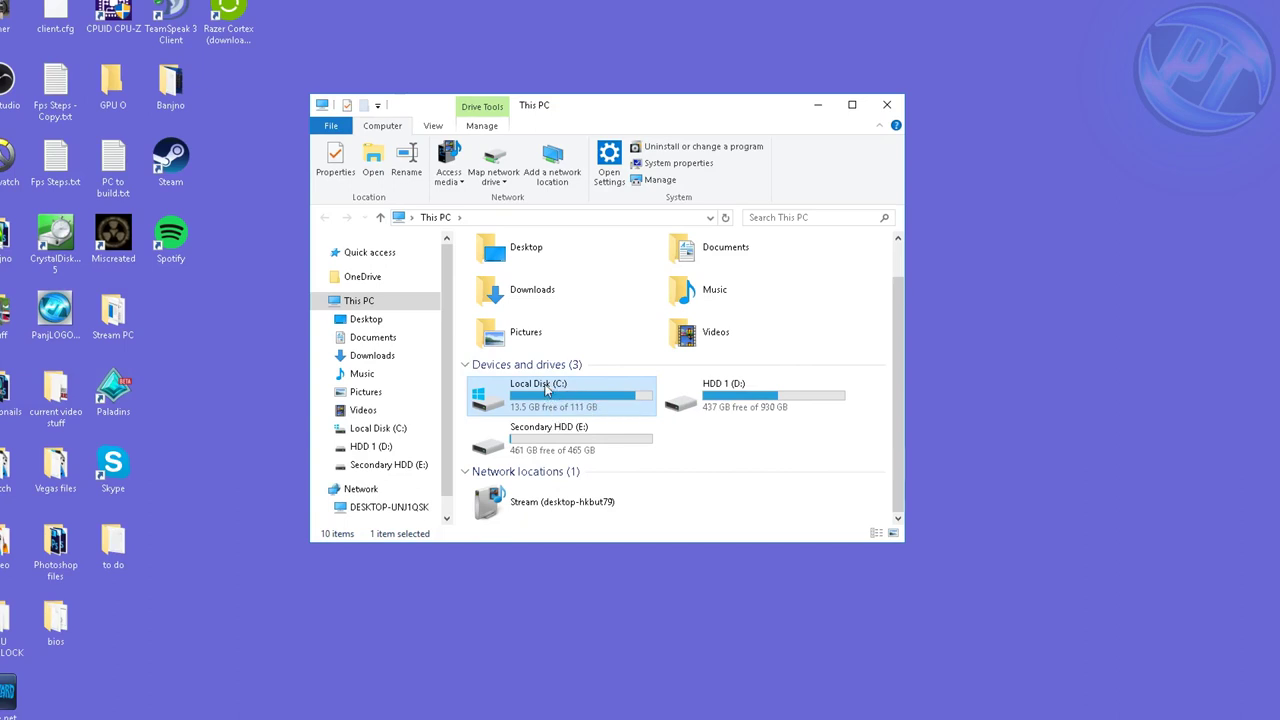
pyautogui.rightClick(558, 393)
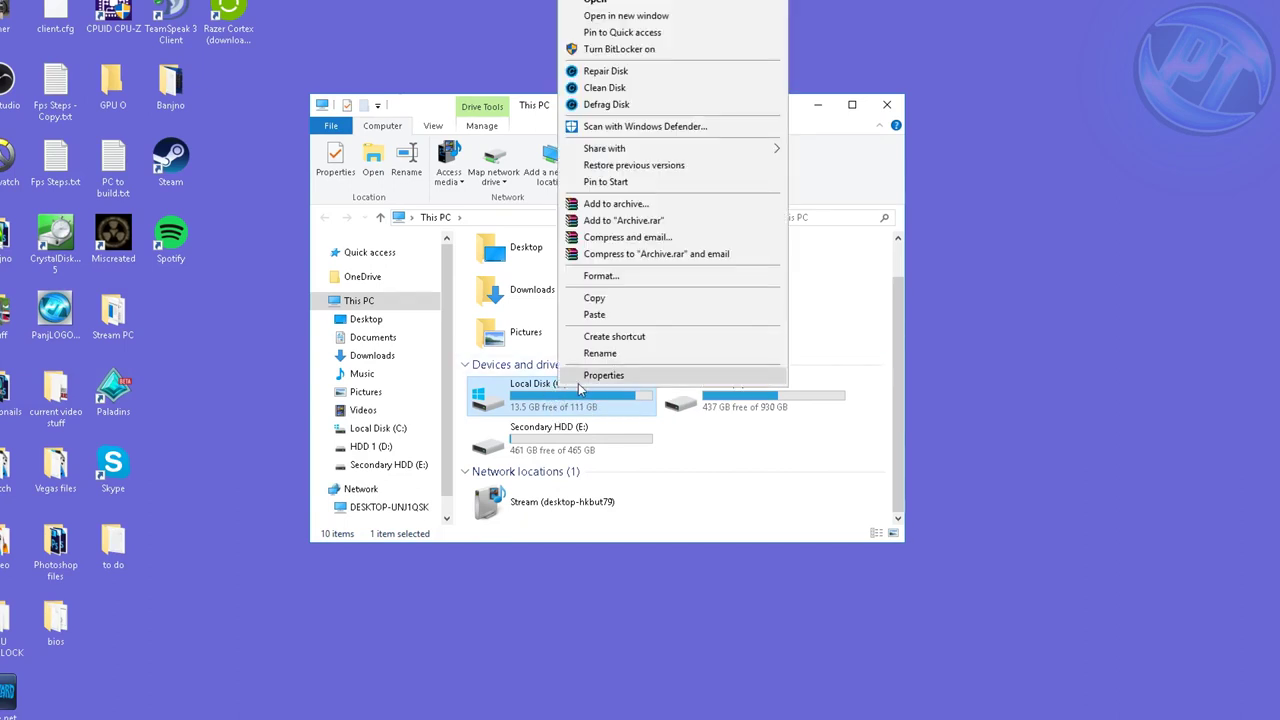
pyautogui.click(588, 378)
# Step: Run Disk Clean-up on drive C:, permanently delete the unnecessary files, and close the drive's properties
pyautogui.moveTo(598, 400); pyautogui.dragTo(524, 312)
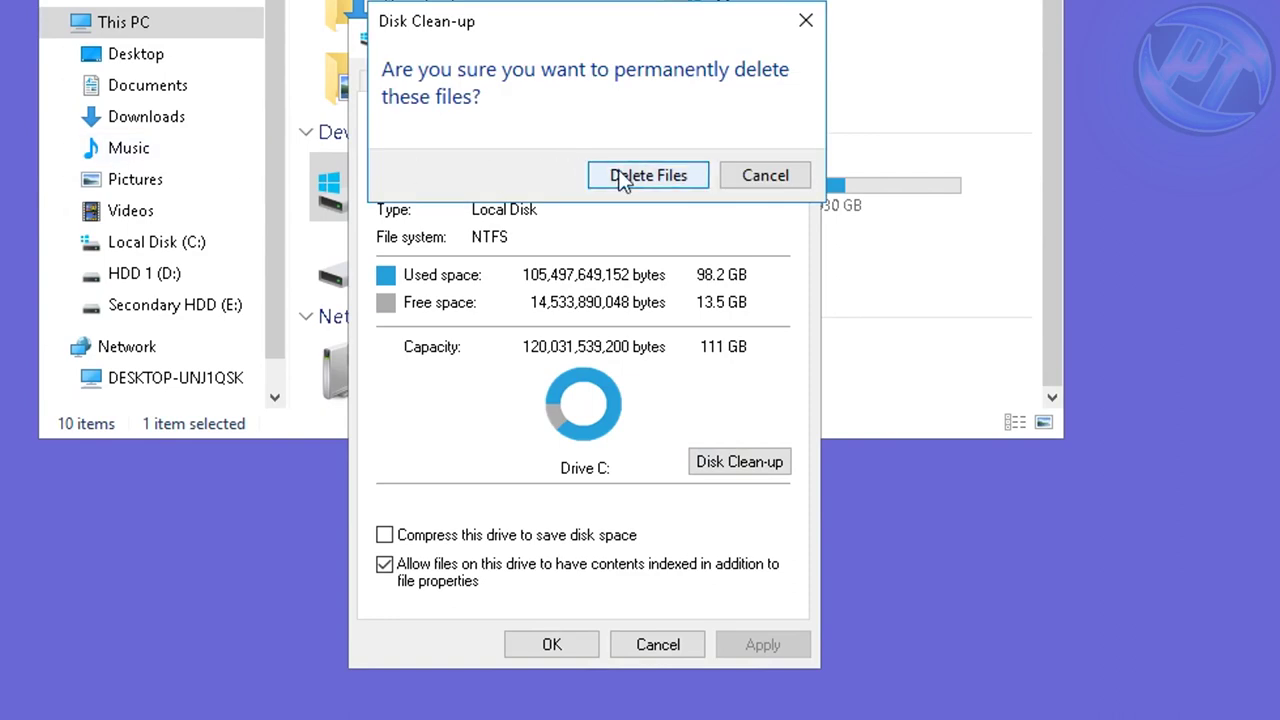
pyautogui.click(625, 174)
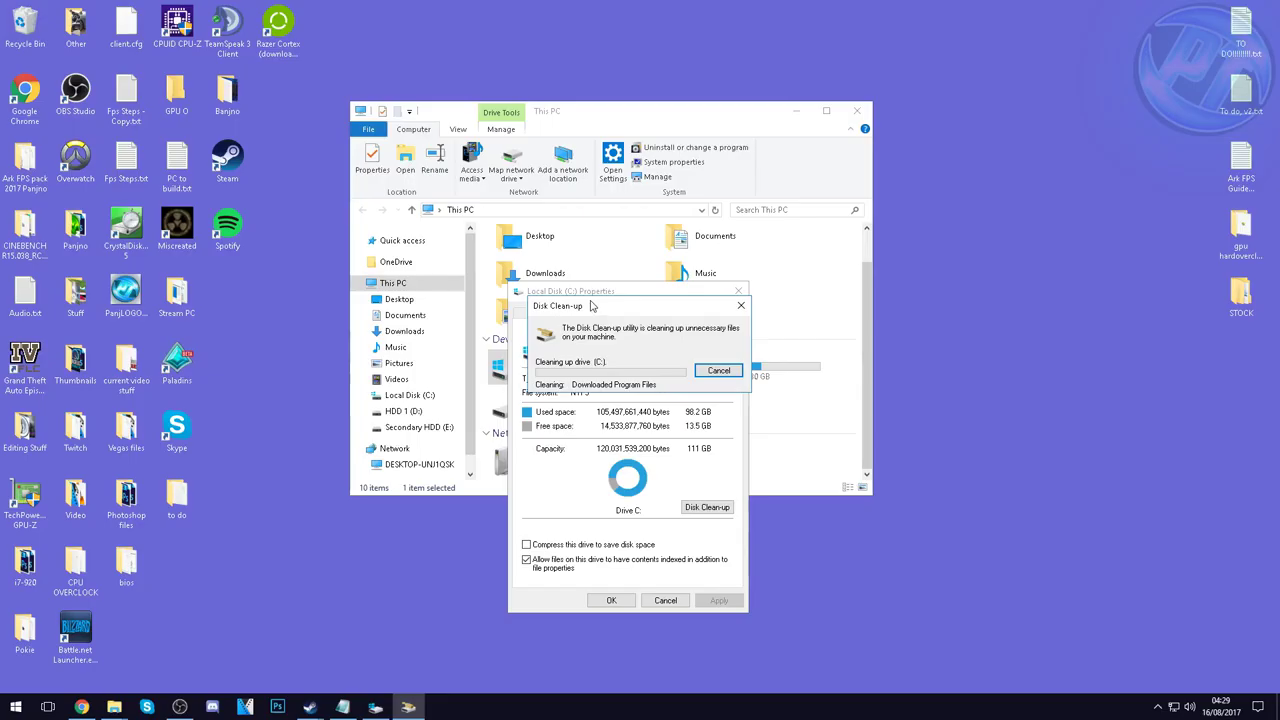
pyautogui.moveTo(607, 306); pyautogui.dragTo(841, 330)
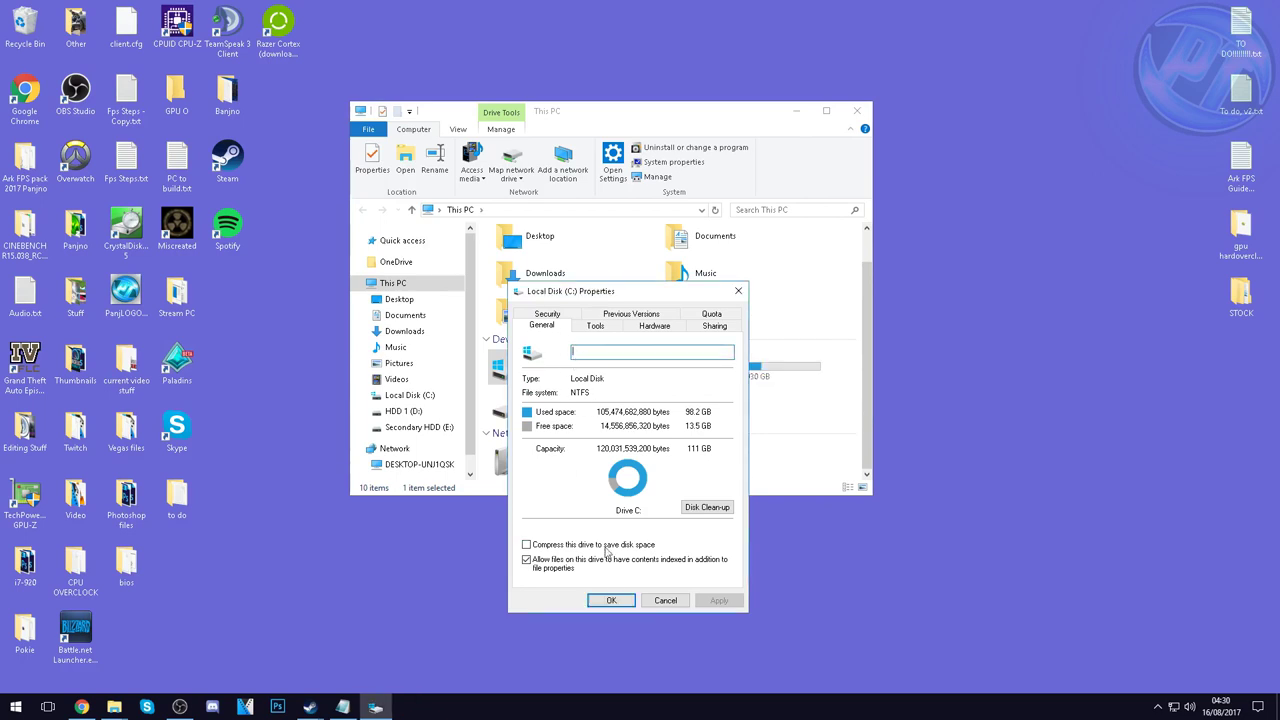
pyautogui.click(610, 600)
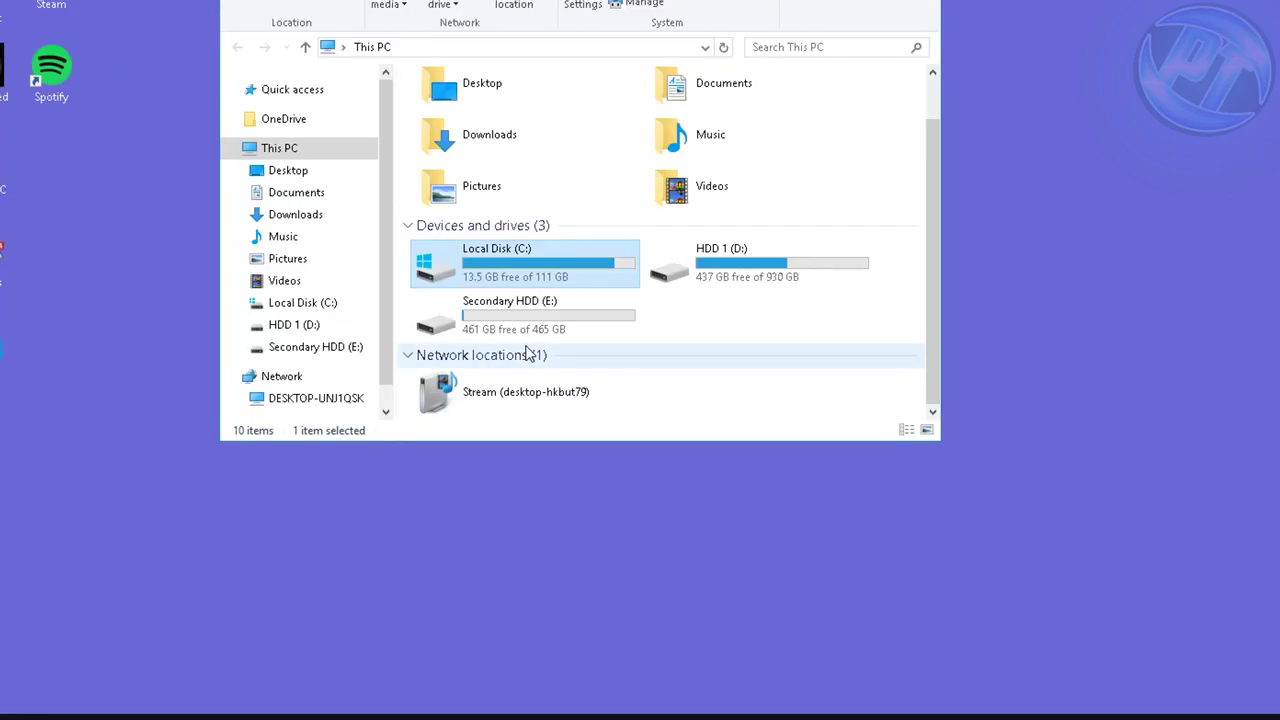
# Step: Run Disk Clean-up on HDD 1 (D:) from its properties, permanently deleting the DirectX Shader Cache and Recycle Bin files
pyautogui.rightClick(680, 266)
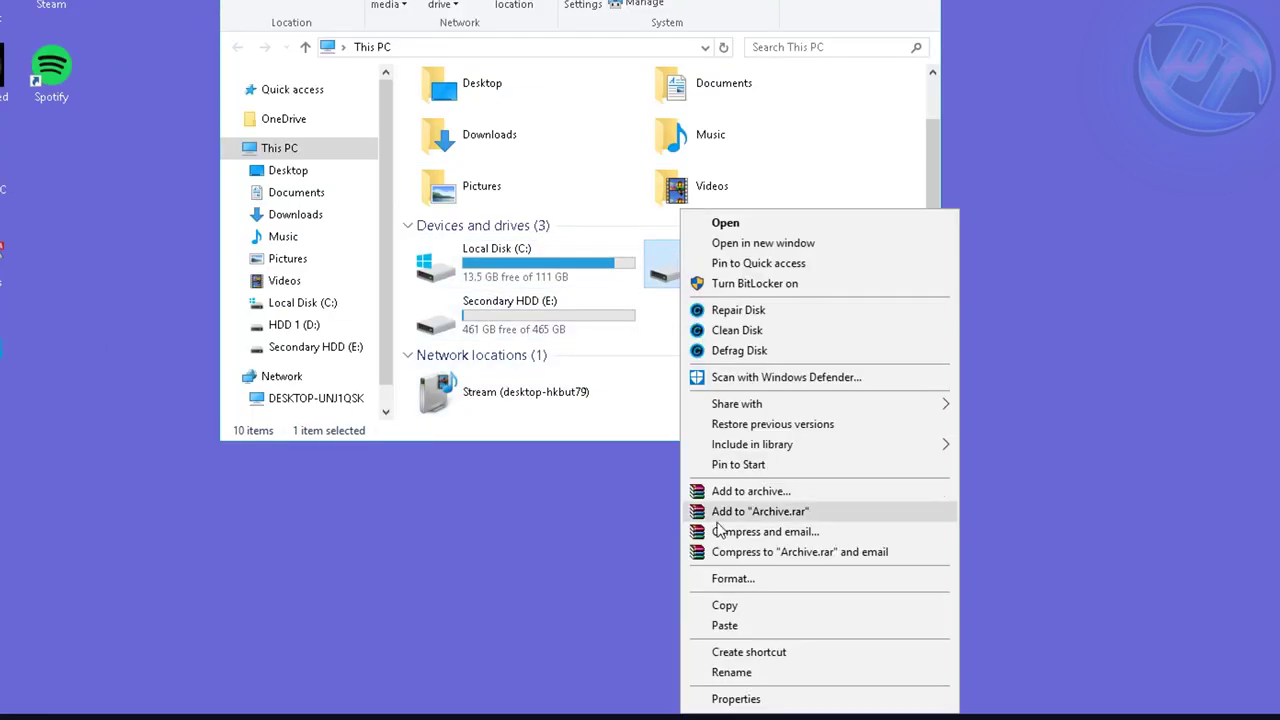
pyautogui.click(740, 699)
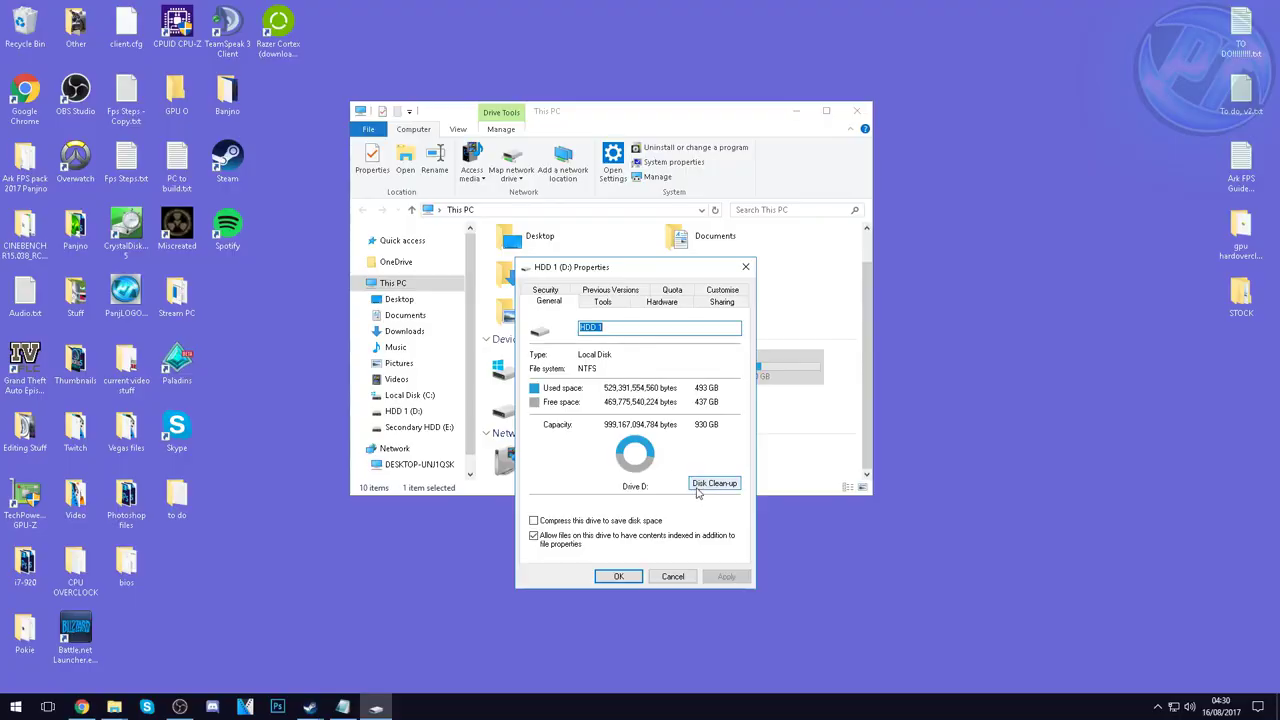
pyautogui.click(961, 557)
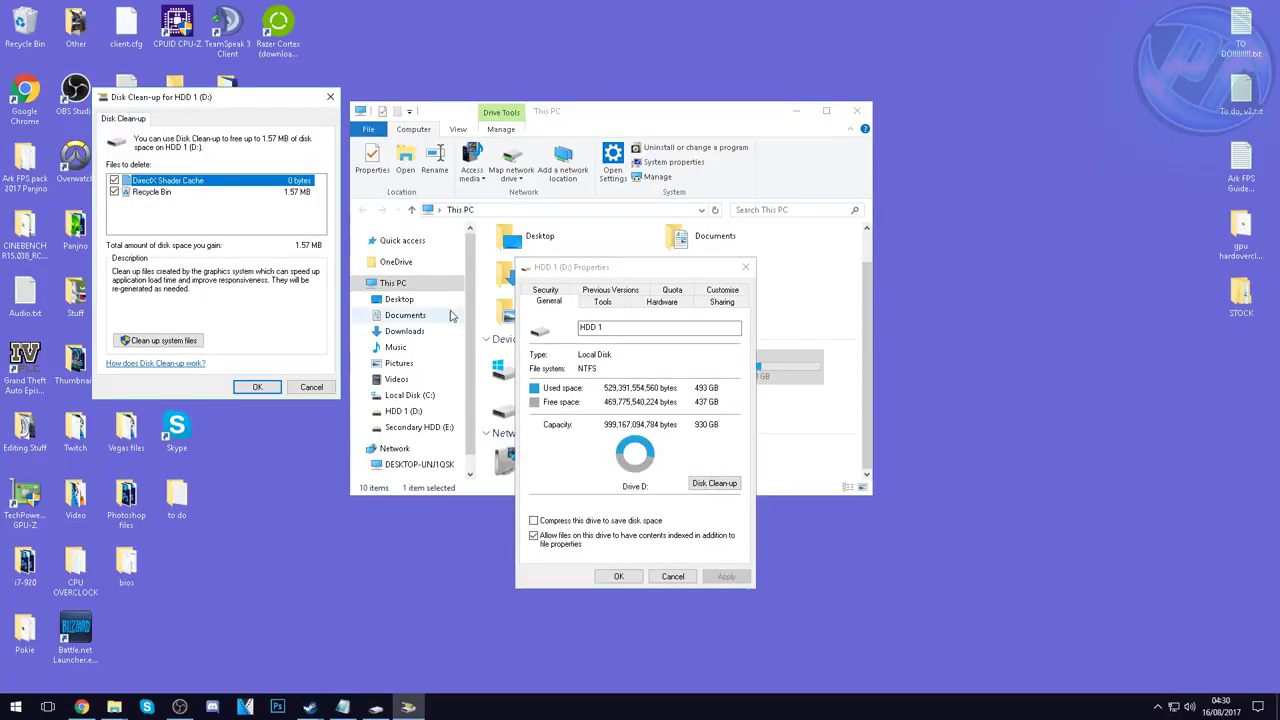
pyautogui.click(257, 387)
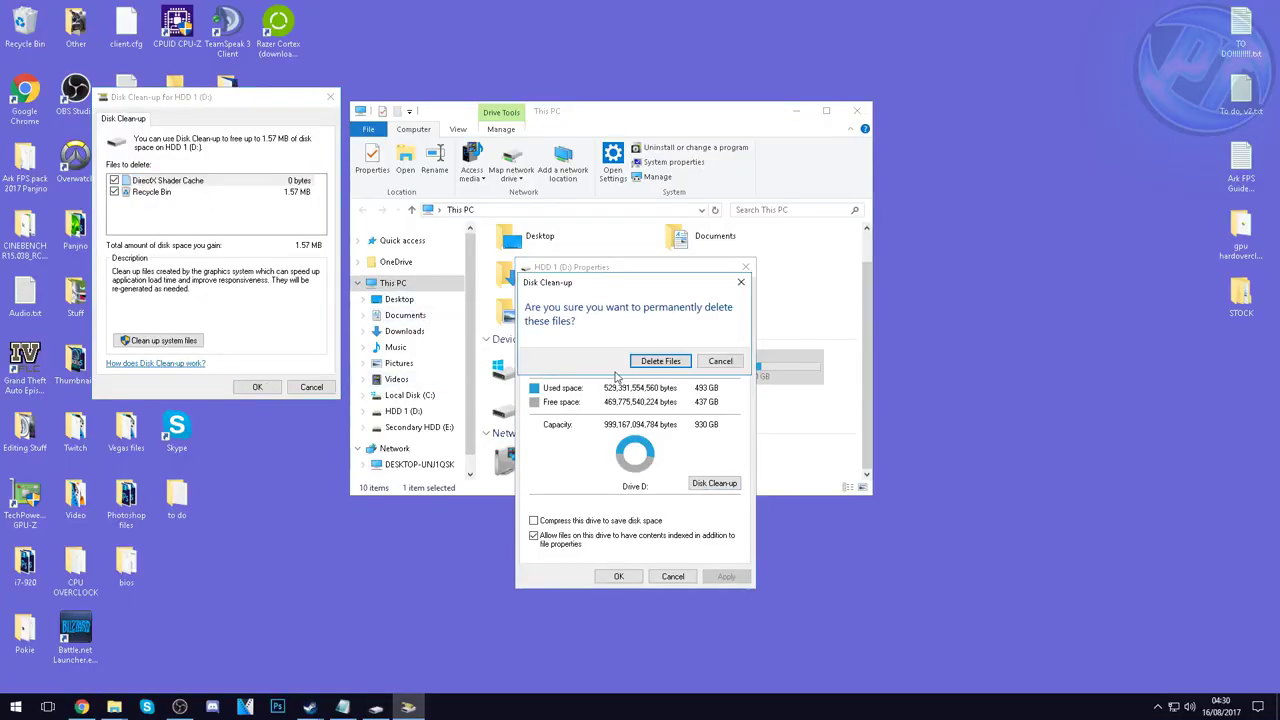
pyautogui.click(722, 362)
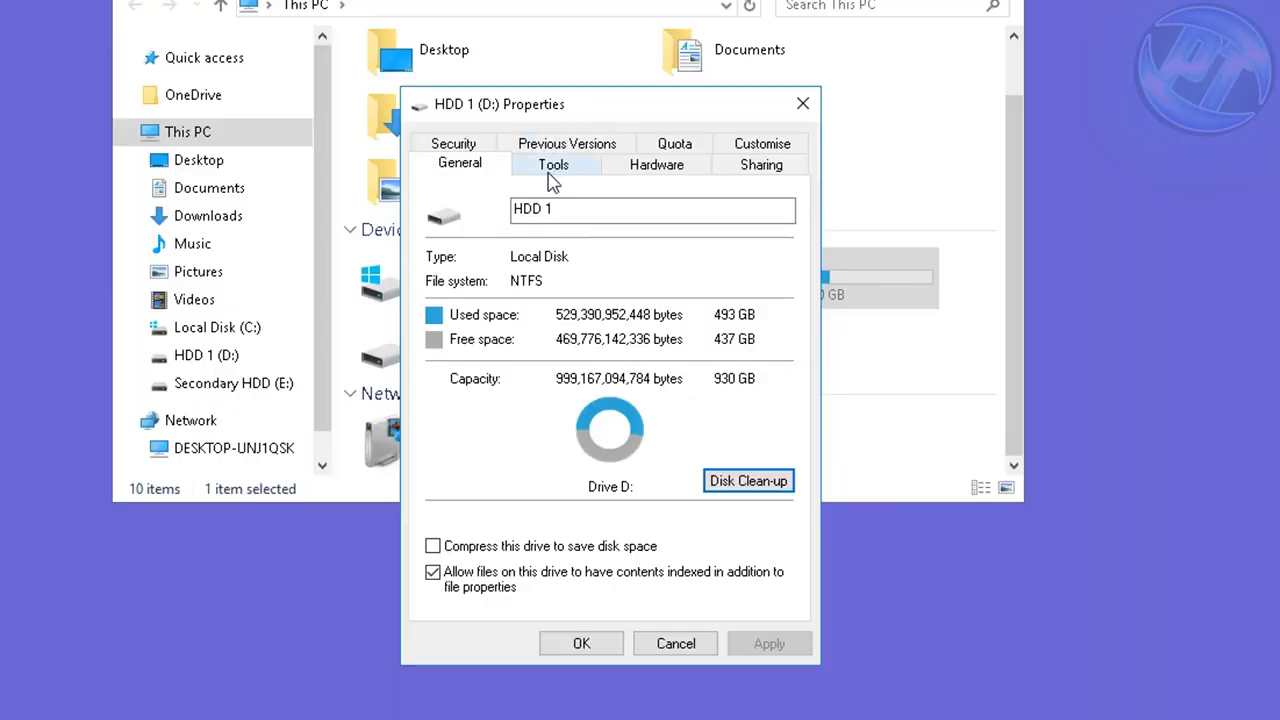
# Step: Scan HDD 1 (D:) for file system errors, and close its properties and the This PC window
pyautogui.click(606, 304)
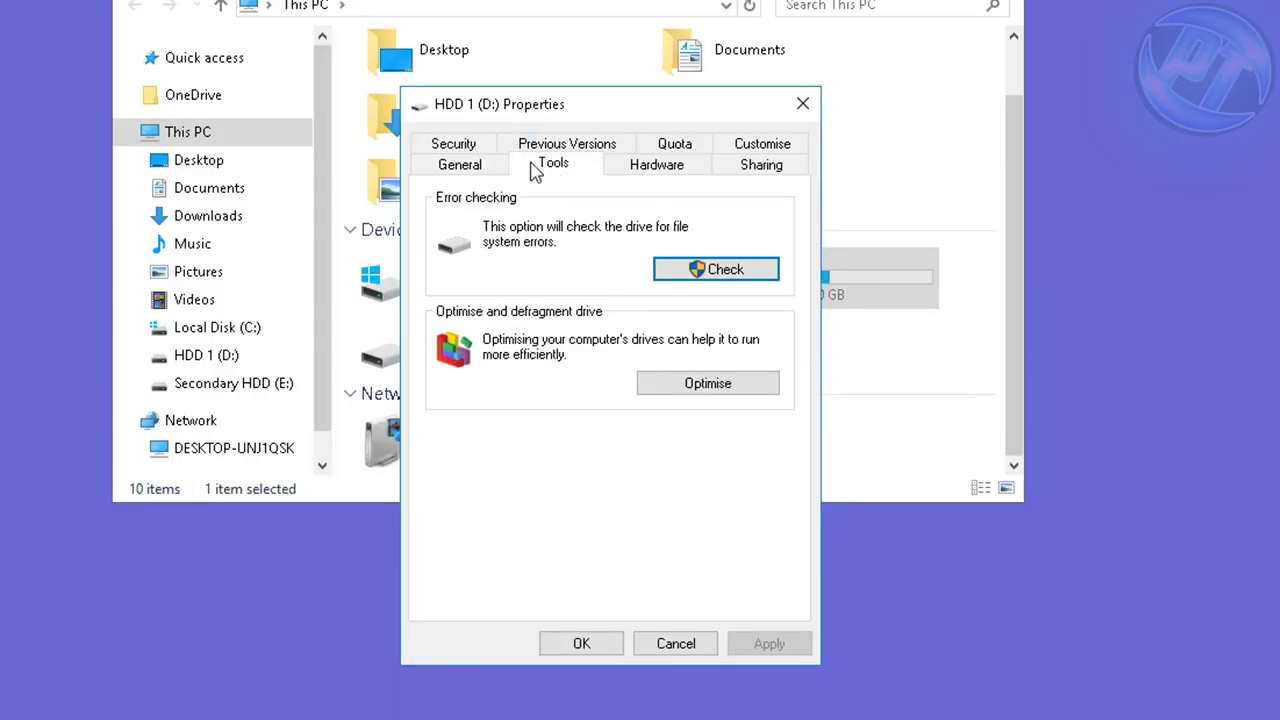
pyautogui.click(664, 268)
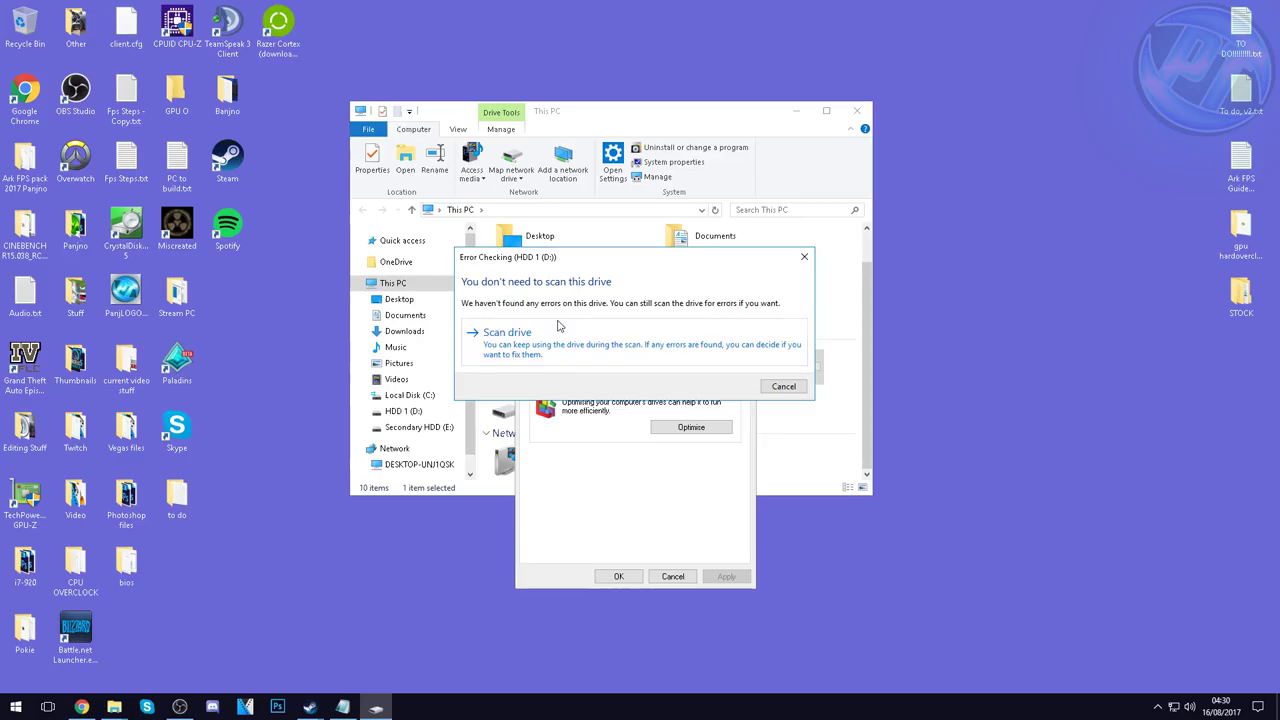
pyautogui.click(537, 345)
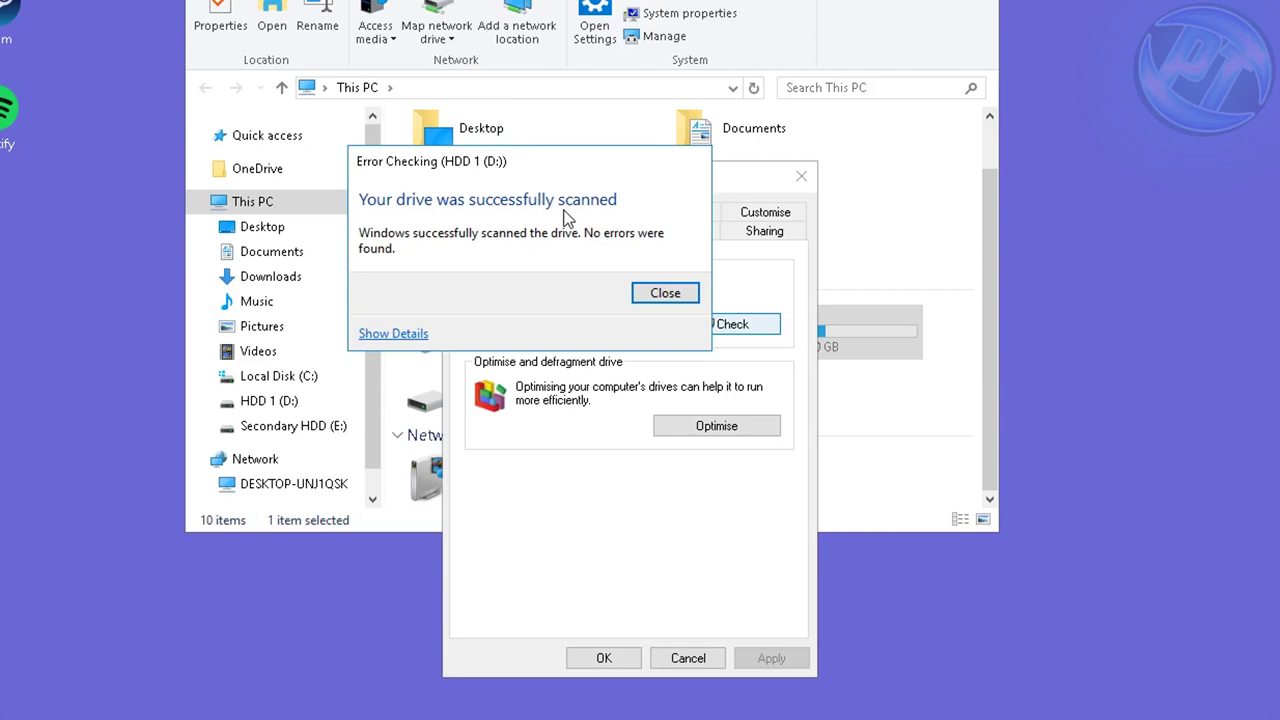
pyautogui.click(648, 290)
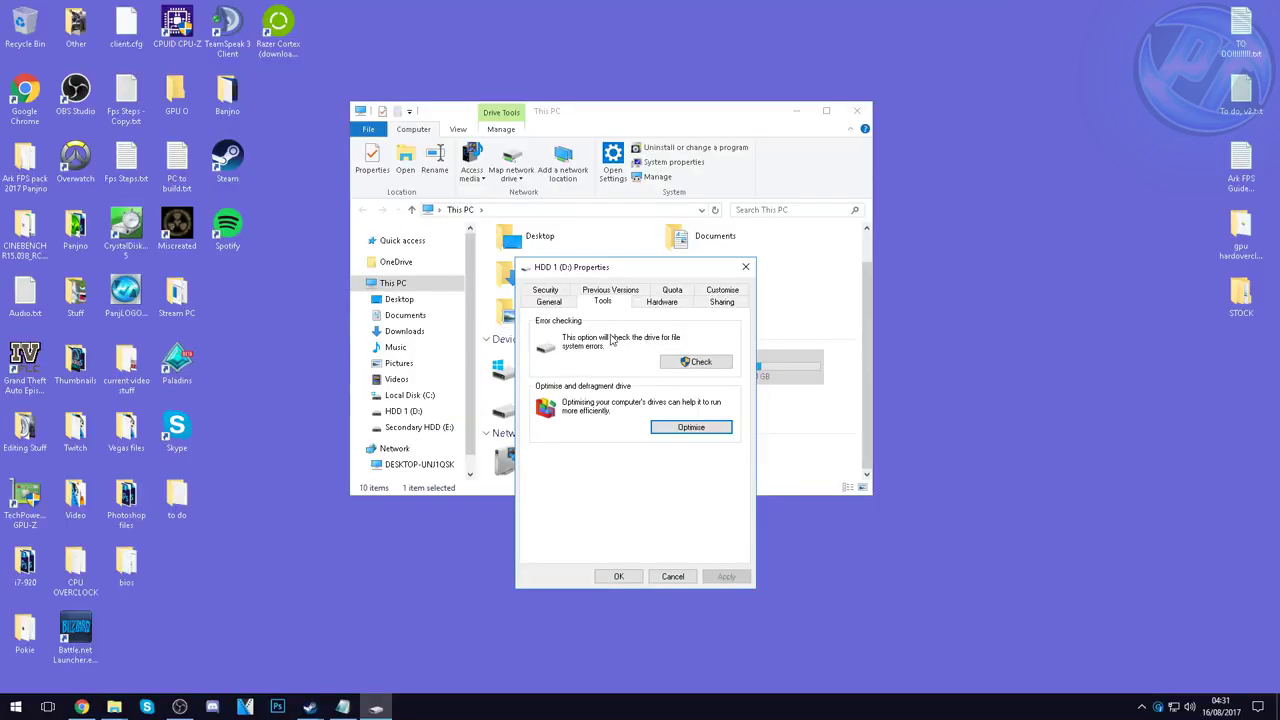
pyautogui.click(617, 575)
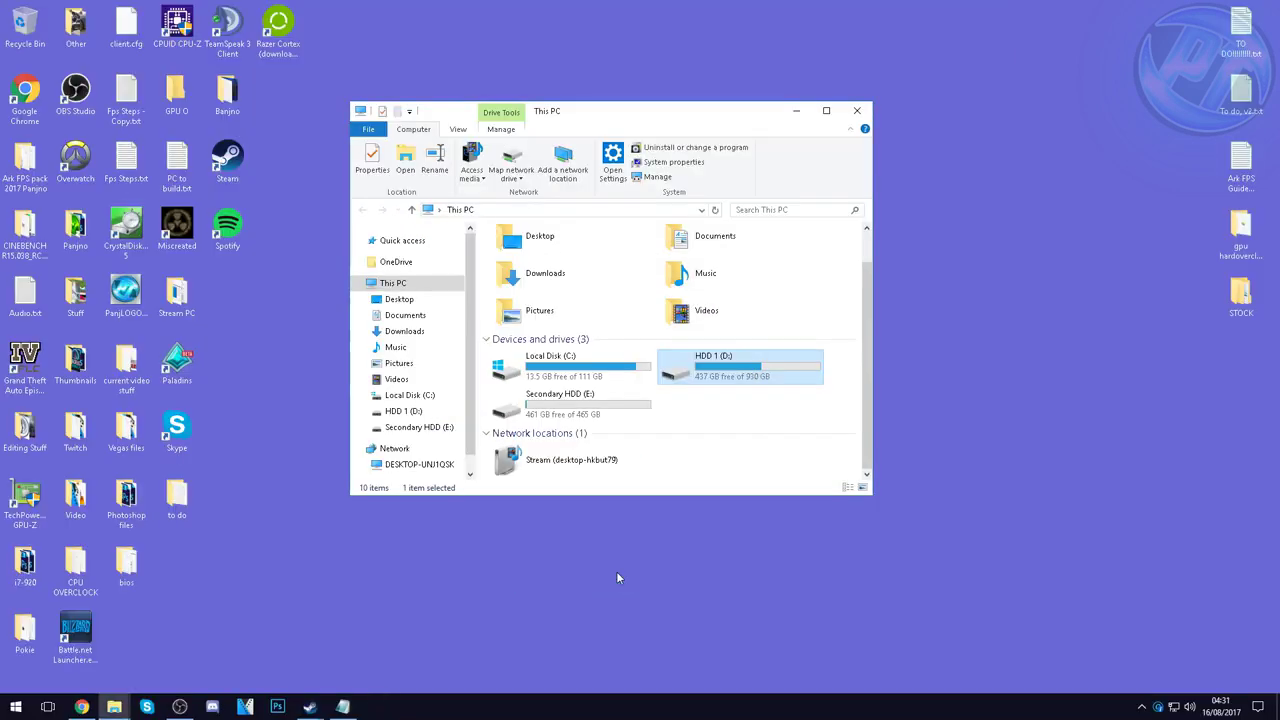
pyautogui.click(857, 111)
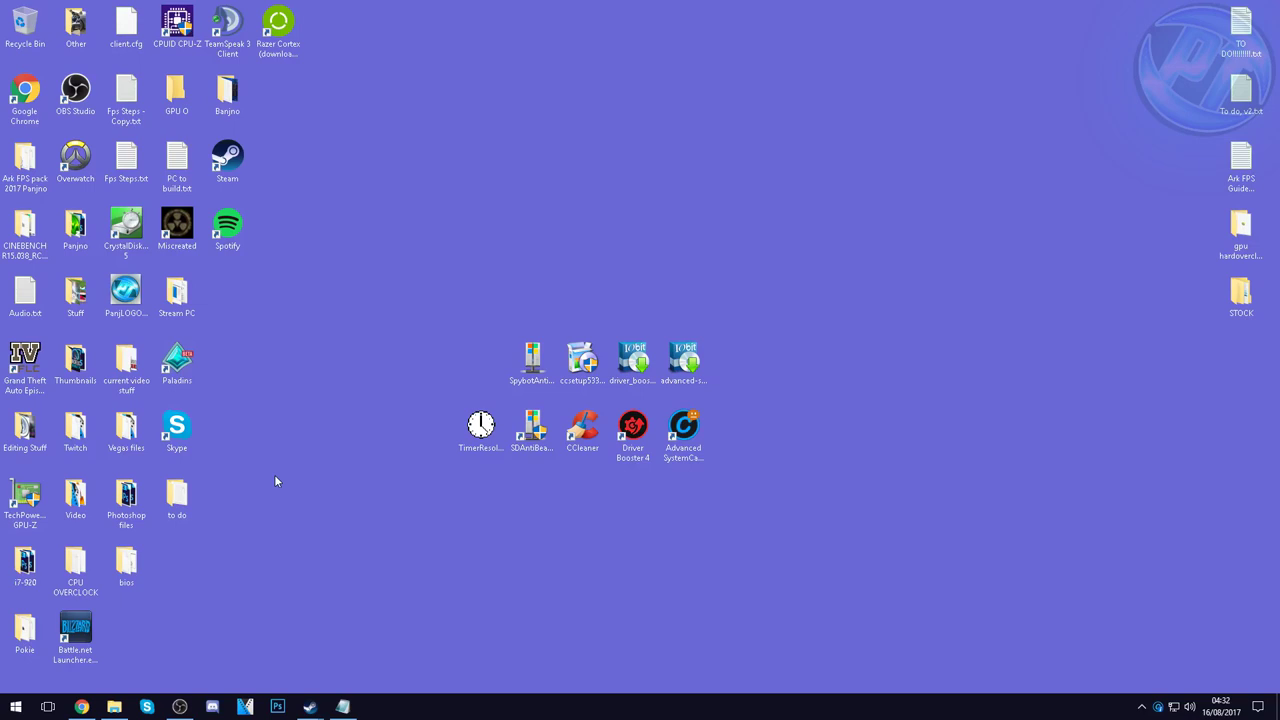
pyautogui.rightClick(37, 33)
pyautogui.click(411, 149)
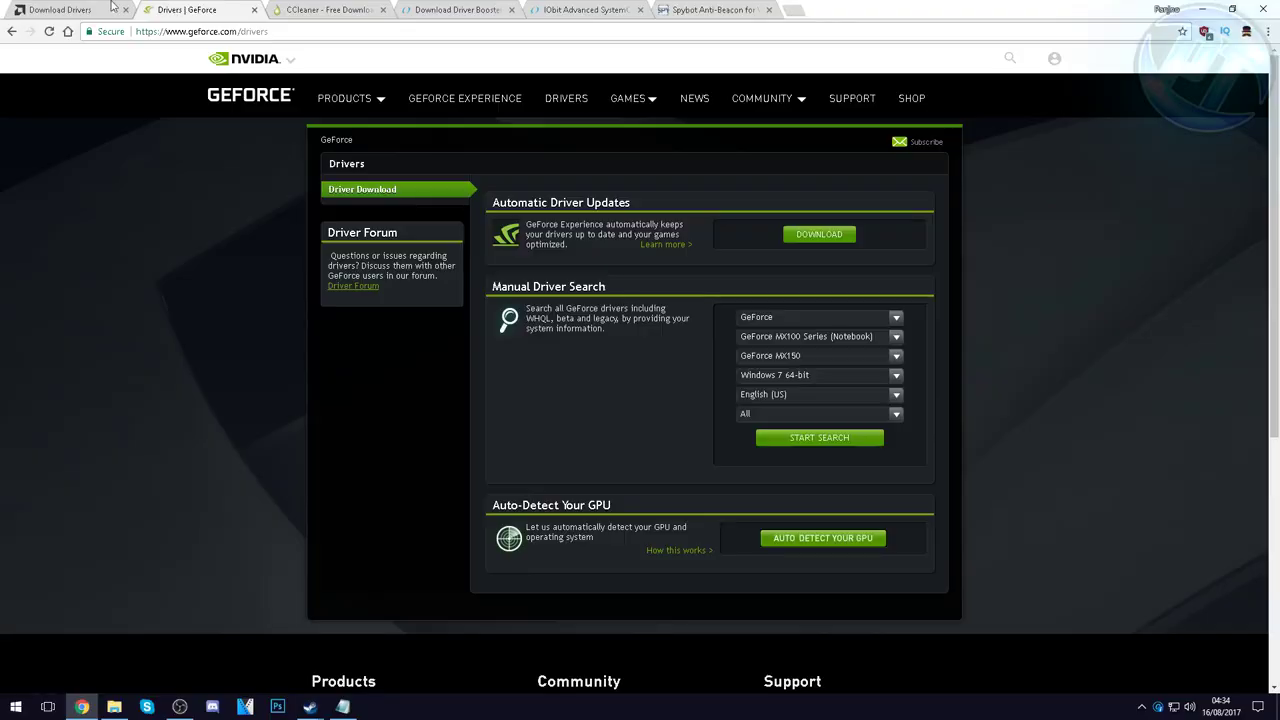
# Step: Review the driver detection and update options on the AMD and GeForce driver pages, and minimise the browser from the CCleaner page
pyautogui.click(92, 8)
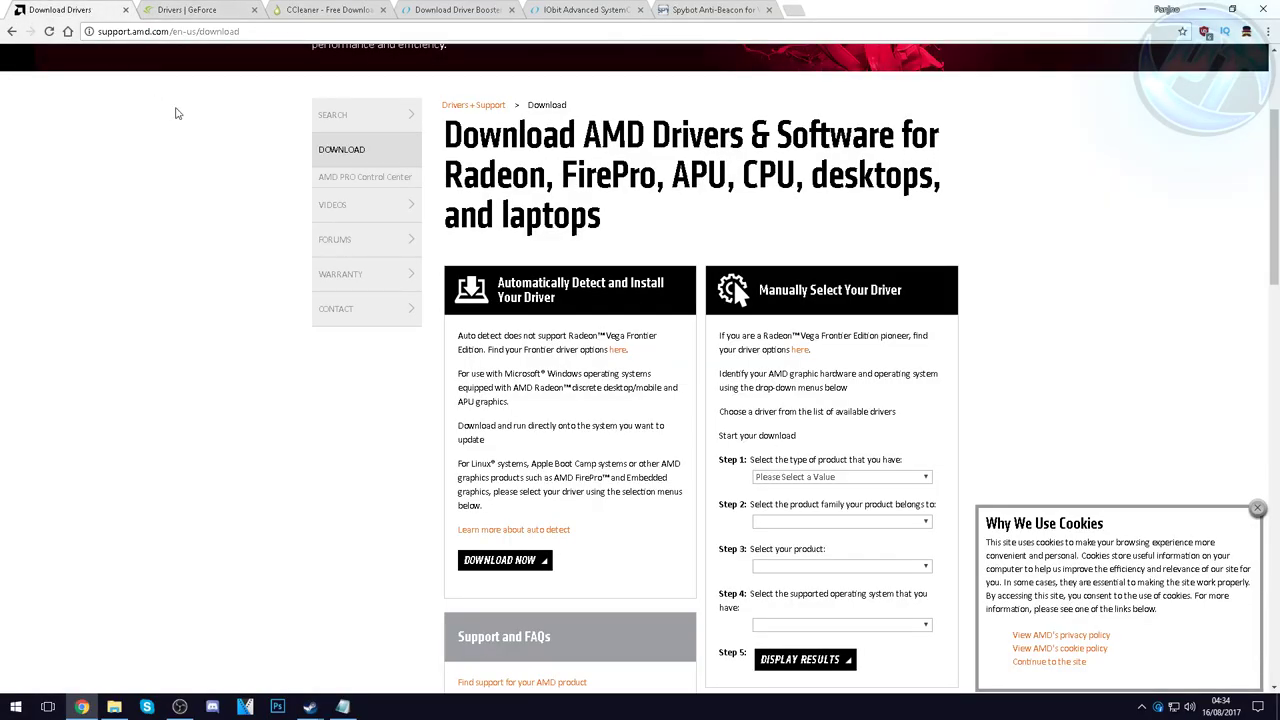
pyautogui.scroll(3, 180, 140)
pyautogui.scroll(-1, 199, 188)
pyautogui.hotkey('ctrl', 'Tab')
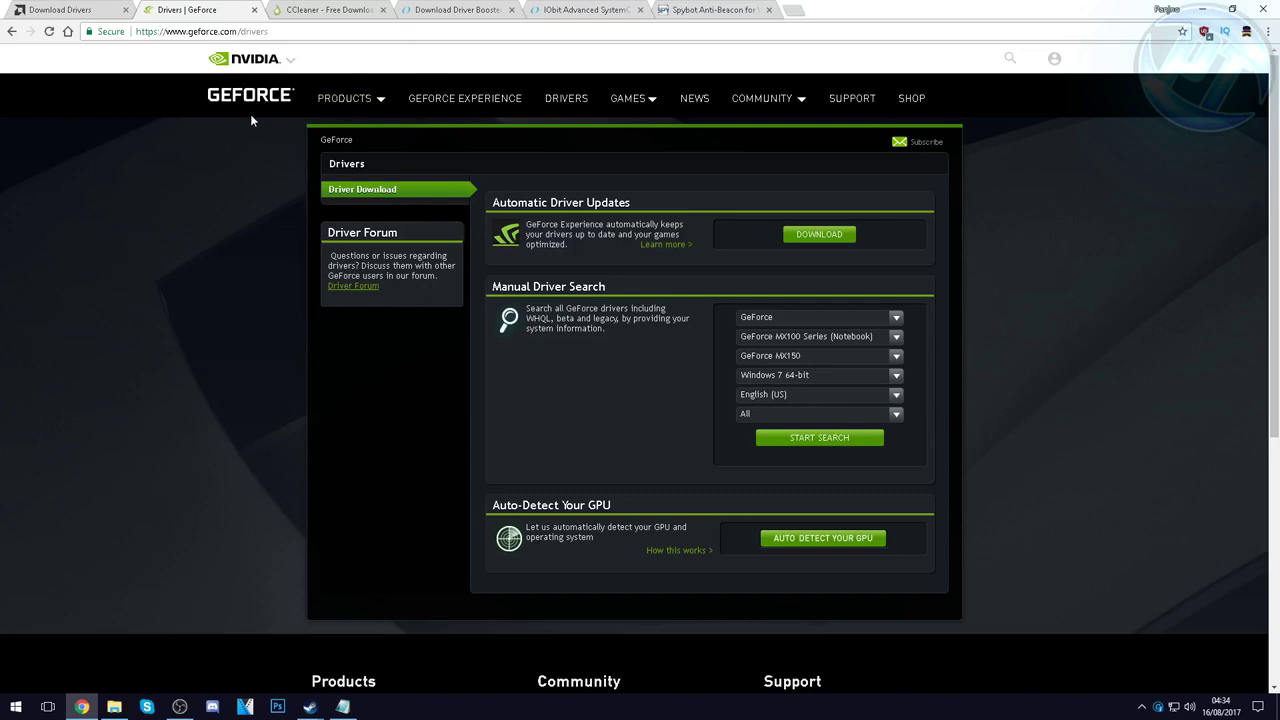
pyautogui.moveTo(636, 205); pyautogui.dragTo(527, 203)
pyautogui.click(649, 198)
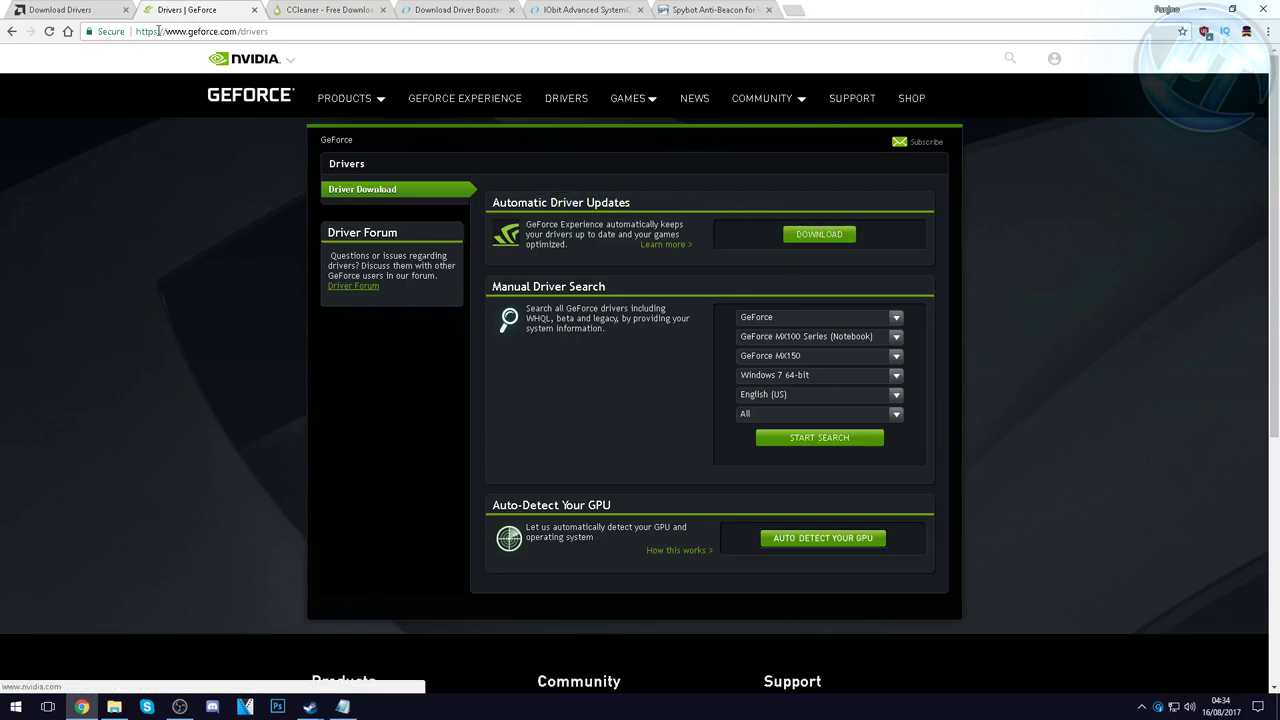
pyautogui.hotkey('ctrl', 'shift', 'Tab')
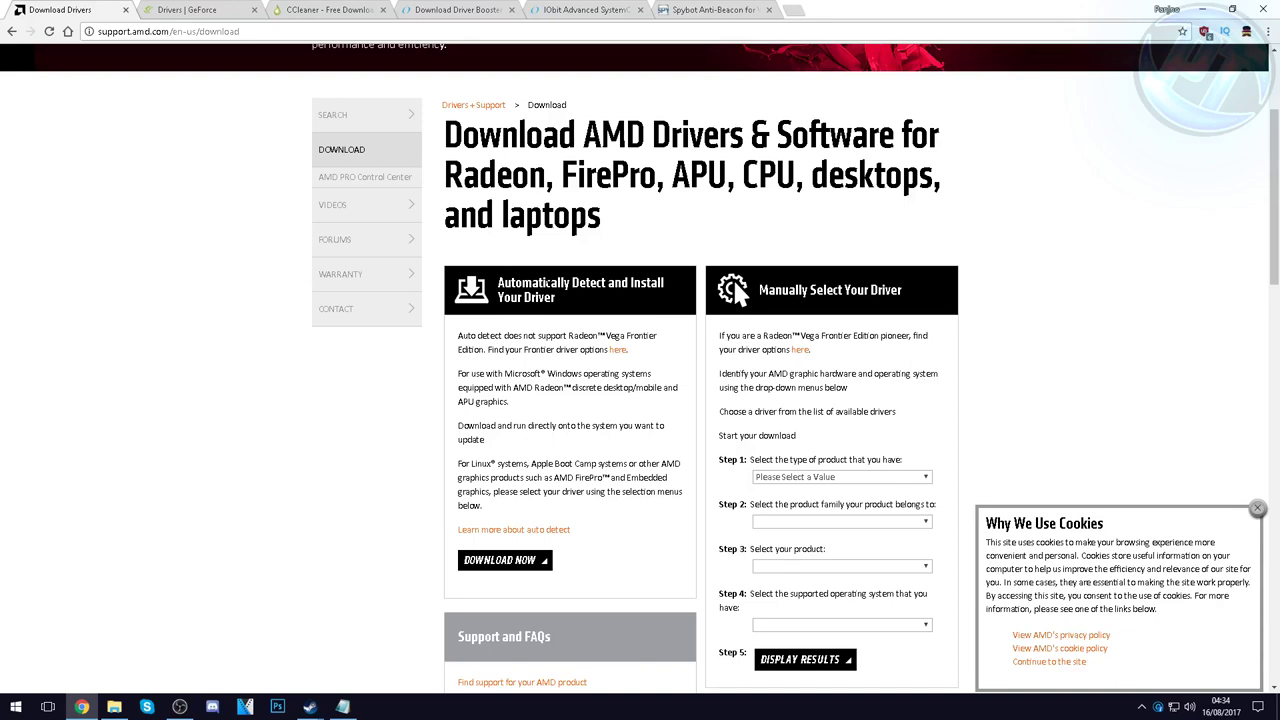
pyautogui.moveTo(570, 302); pyautogui.dragTo(514, 292)
pyautogui.click(575, 305)
pyautogui.click(345, 10)
pyautogui.click(1200, 9)
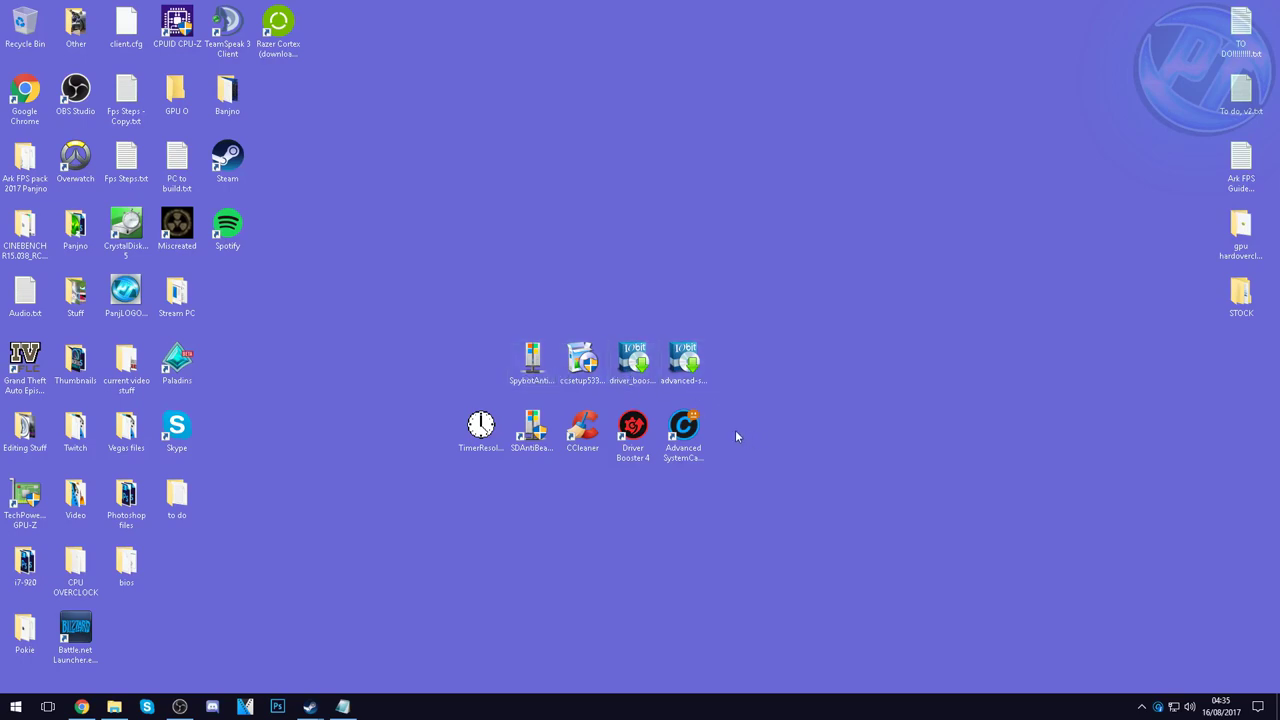
pyautogui.moveTo(732, 429); pyautogui.dragTo(747, 408)
pyautogui.moveTo(773, 451); pyautogui.dragTo(700, 437)
pyautogui.moveTo(747, 366)
pyautogui.mouseDown()
pyautogui.moveTo(520, 360)
pyautogui.moveTo(762, 347)
pyautogui.mouseUp()
pyautogui.moveTo(475, 346); pyautogui.dragTo(464, 358)
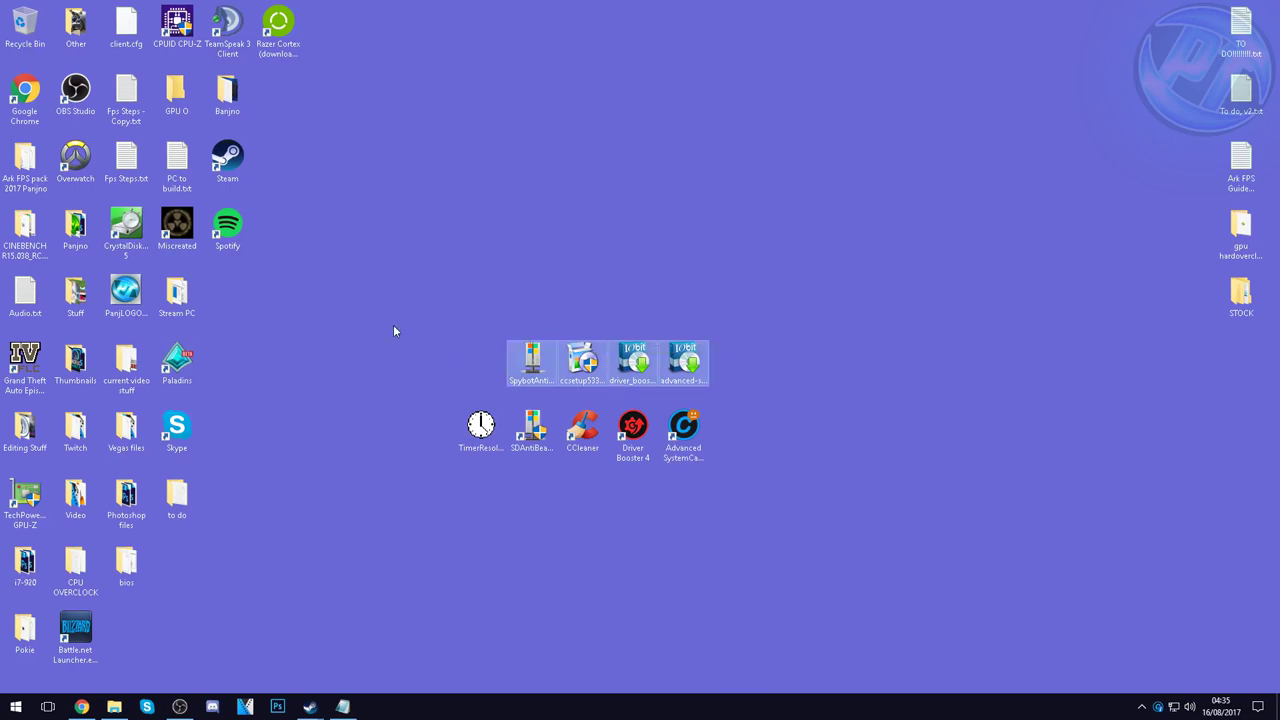
pyautogui.click(712, 310)
pyautogui.moveTo(768, 357); pyautogui.dragTo(801, 311)
pyautogui.moveTo(703, 338); pyautogui.dragTo(487, 313)
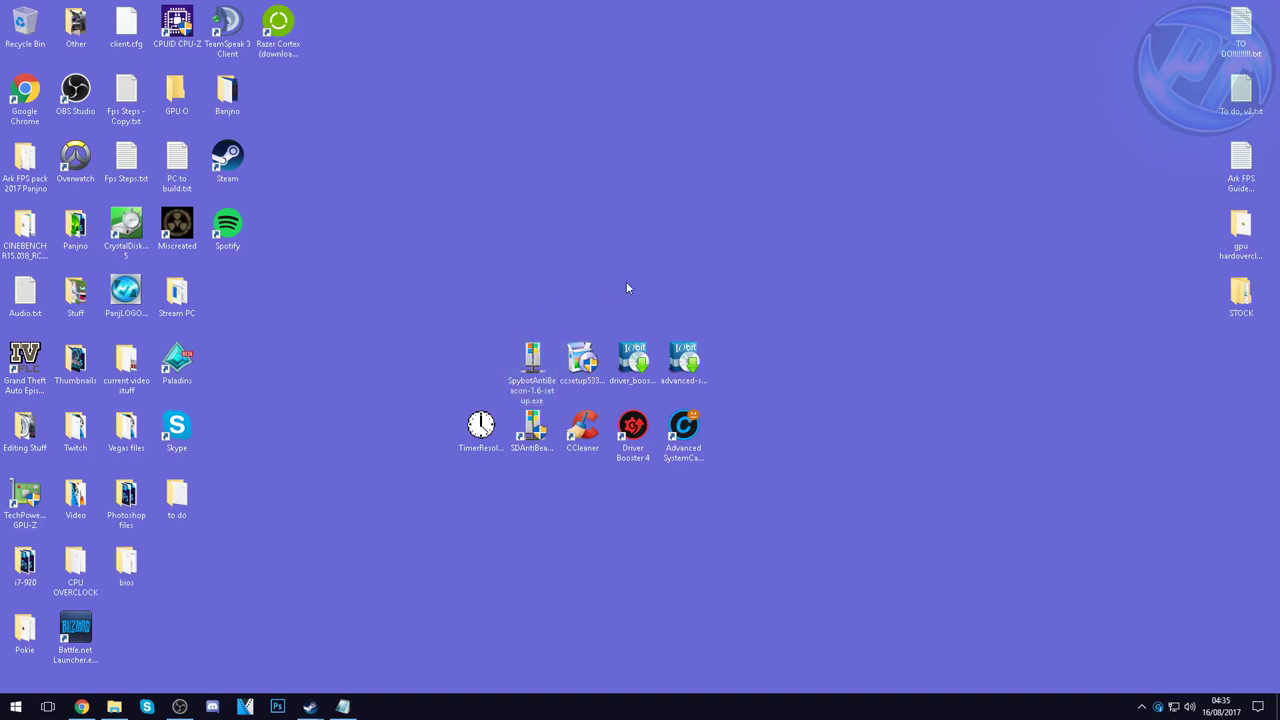
pyautogui.click(577, 345)
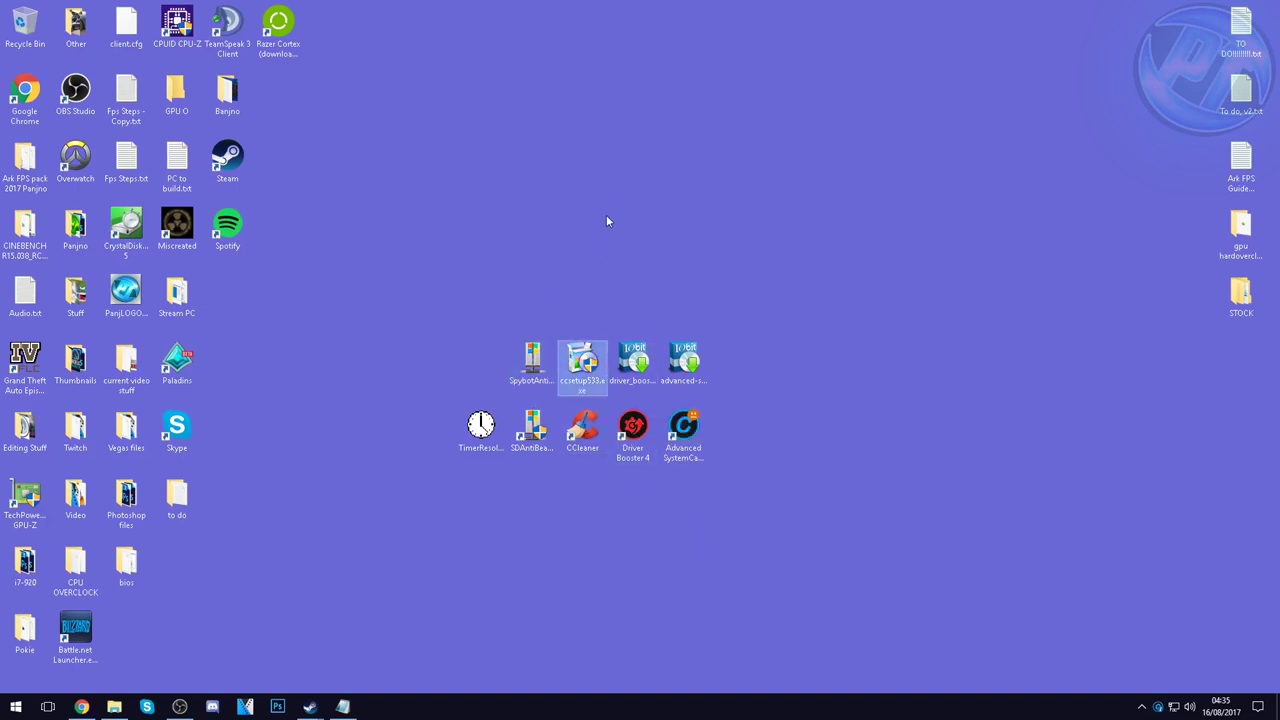
# Step: Open CCleaner, decline the download of its new version, and reposition its window on the desktop
pyautogui.click(573, 486)
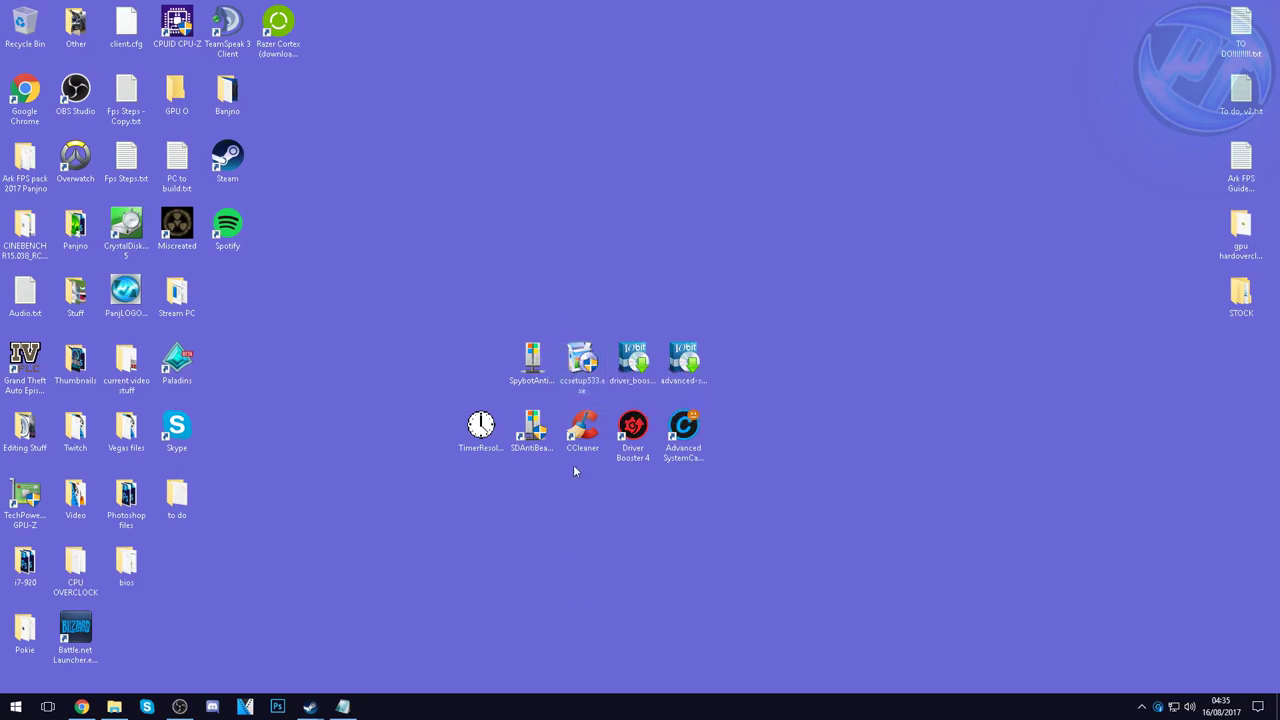
pyautogui.doubleClick(580, 425)
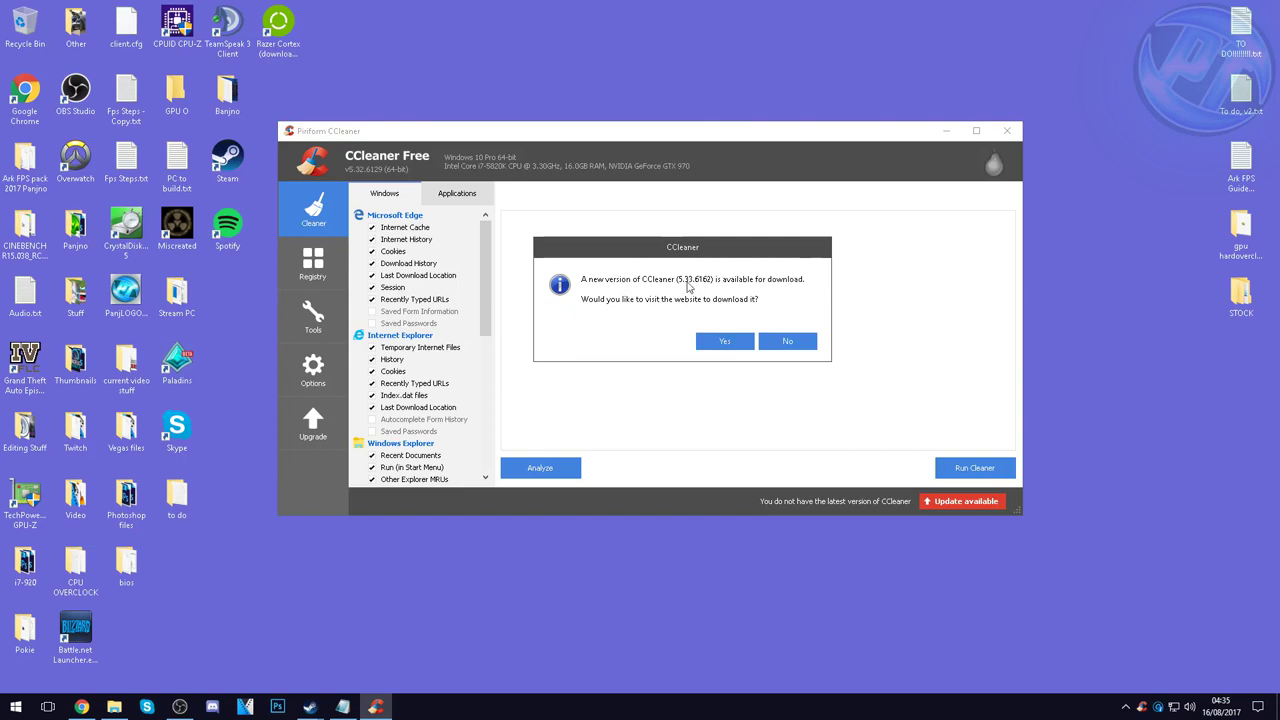
pyautogui.click(787, 340)
pyautogui.moveTo(494, 150); pyautogui.dragTo(408, 111)
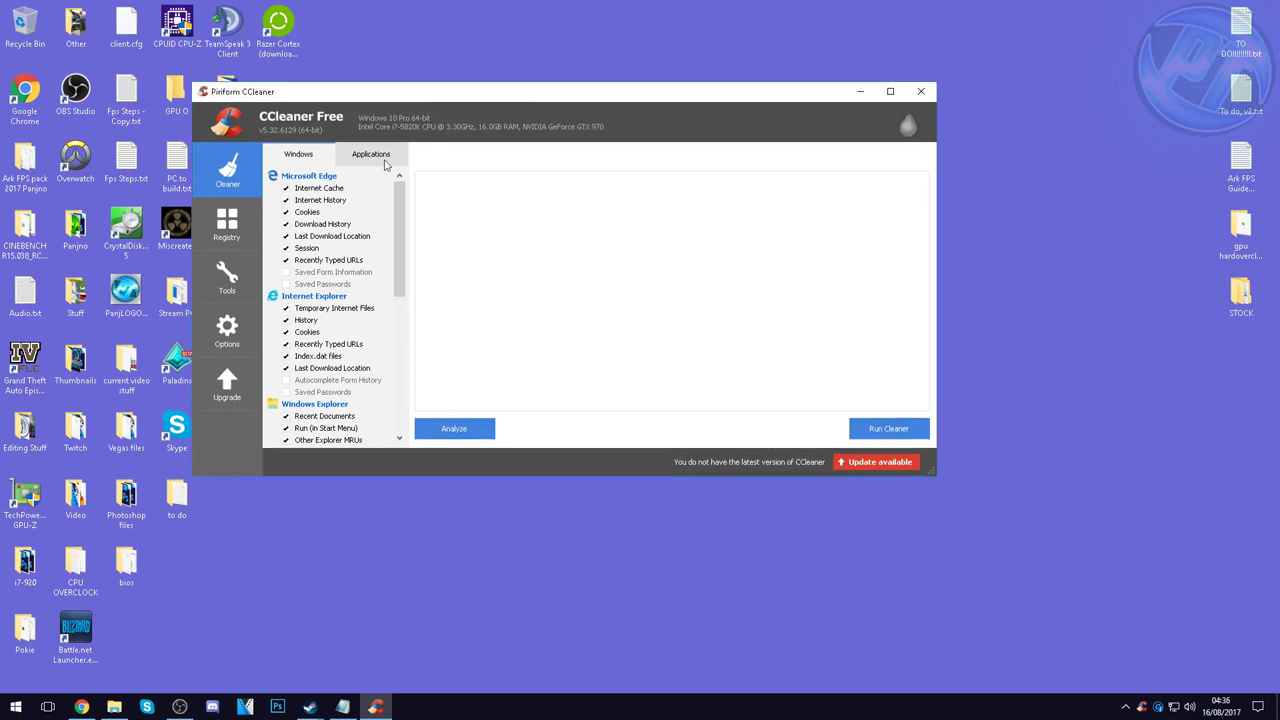
# Step: Analyse and clean the default Windows and application items, allowing Windows Explorer to be closed, and repeat the analysis
pyautogui.click(464, 424)
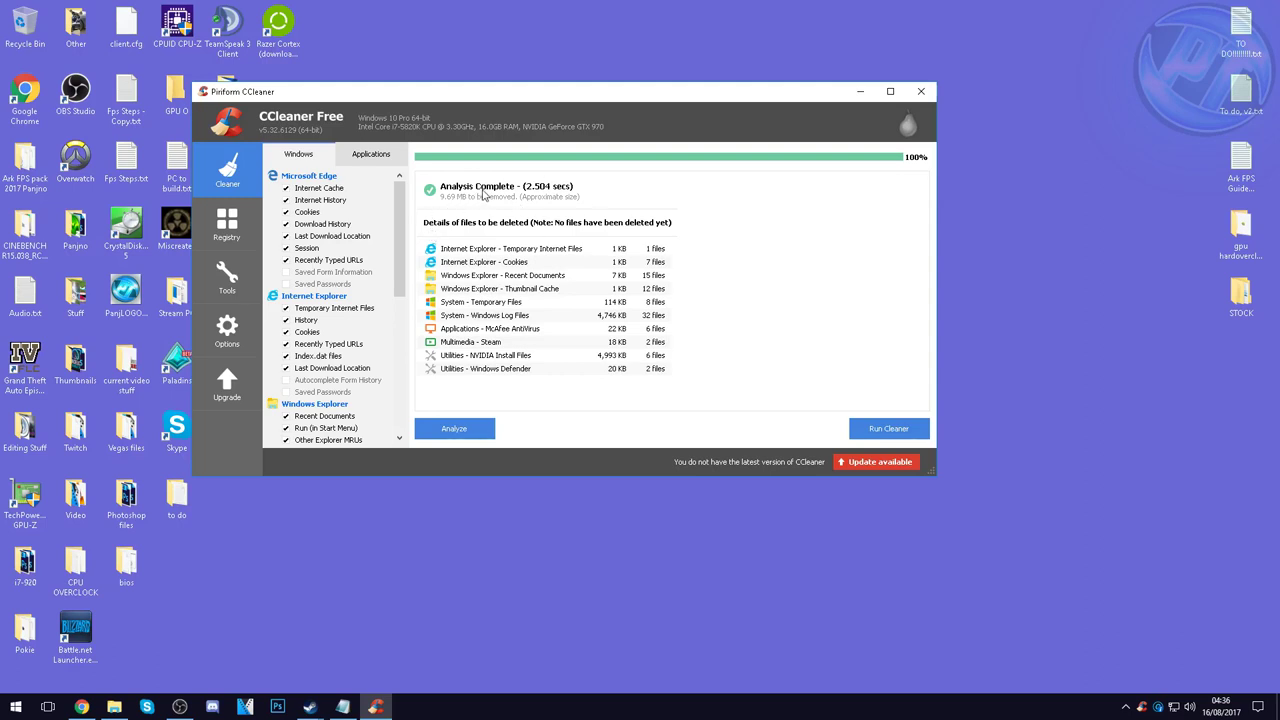
pyautogui.click(889, 428)
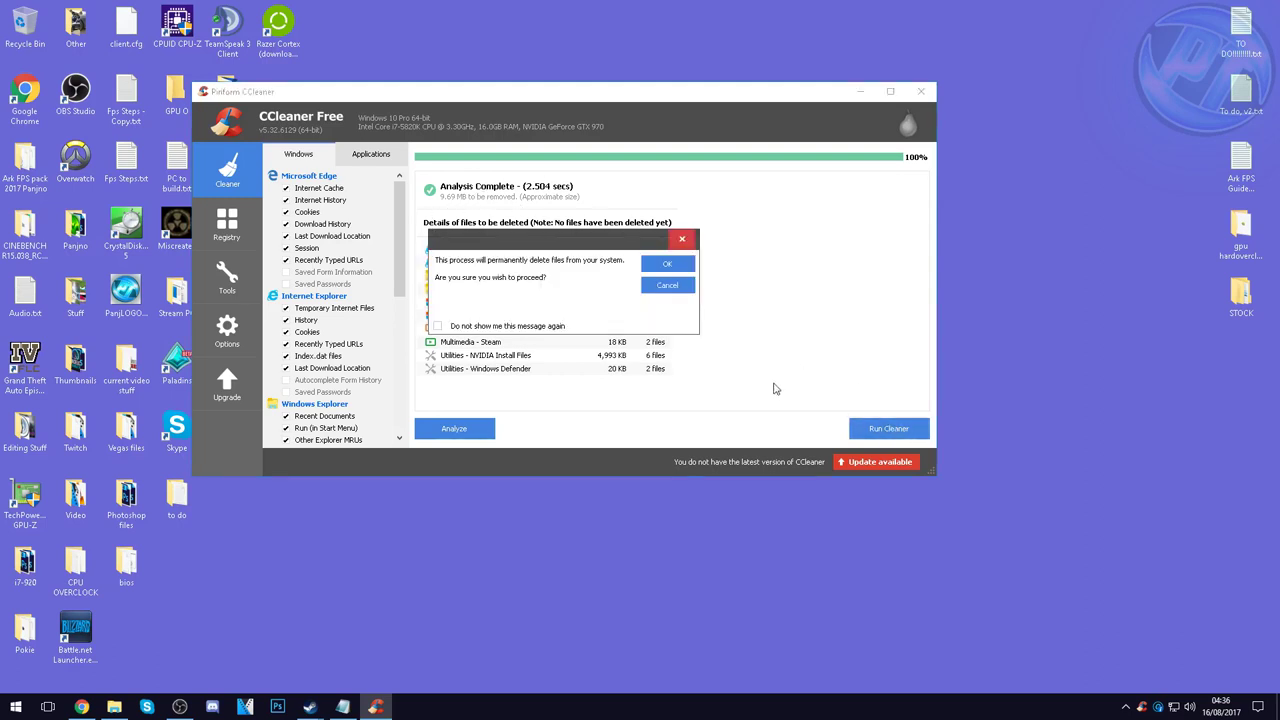
pyautogui.click(655, 266)
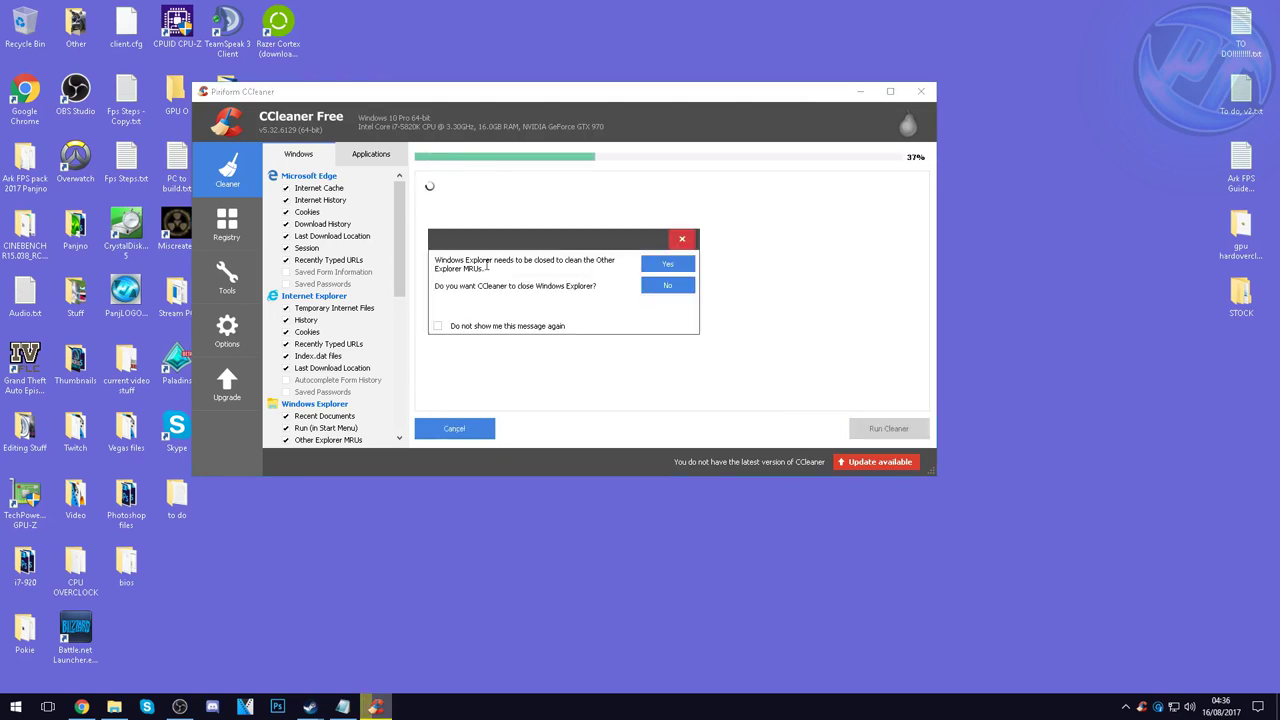
pyautogui.click(667, 264)
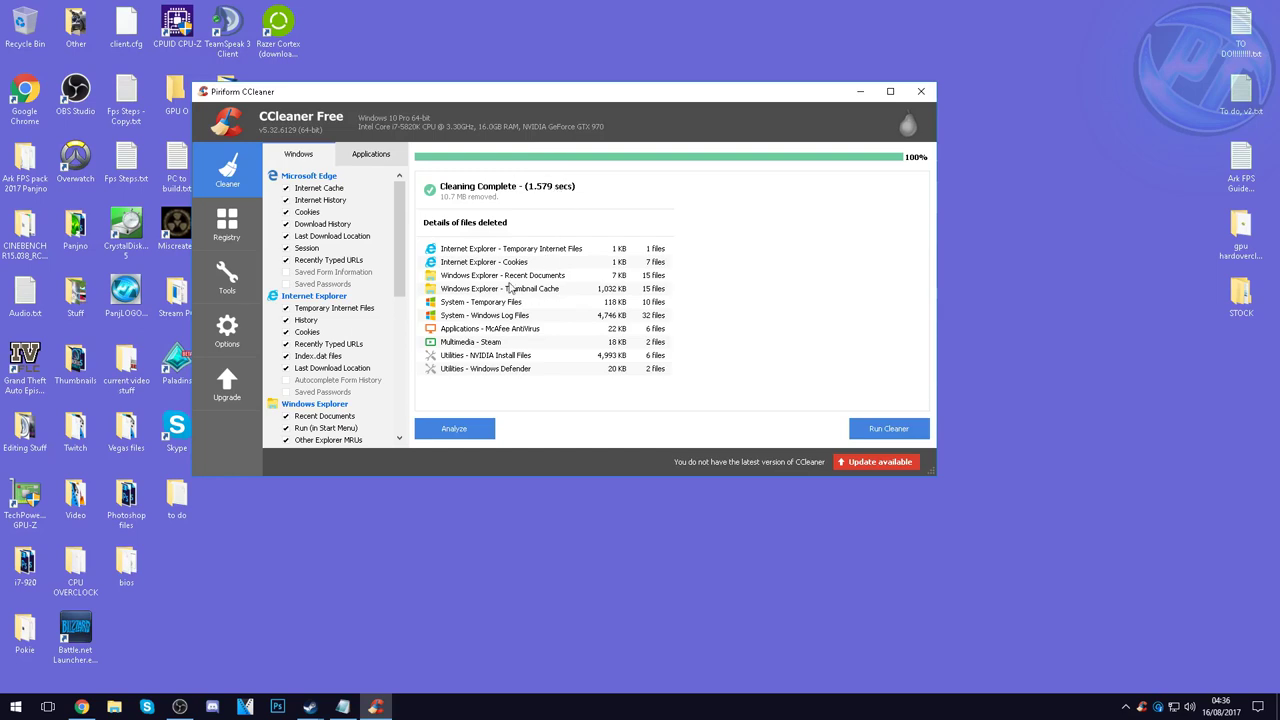
pyautogui.click(455, 428)
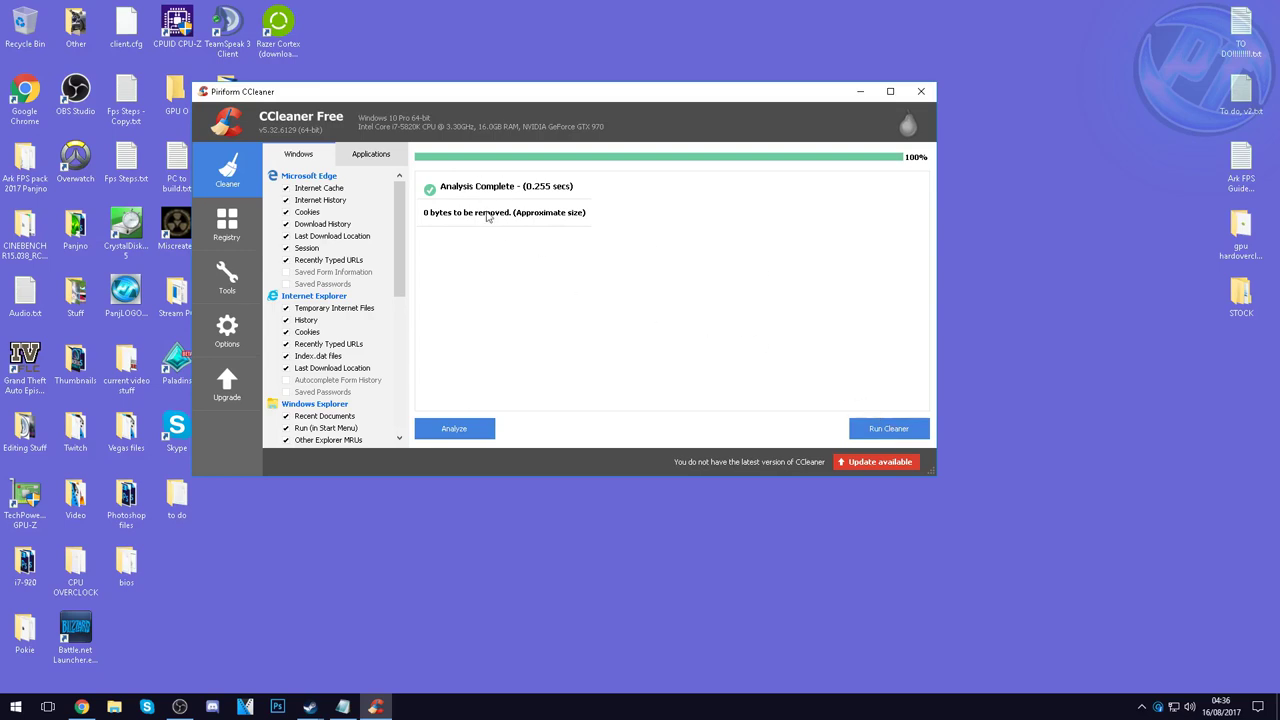
# Step: Scan the registry for issues and fix all selected issues without backing up the registry changes
pyautogui.click(226, 225)
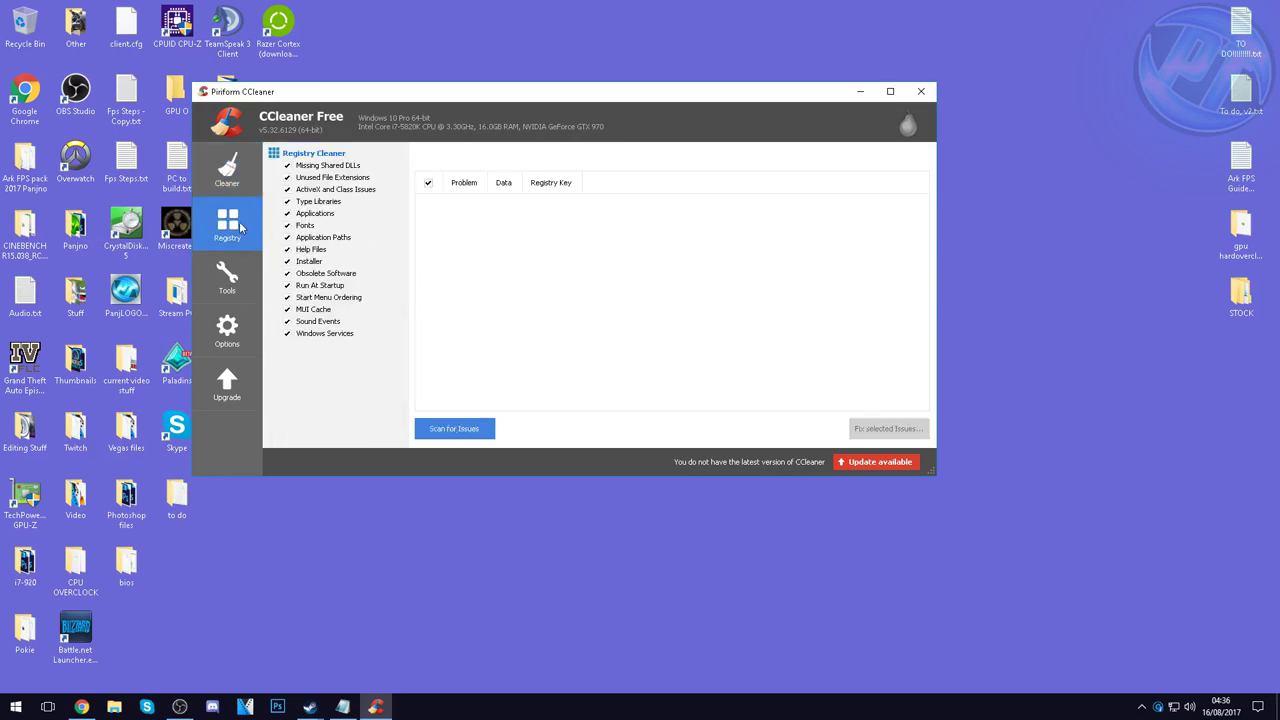
pyautogui.click(454, 428)
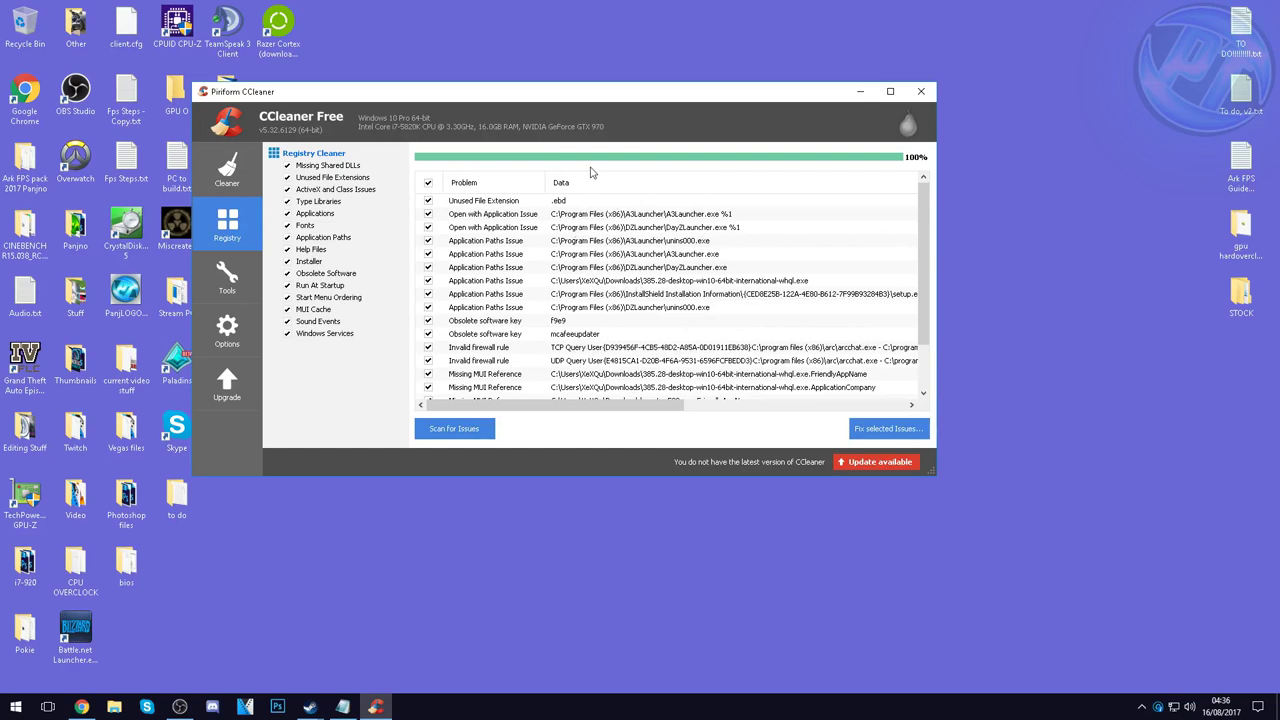
pyautogui.click(880, 430)
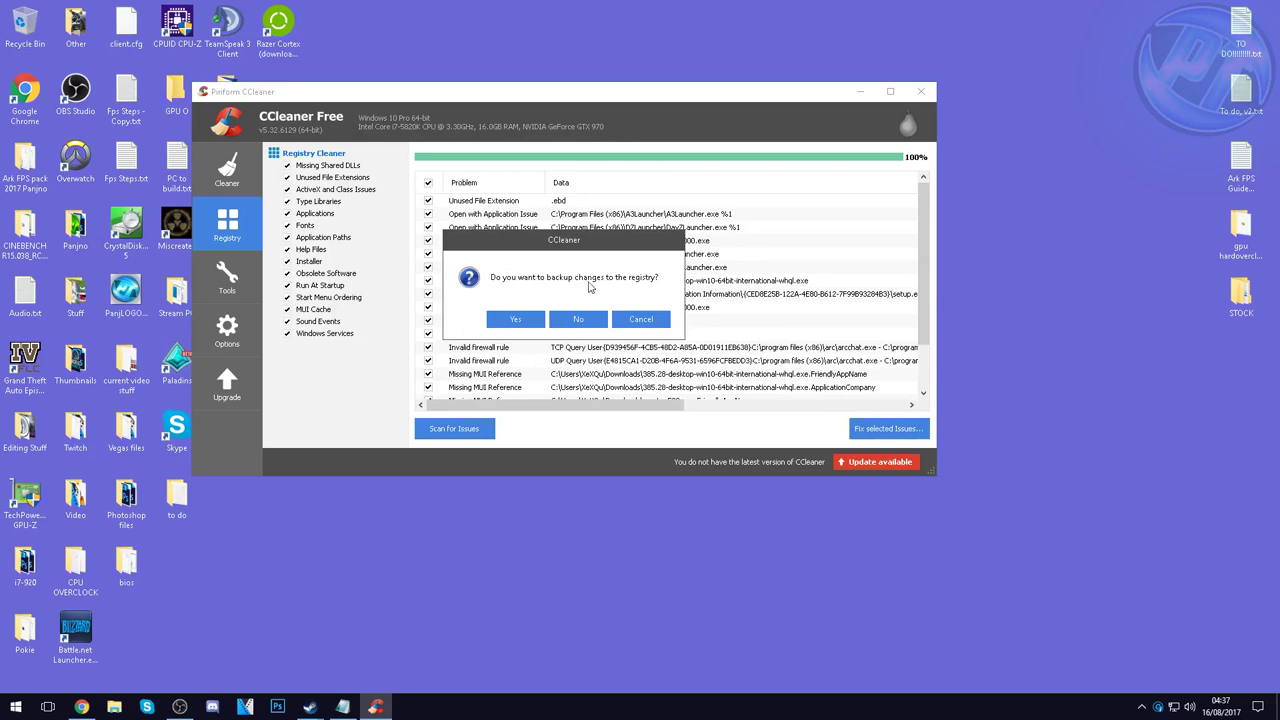
pyautogui.click(579, 320)
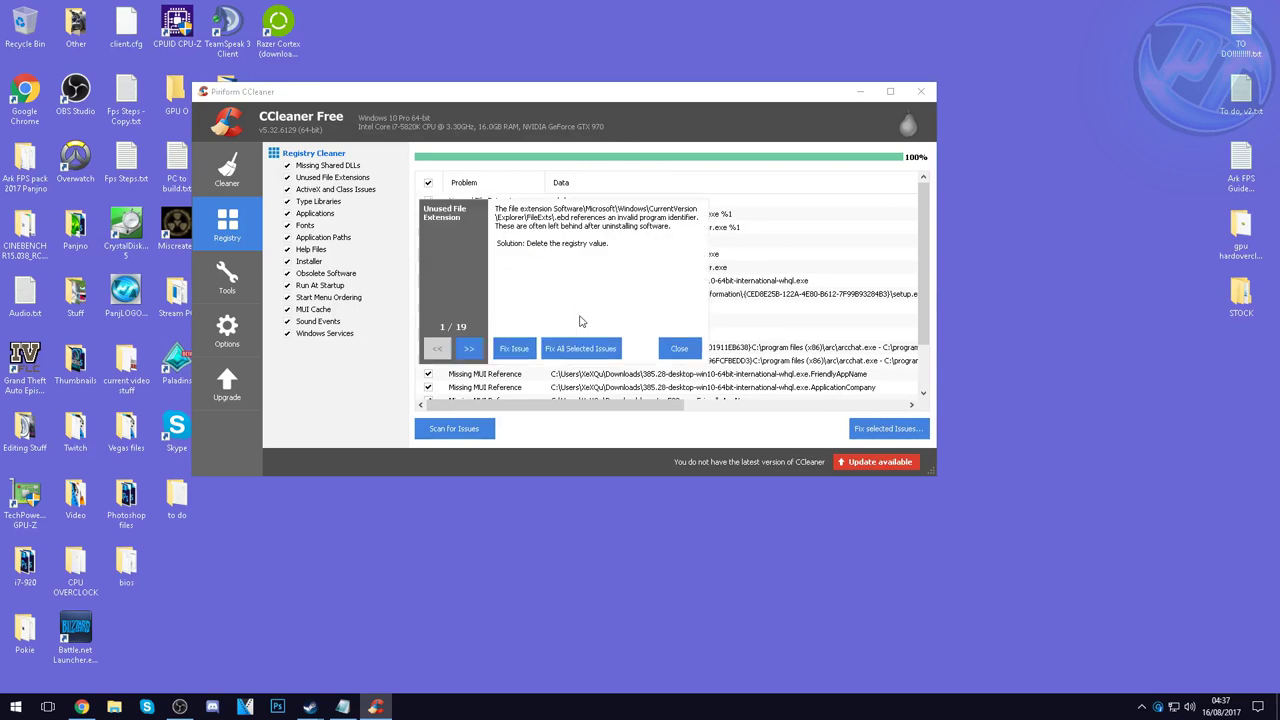
pyautogui.click(575, 348)
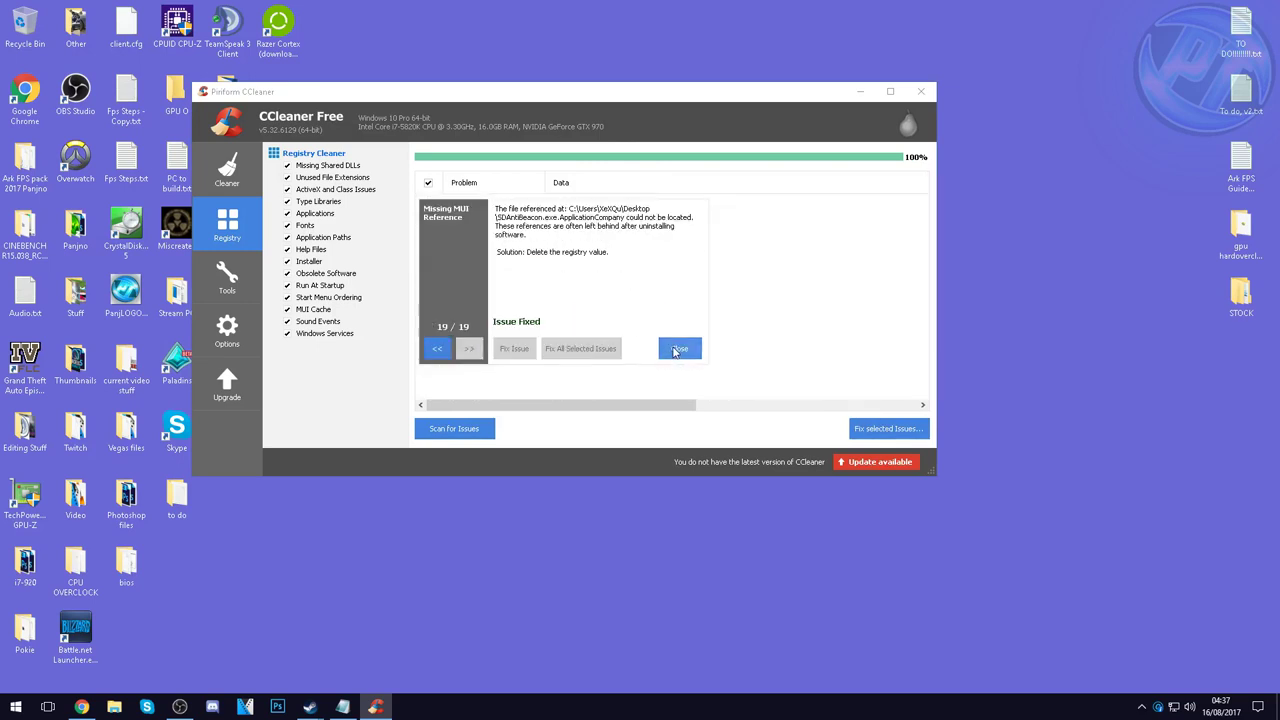
pyautogui.click(678, 348)
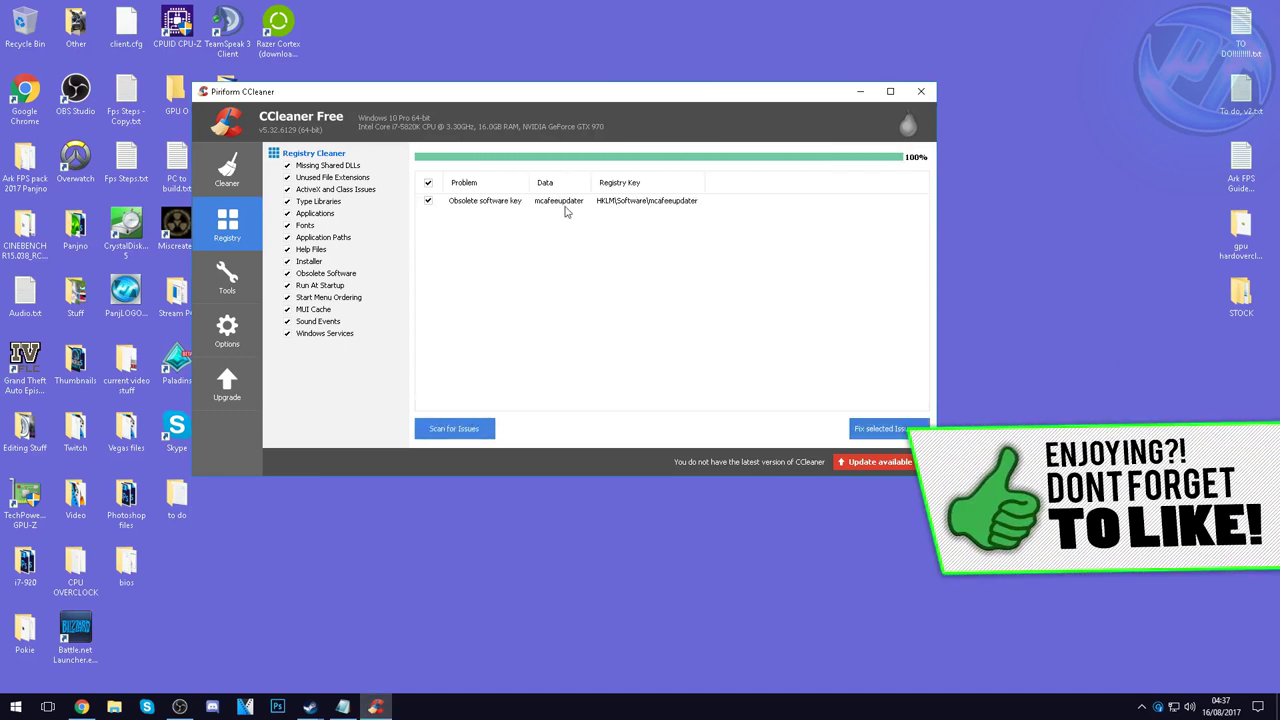
# Step: Fix the remaining obsolete mcafeeupdater registry key without a backup, and check the registry for further issues
pyautogui.click(887, 428)
pyautogui.click(574, 317)
pyautogui.click(517, 348)
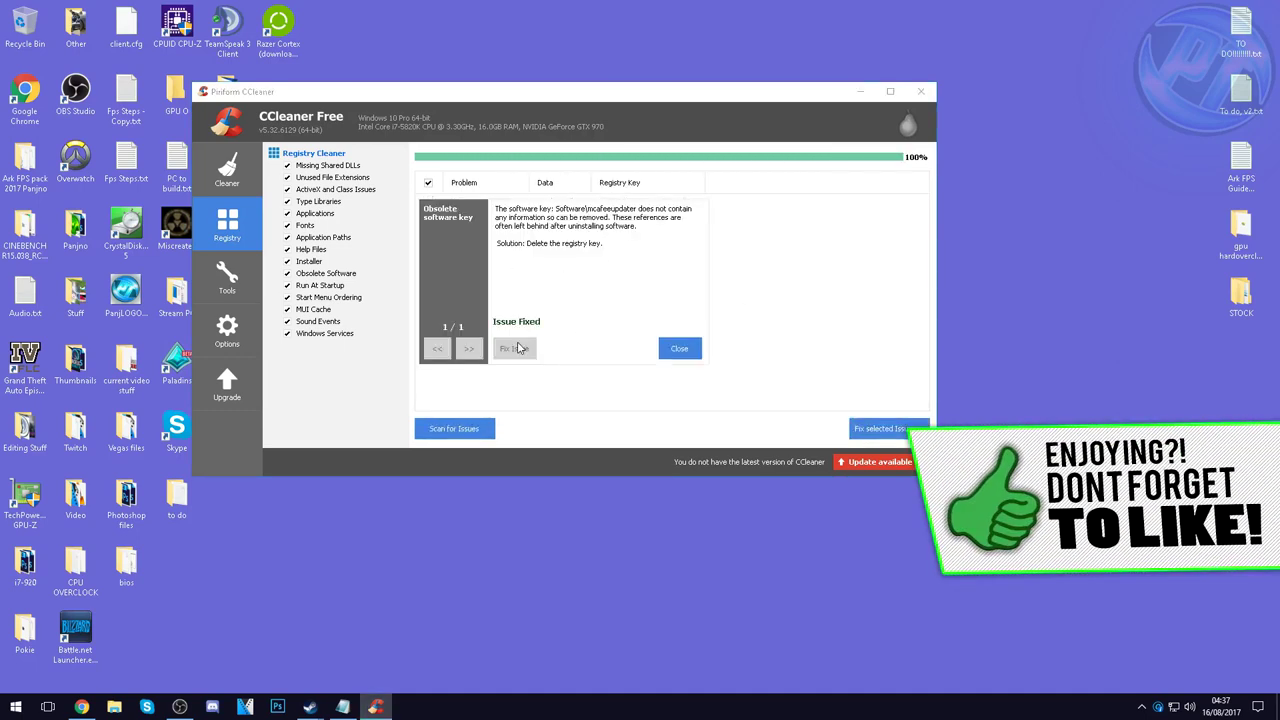
pyautogui.click(679, 348)
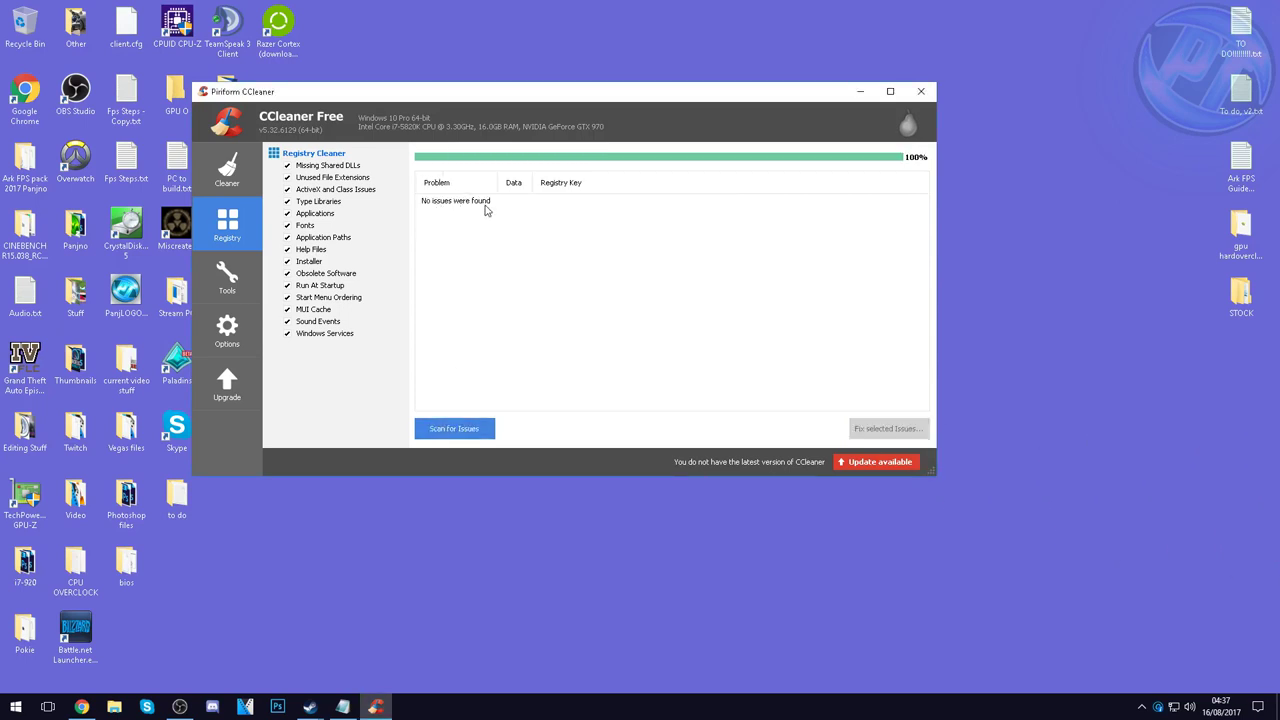
# Step: Examine the installed programs in CCleaner's uninstall list for unneeded software, and close CCleaner
pyautogui.click(227, 278)
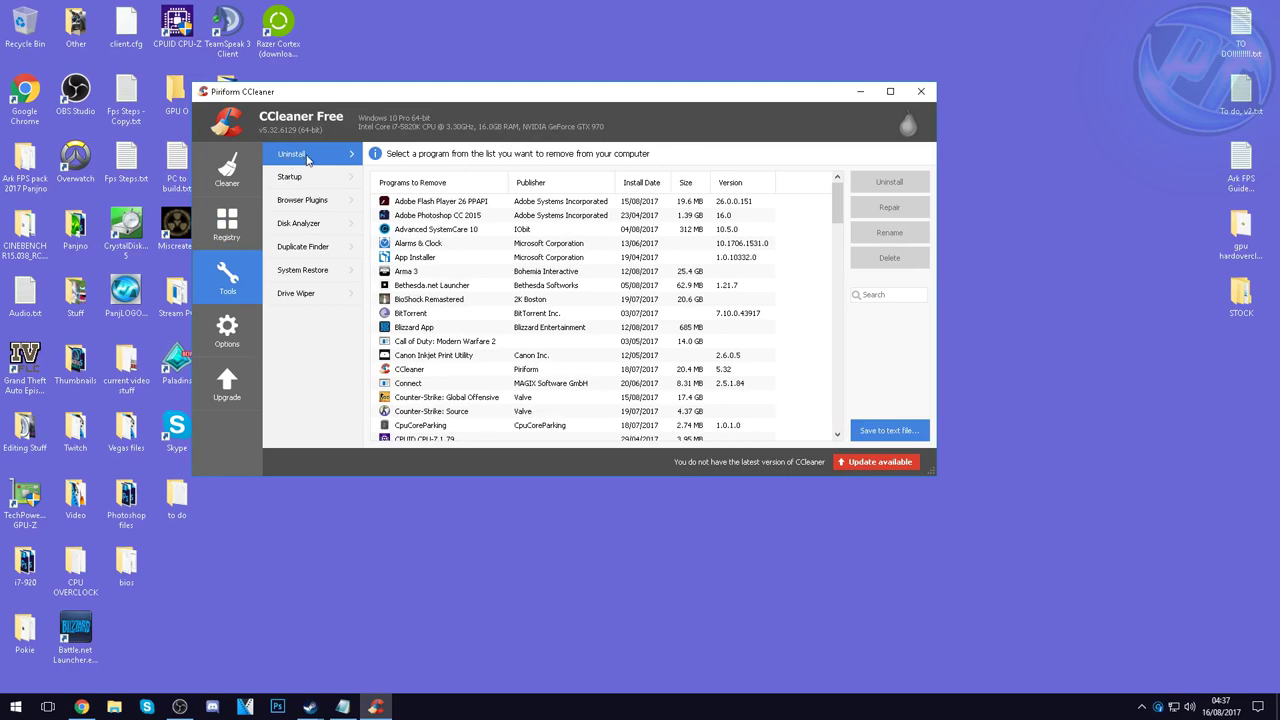
pyautogui.scroll(-8, 486, 289)
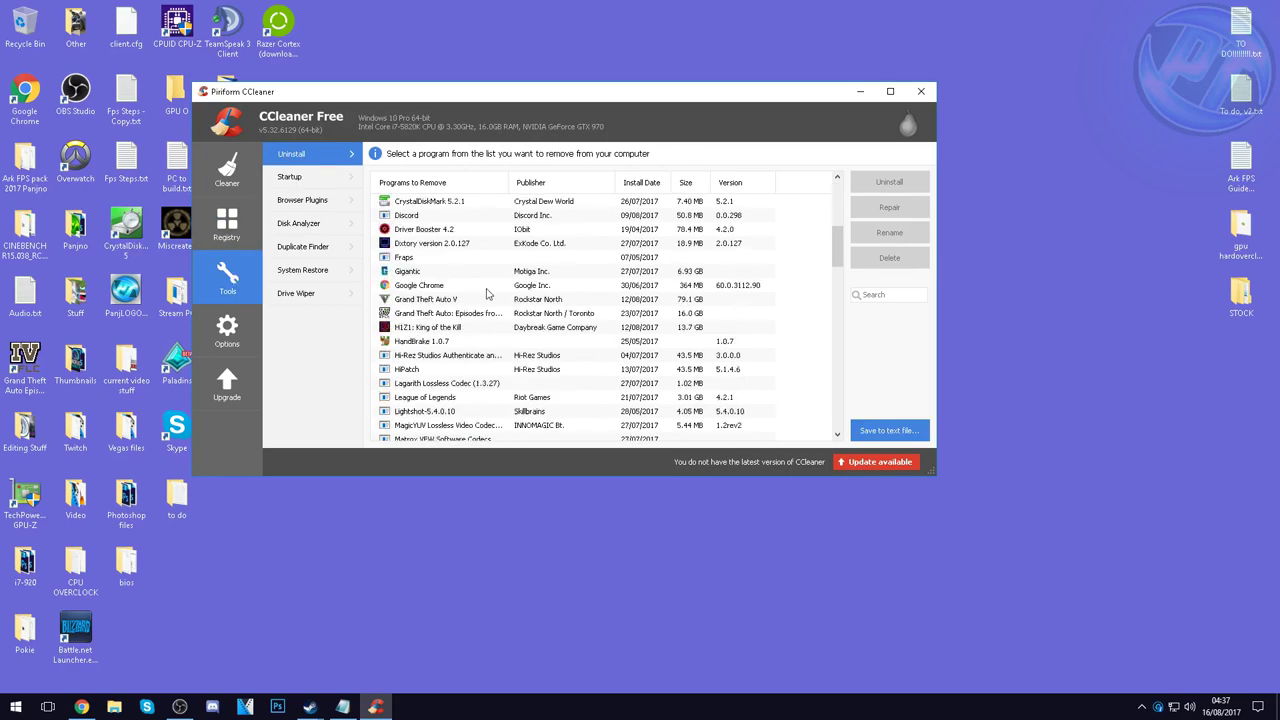
pyautogui.scroll(8, 449, 320)
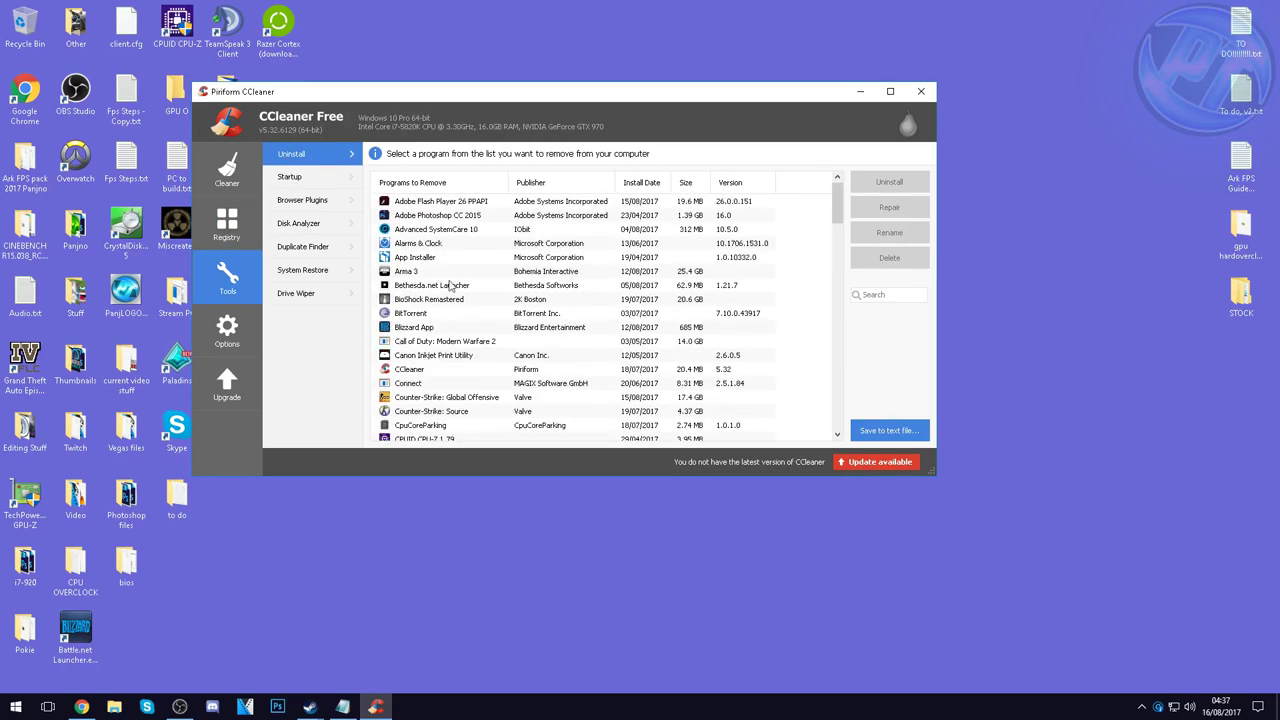
pyautogui.click(440, 215)
pyautogui.scroll(-10, 438, 240)
pyautogui.scroll(-12, 435, 240)
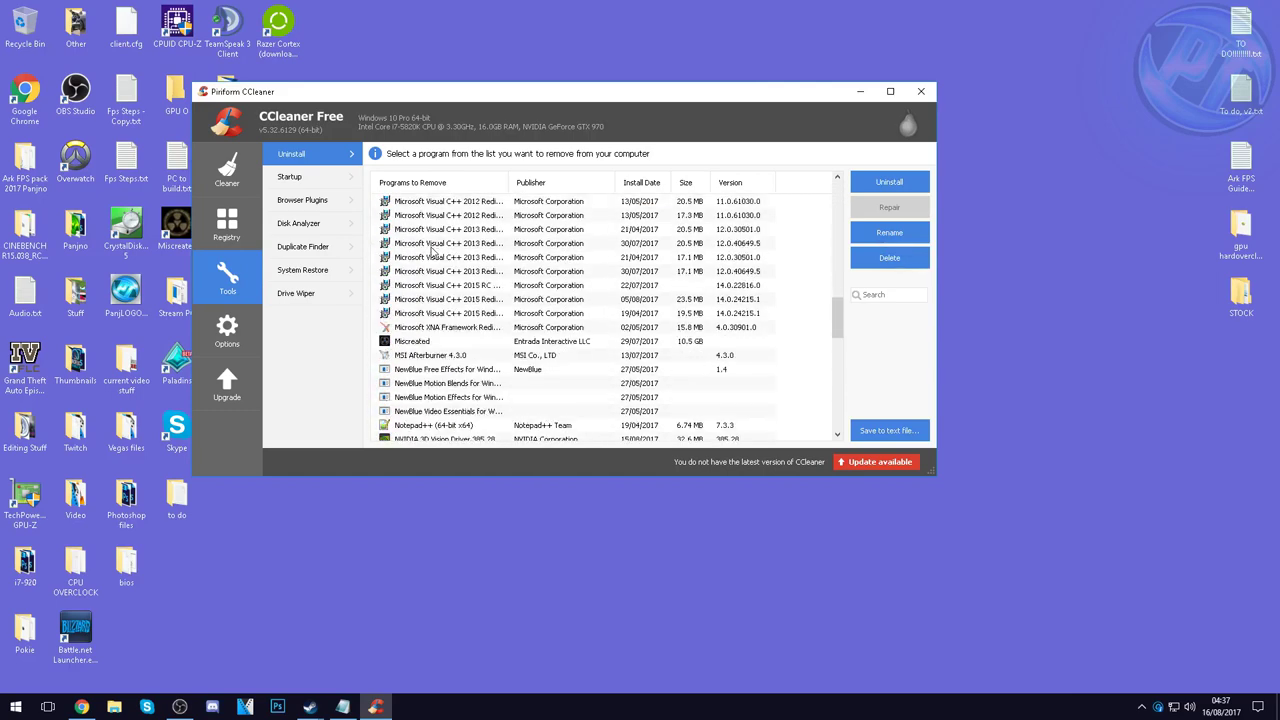
pyautogui.scroll(8, 455, 288)
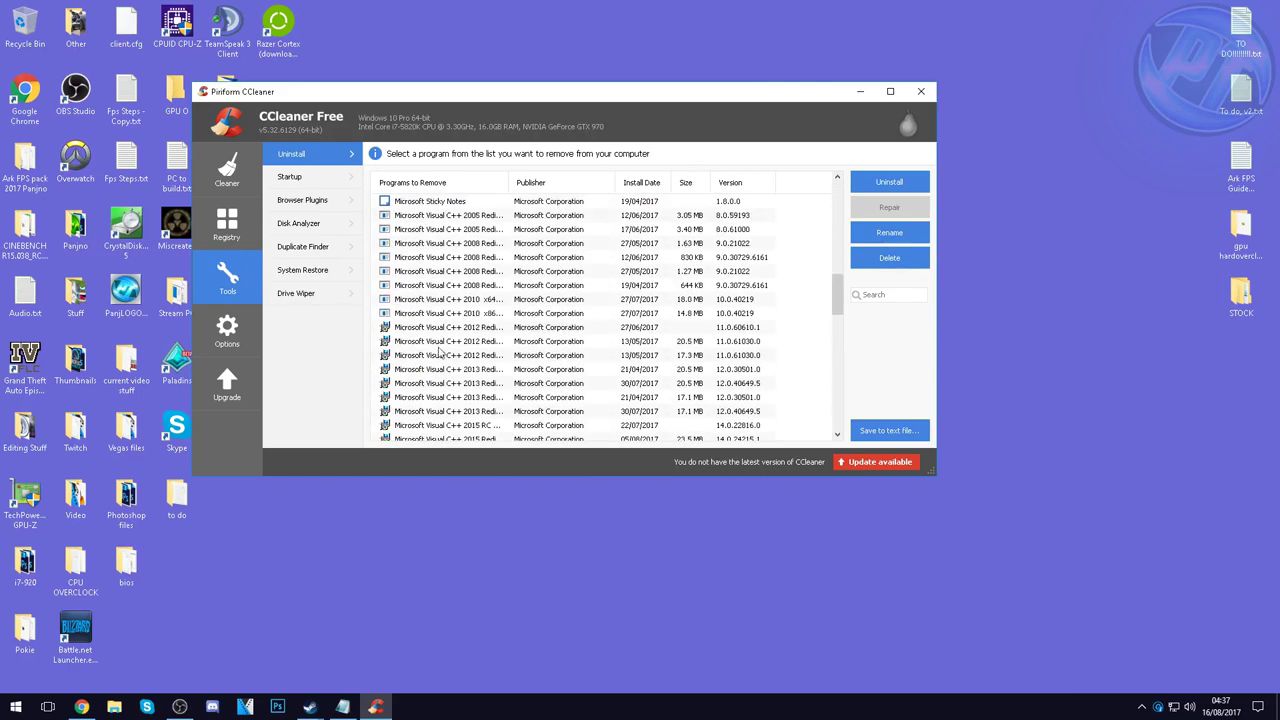
pyautogui.scroll(8, 453, 331)
pyautogui.scroll(-2, 445, 380)
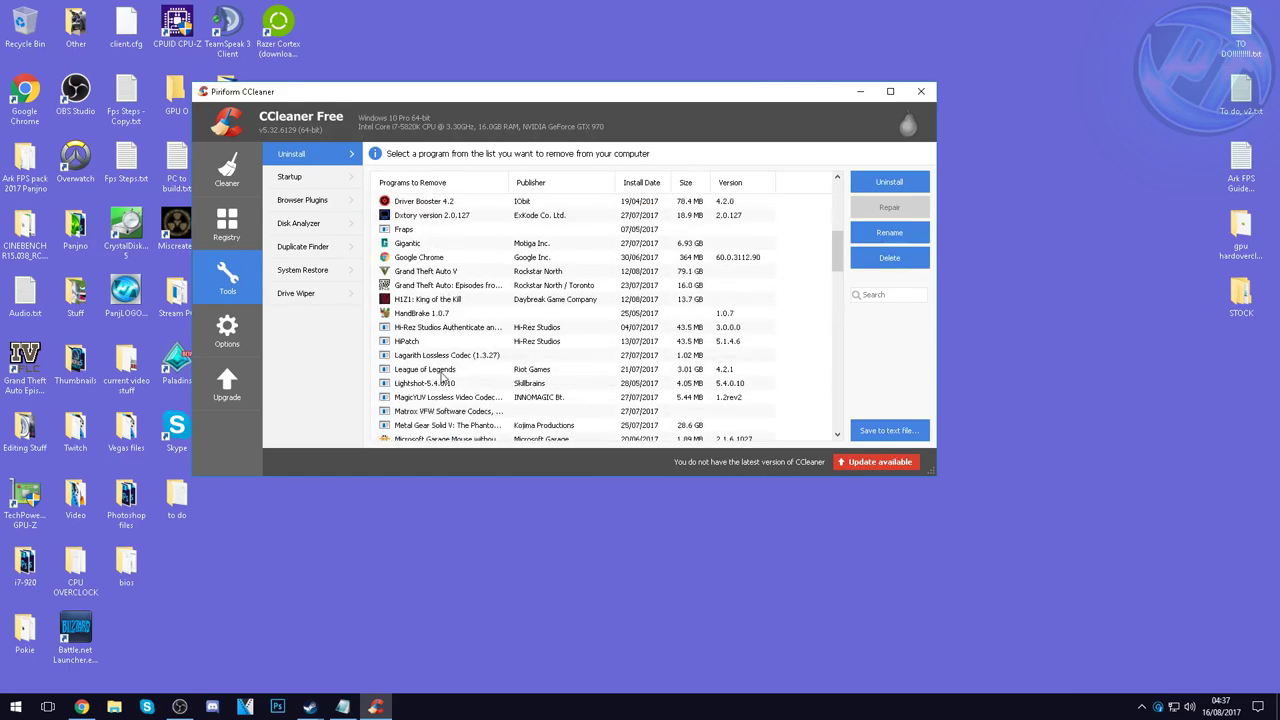
pyautogui.click(441, 313)
pyautogui.scroll(1, 440, 367)
pyautogui.scroll(-20, 440, 365)
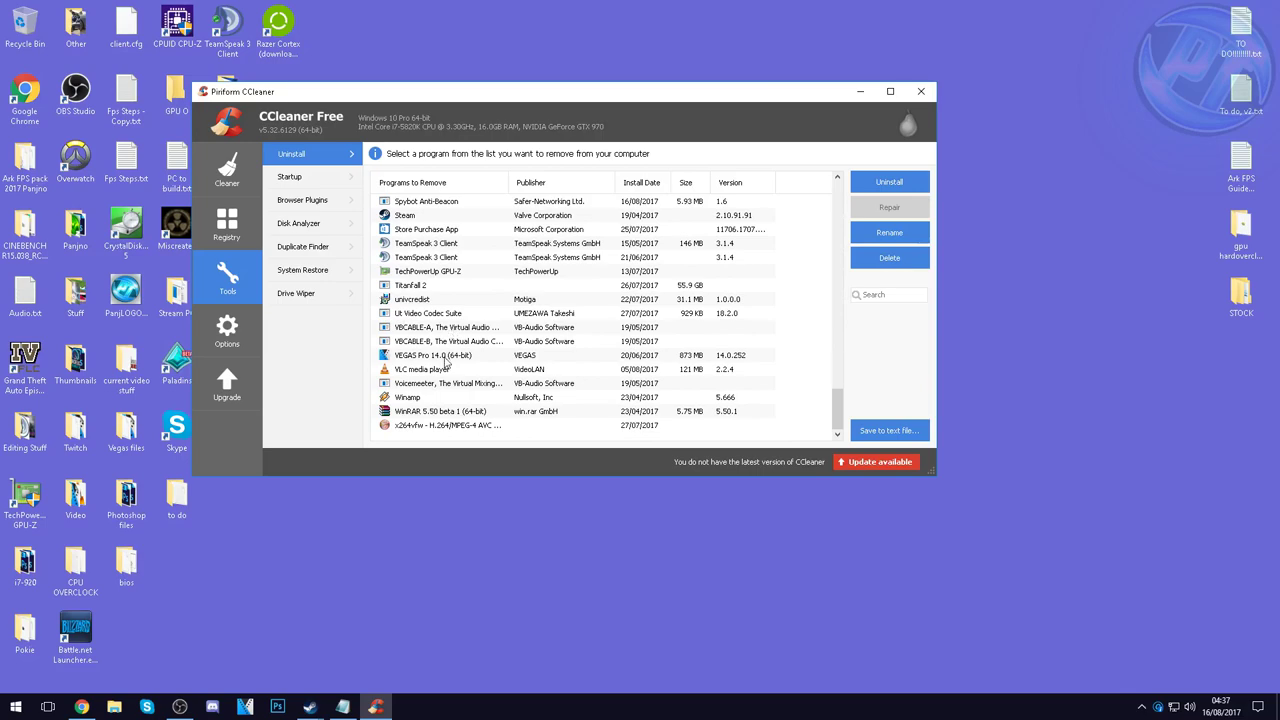
pyautogui.click(445, 358)
pyautogui.scroll(10, 460, 295)
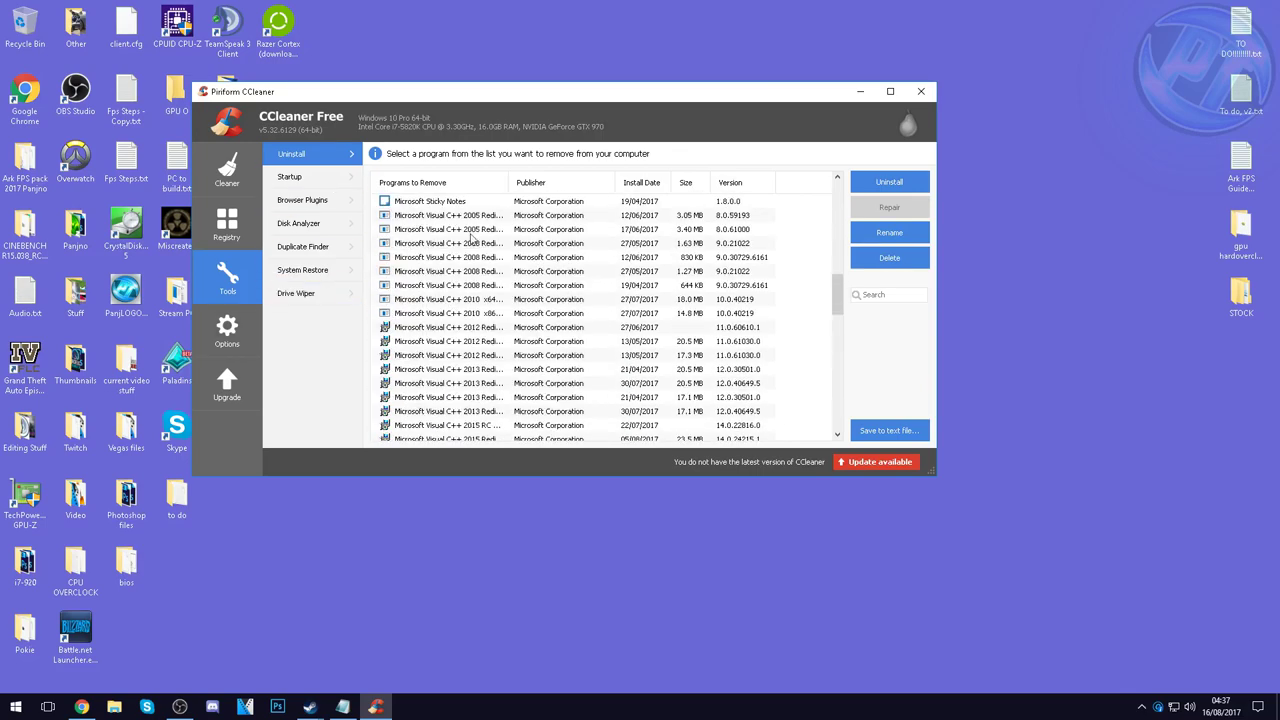
pyautogui.scroll(4, 474, 237)
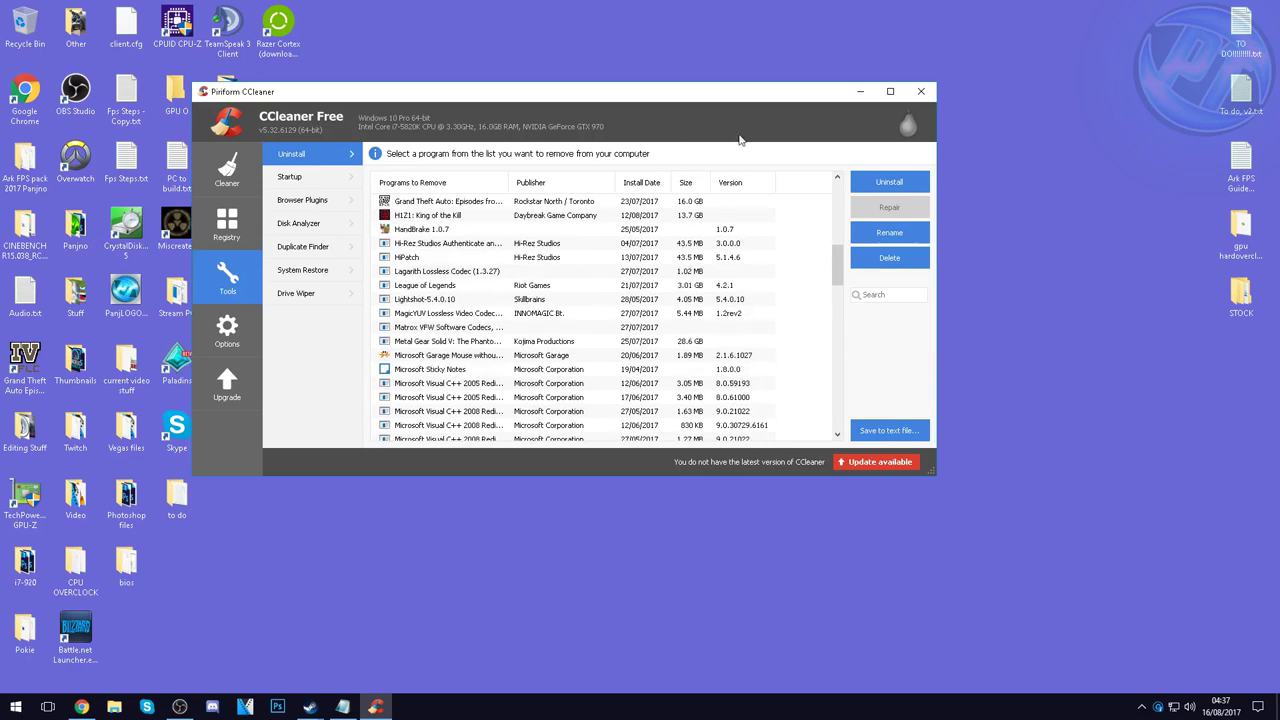
pyautogui.click(921, 91)
# Step: Open Spybot Anti-Beacon from the SDAntiBeacon.exe shortcut on the desktop
pyautogui.moveTo(537, 467); pyautogui.dragTo(670, 430)
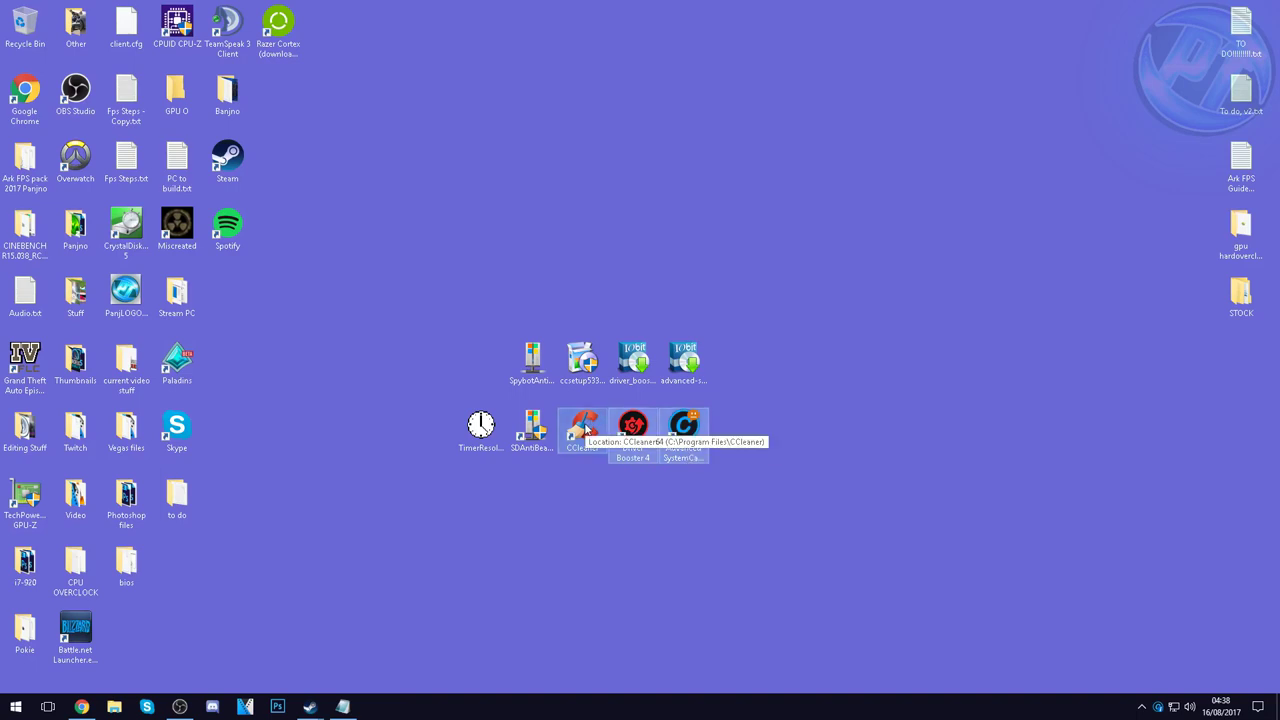
pyautogui.click(721, 477)
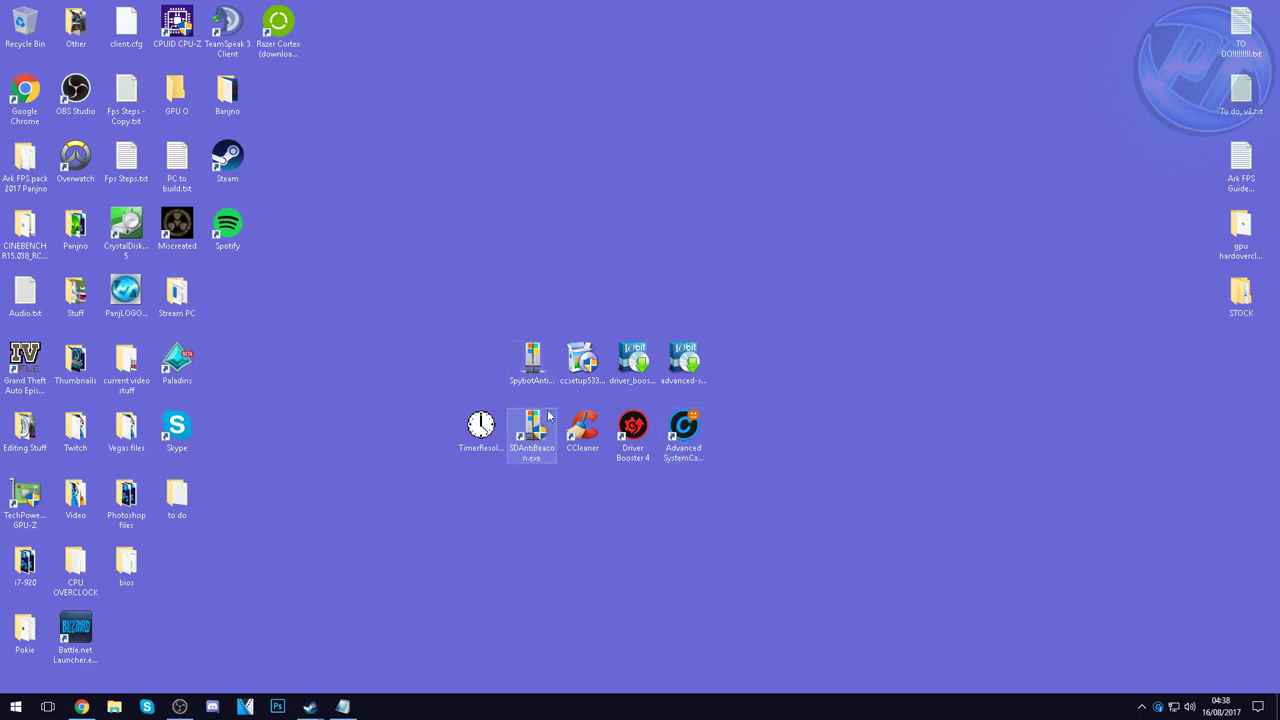
pyautogui.click(532, 360)
pyautogui.doubleClick(530, 432)
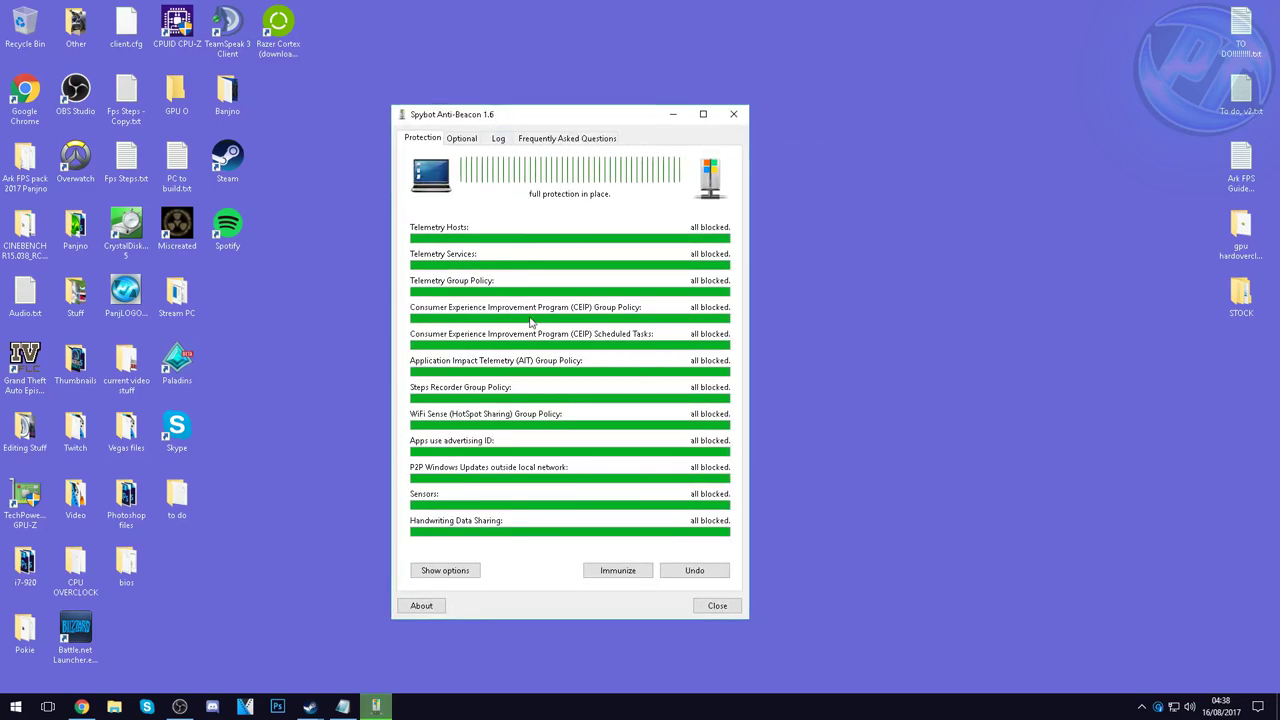
# Step: Apply the optional blocks for the OneDrive Service and the Office 15 (2013) and Office 16 (2016) Telemetry Scheduled Tasks
pyautogui.click(694, 570)
pyautogui.click(462, 140)
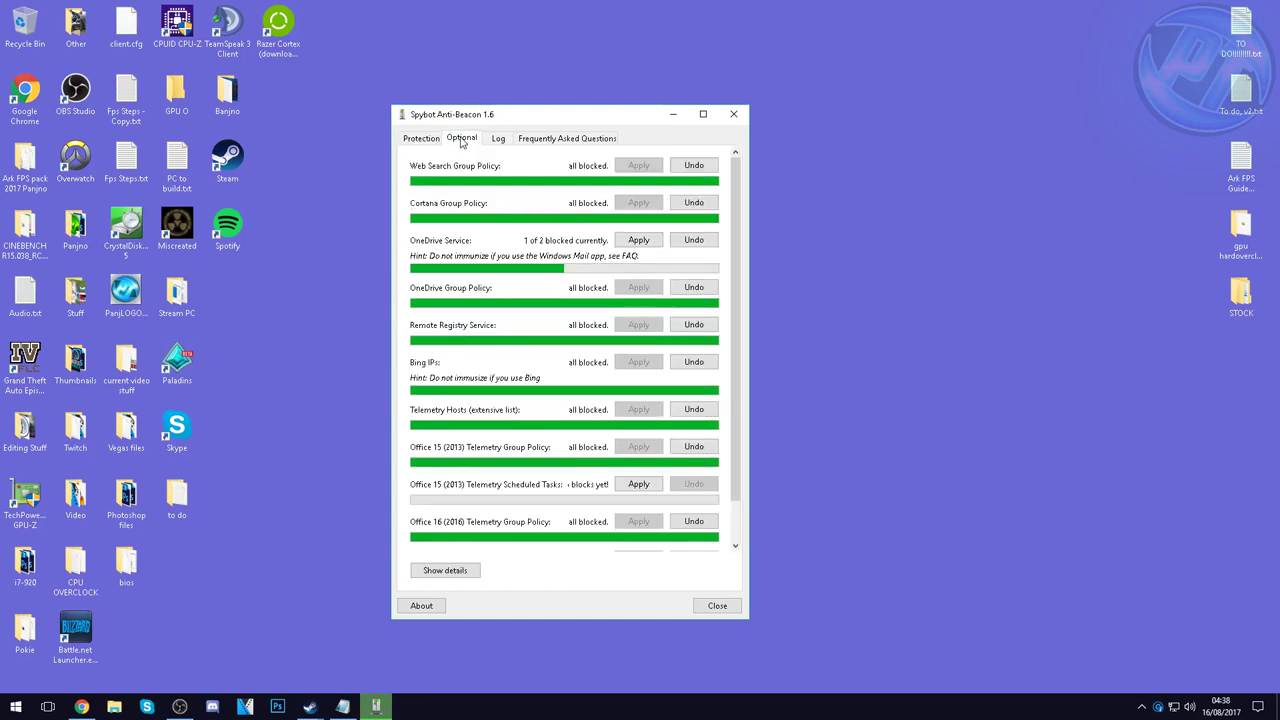
pyautogui.click(638, 240)
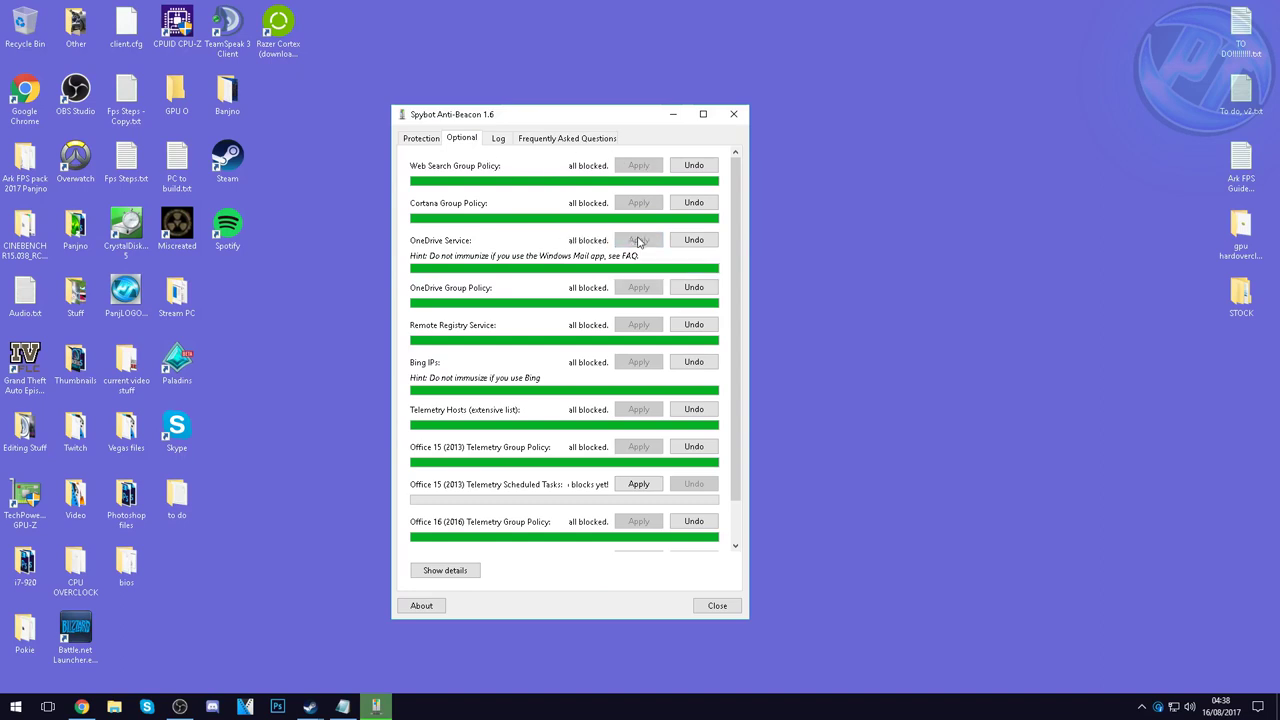
pyautogui.click(638, 484)
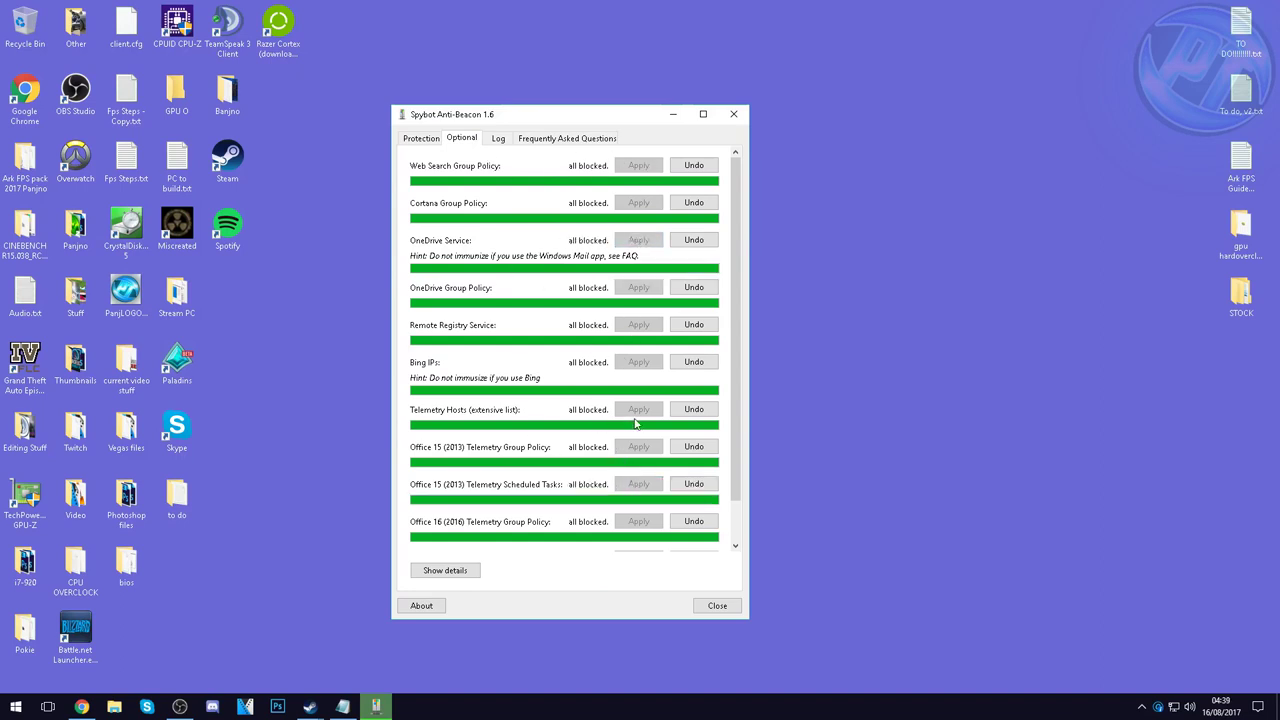
pyautogui.scroll(-1, 615, 440)
pyautogui.click(638, 512)
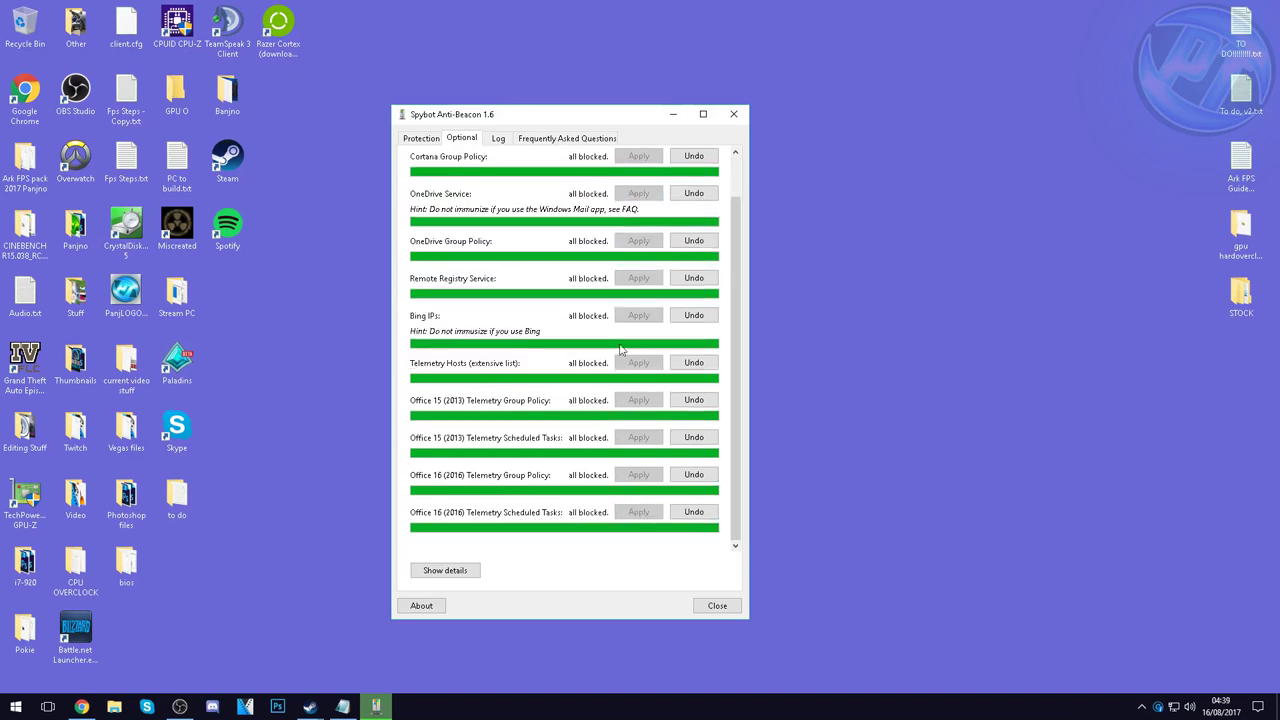
pyautogui.scroll(1, 635, 190)
# Step: Review the protection status, log and frequently asked questions in Spybot Anti-Beacon, and return to the protection overview
pyautogui.click(421, 138)
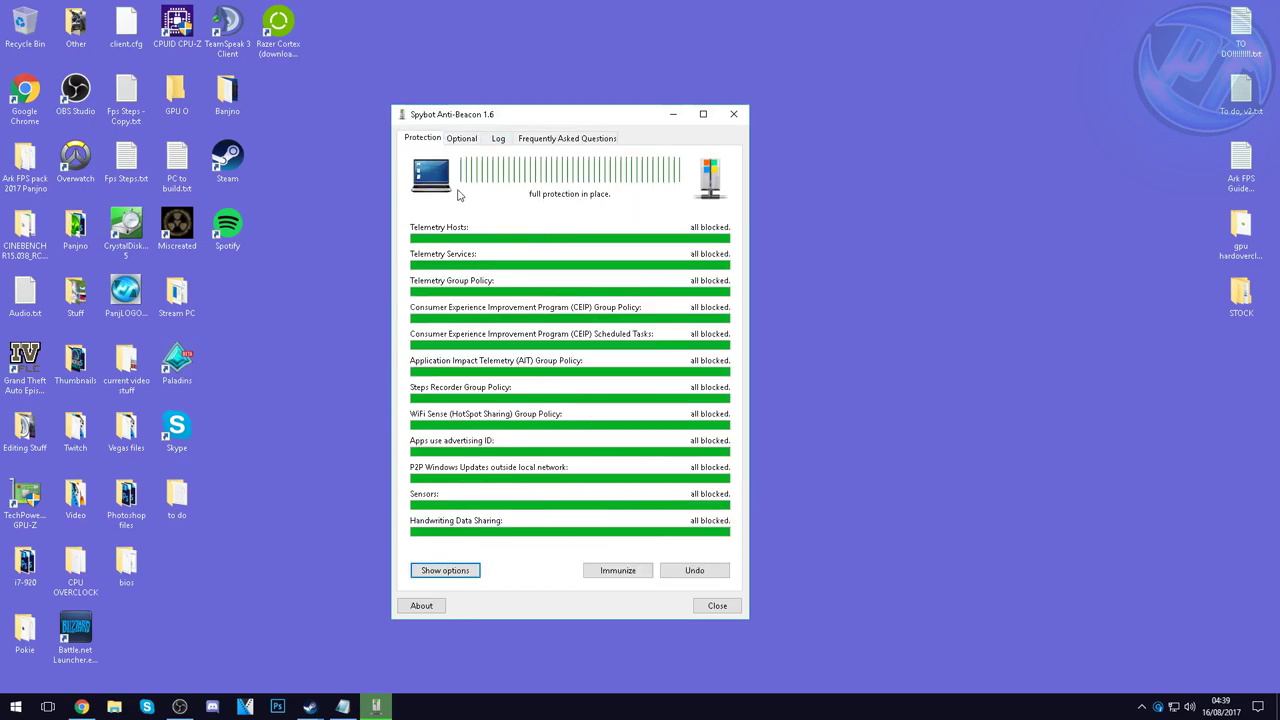
pyautogui.click(497, 138)
pyautogui.click(565, 138)
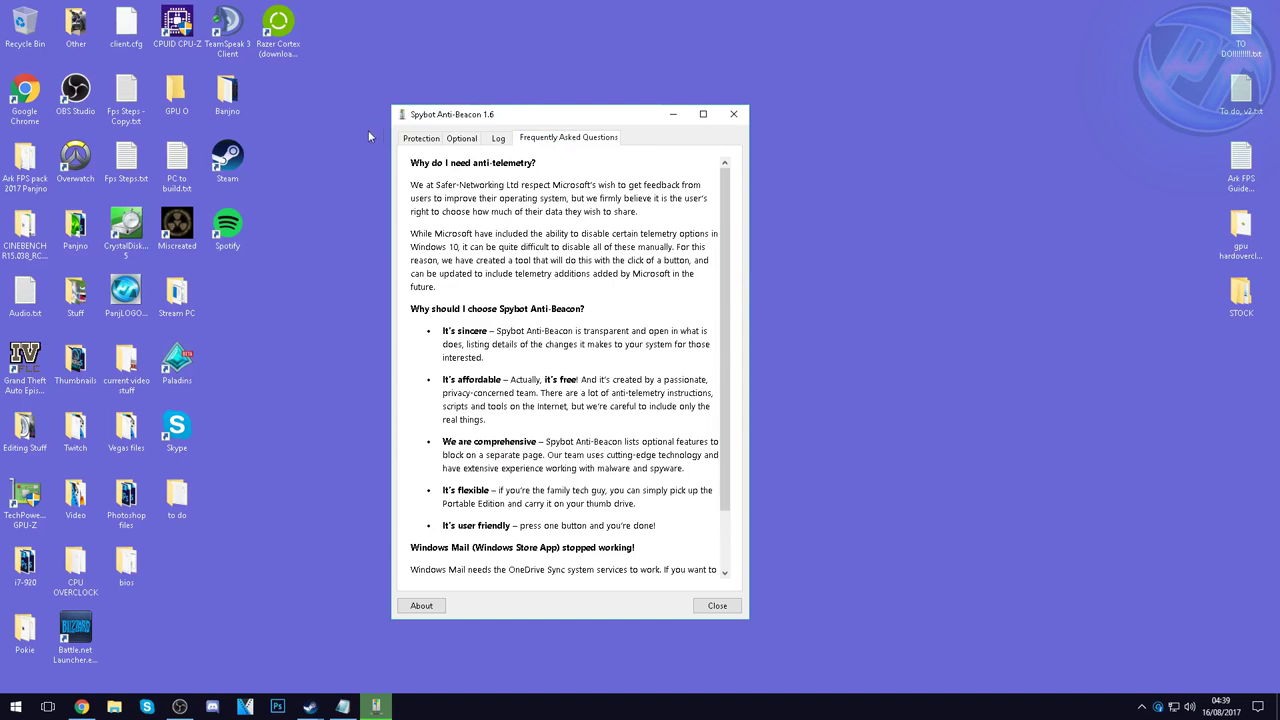
pyautogui.click(410, 138)
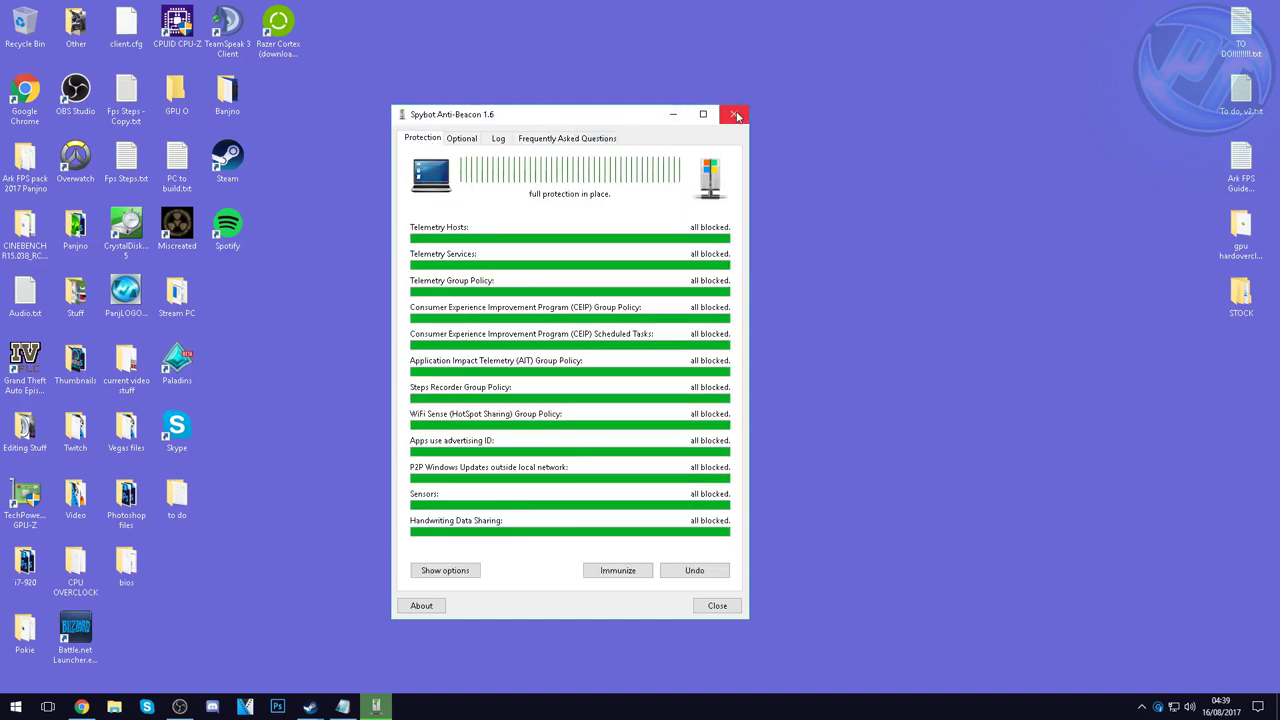
# Step: Close Spybot Anti-Beacon
pyautogui.click(717, 607)
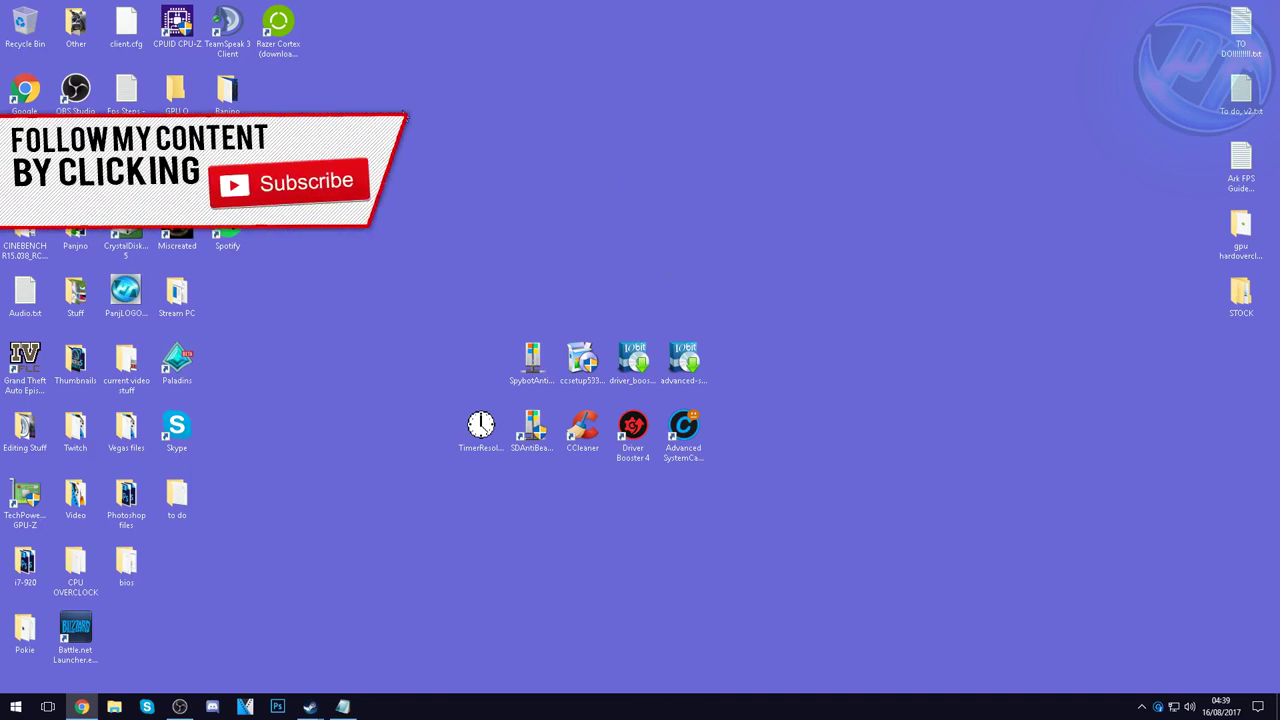
pyautogui.click(534, 328)
pyautogui.press('Up')
pyautogui.press('Down')
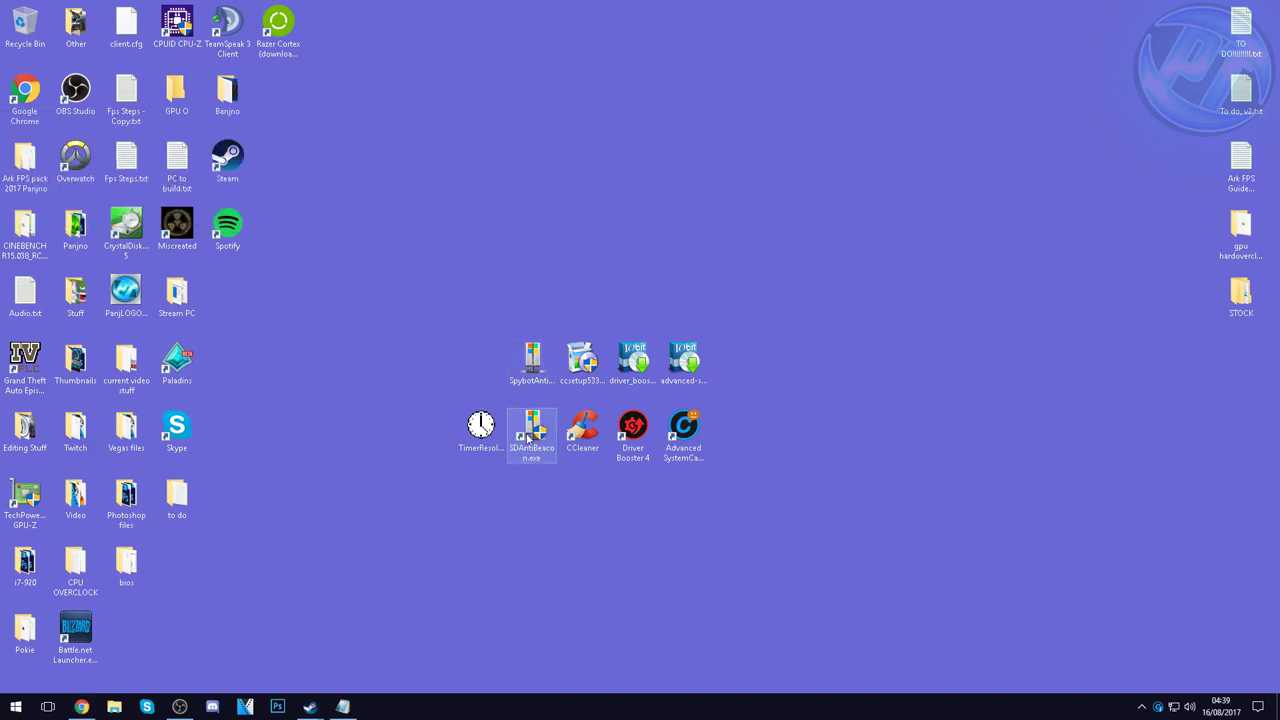
pyautogui.press('Up')
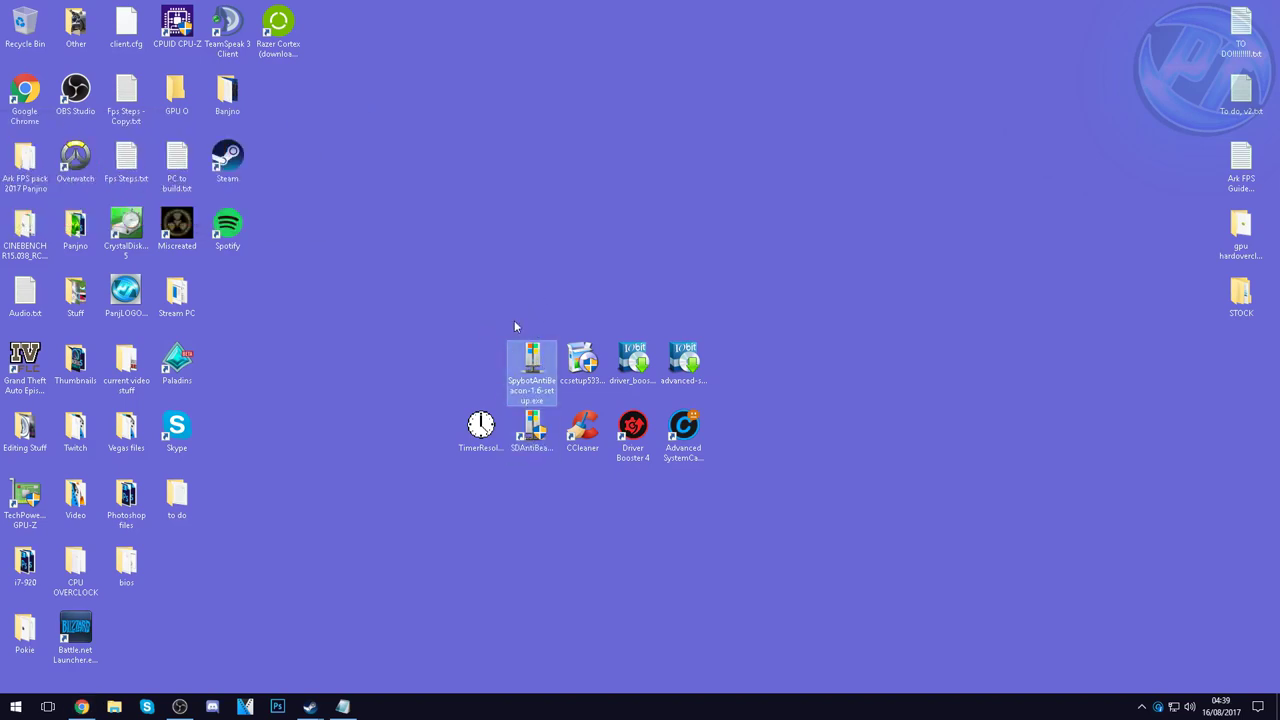
pyautogui.click(490, 307)
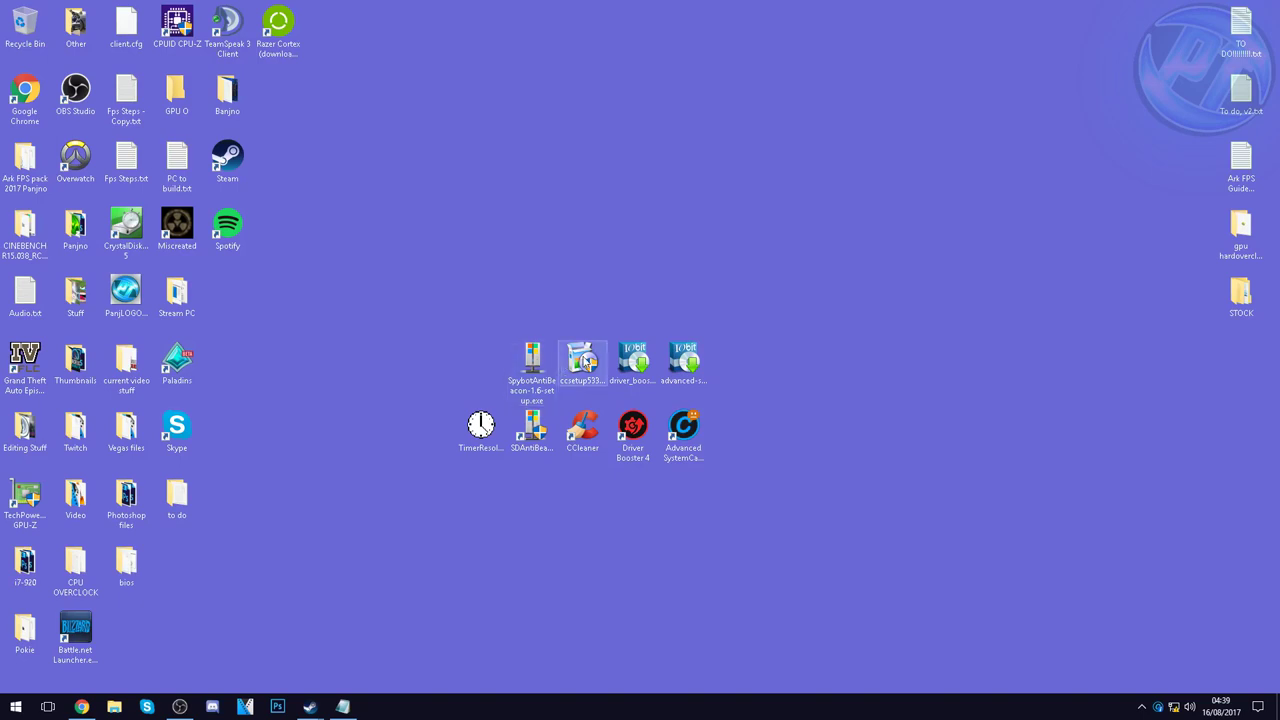
pyautogui.moveTo(517, 306); pyautogui.dragTo(543, 489)
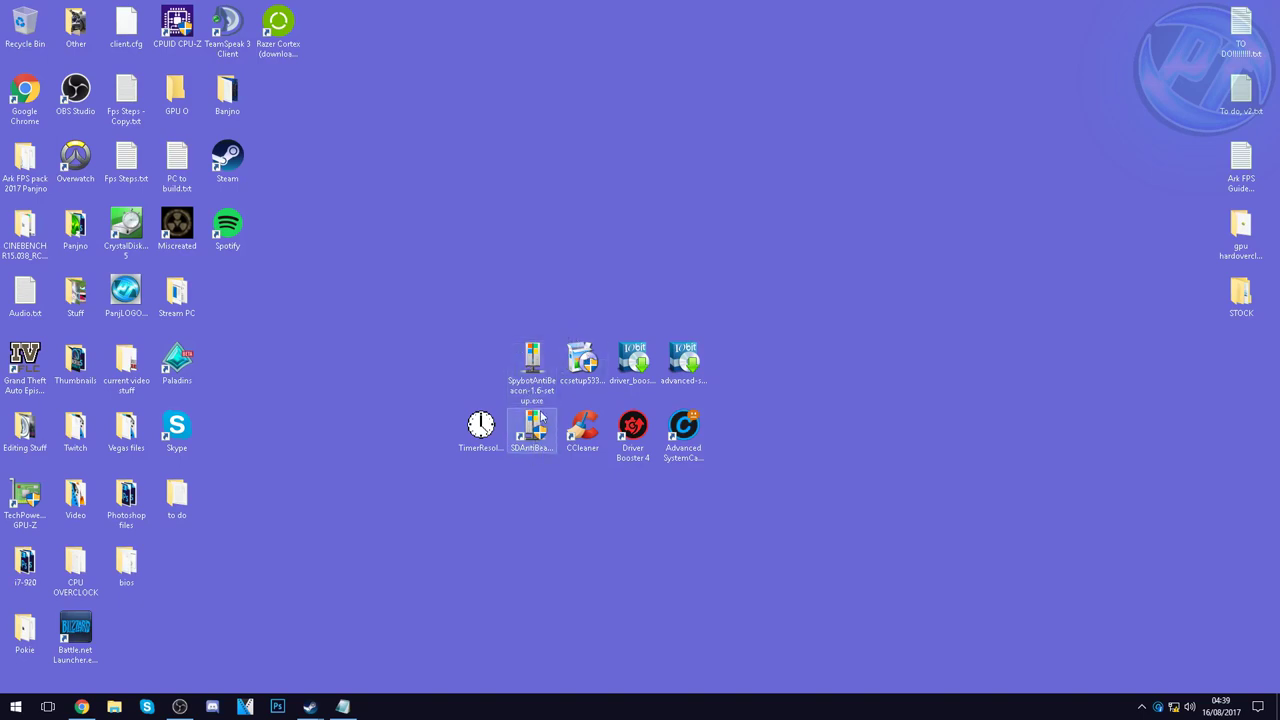
pyautogui.click(532, 432)
pyautogui.click(524, 494)
pyautogui.click(533, 428)
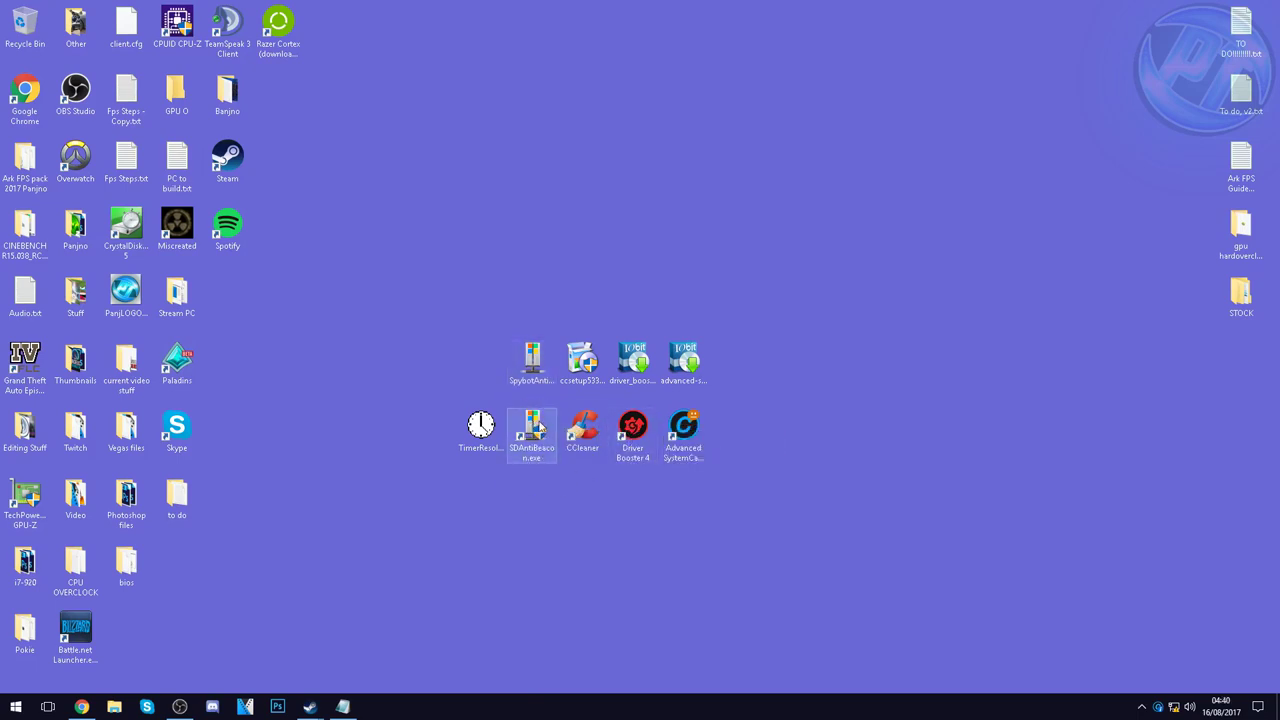
# Step: Open Driver Booster 4 from its desktop shortcut and scan the computer for outdated drivers
pyautogui.click(636, 365)
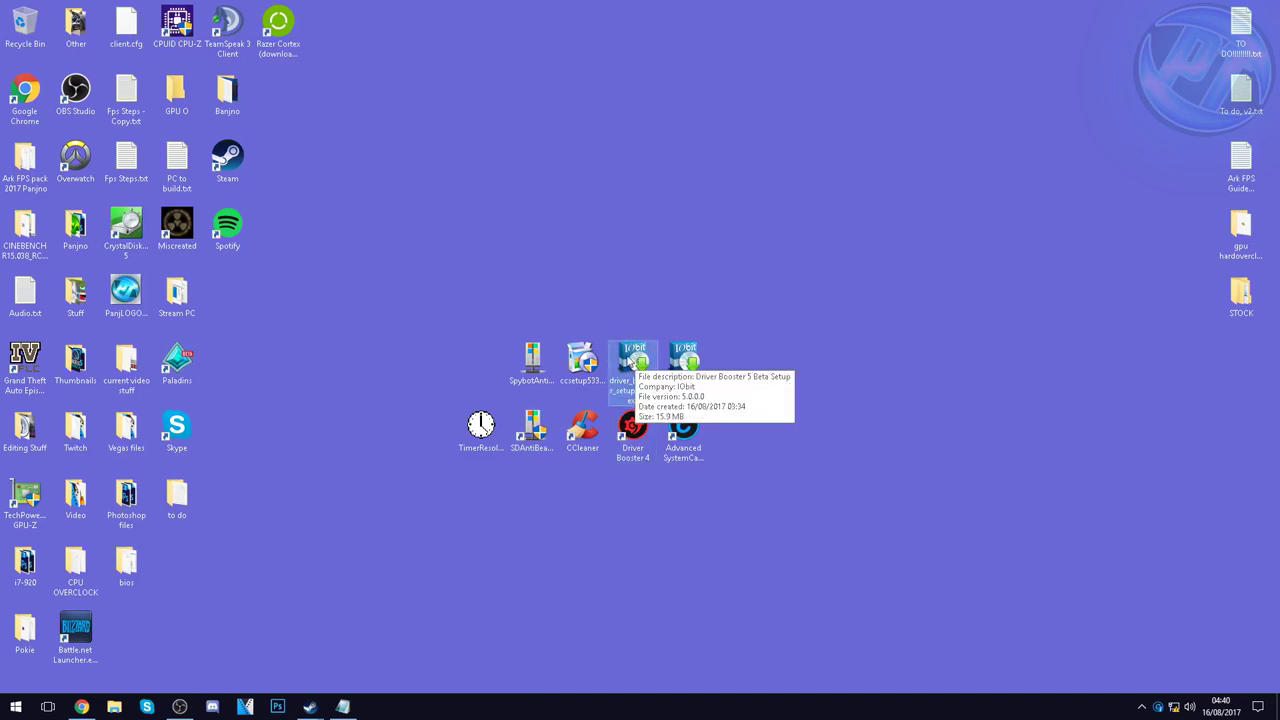
pyautogui.doubleClick(636, 432)
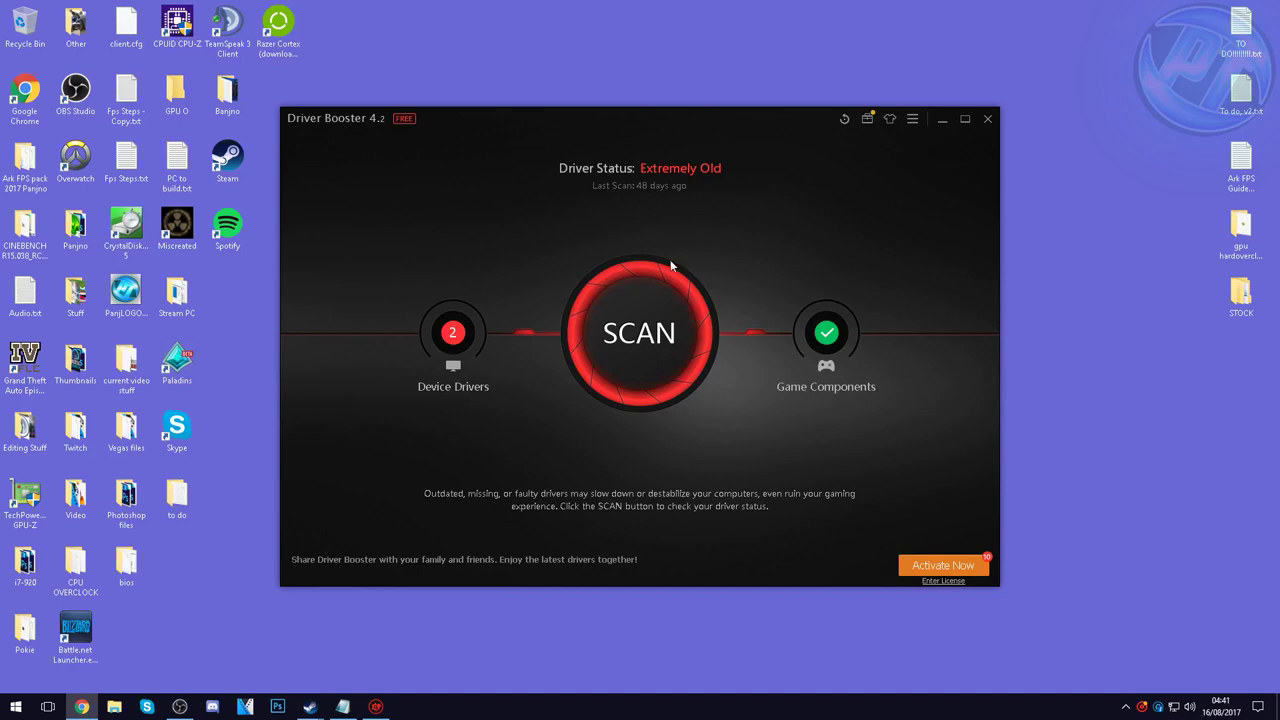
pyautogui.click(605, 262)
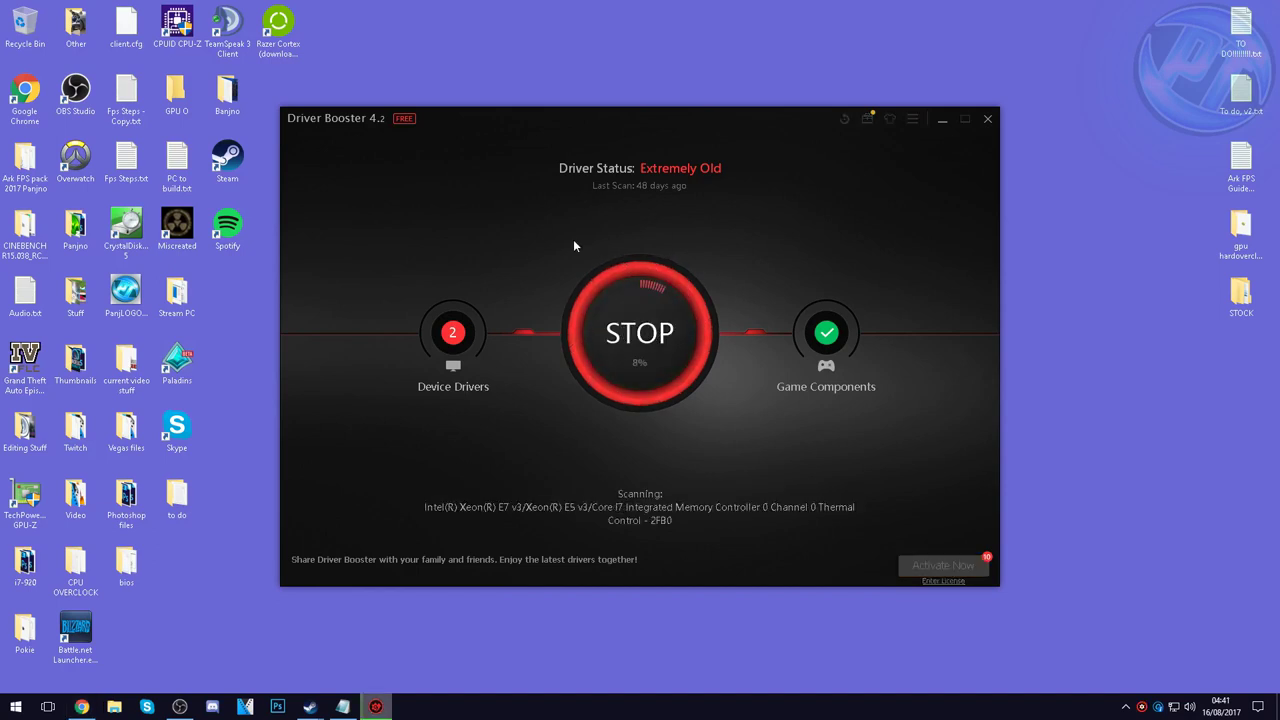
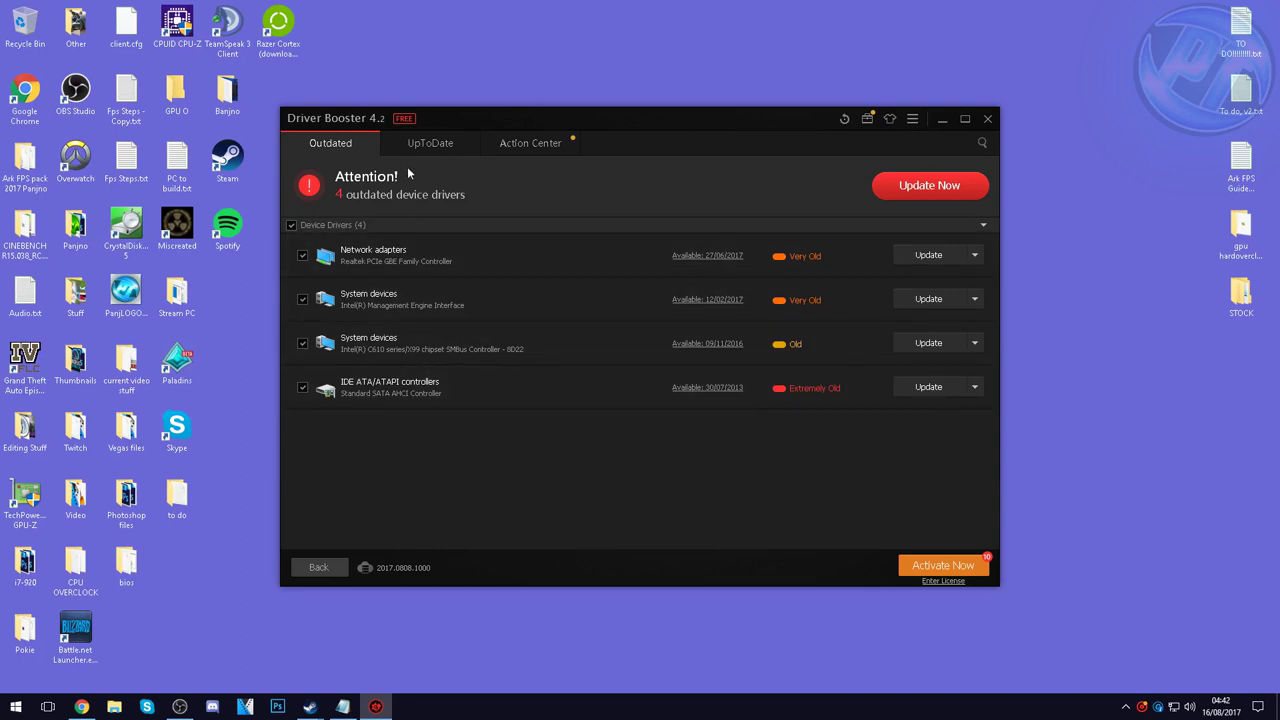
# Step: Update all the outdated device drivers without activating PRO, and allow Driver Booster to enable Windows System Restore before installing
pyautogui.click(930, 188)
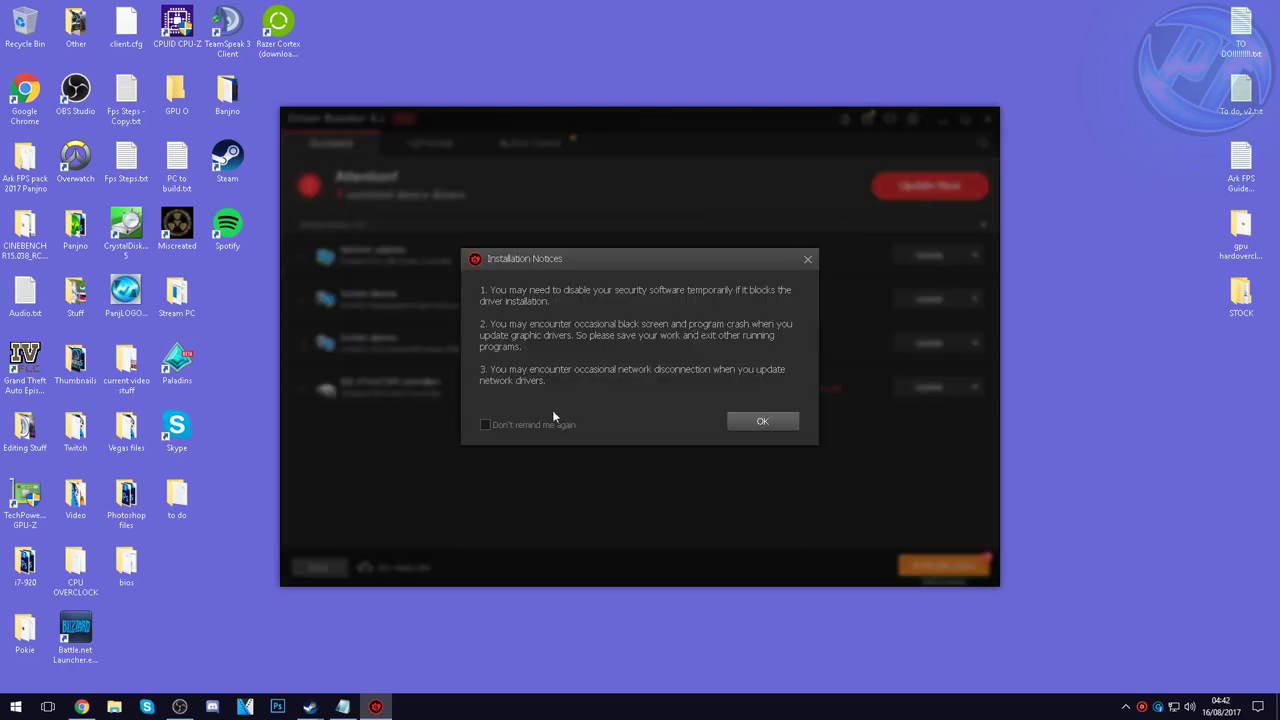
pyautogui.click(764, 426)
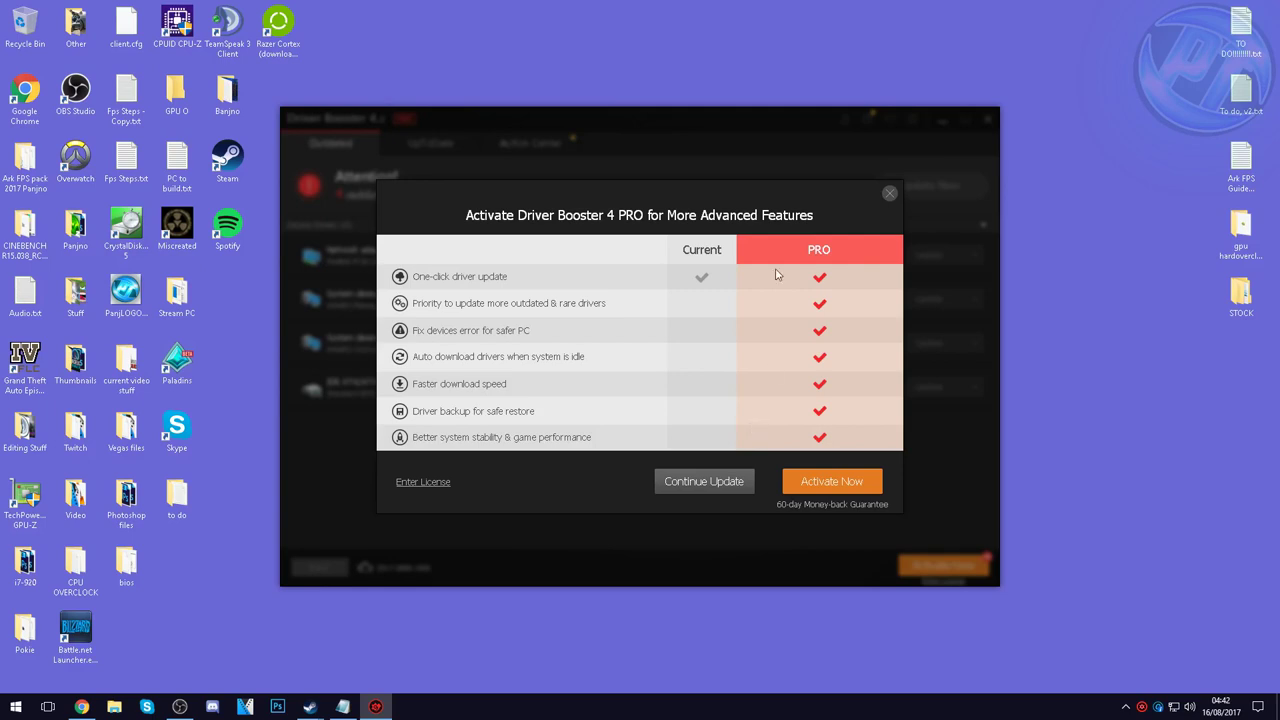
pyautogui.click(700, 488)
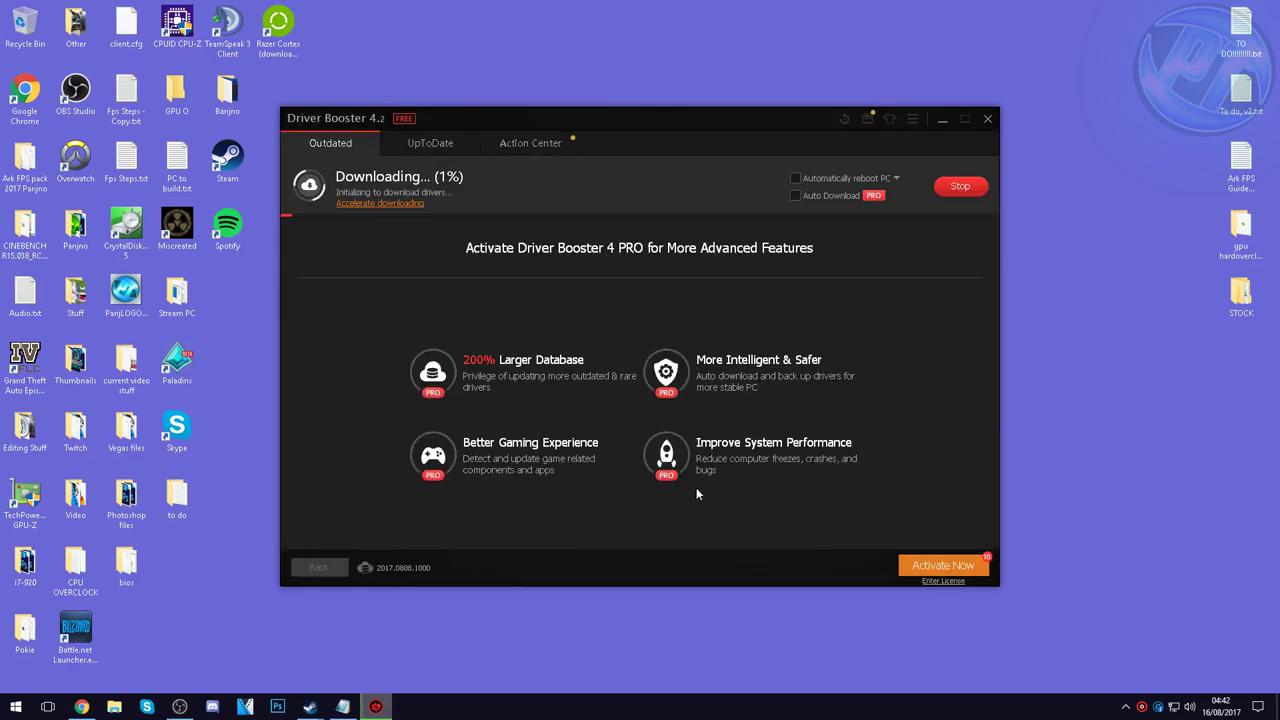
pyautogui.click(385, 203)
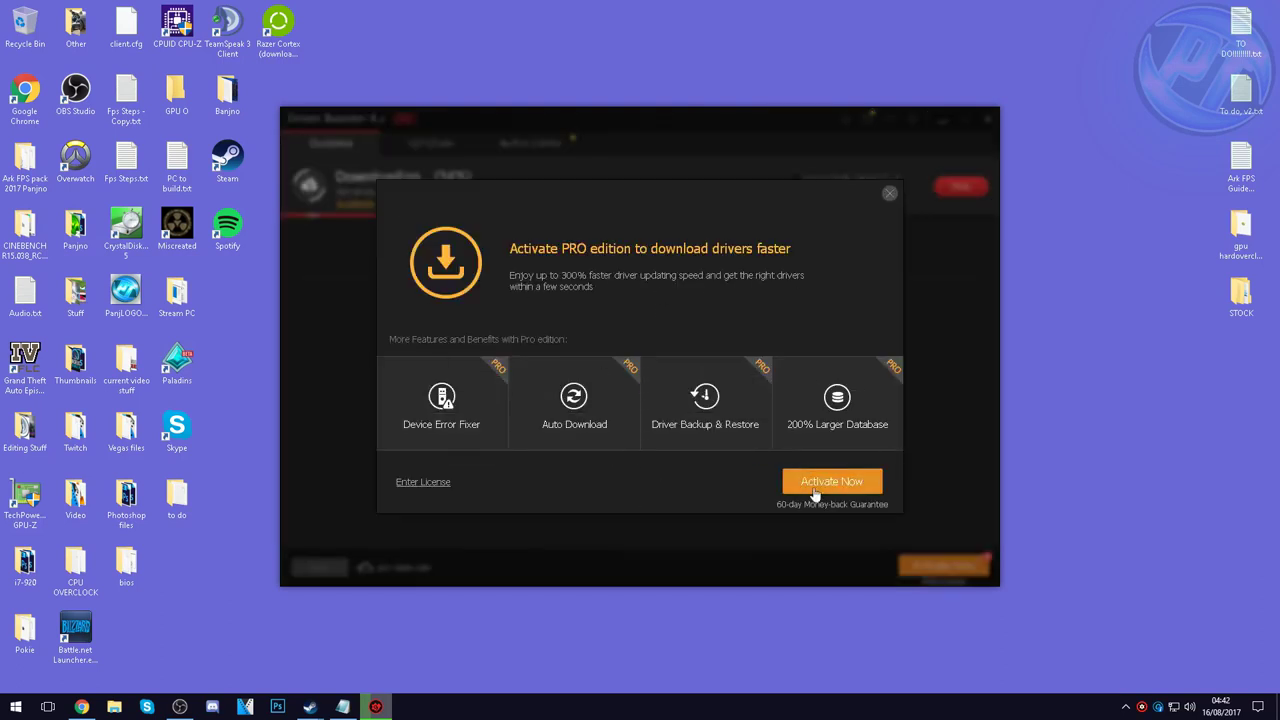
pyautogui.click(889, 193)
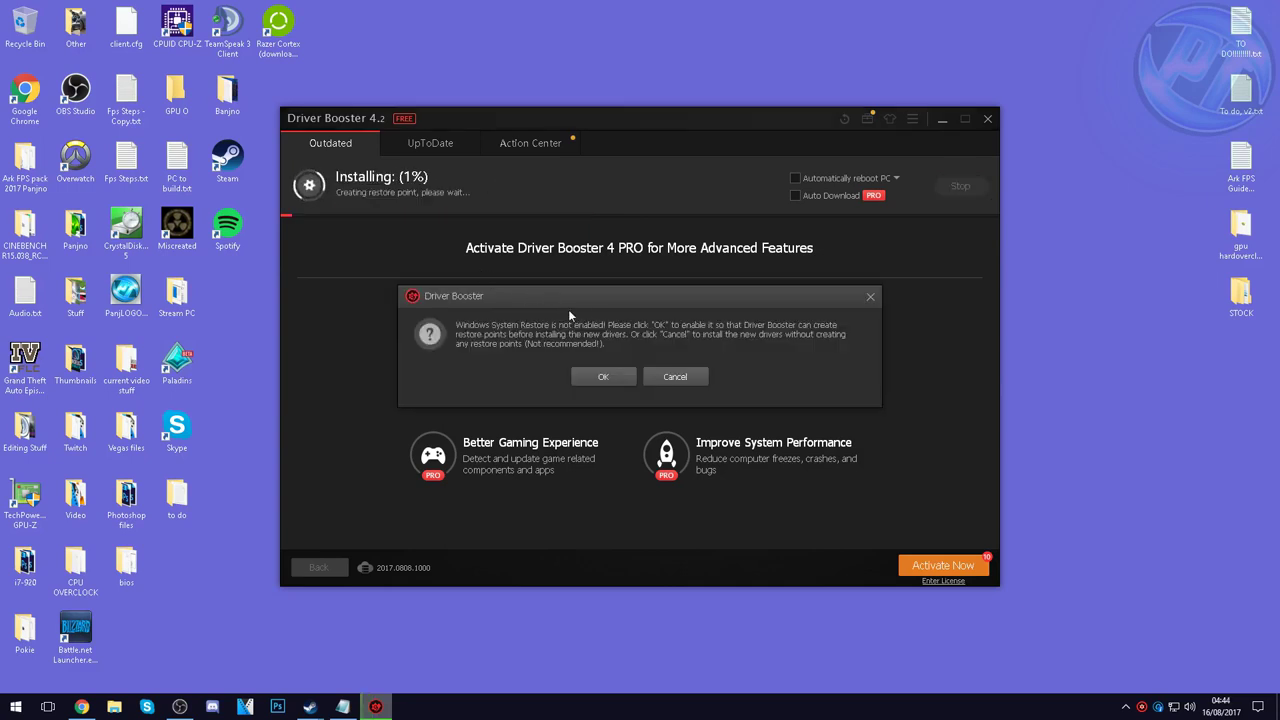
pyautogui.moveTo(487, 291); pyautogui.dragTo(483, 283)
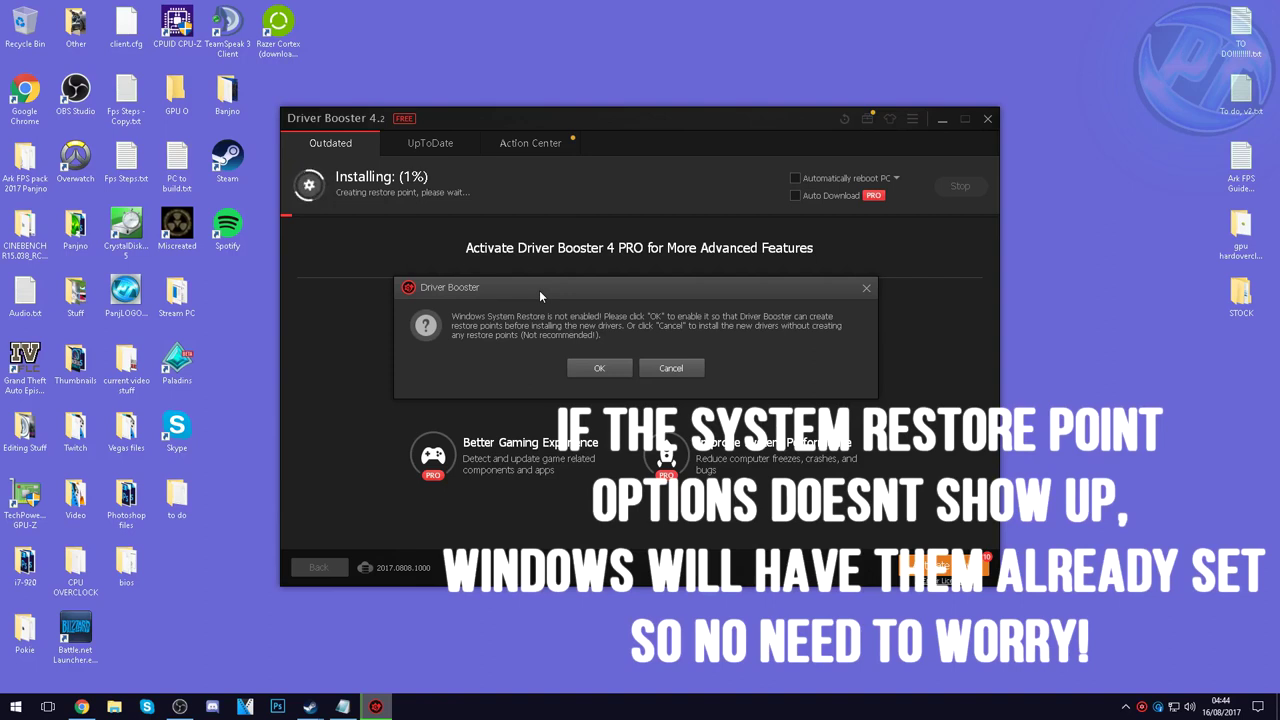
pyautogui.click(599, 368)
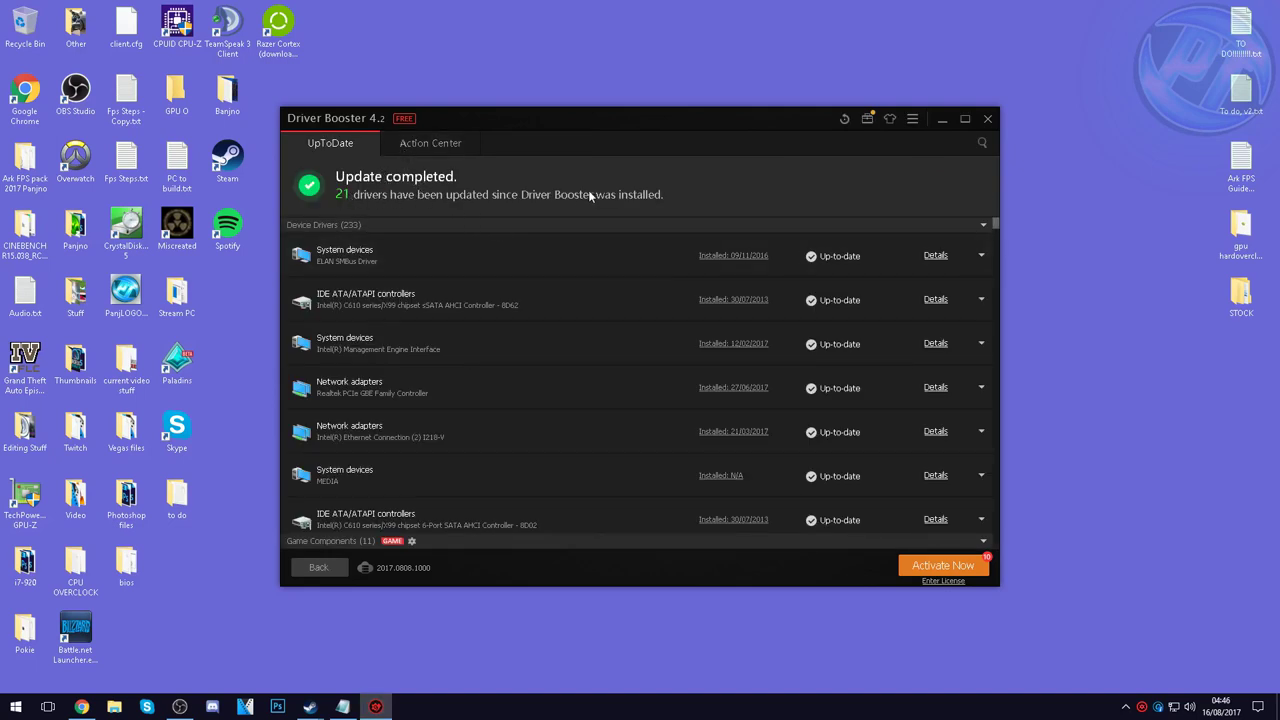
# Step: Review the list of up-to-date device drivers and close Driver Booster
pyautogui.scroll(-10, 576, 300)
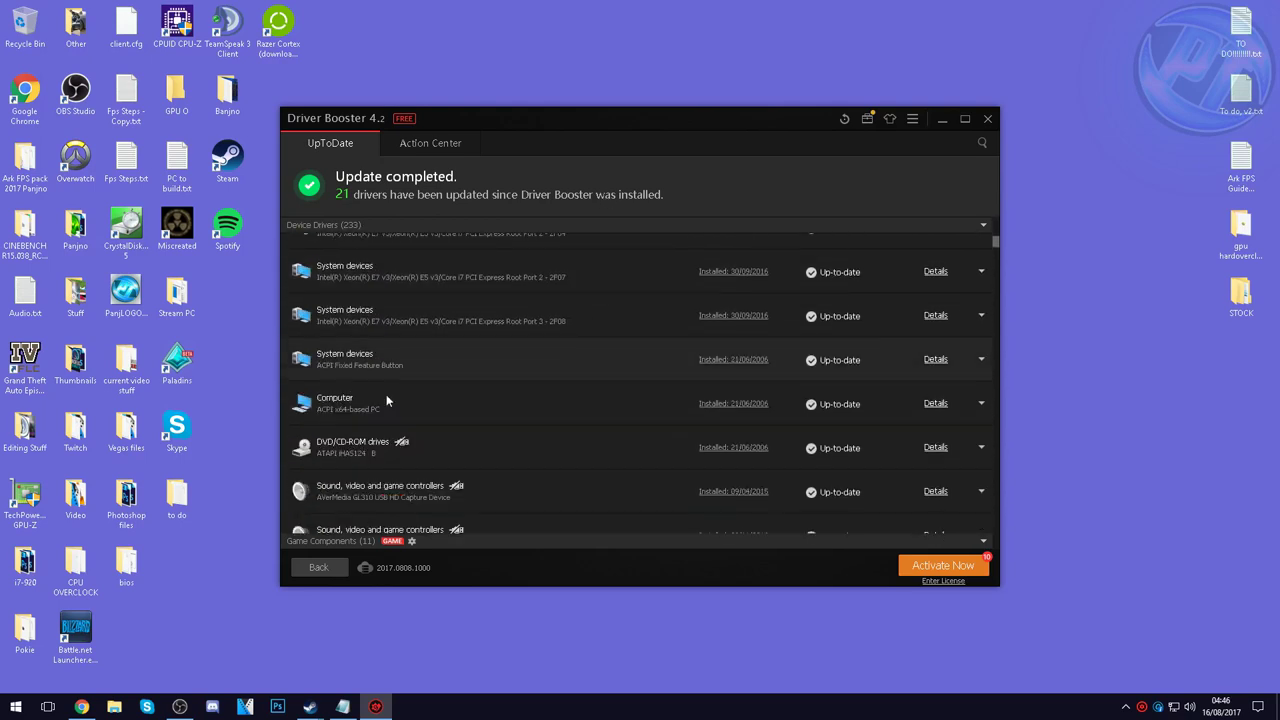
pyautogui.scroll(-3, 510, 410)
pyautogui.scroll(12, 510, 405)
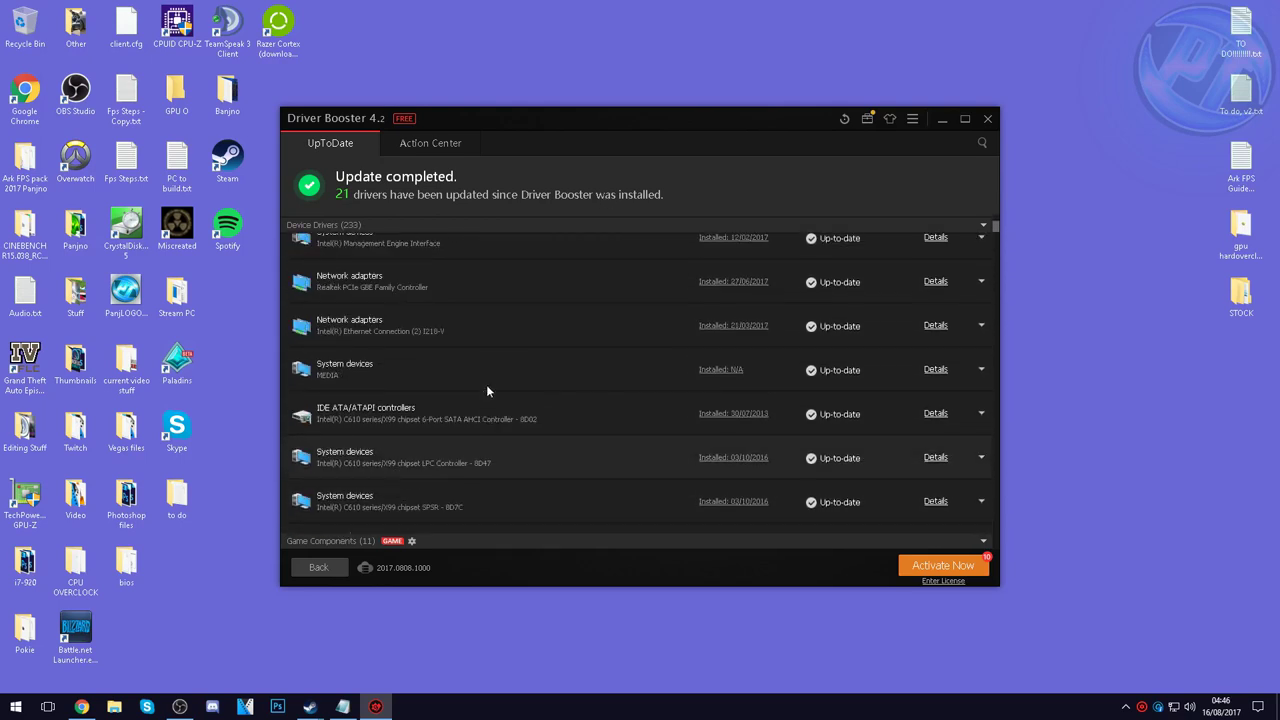
pyautogui.click(988, 119)
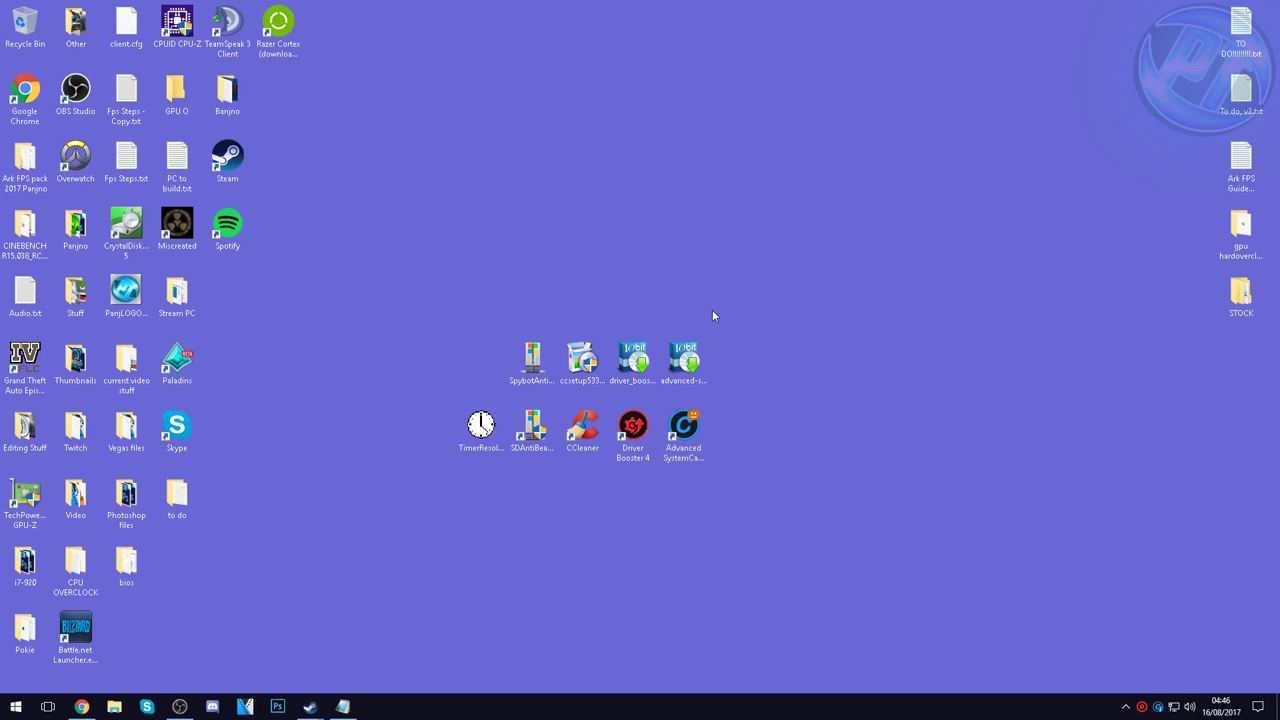
# Step: Open Advanced SystemCare from its desktop shortcut and run a Clean & Optimize scan with all modules selected
pyautogui.click(683, 355)
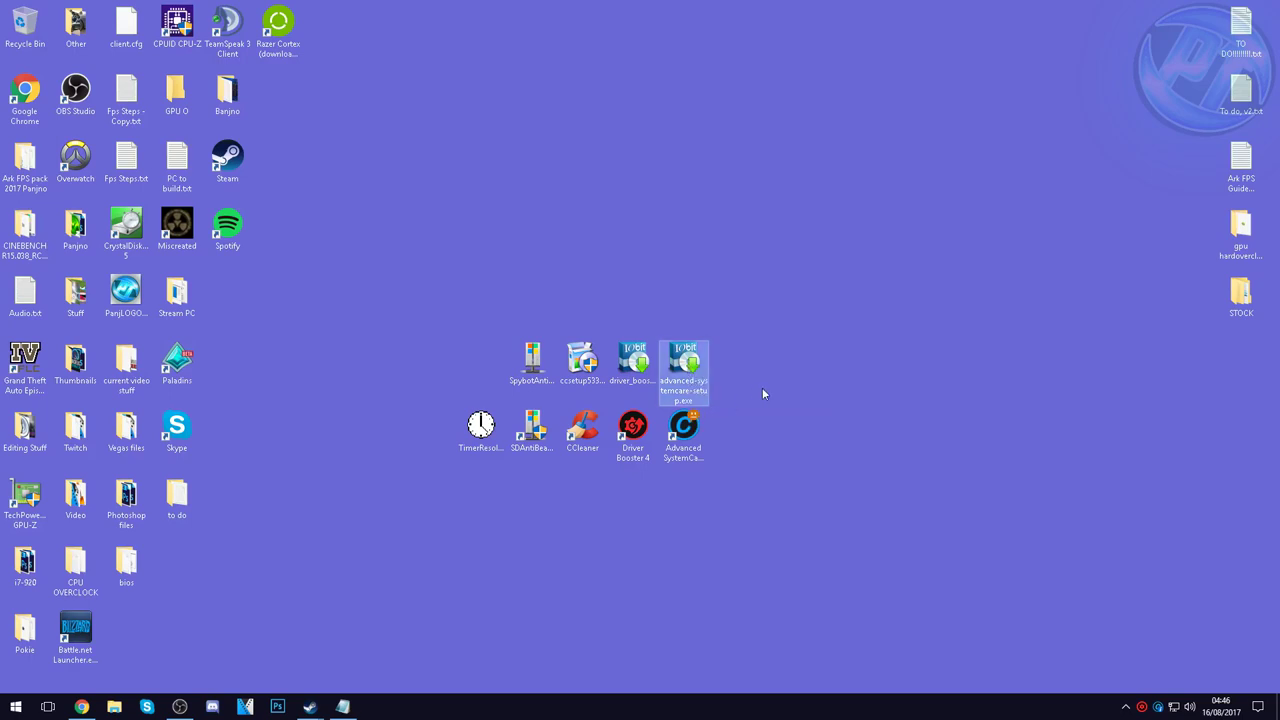
pyautogui.click(697, 419)
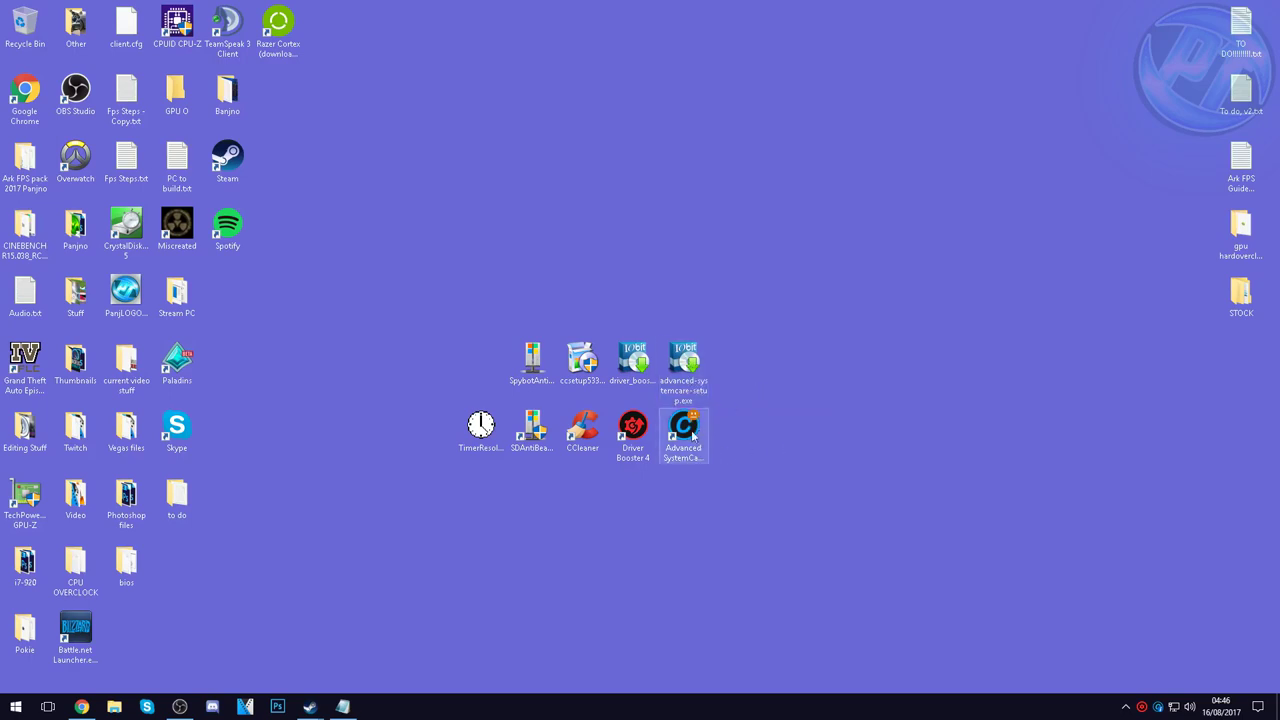
pyautogui.doubleClick(688, 437)
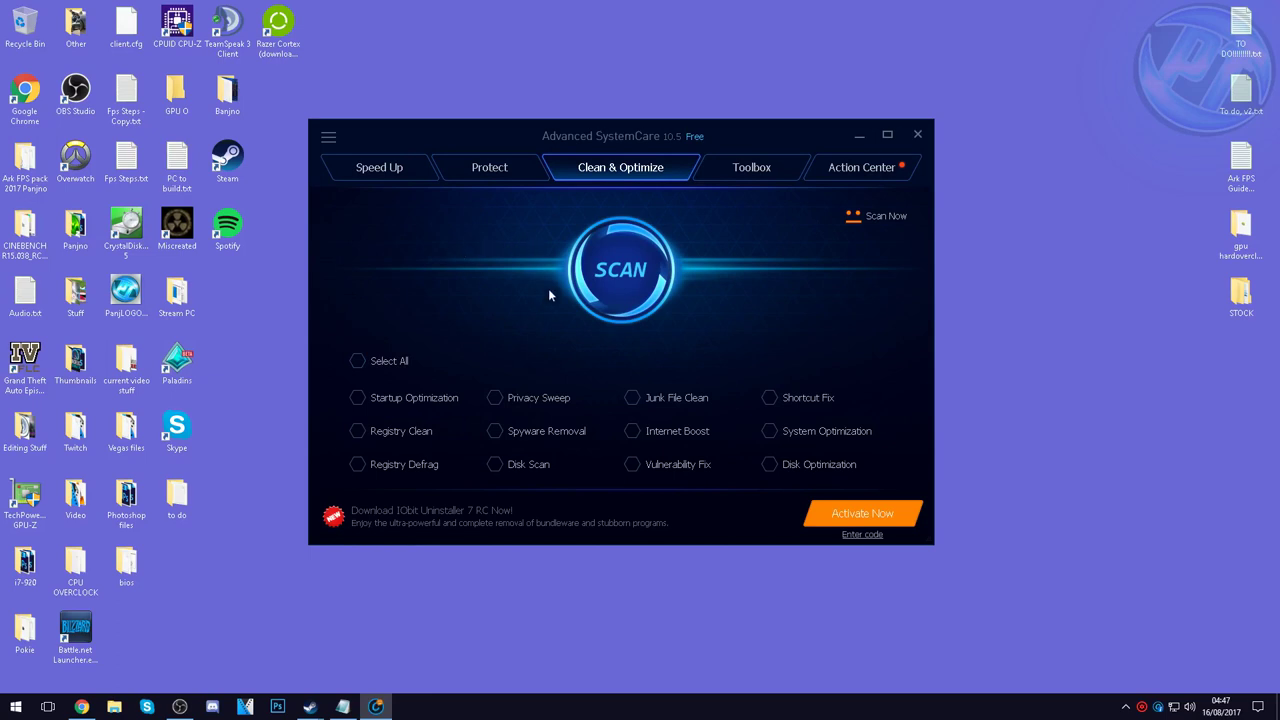
pyautogui.click(359, 366)
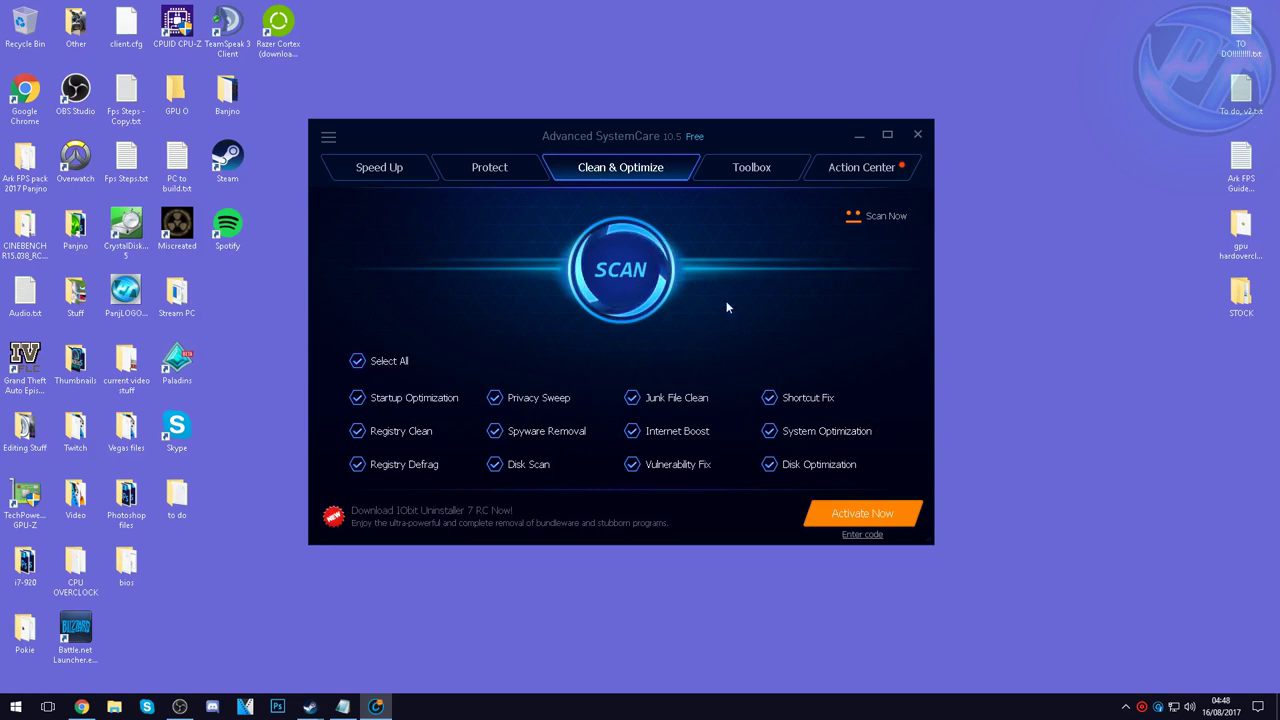
pyautogui.click(630, 276)
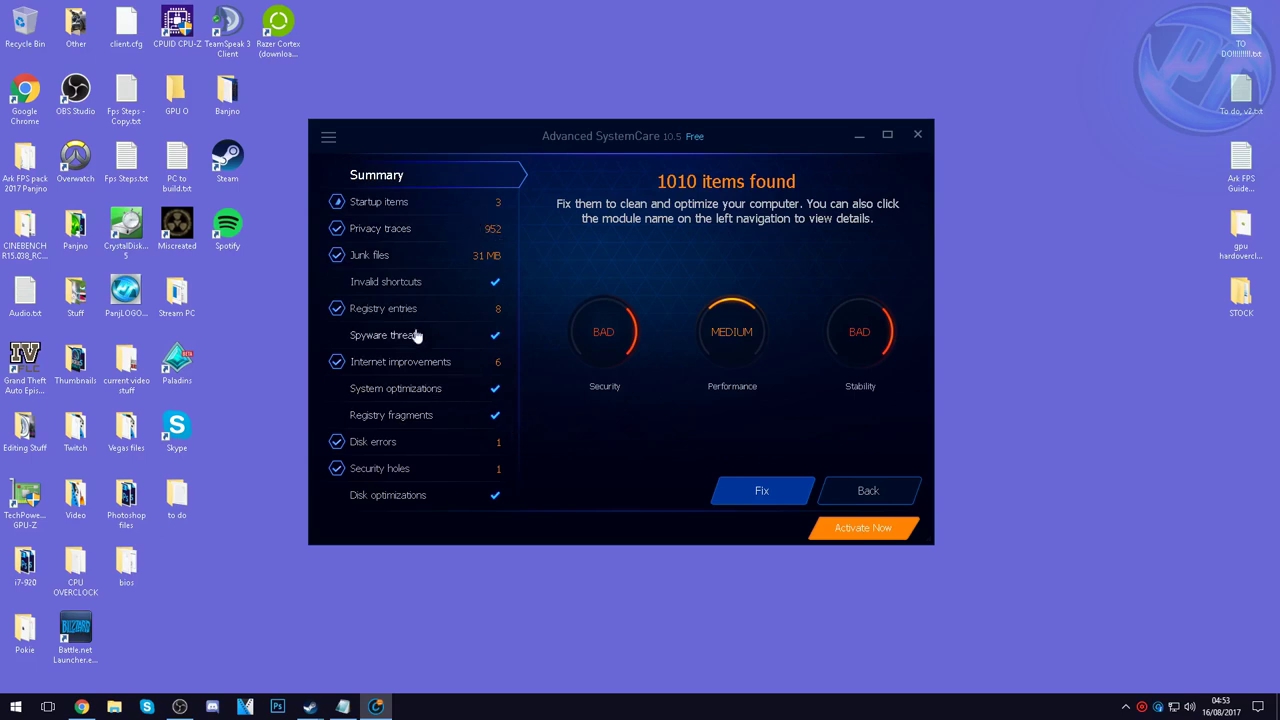
# Step: Fix all the items selected in the scan summary, and turn on Turbo Boost in the Speed Up section
pyautogui.click(755, 490)
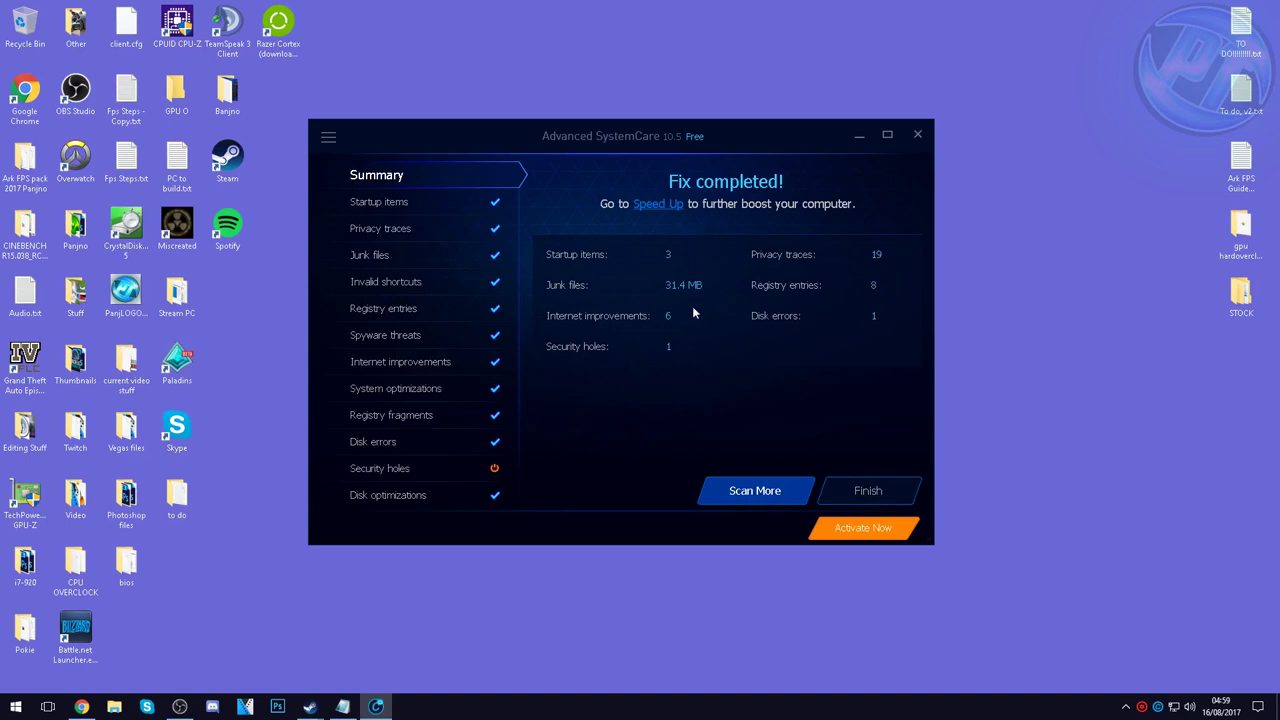
pyautogui.click(662, 207)
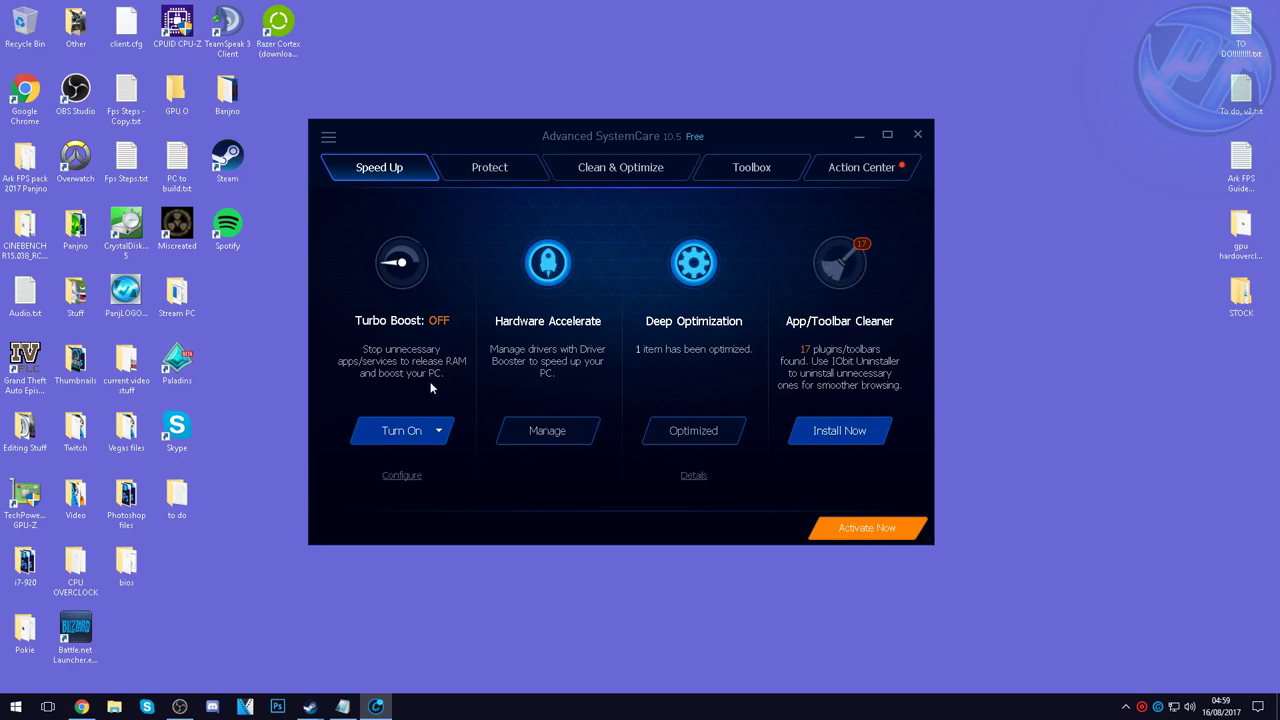
pyautogui.click(430, 437)
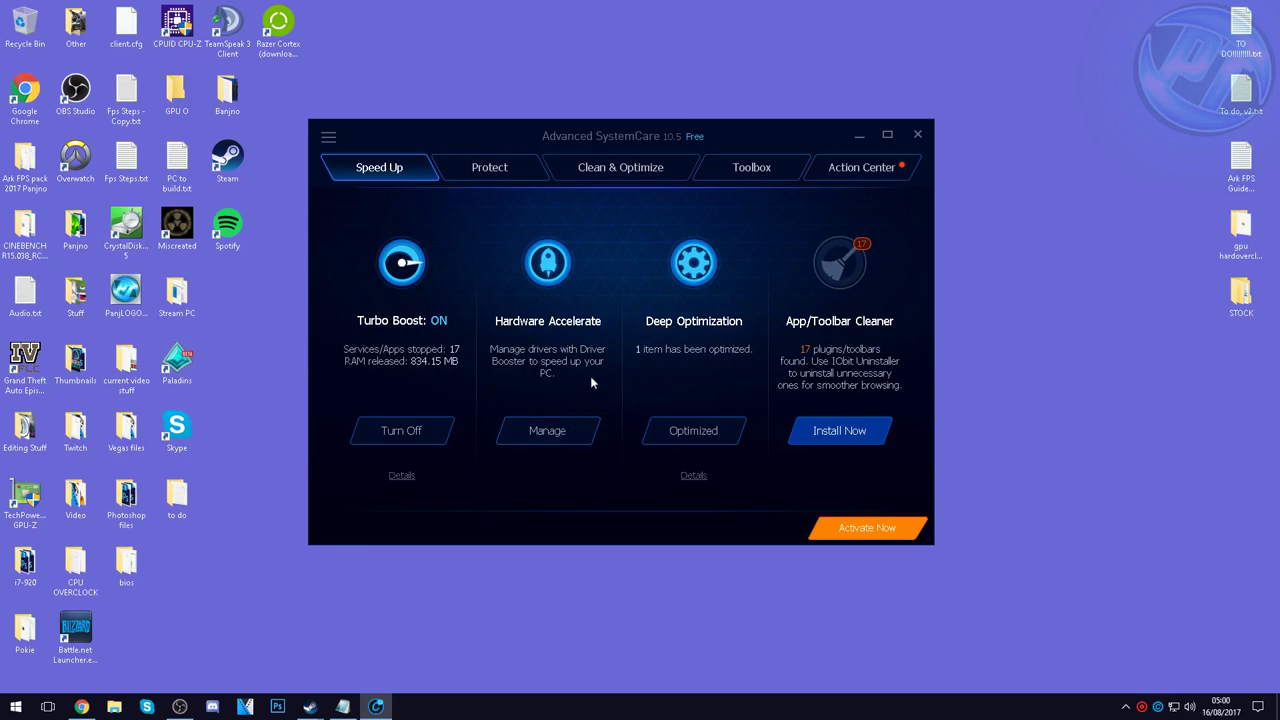
# Step: Look through the Protect options and the Toolbox utilities in Advanced SystemCare, and close the program
pyautogui.click(495, 168)
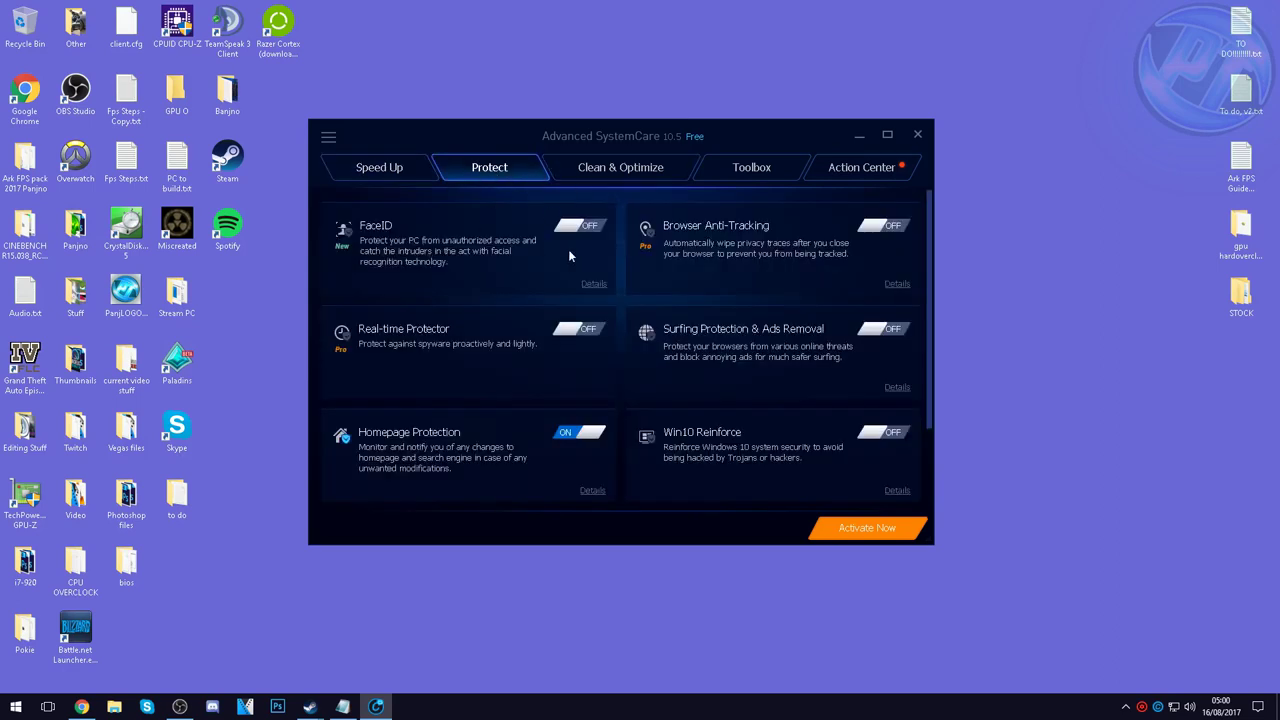
pyautogui.scroll(-1, 543, 378)
pyautogui.scroll(-1, 530, 370)
pyautogui.scroll(2, 506, 357)
pyautogui.click(751, 167)
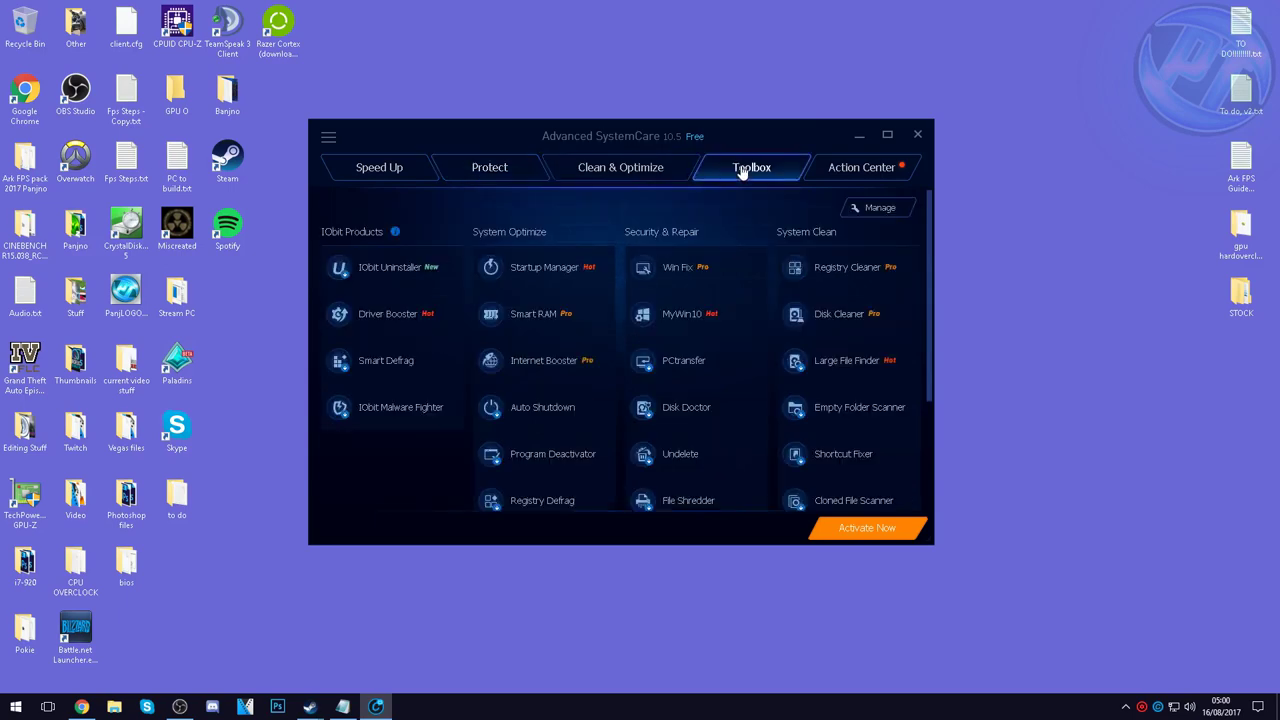
pyautogui.scroll(-3, 763, 325)
pyautogui.scroll(2, 763, 326)
pyautogui.click(916, 135)
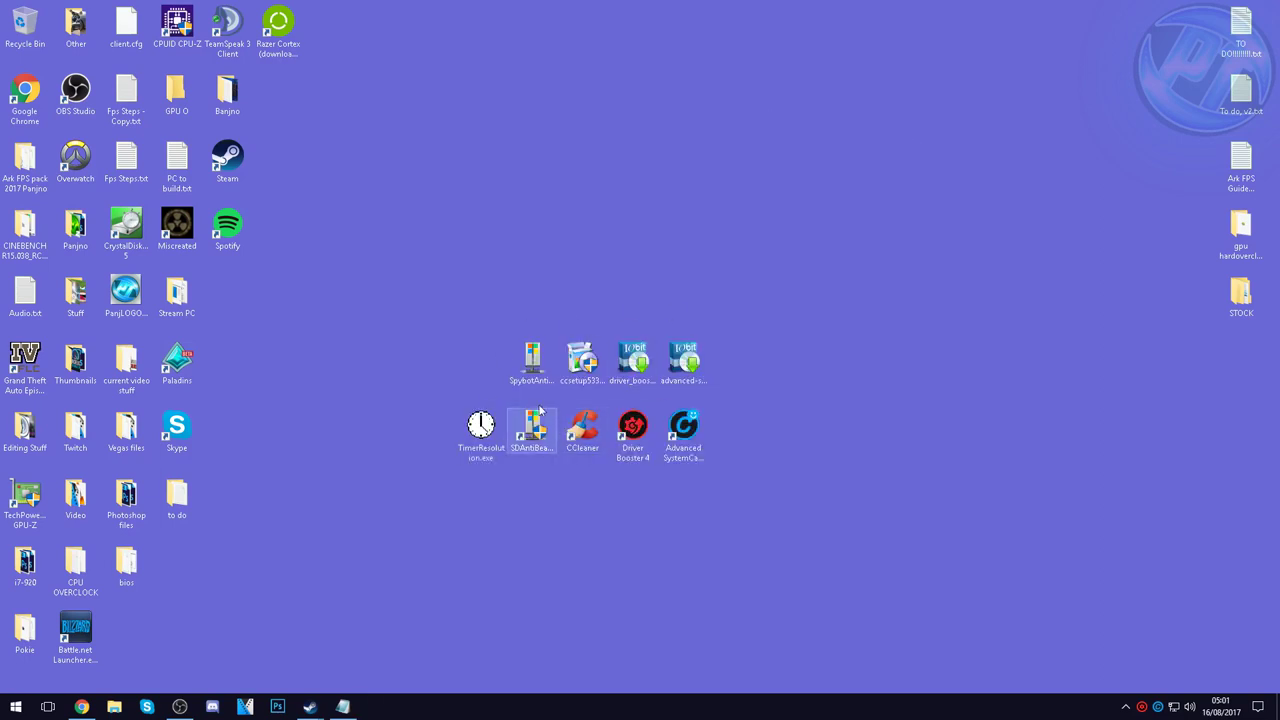
# Step: Run TimerResolution.exe as administrator, and apply the maximum timer resolution before switching it back to the default
pyautogui.click(482, 425)
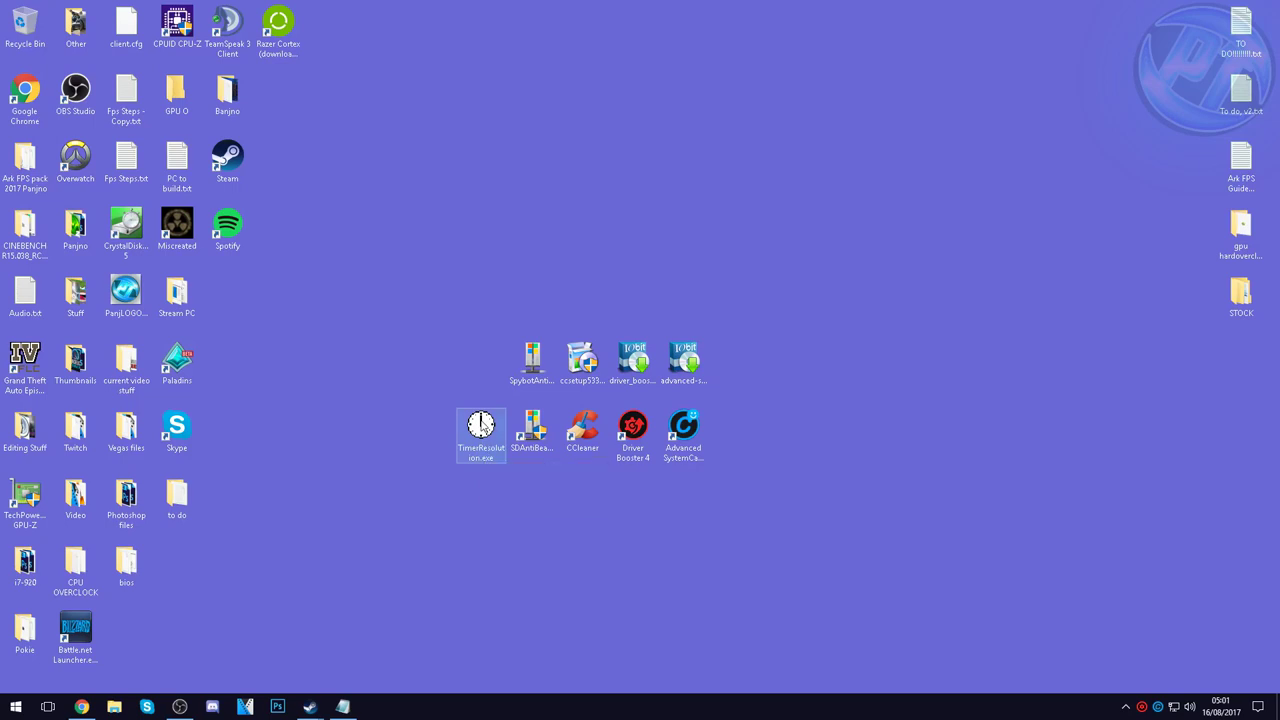
pyautogui.rightClick(481, 424)
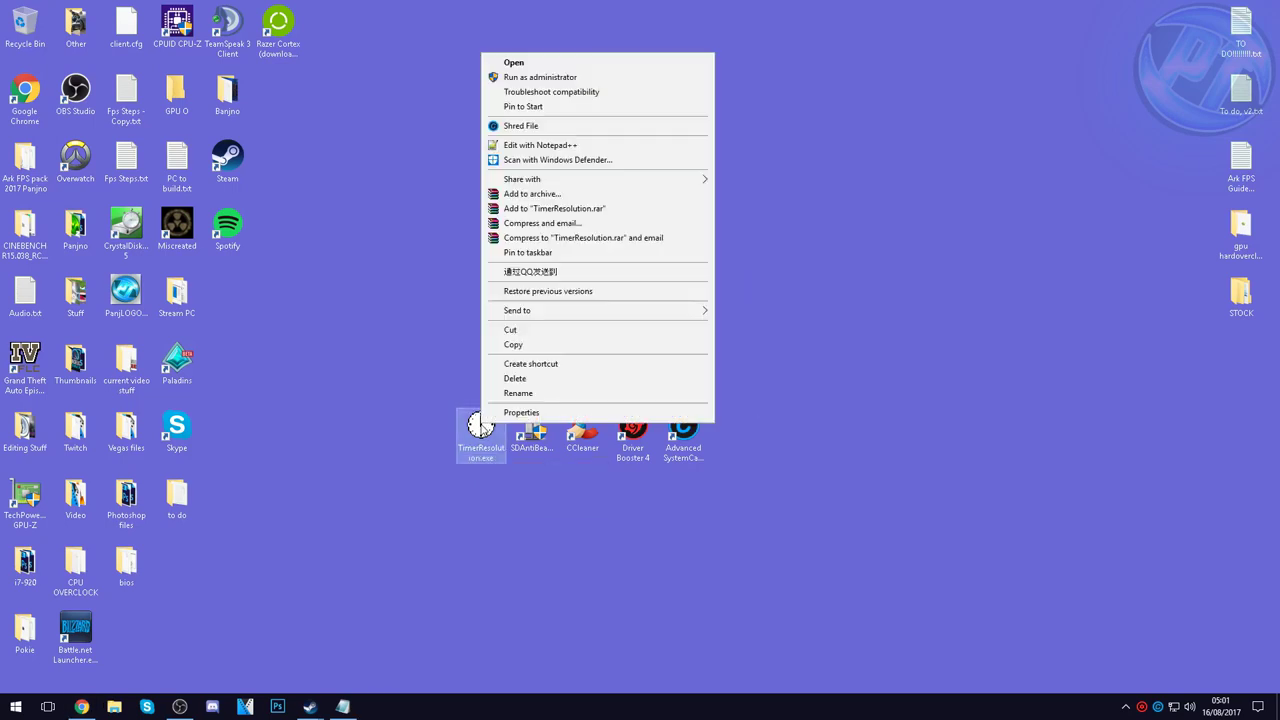
pyautogui.click(527, 78)
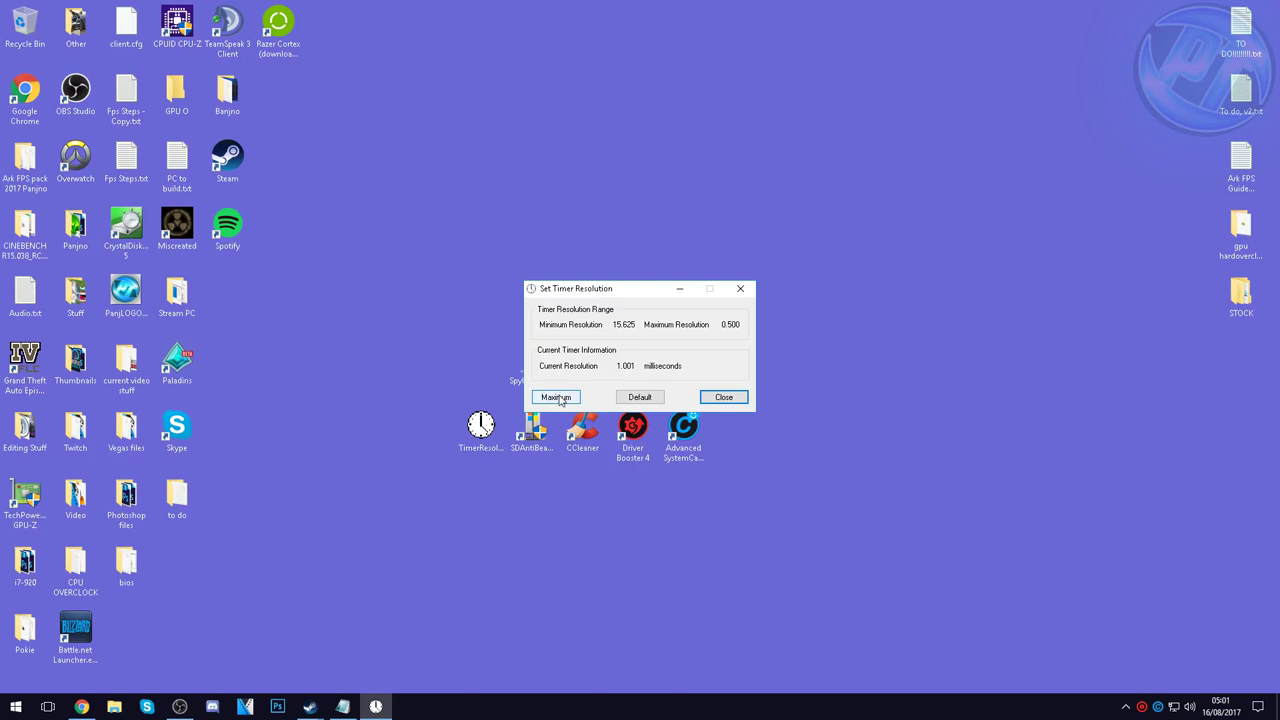
pyautogui.click(560, 399)
pyautogui.click(639, 397)
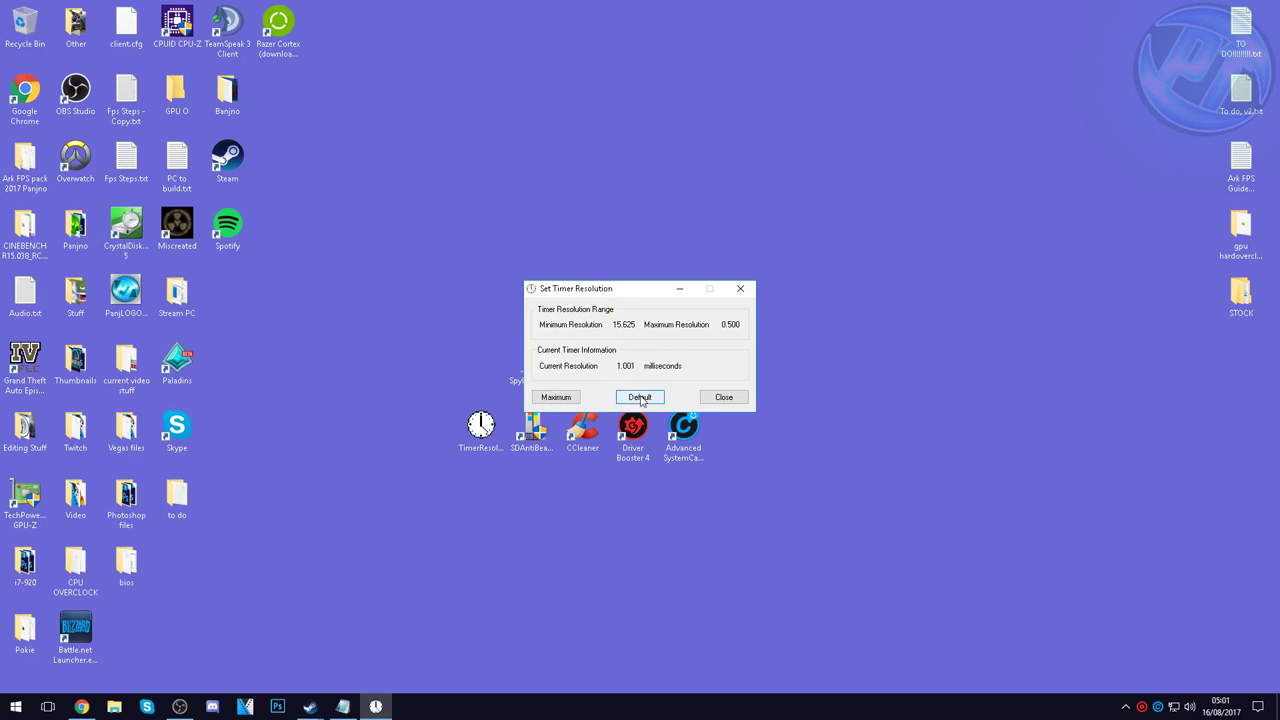
# Step: Close the timer resolution utility, relaunch TimerResolution.exe as administrator, and quit it again
pyautogui.click(740, 289)
pyautogui.rightClick(493, 423)
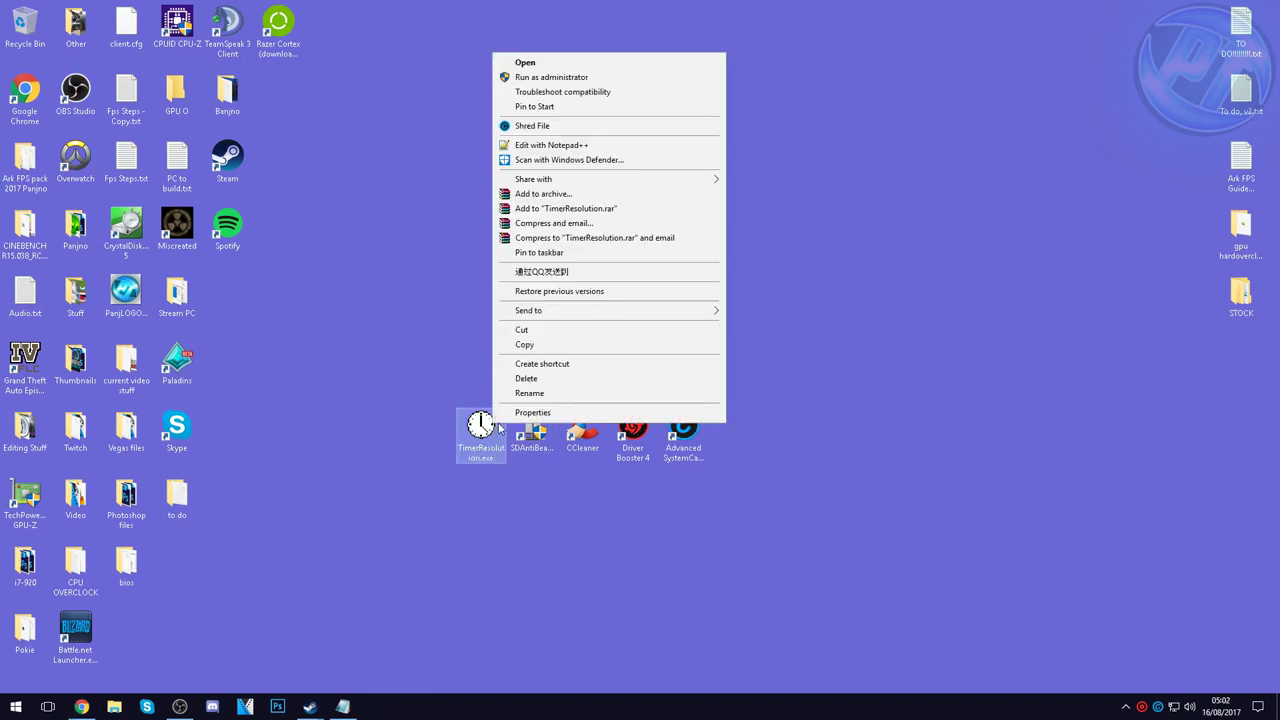
pyautogui.click(550, 77)
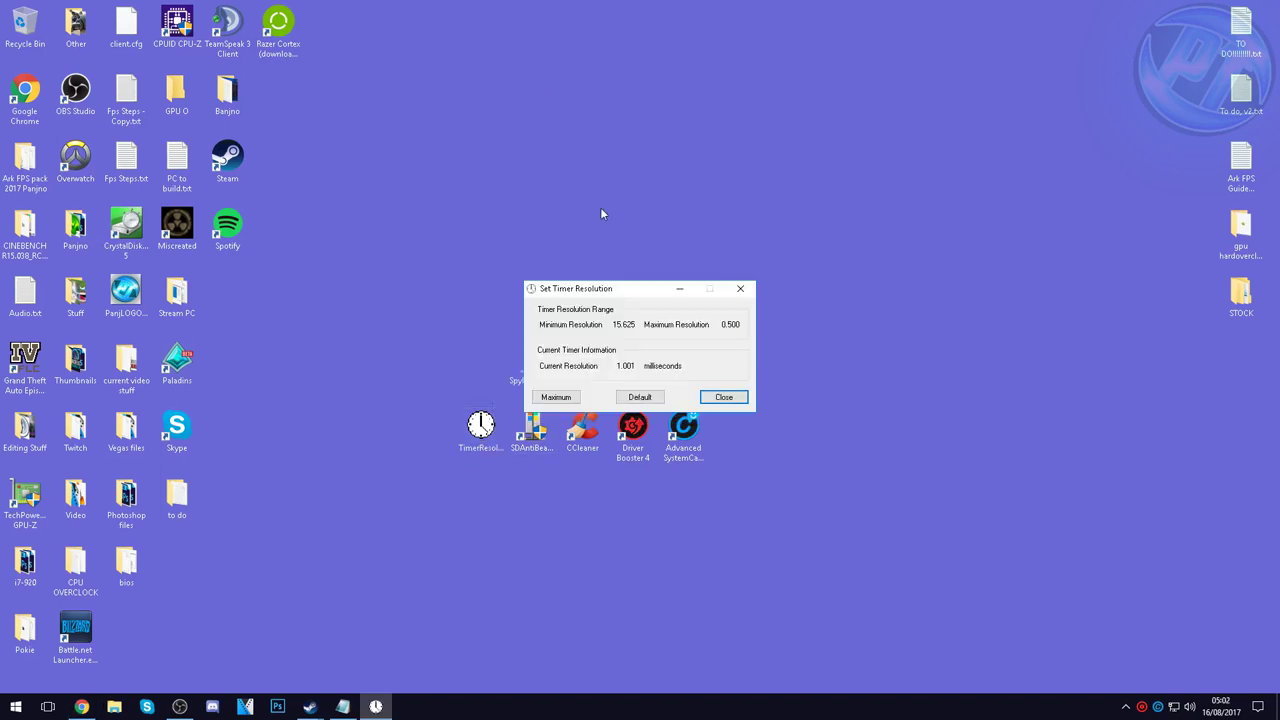
pyautogui.hotkey('alt', 'F4')
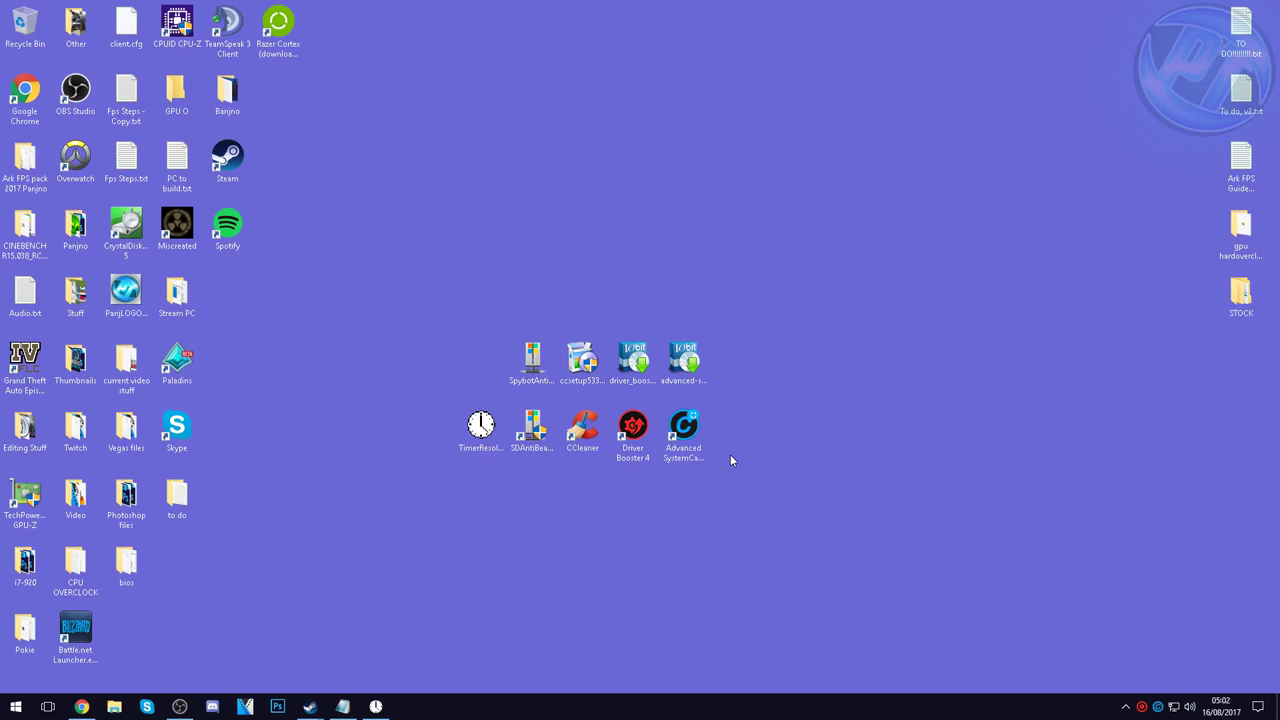
pyautogui.rightClick(375, 706)
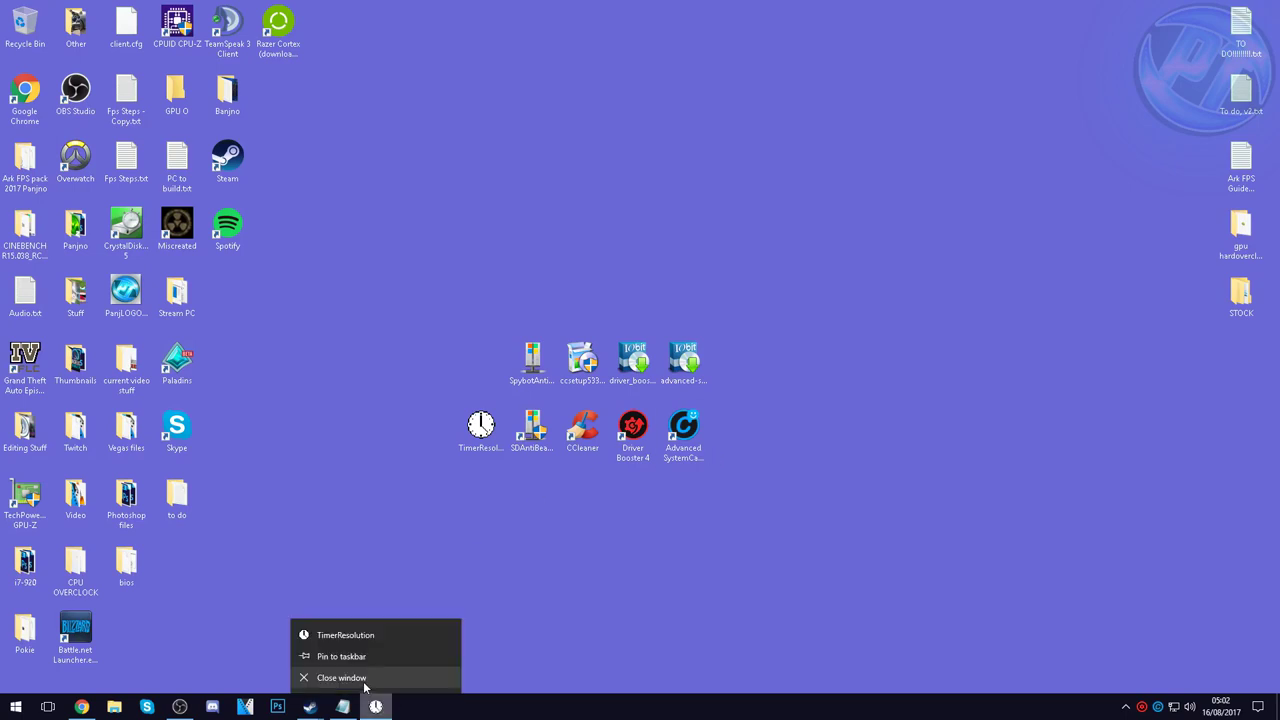
pyautogui.click(330, 677)
# Step: Move the TimerResolution.exe icon apart from the other utilities on the desktop, and briefly select the remaining installers and shortcuts
pyautogui.moveTo(480, 425); pyautogui.dragTo(772, 255)
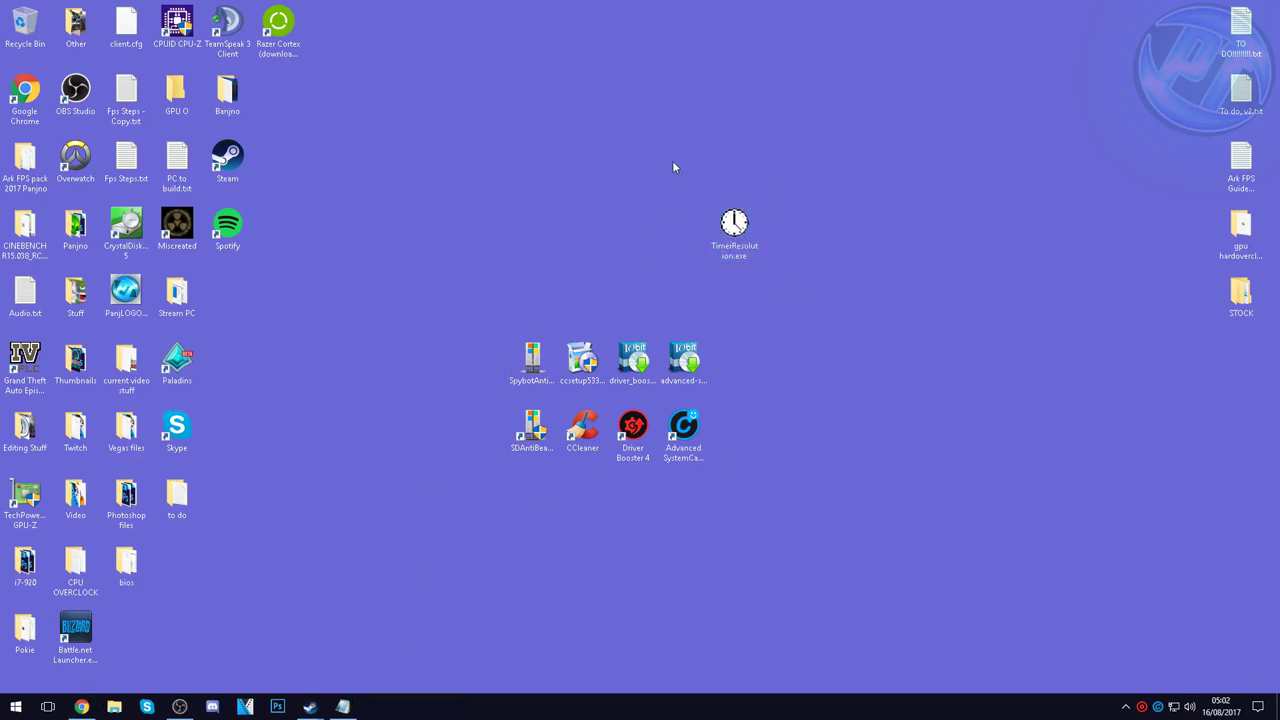
pyautogui.moveTo(746, 470); pyautogui.dragTo(515, 372)
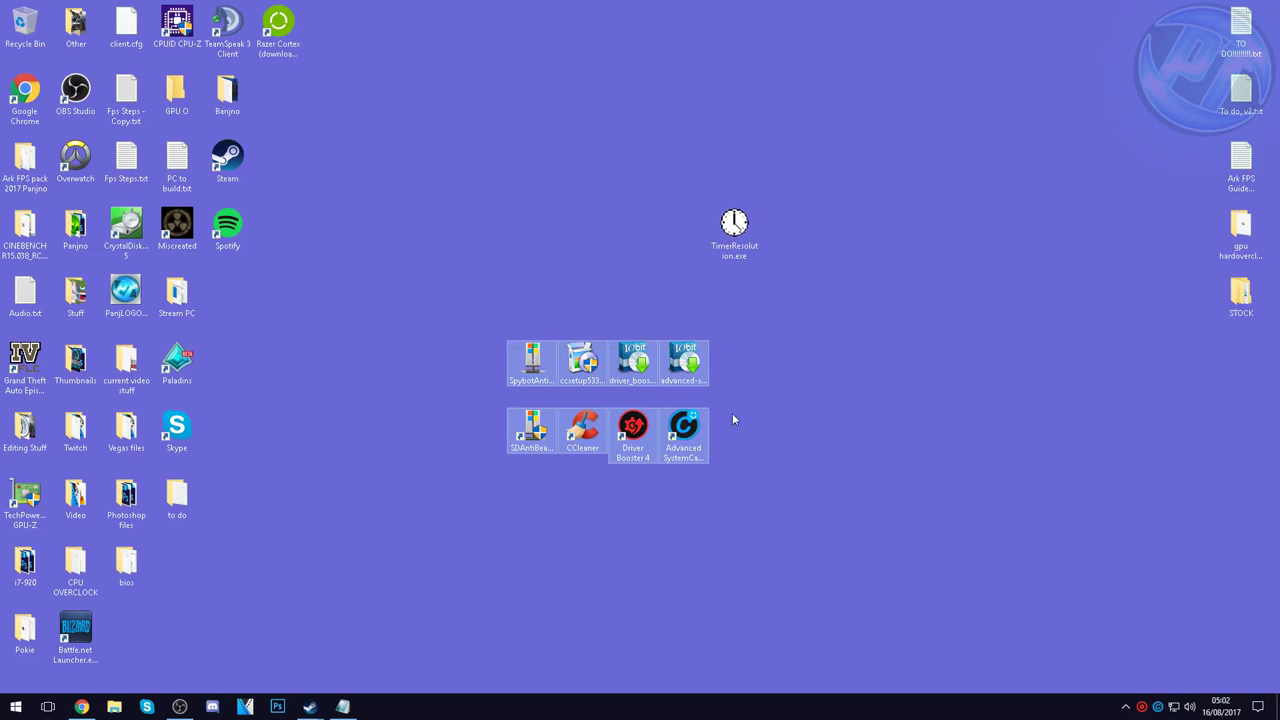
pyautogui.moveTo(690, 468); pyautogui.dragTo(486, 425)
pyautogui.moveTo(727, 490); pyautogui.dragTo(729, 443)
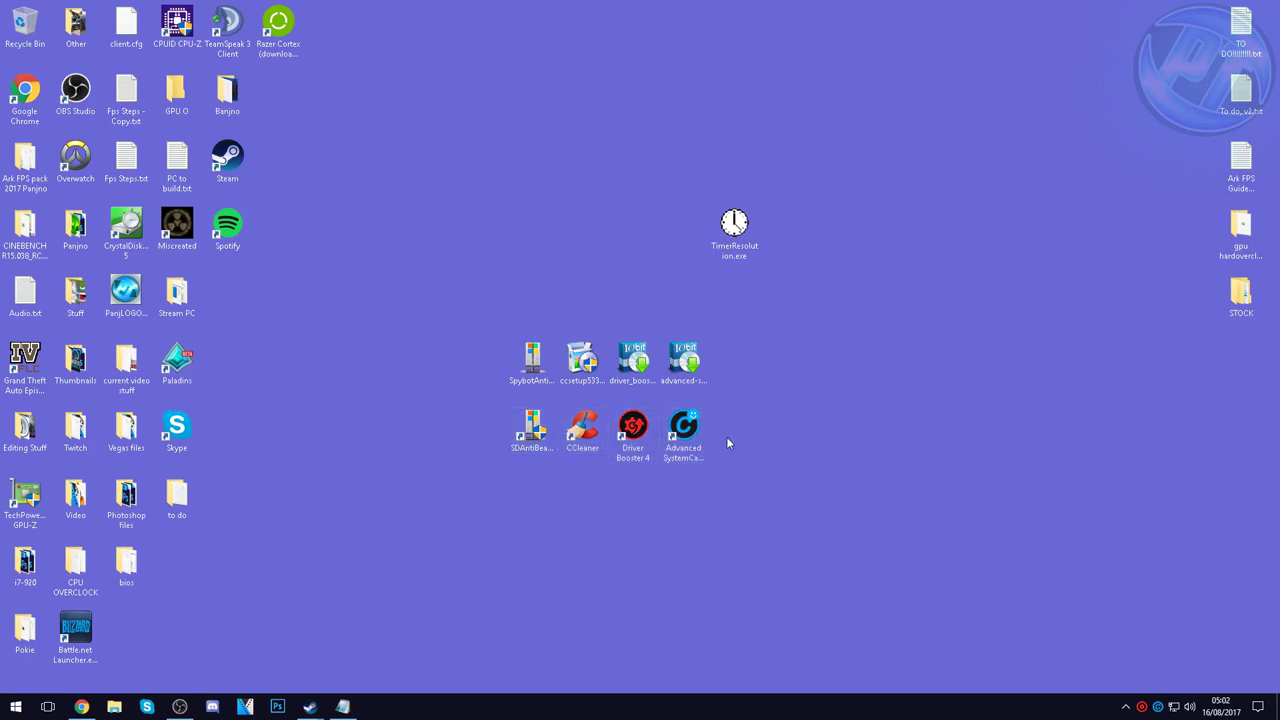
pyautogui.moveTo(724, 431)
pyautogui.mouseDown()
pyautogui.moveTo(580, 430)
pyautogui.moveTo(690, 440)
pyautogui.moveTo(640, 445)
pyautogui.moveTo(600, 470)
pyautogui.moveTo(732, 453)
pyautogui.moveTo(615, 445)
pyautogui.moveTo(735, 437)
pyautogui.moveTo(575, 442)
pyautogui.moveTo(725, 428)
pyautogui.mouseUp()
# Step: Open NVIDIA Control Panel, review the image settings preview and all the global 3D settings, and close it
pyautogui.rightClick(855, 353)
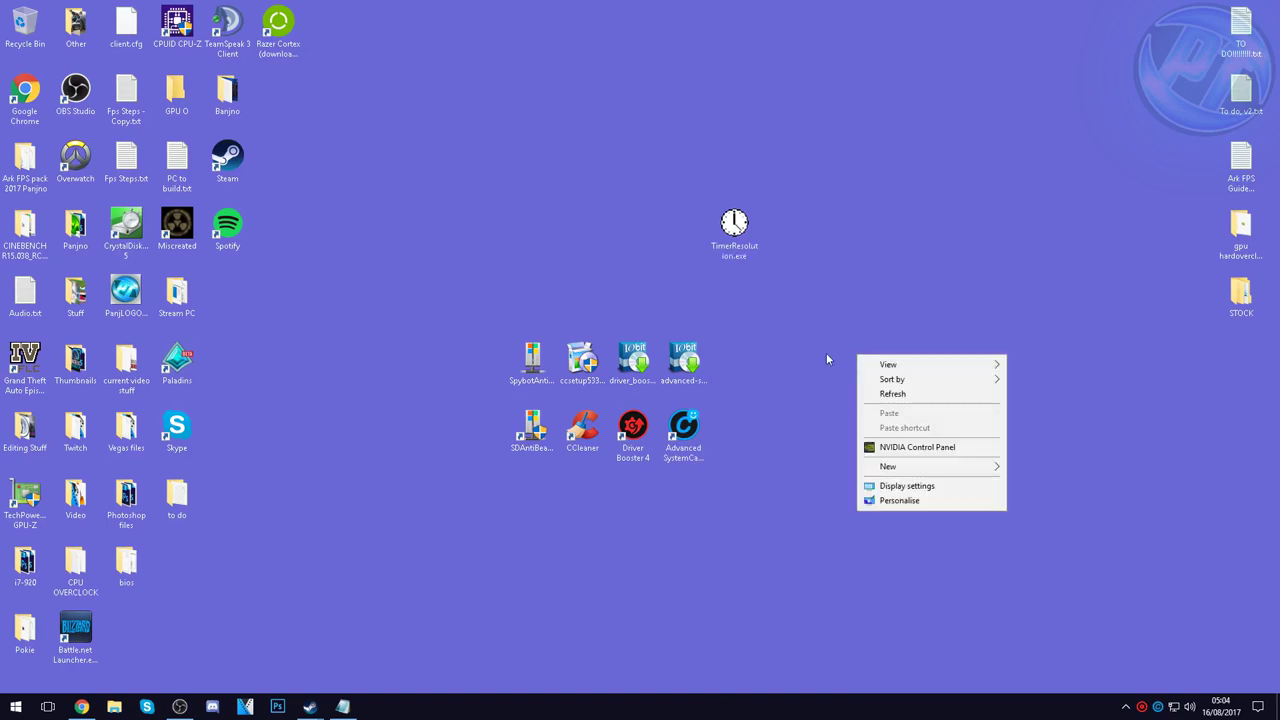
pyautogui.click(918, 450)
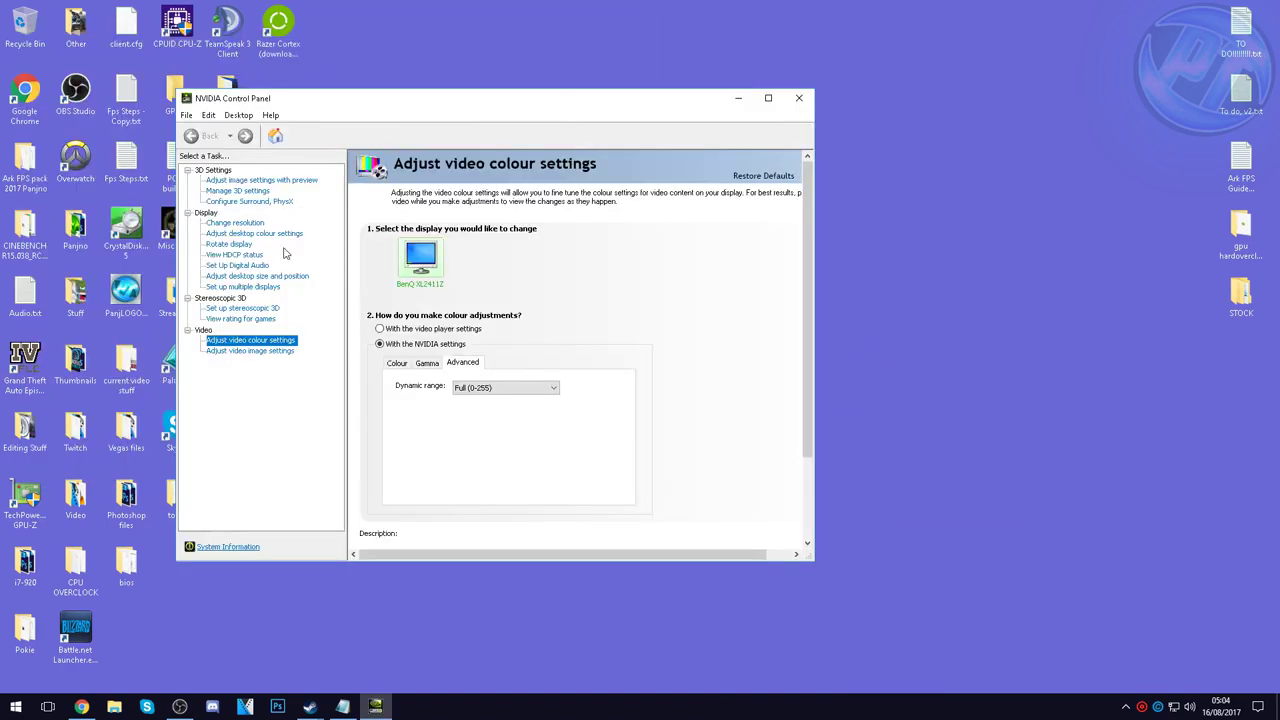
pyautogui.click(235, 182)
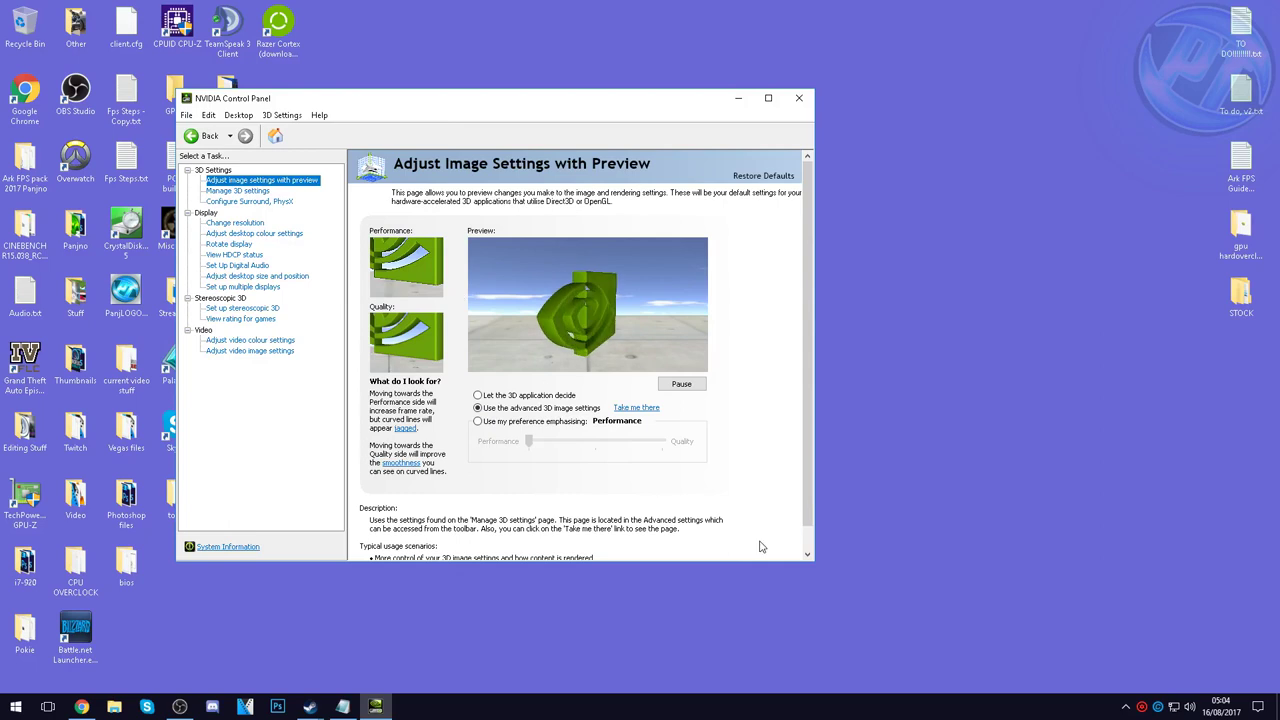
pyautogui.click(238, 191)
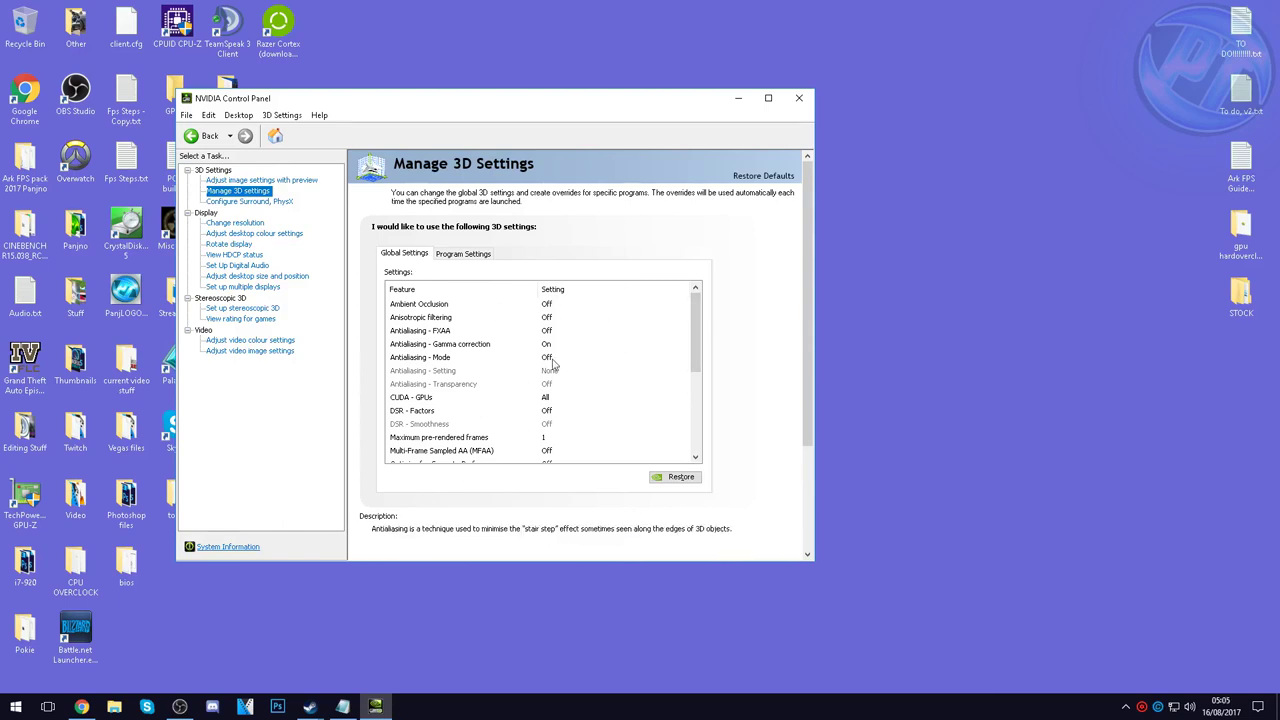
pyautogui.moveTo(696, 320); pyautogui.dragTo(704, 374)
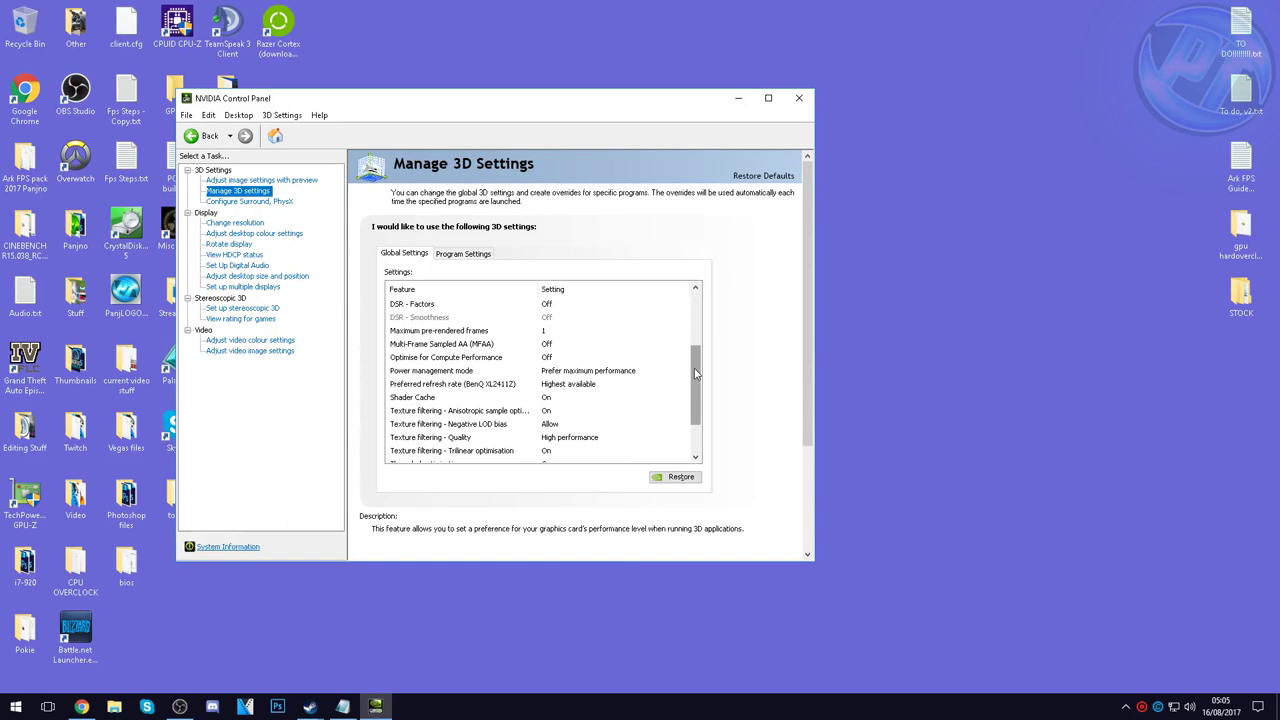
pyautogui.moveTo(696, 373); pyautogui.dragTo(692, 408)
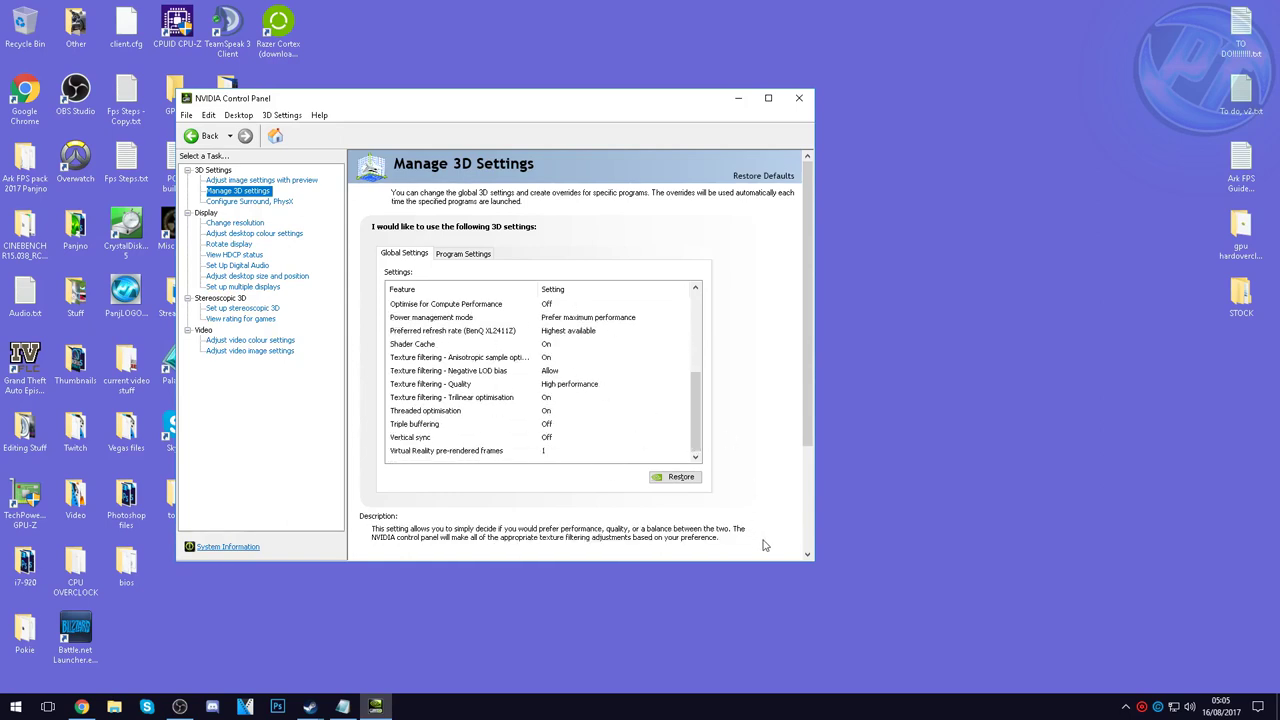
pyautogui.click(799, 98)
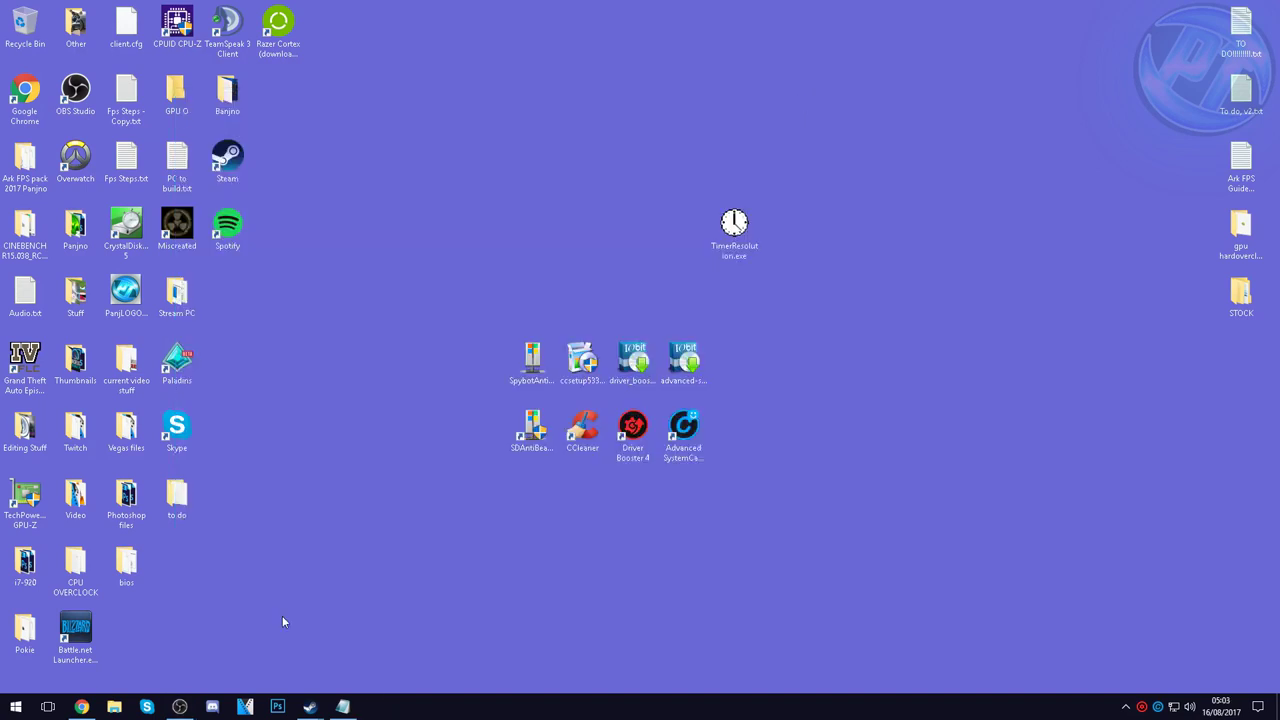